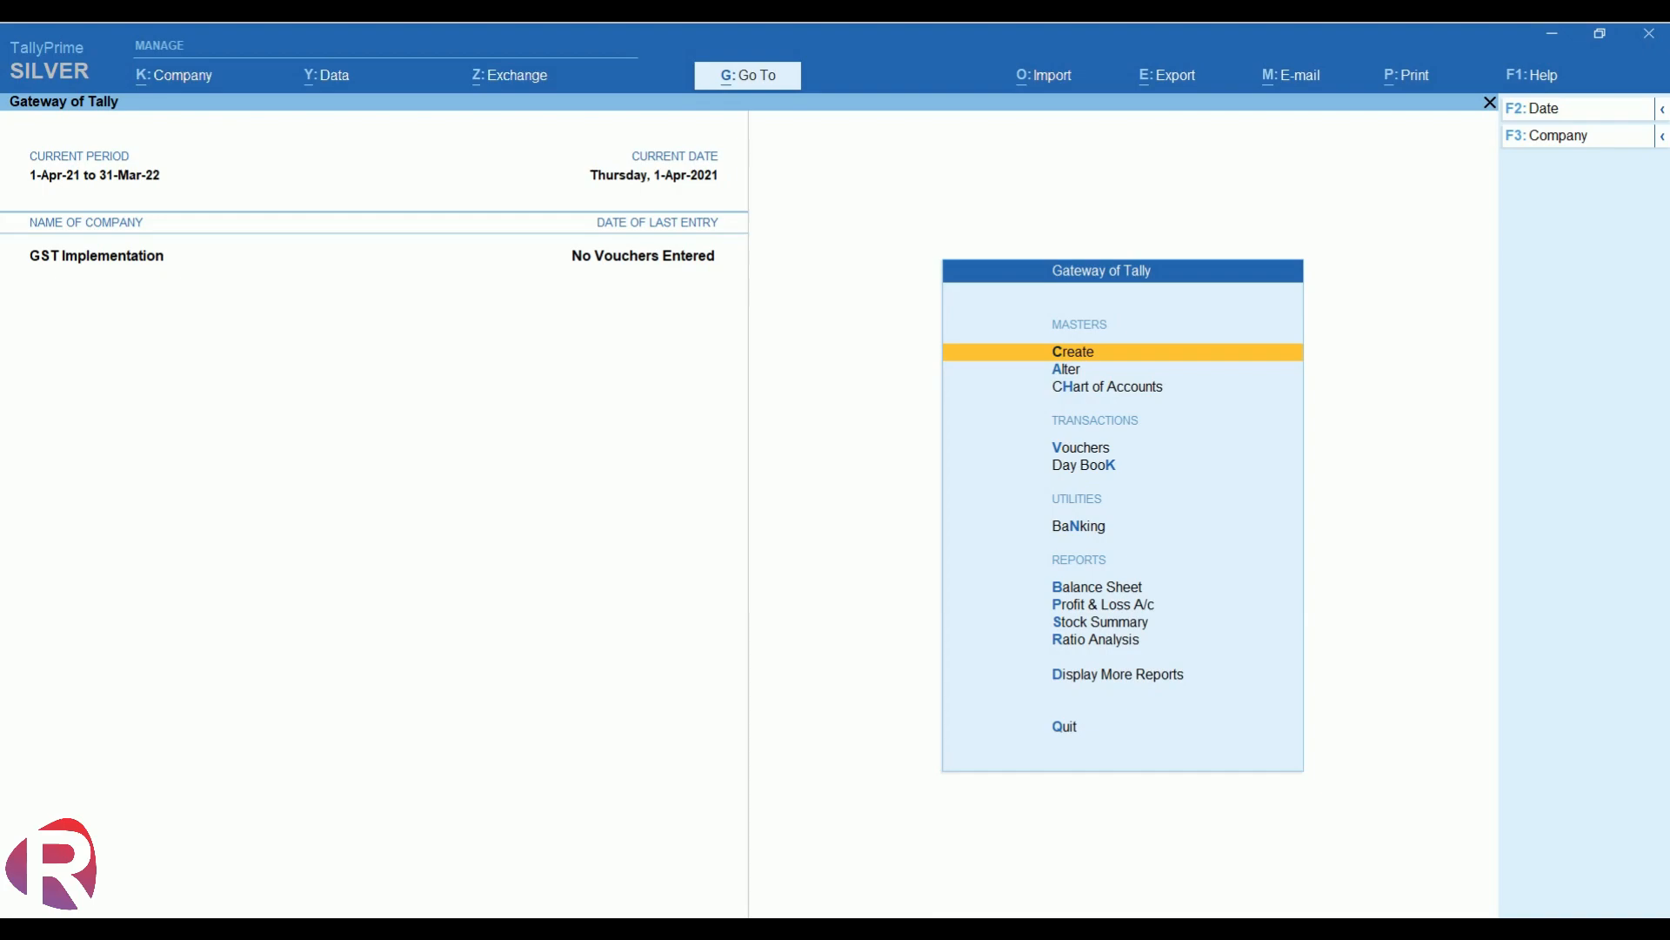
# - Enable GST for Delhi with Regular registration, a GSTIN and monthly GSTR-1, then save the features
pyautogui.press('F11')
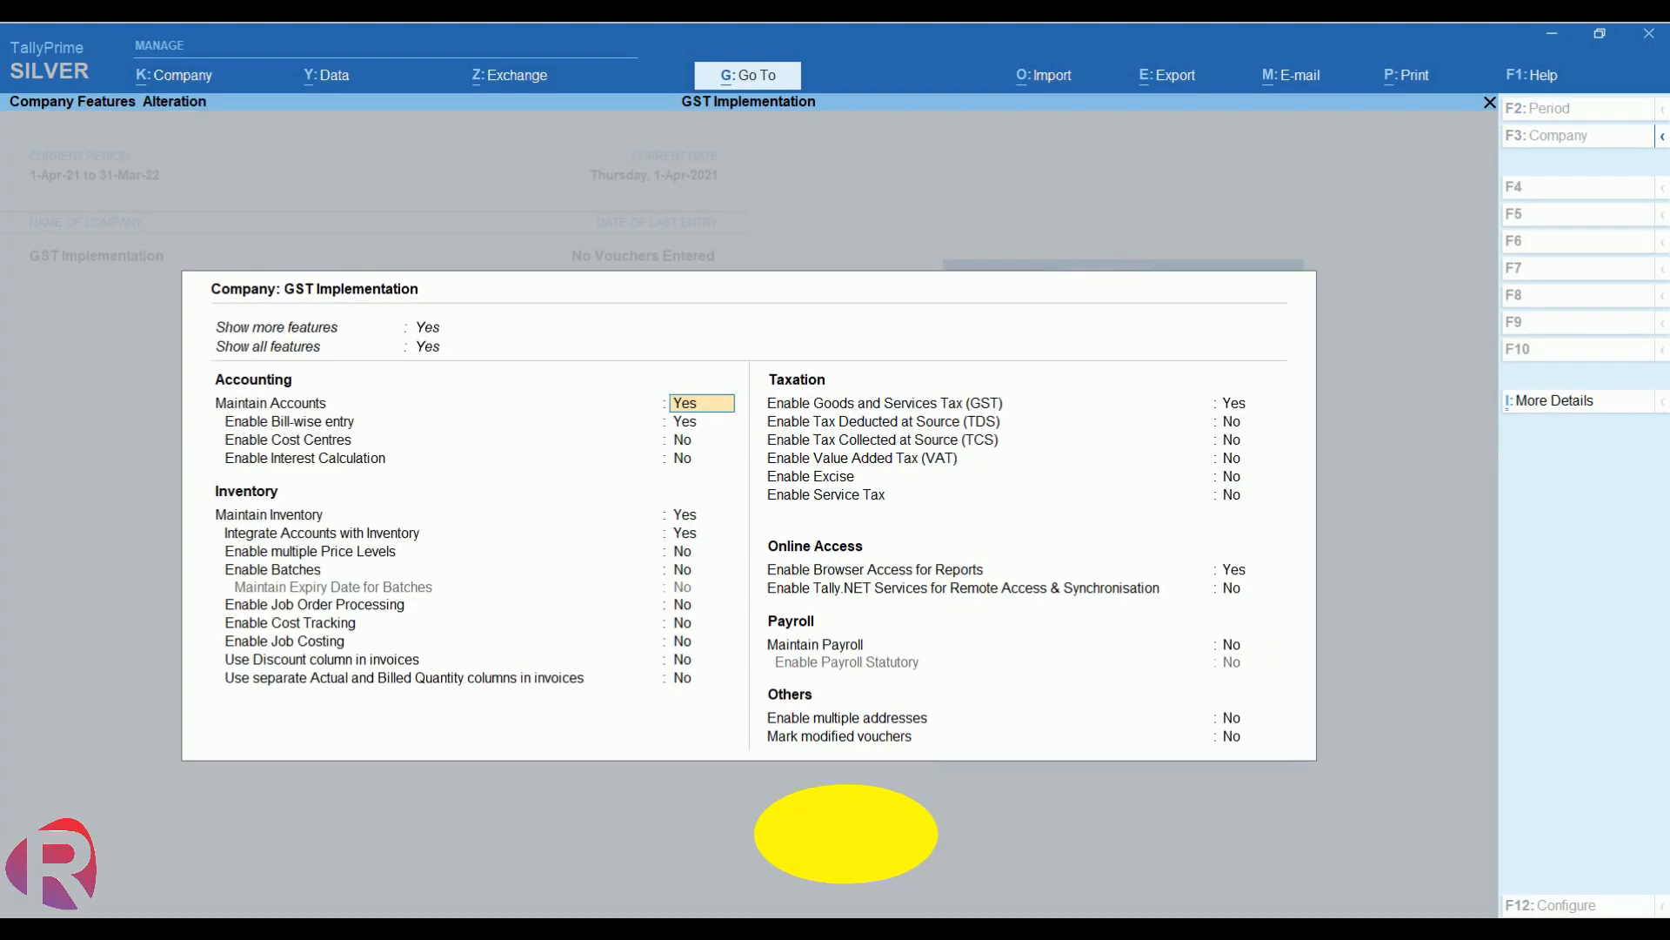
pyautogui.press('Return')
pyautogui.press('Return')
pyautogui.press('Return')
pyautogui.press('Return')
pyautogui.press('Return')
pyautogui.press('Return')
pyautogui.press('Return')
pyautogui.press('Return')
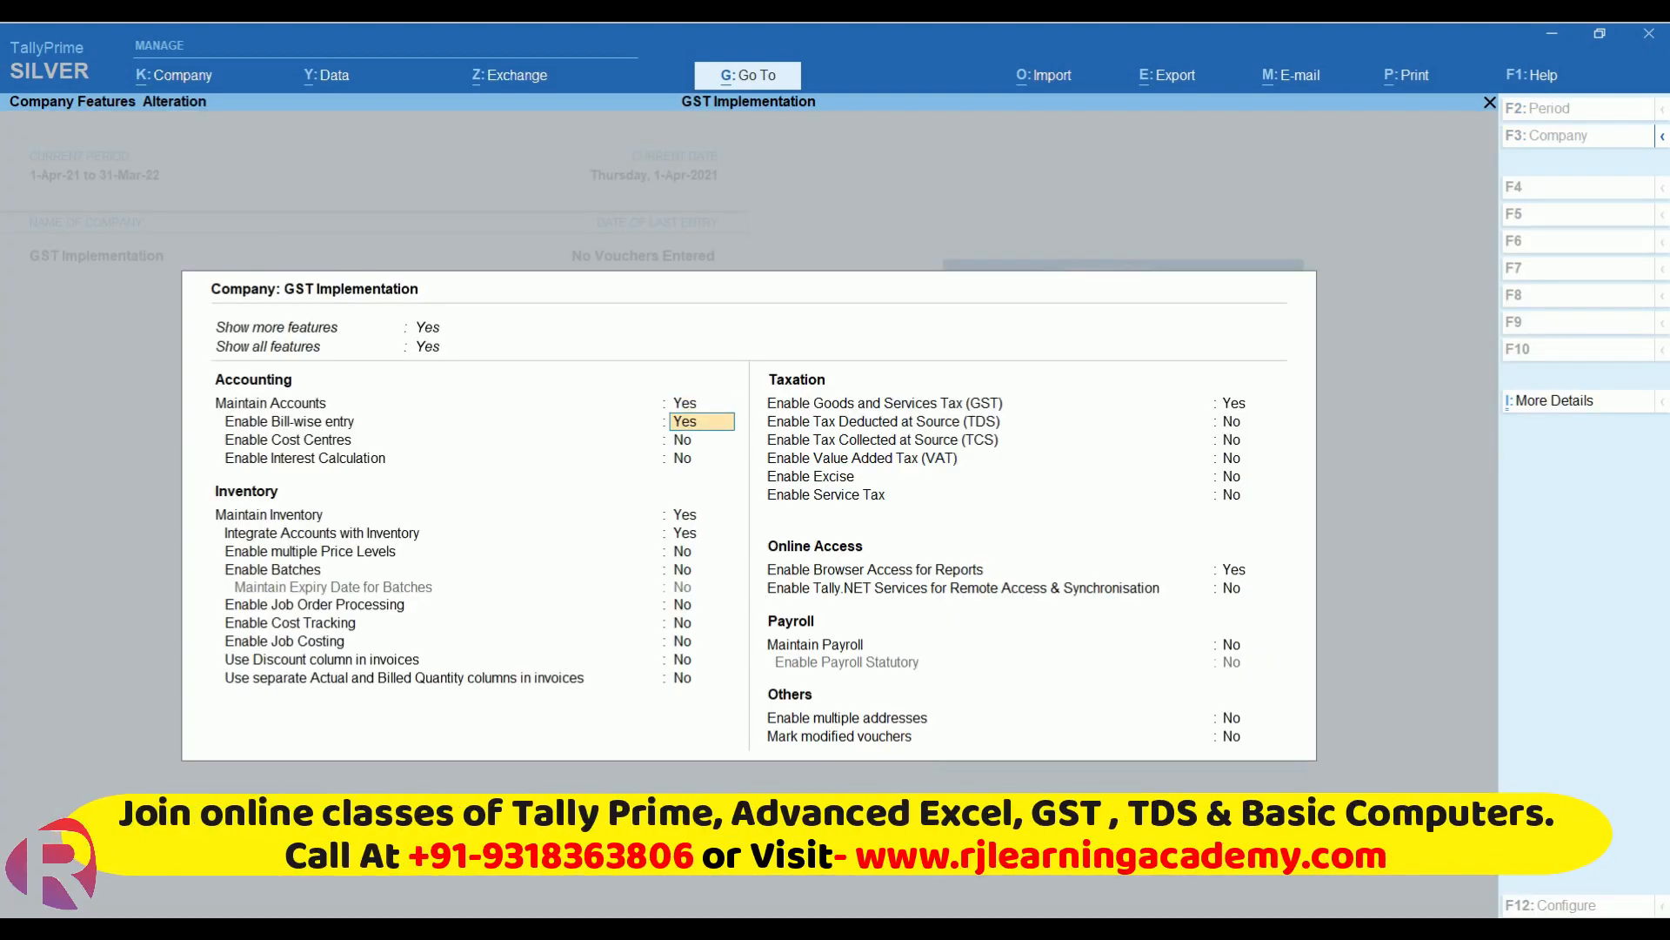
pyautogui.press('Return')
pyautogui.press('Return')
pyautogui.press('Return')
pyautogui.press('Return')
pyautogui.press('Return')
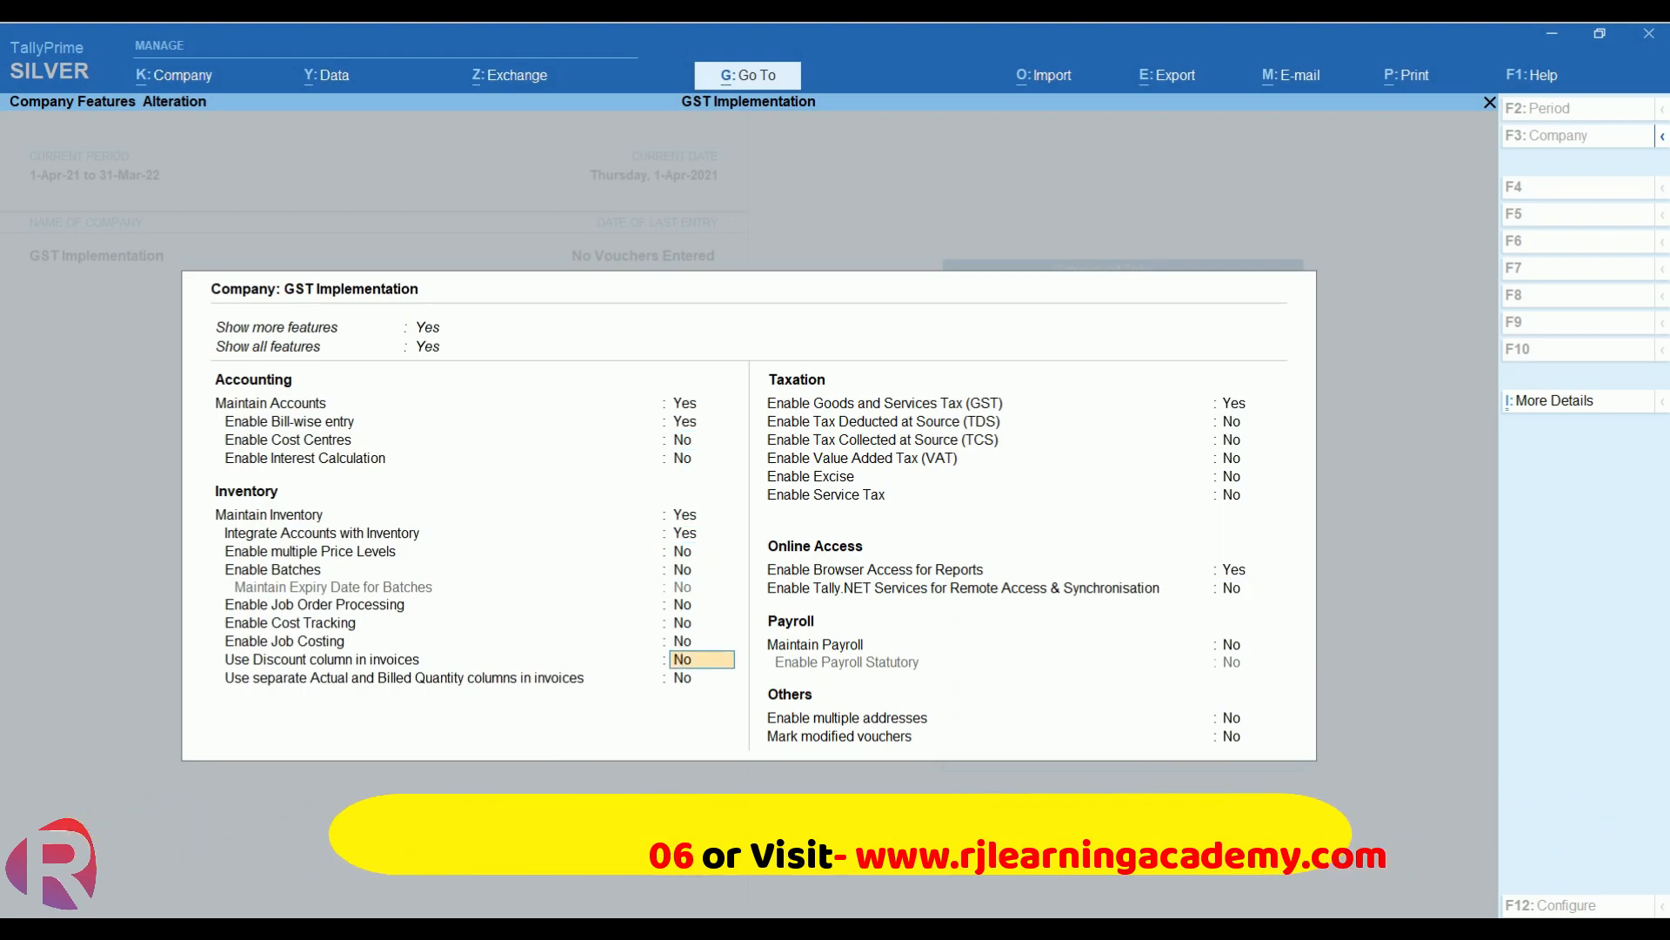
pyautogui.press('Return')
pyautogui.press('Return')
pyautogui.press('Return')
pyautogui.press('Return')
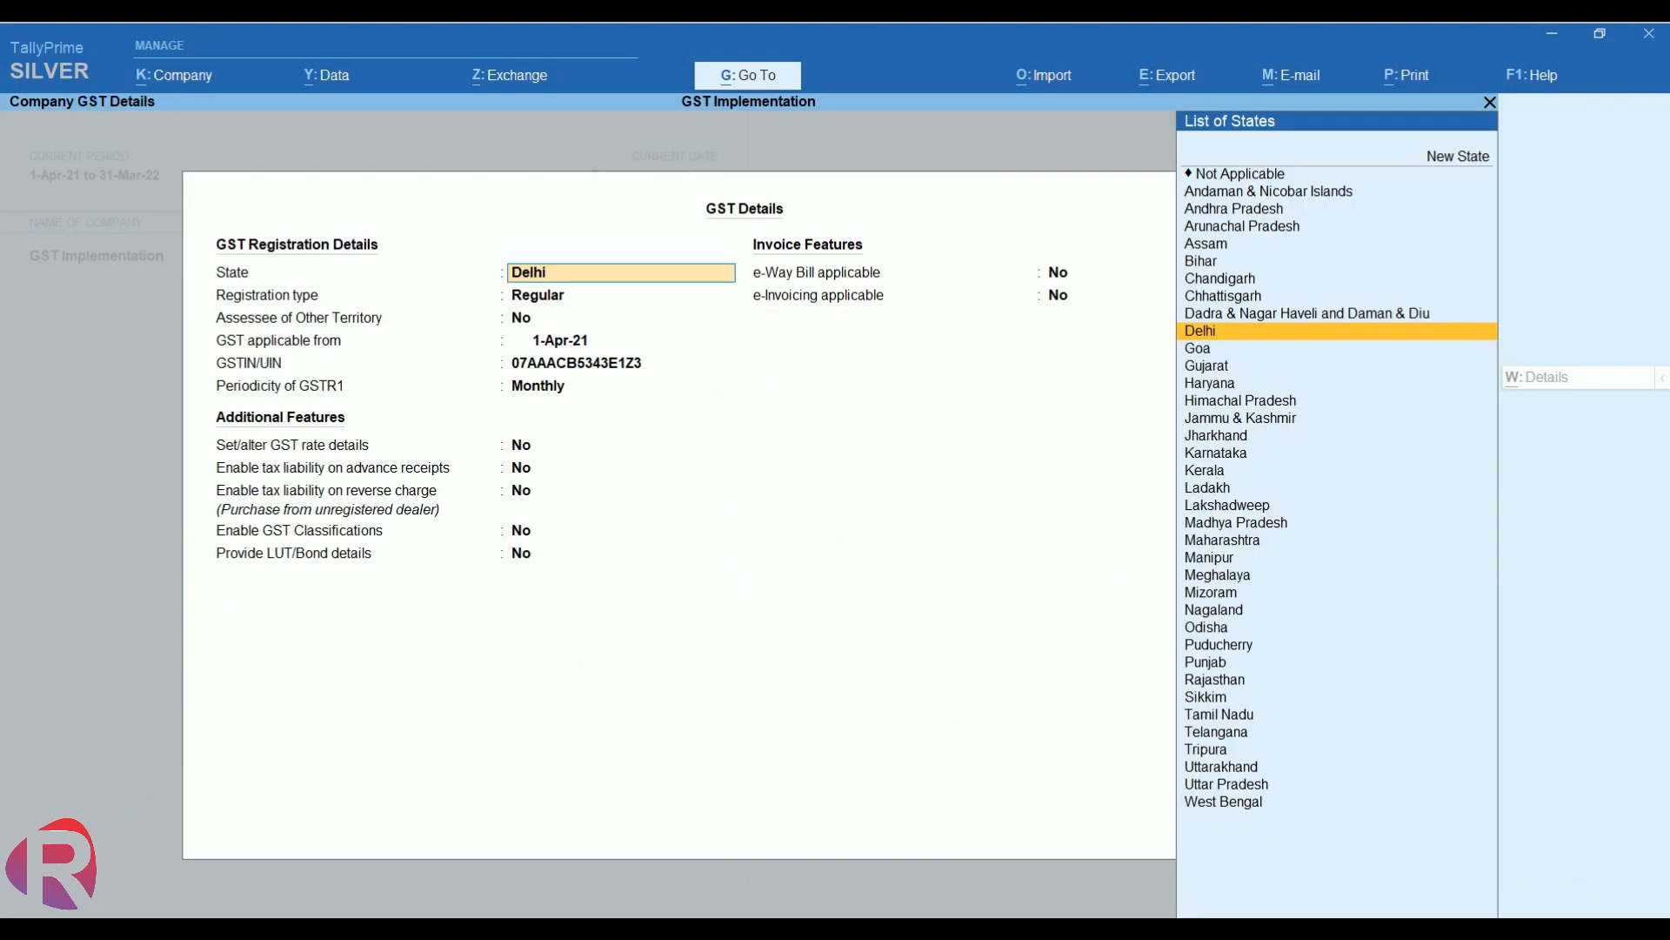
pyautogui.press('Return')
pyautogui.press('Return')
pyautogui.press('Return')
pyautogui.press('Return')
pyautogui.press('Return')
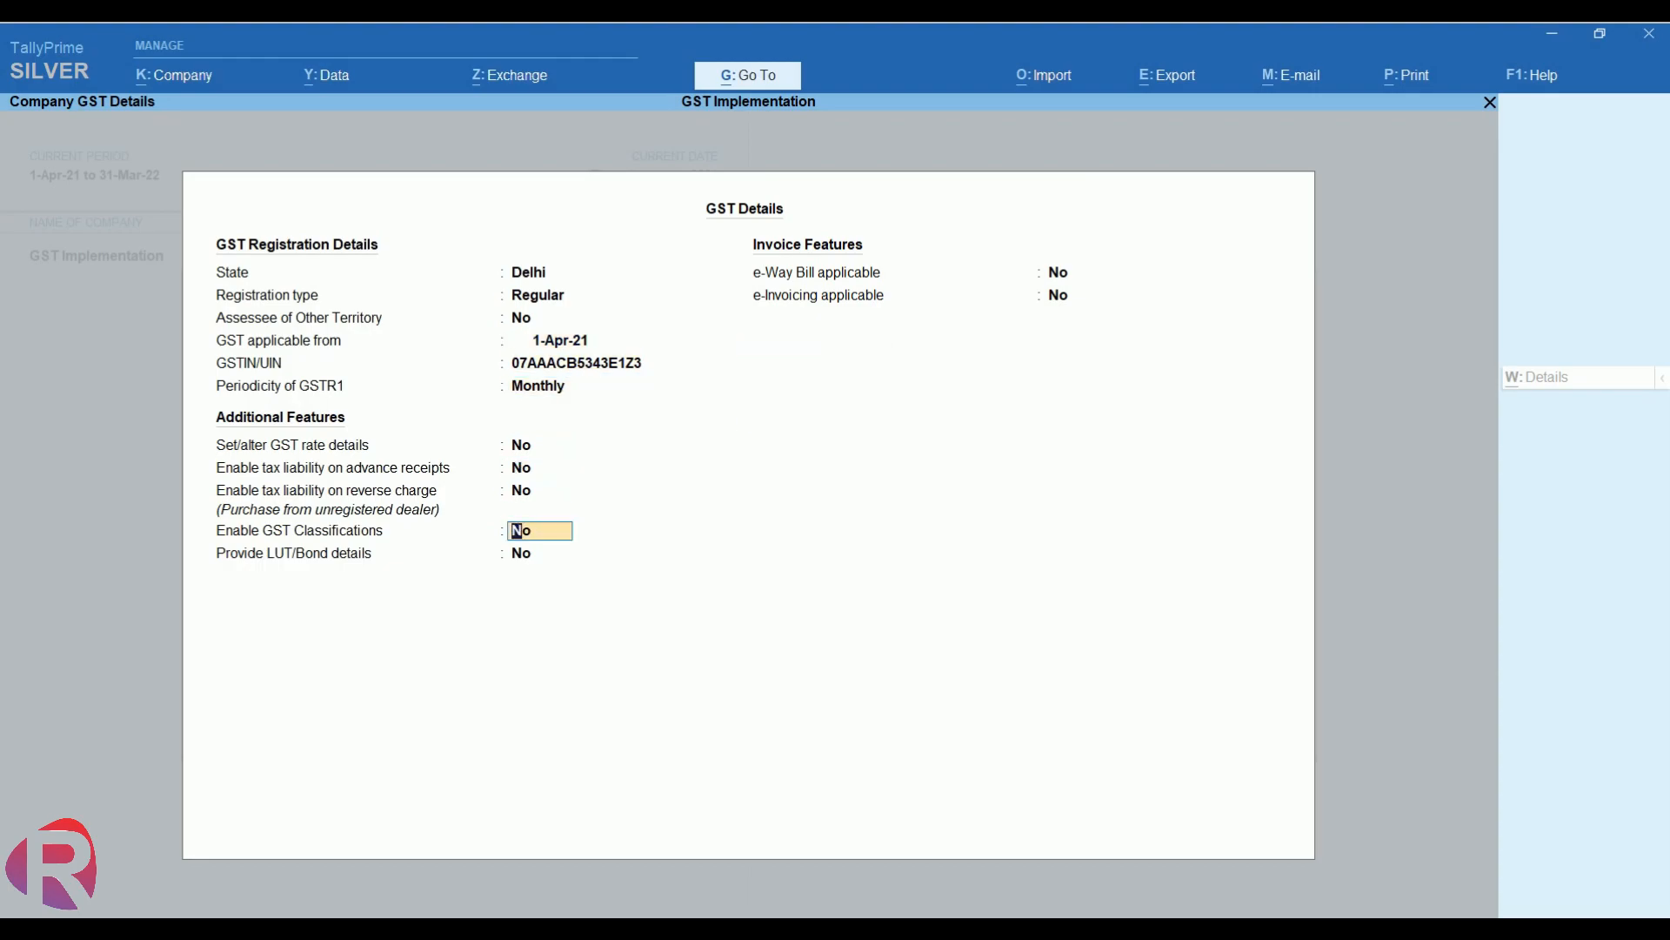
pyautogui.press('Return')
pyautogui.press('Return')
pyautogui.press('Return')
pyautogui.press('Return')
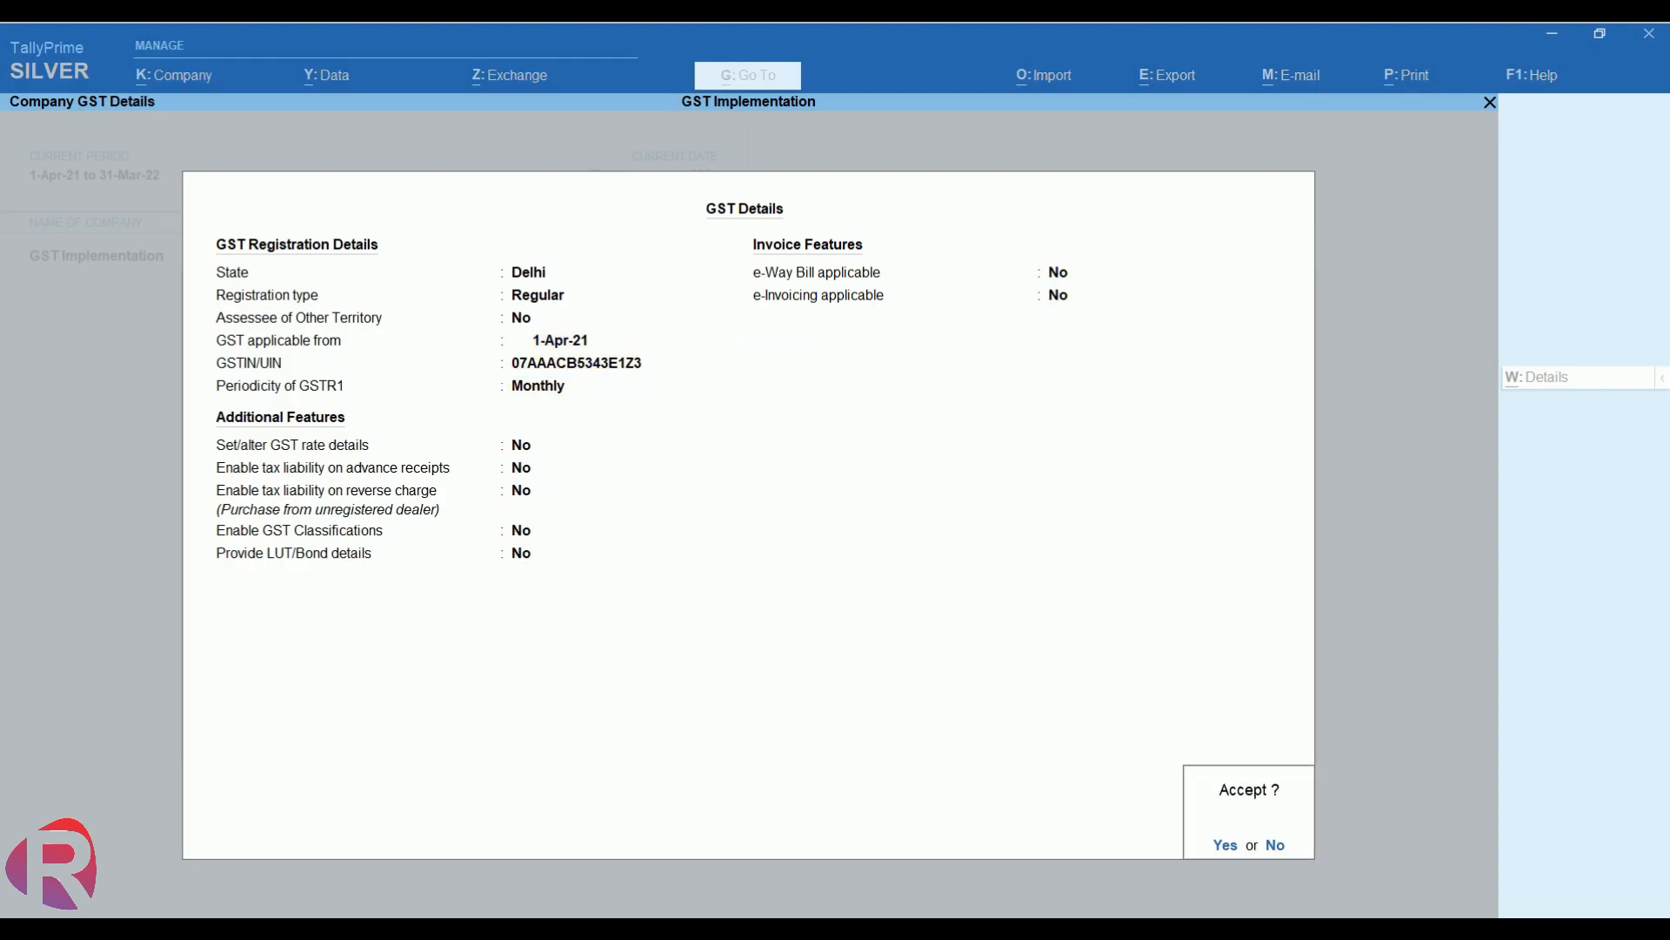
pyautogui.press('Return')
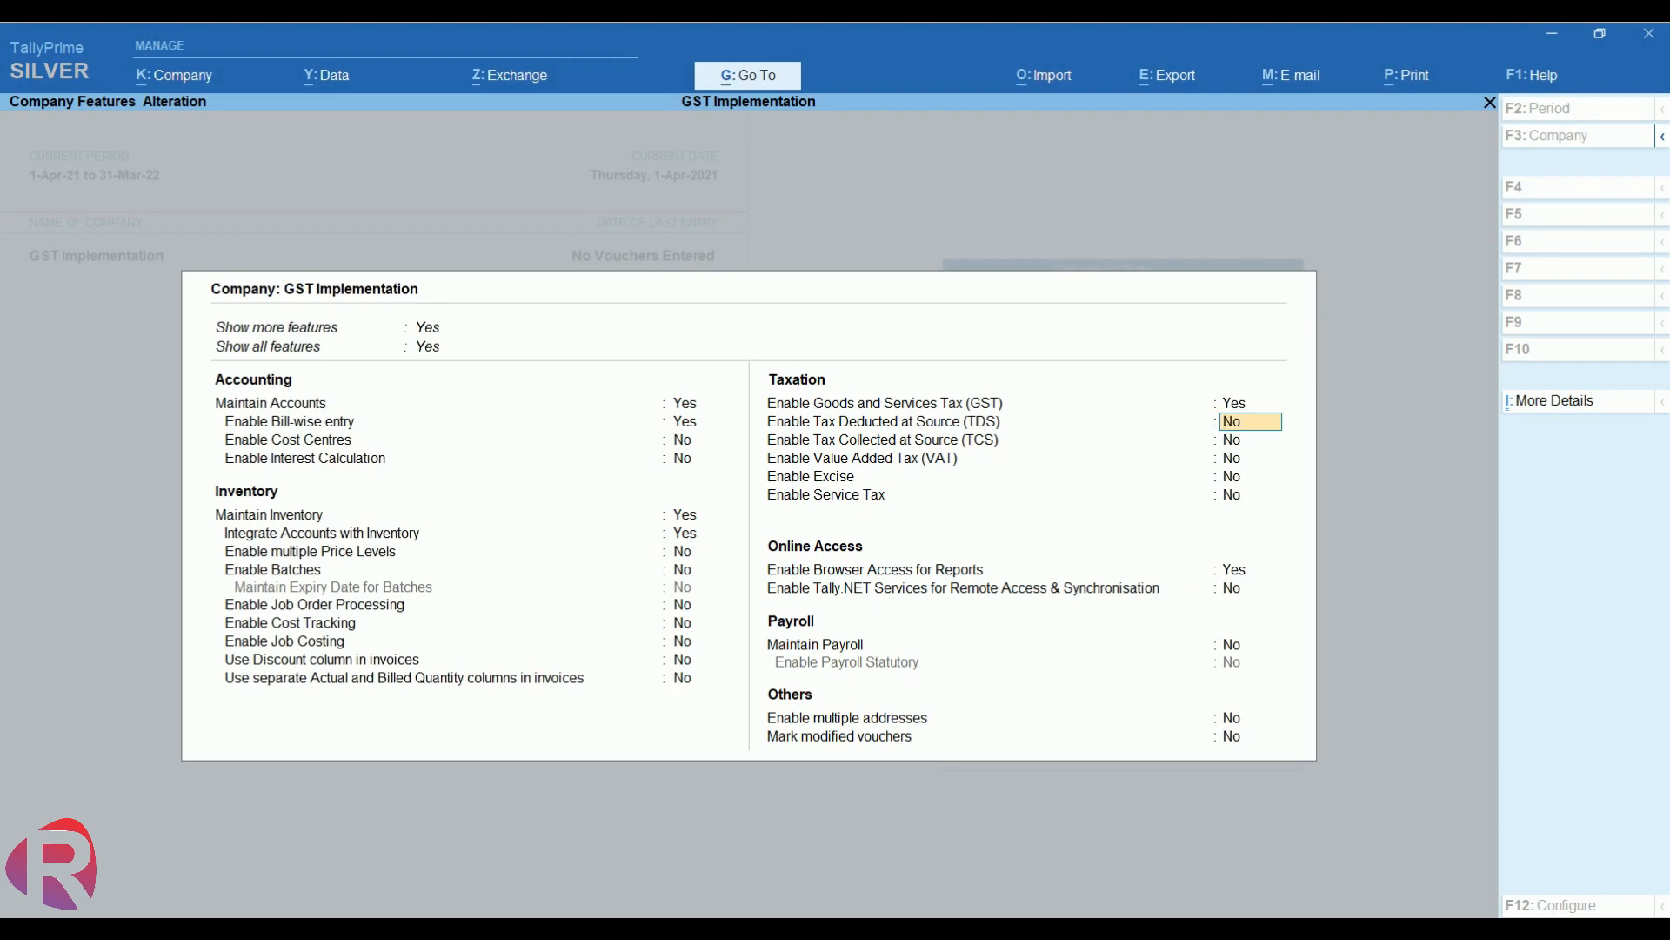
pyautogui.press('Return')
pyautogui.press('Return')
pyautogui.press('Return')
pyautogui.press('Return')
pyautogui.press('Return')
pyautogui.press('Return')
pyautogui.press('Return')
pyautogui.press('Return')
pyautogui.press('Return')
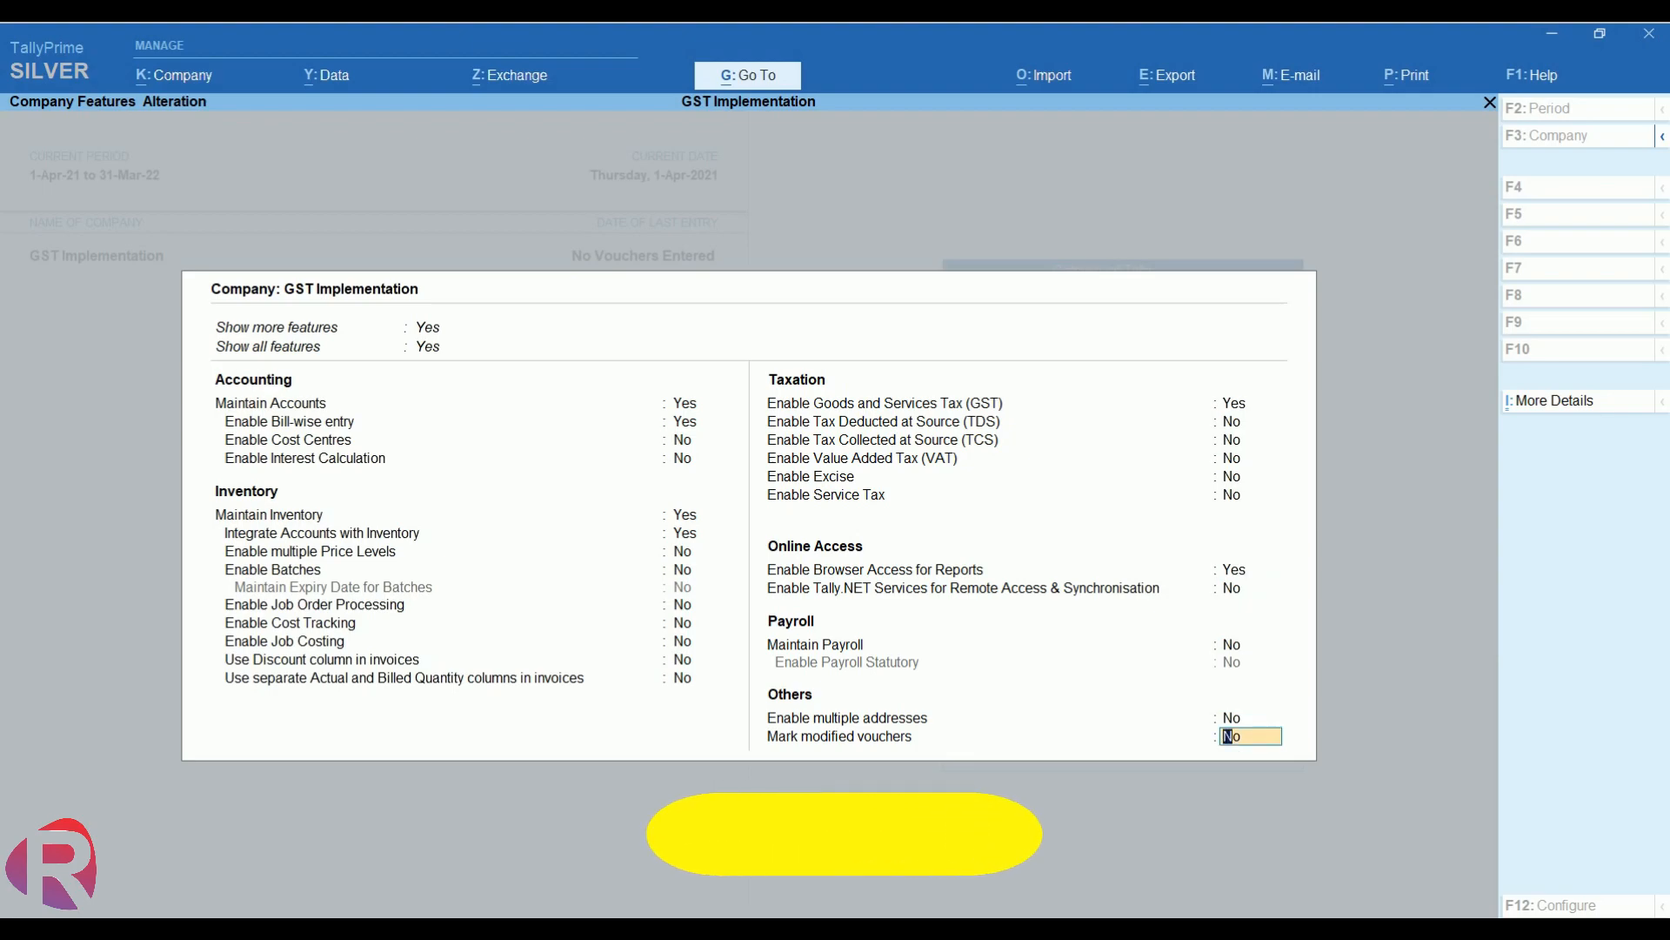
pyautogui.press('Return')
pyautogui.press('Return')
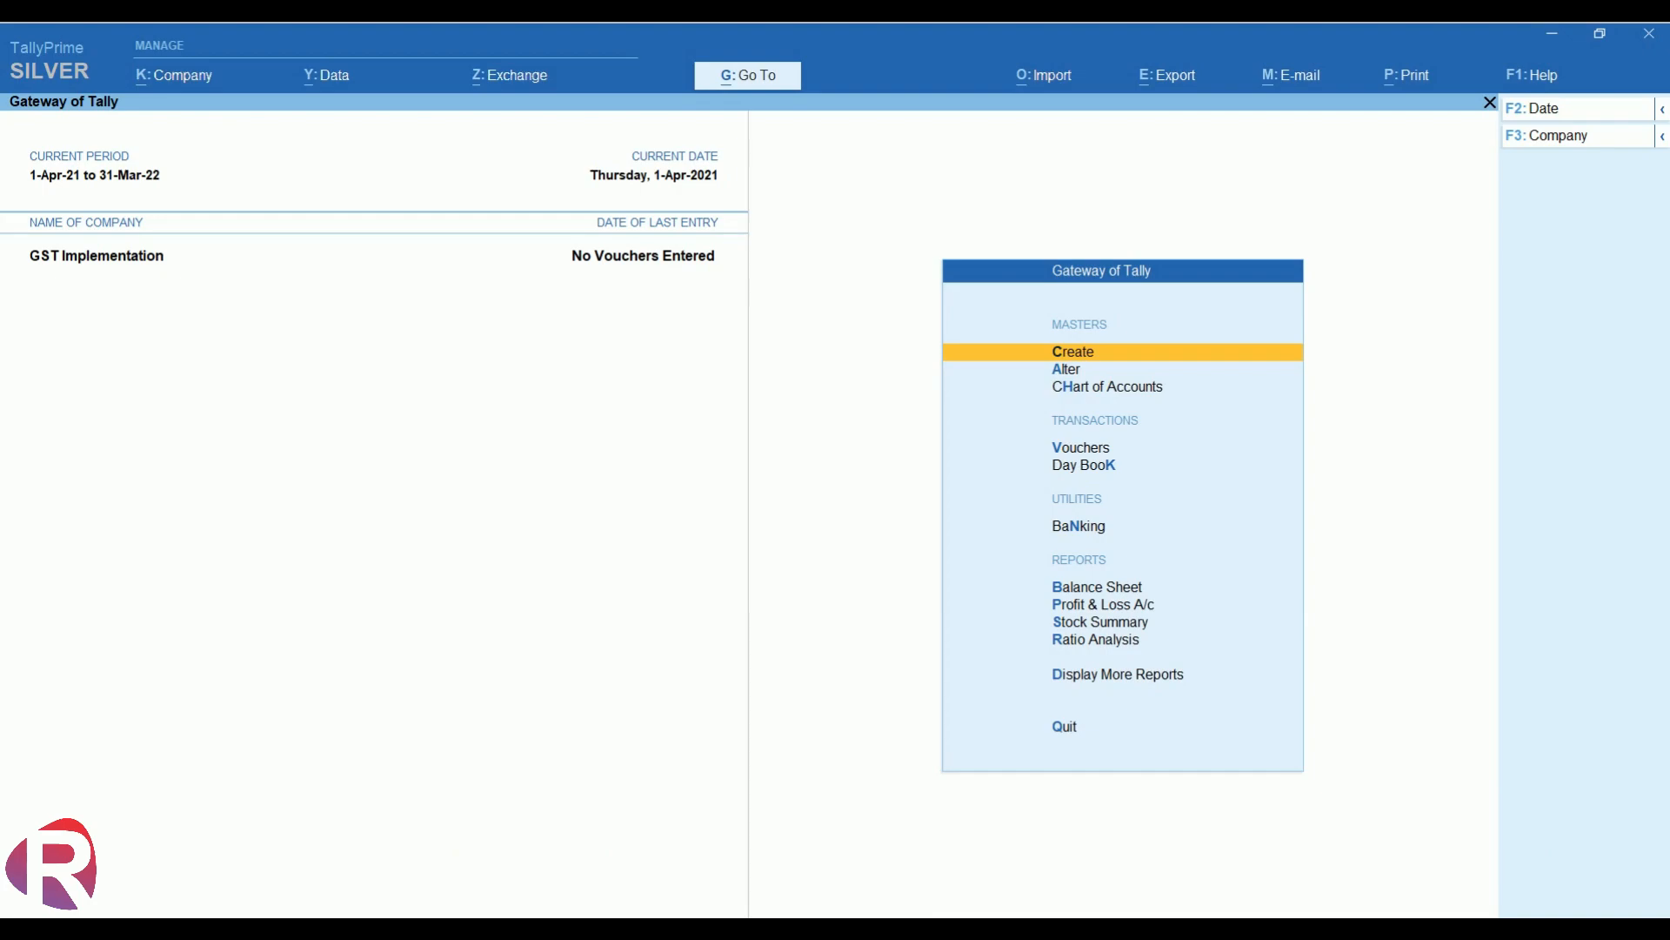
# - Review the B2B Invoices row of the empty April 2021 GSTR-1 report, then close it
pyautogui.press('Down')
pyautogui.press('Down')
pyautogui.press('Down')
pyautogui.press('Down')
pyautogui.press('Down')
pyautogui.press('Down')
pyautogui.press('Down')
pyautogui.press('Down')
pyautogui.press('Down')
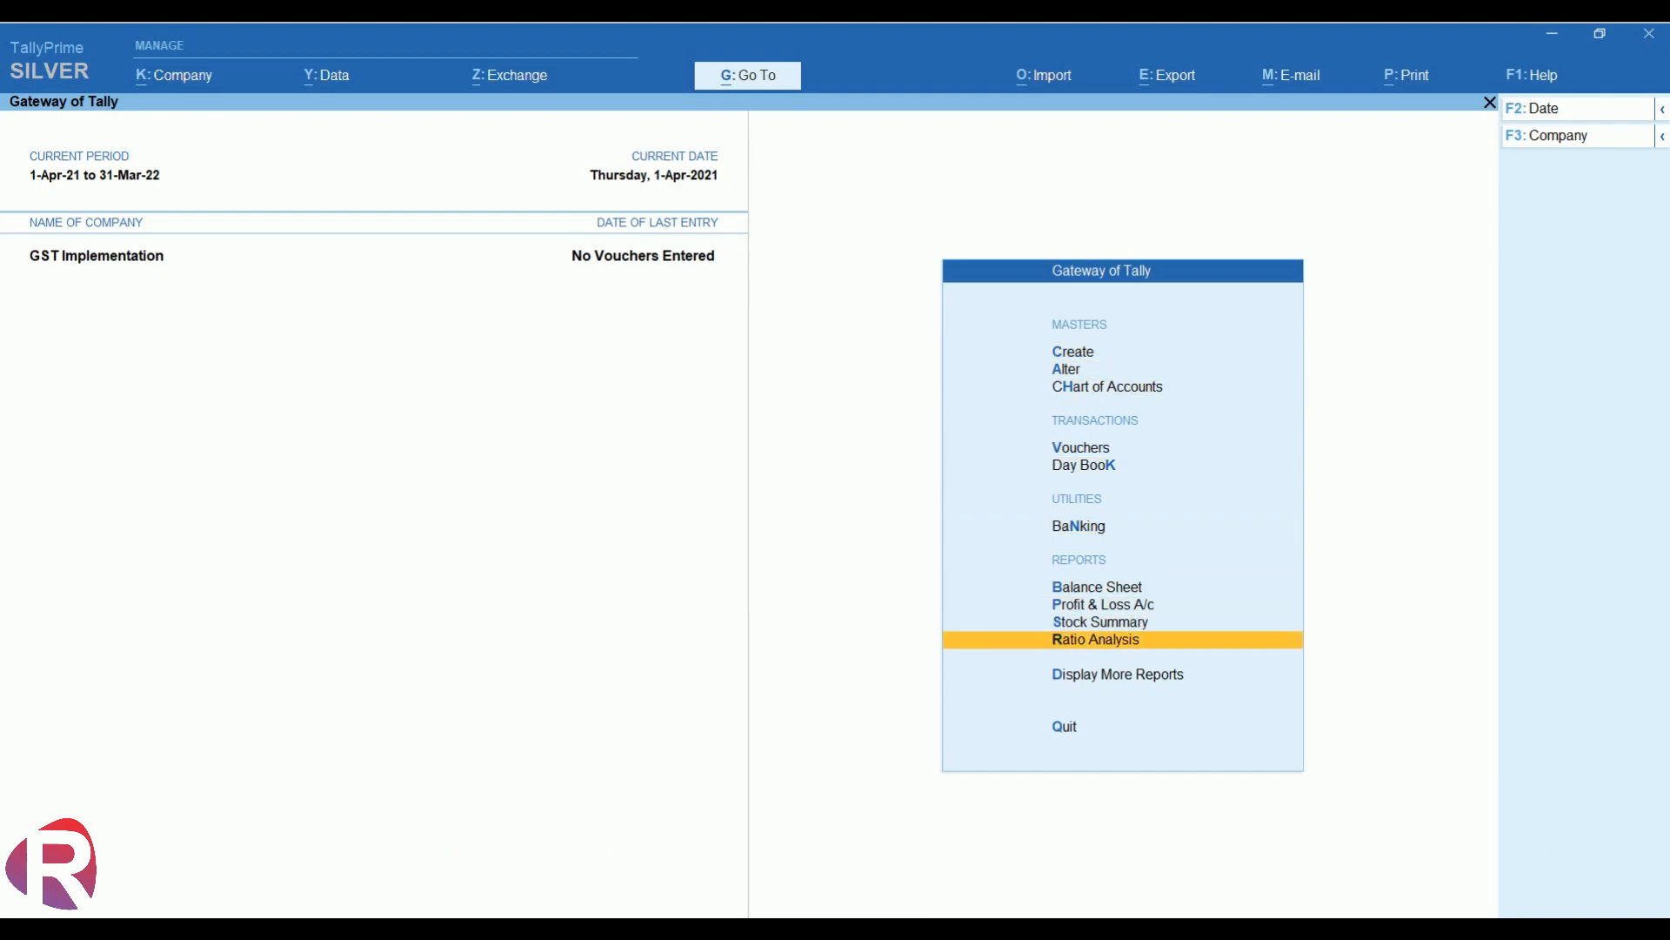
pyautogui.press('Down')
pyautogui.press('Return')
pyautogui.press('Down')
pyautogui.press('Down')
pyautogui.press('Down')
pyautogui.press('Down')
pyautogui.press('Down')
pyautogui.press('Down')
pyautogui.press('Down')
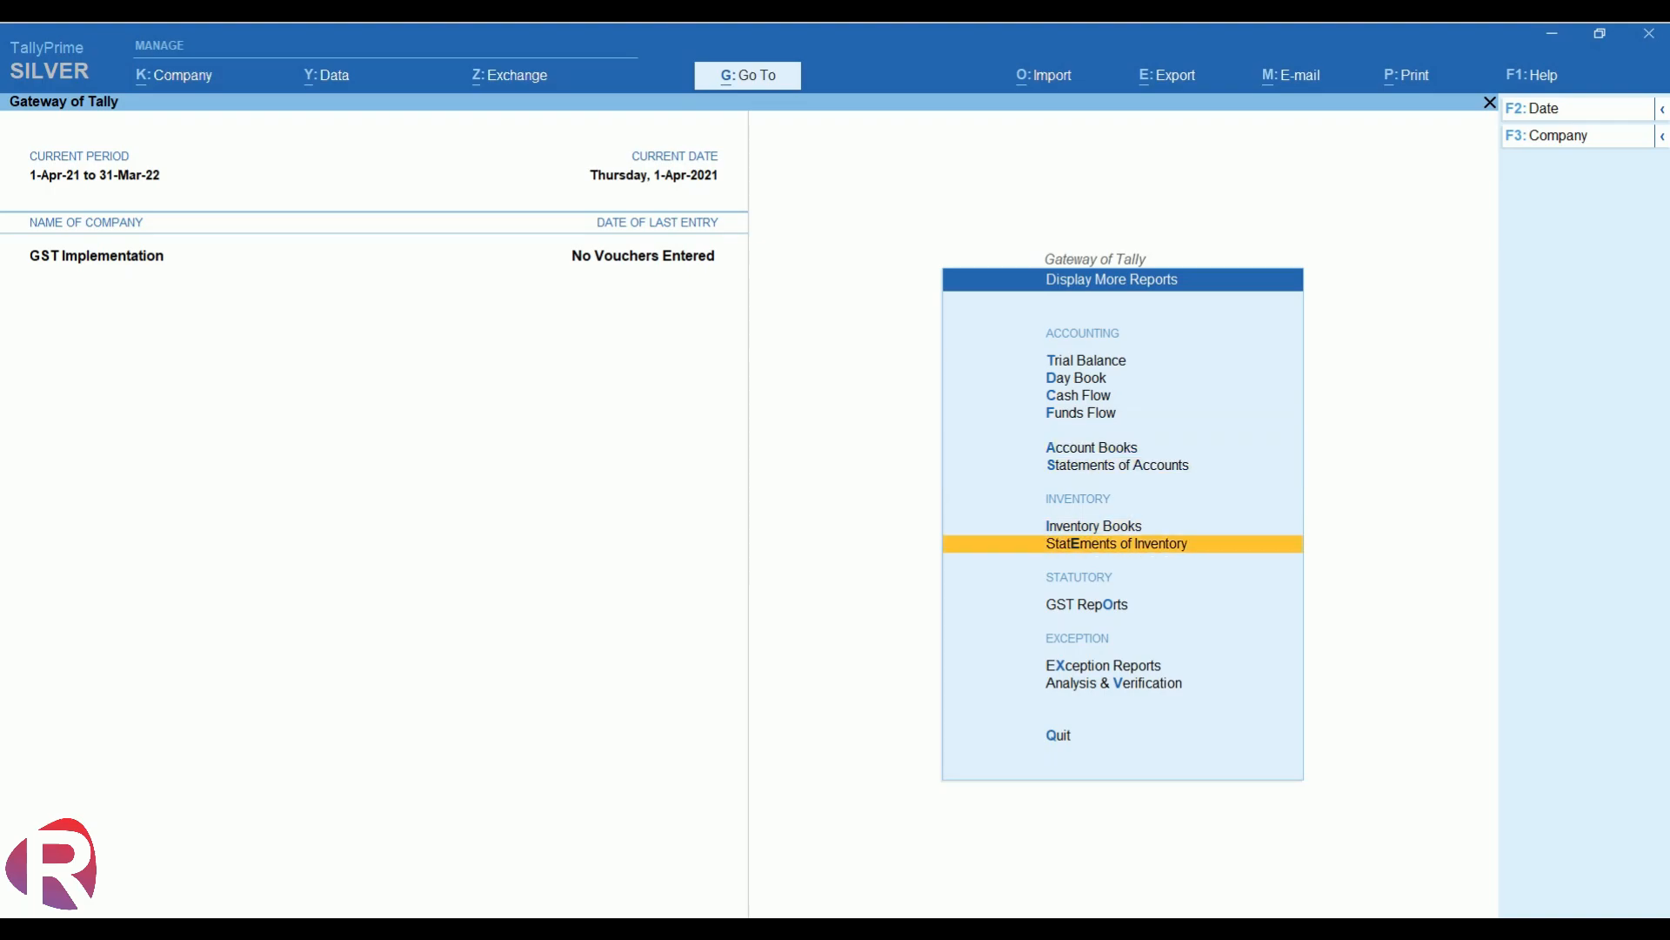
pyautogui.press('Down')
pyautogui.press('Return')
pyautogui.press('Return')
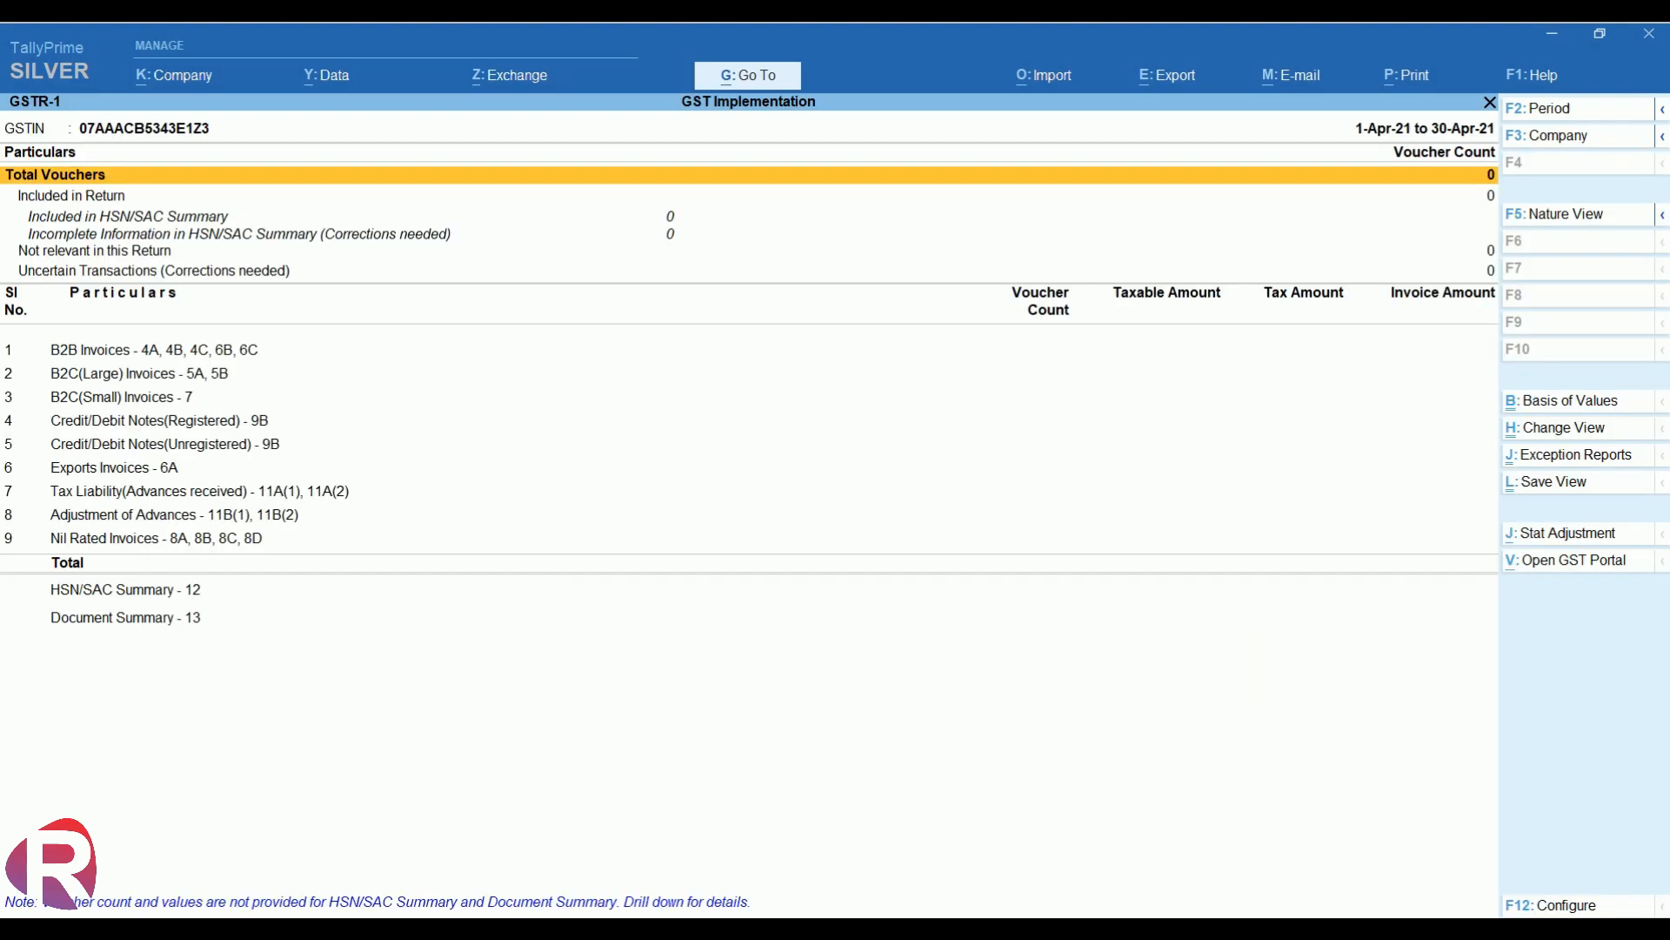
pyautogui.press('Down')
pyautogui.press('Down')
pyautogui.press('Down')
pyautogui.press('Down')
pyautogui.press('Down')
pyautogui.press('Down')
pyautogui.press('Down')
pyautogui.press('Up')
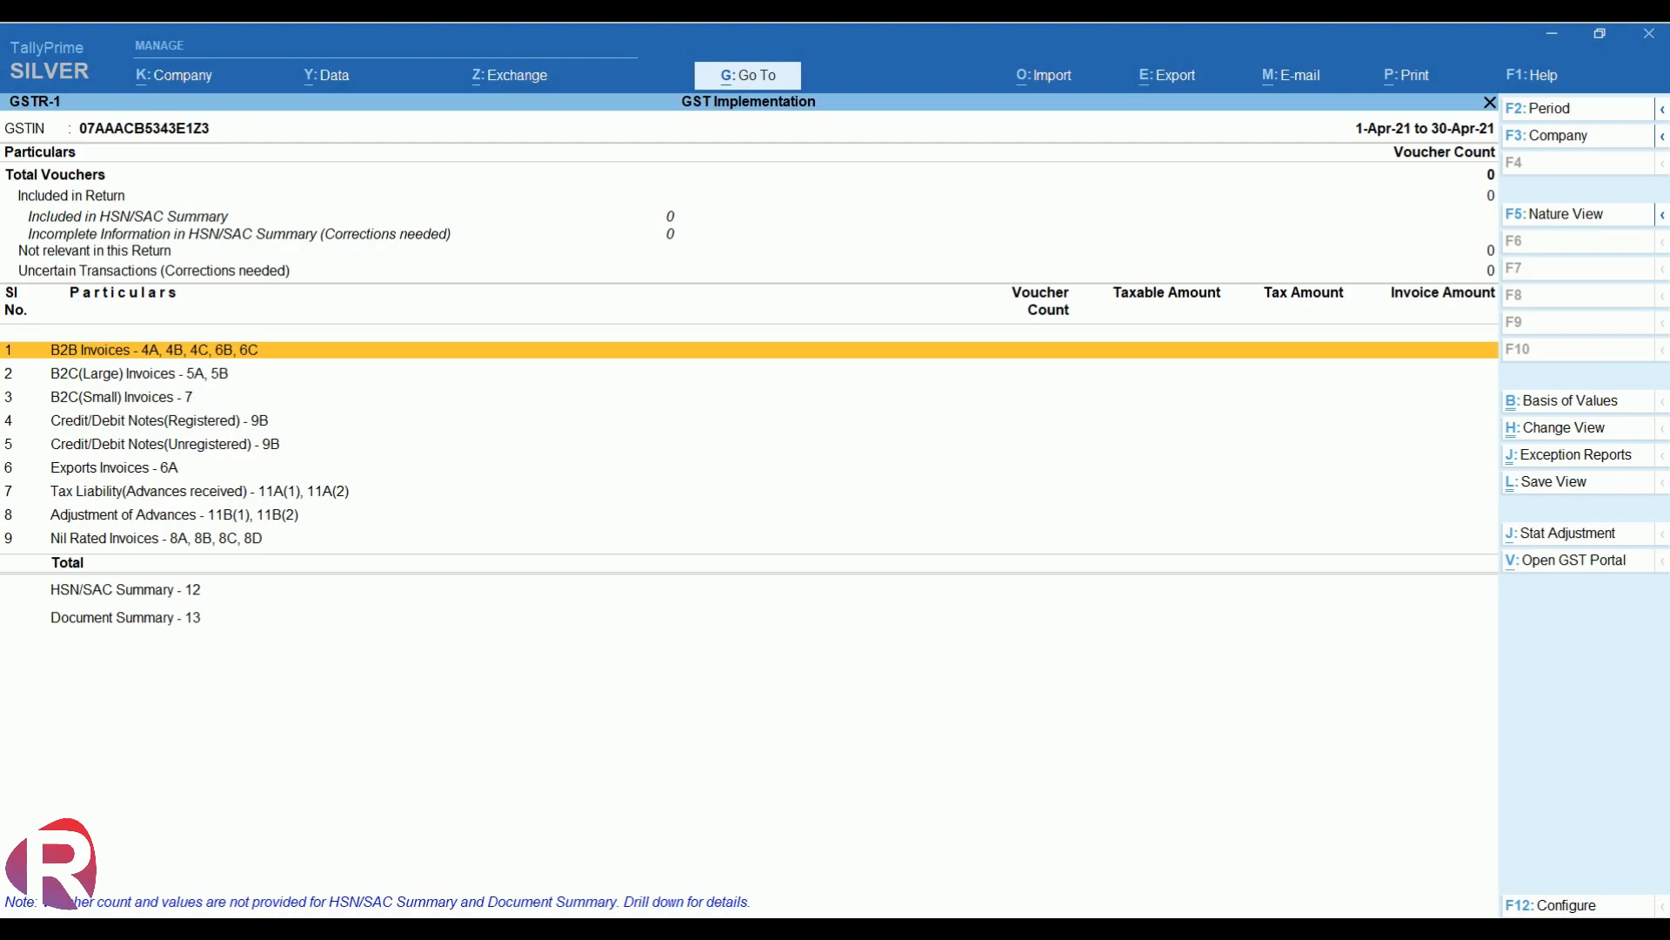
pyautogui.press('Escape')
pyautogui.press('Escape')
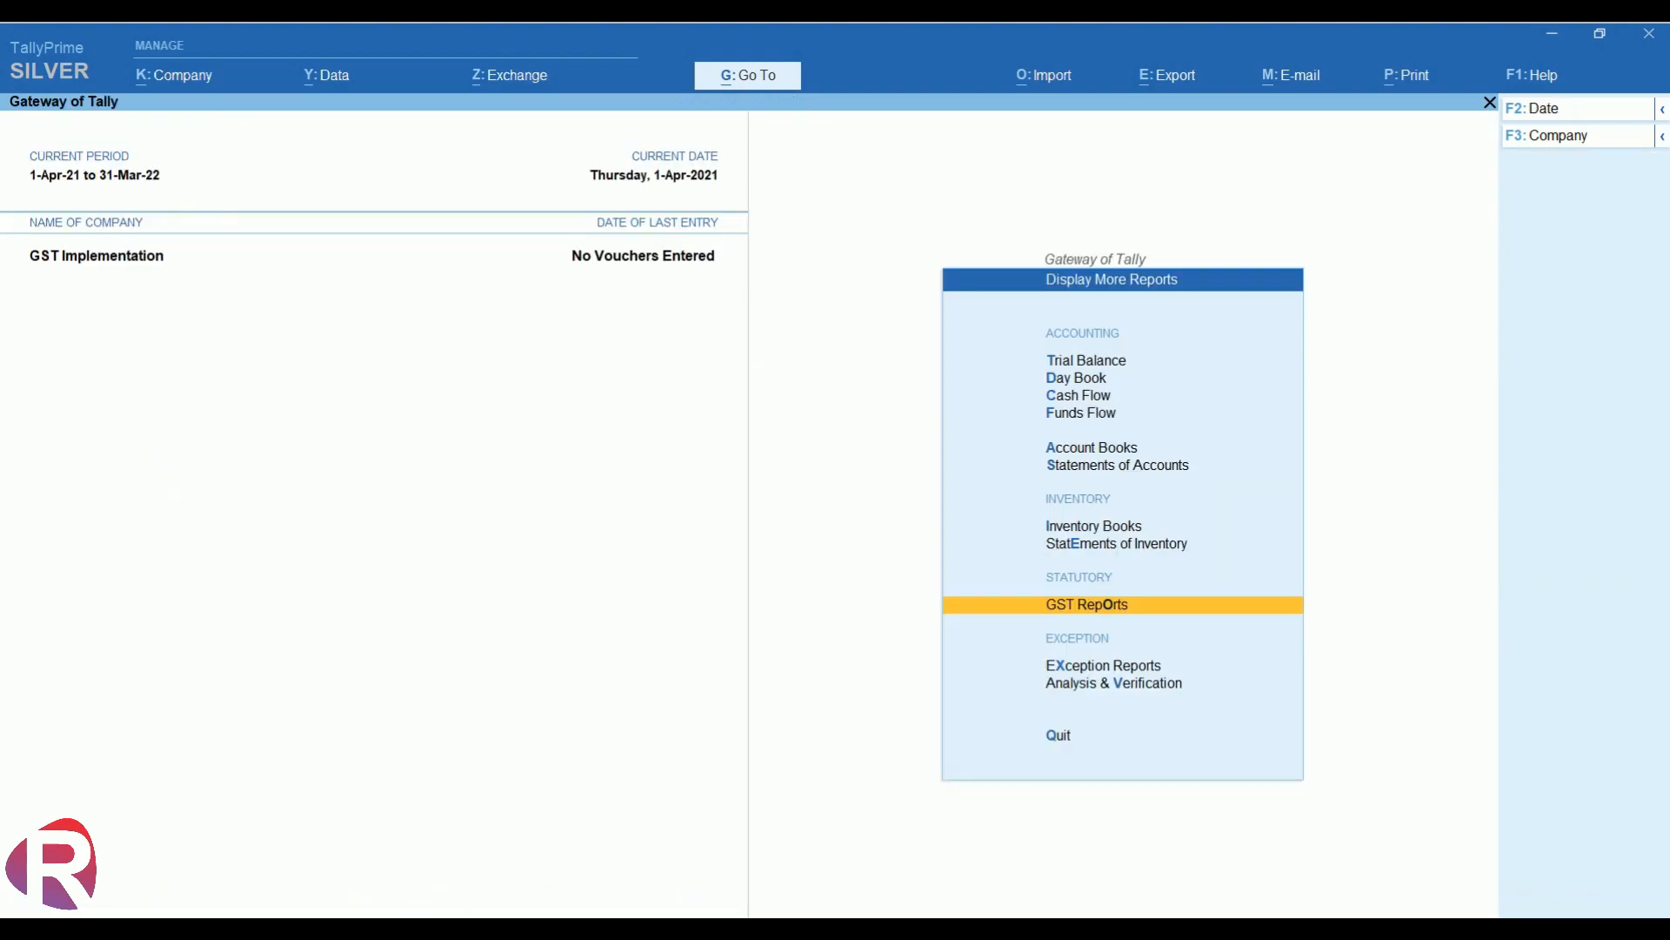
pyautogui.press('Escape')
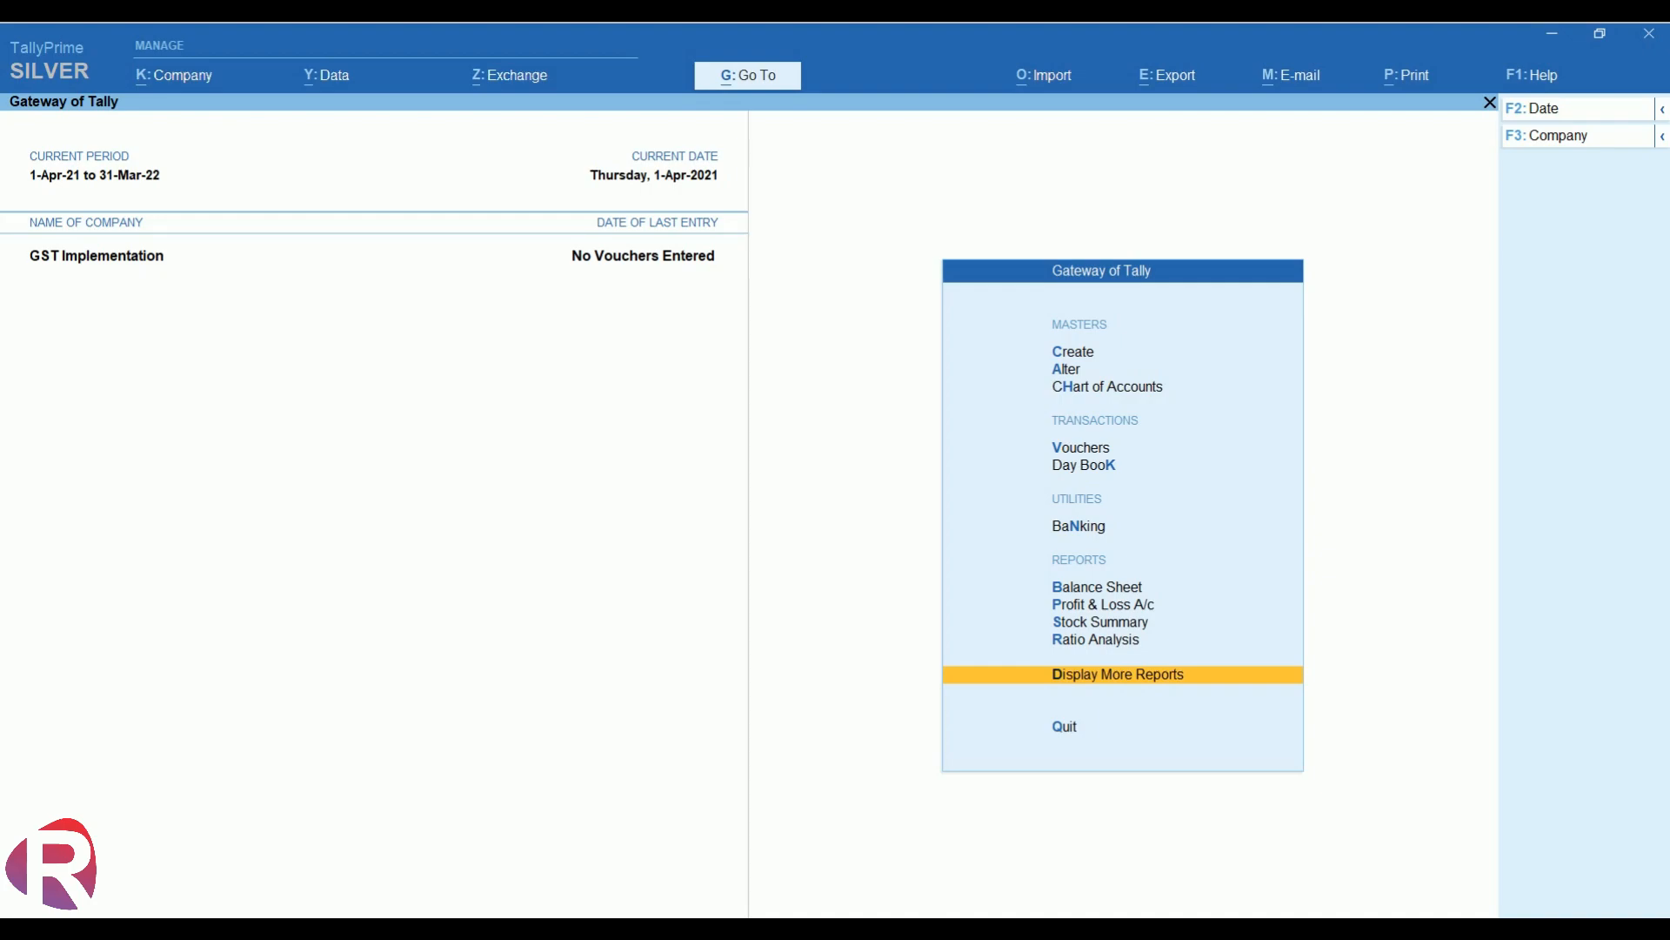
# - Go to Create from the Gateway of Tally and highlight Ledger in the List of Masters
pyautogui.press('Up')
pyautogui.press('Up')
pyautogui.press('Up')
pyautogui.press('Up')
pyautogui.press('Up')
pyautogui.press('Up')
pyautogui.press('Up')
pyautogui.press('Up')
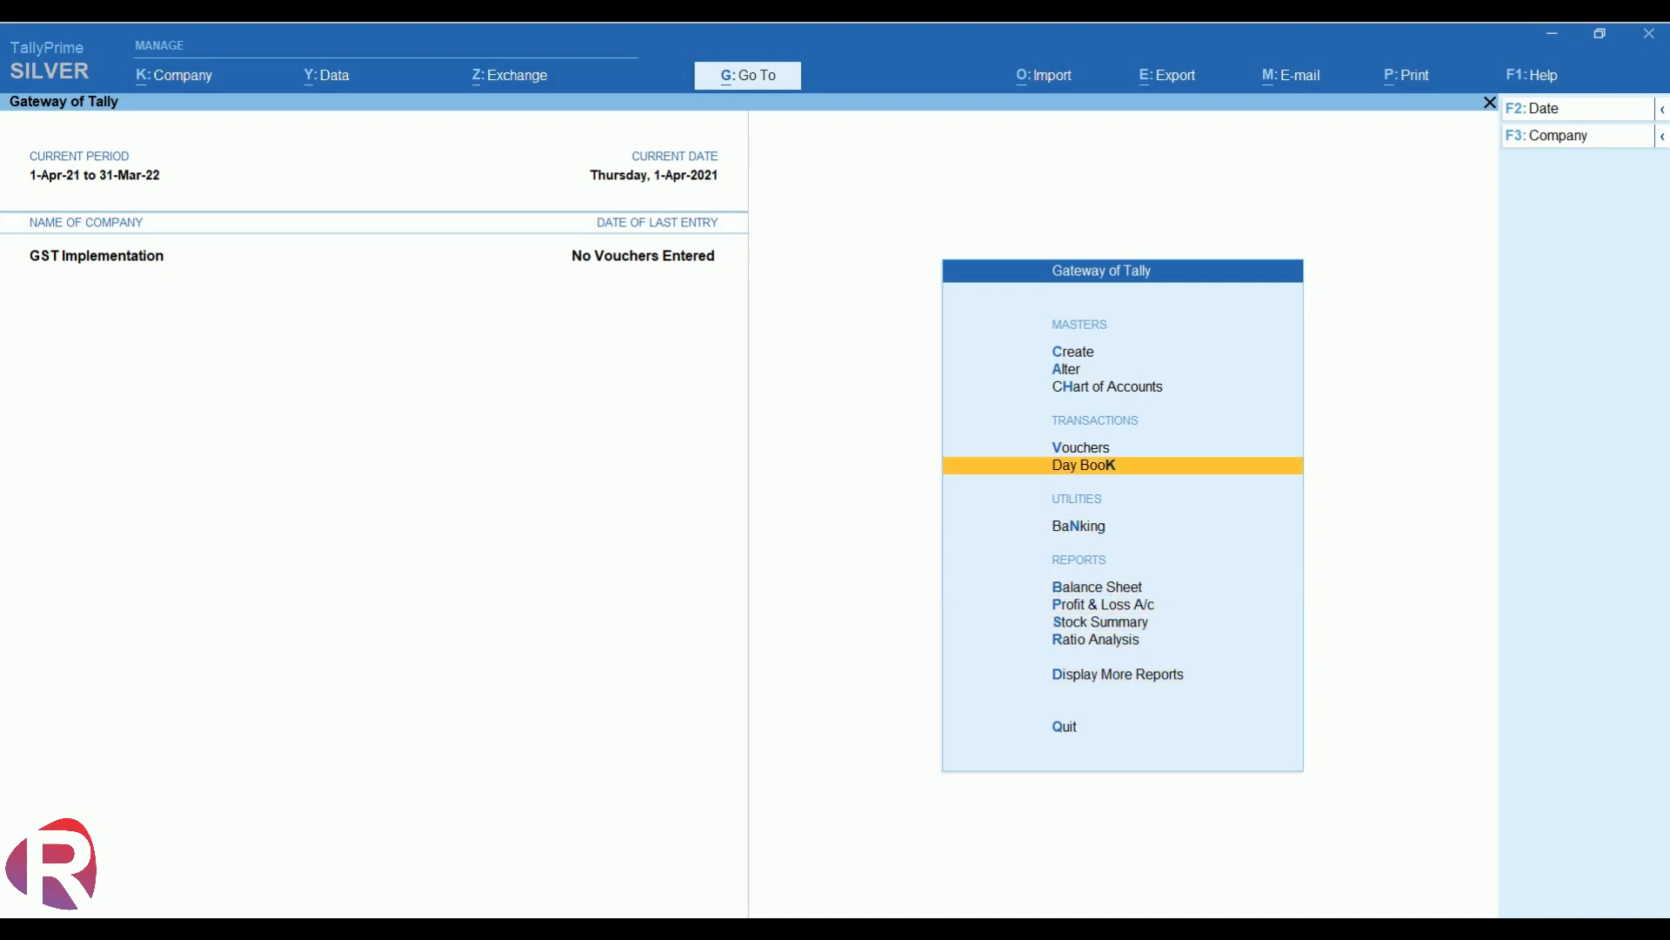
pyautogui.press('Up')
pyautogui.press('Up')
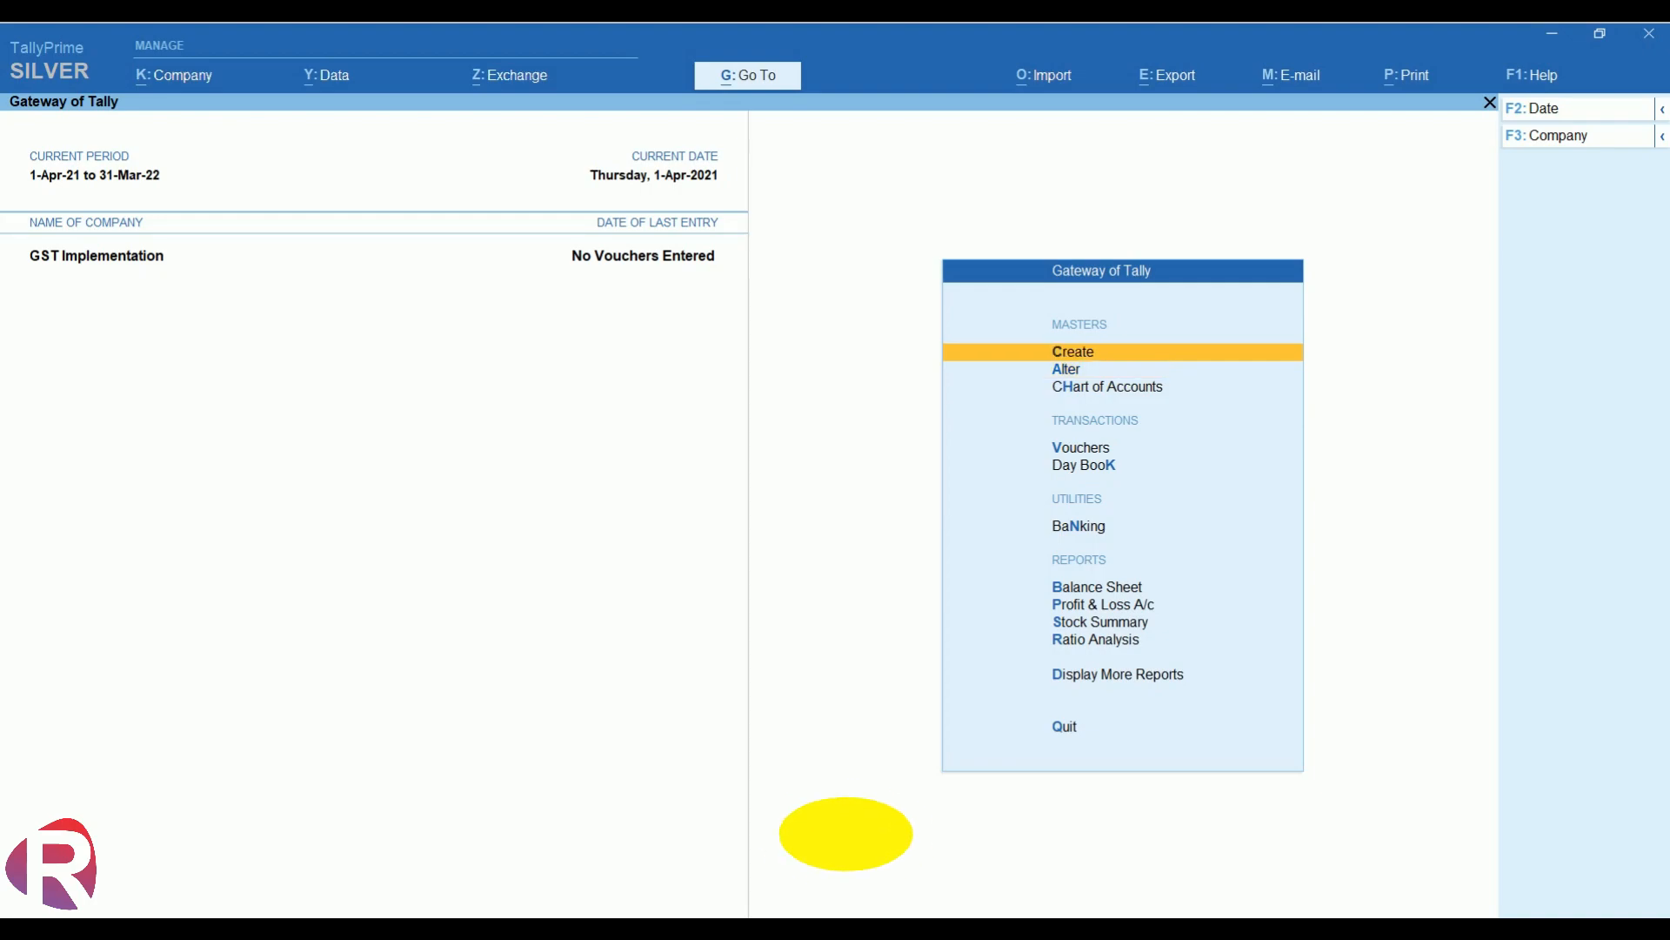
pyautogui.press('Return')
pyautogui.press('Down')
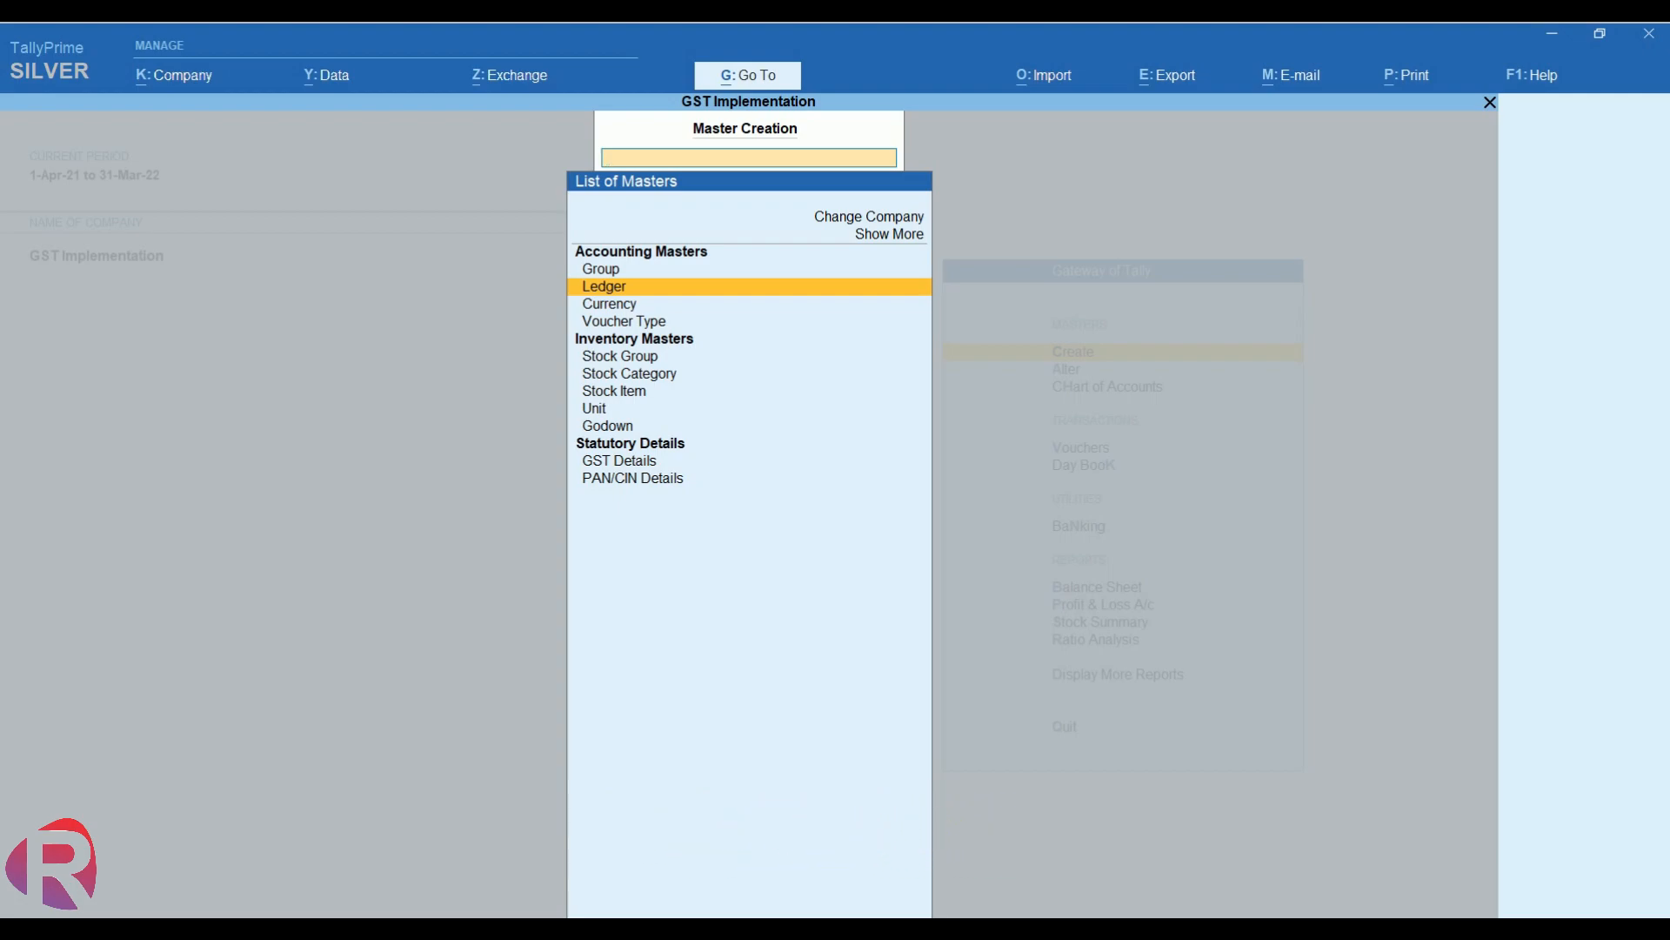
# - Create ledger Sai Trading Co. under Sundry Debtors with bill-by-bill balances and the same mailing name
pyautogui.press('Return')
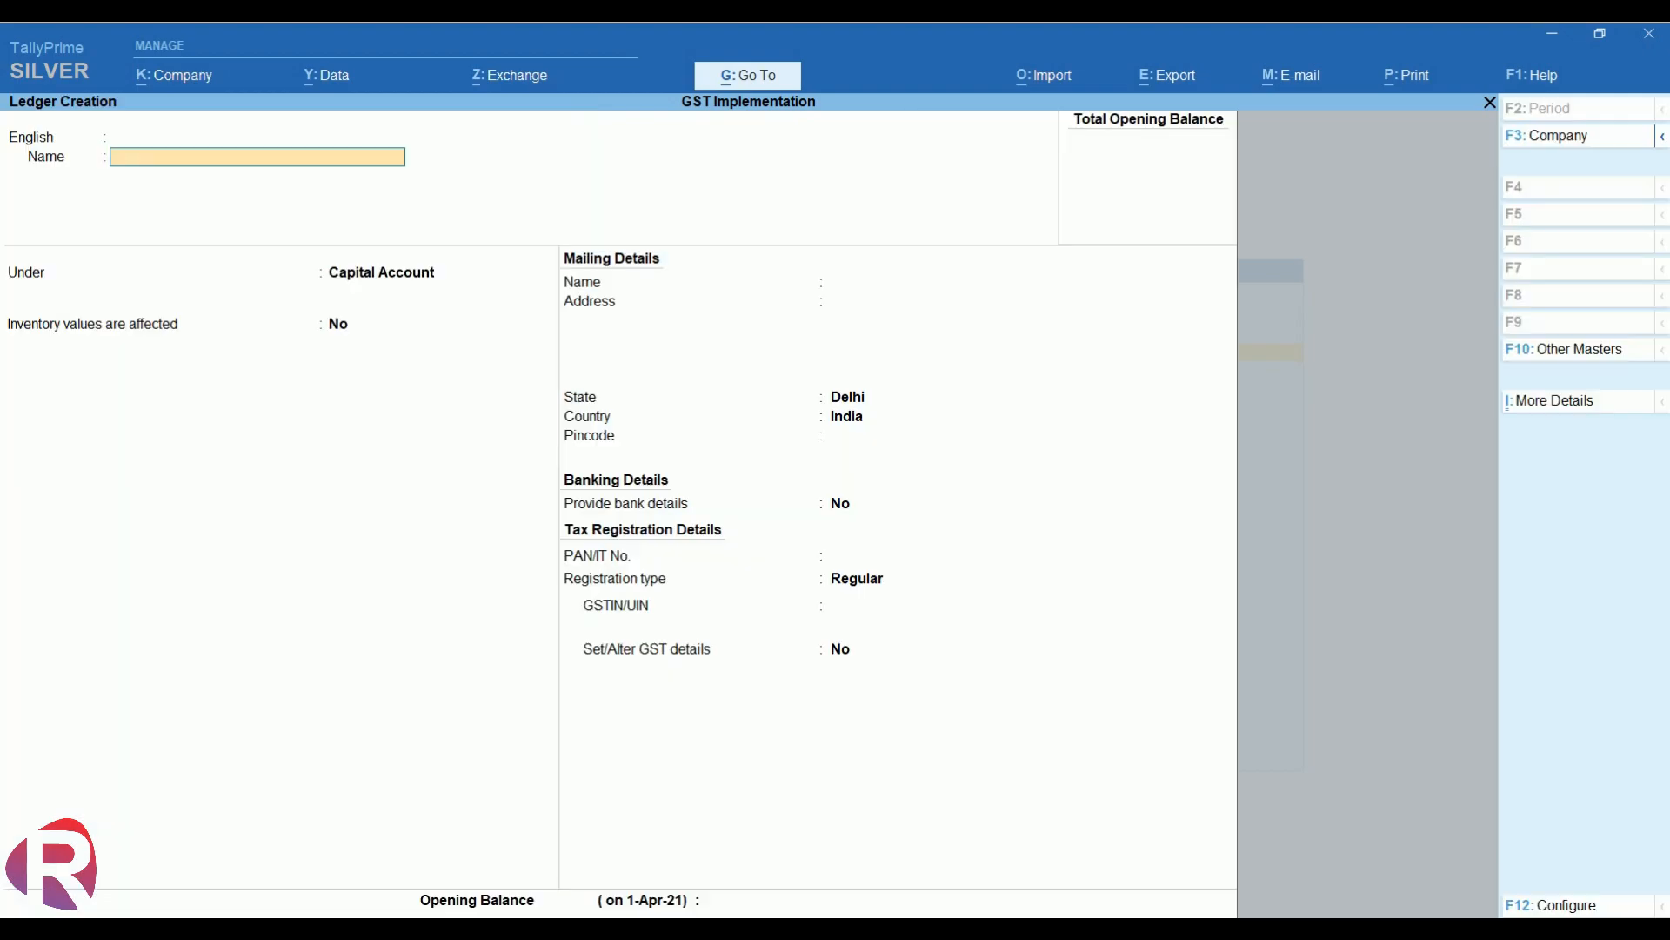
pyautogui.write('Sai Trading co')
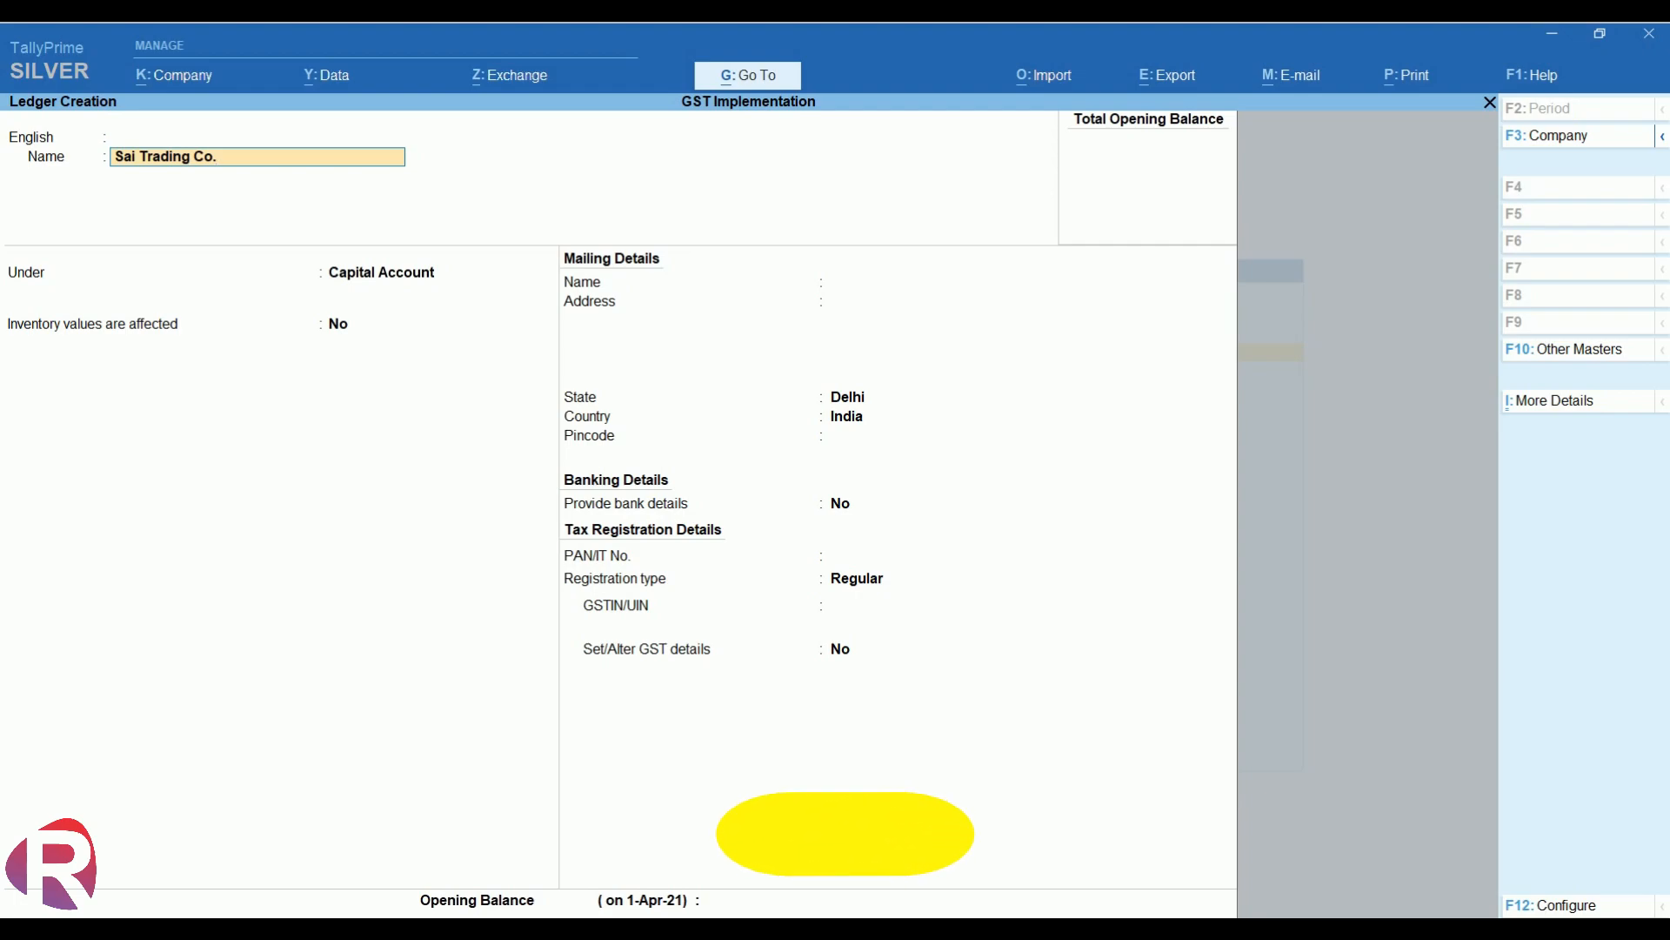
pyautogui.press('Return')
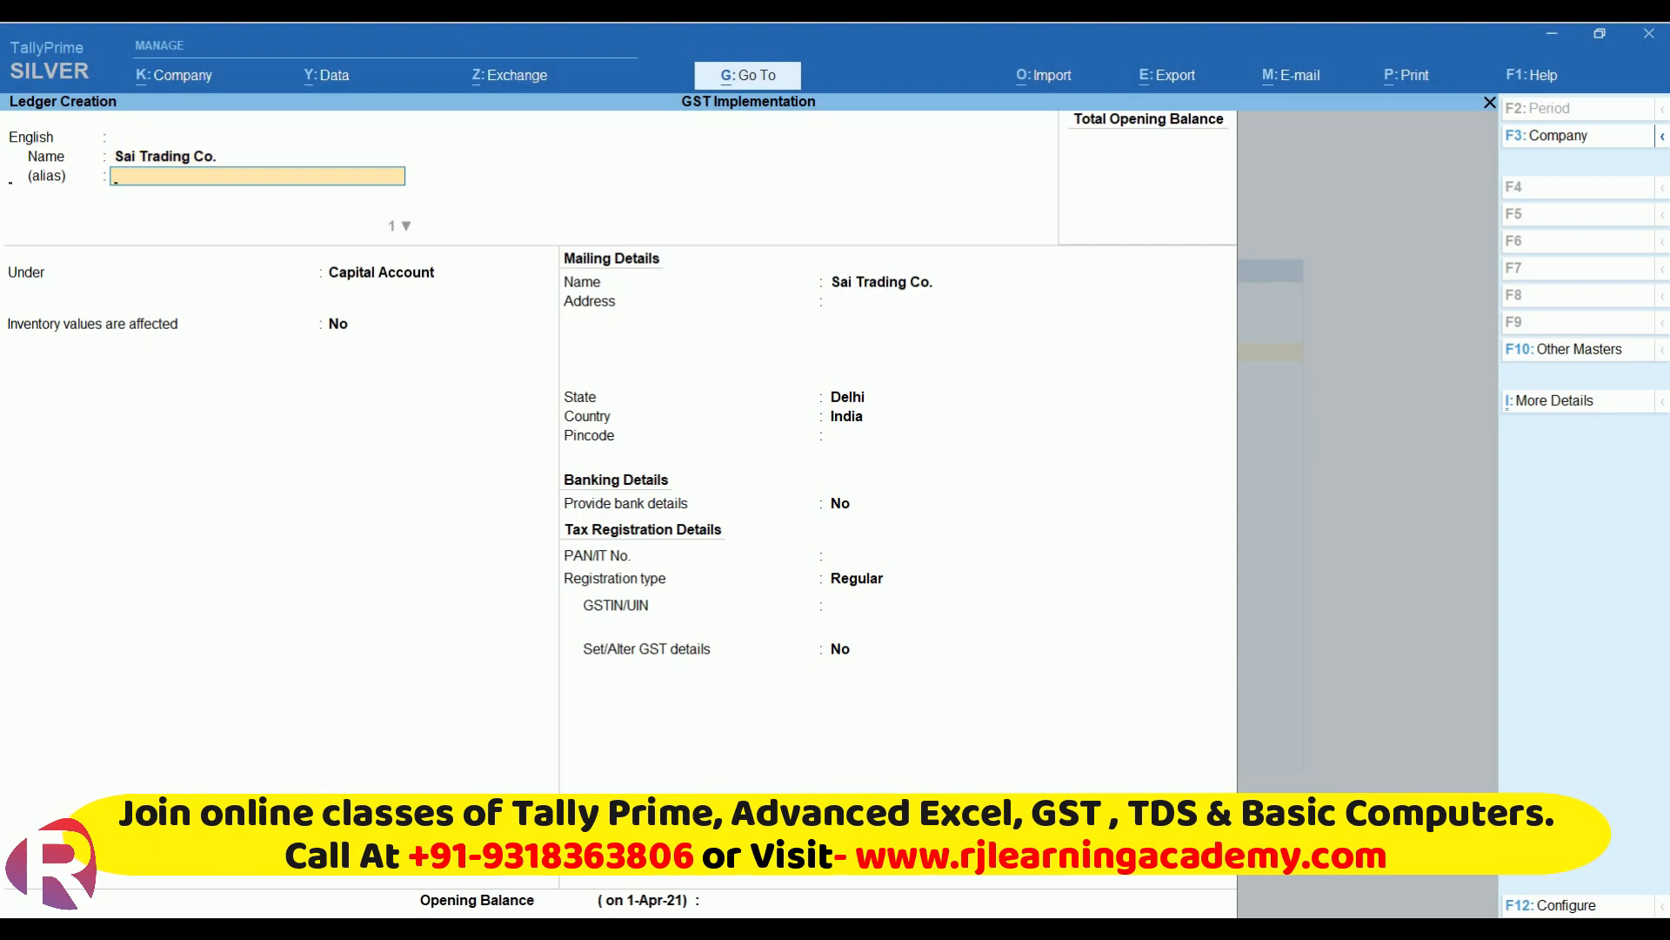
pyautogui.press('Return')
pyautogui.write('S')
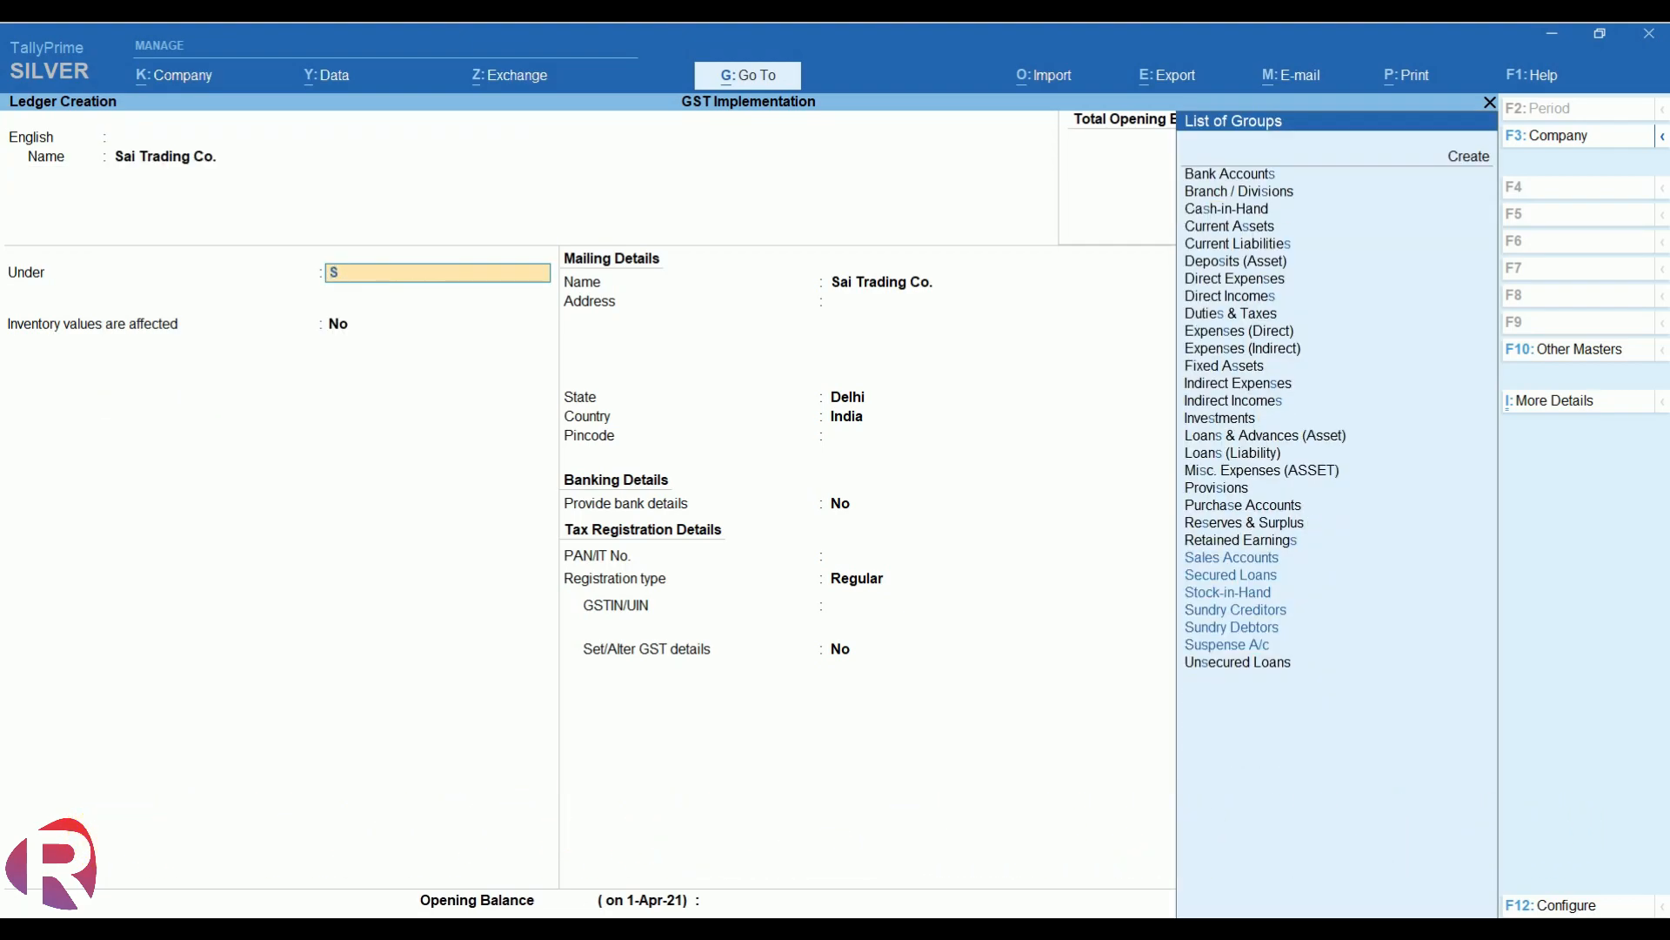
pyautogui.press('Down')
pyautogui.press('Down')
pyautogui.press('Down')
pyautogui.press('Down')
pyautogui.press('Down')
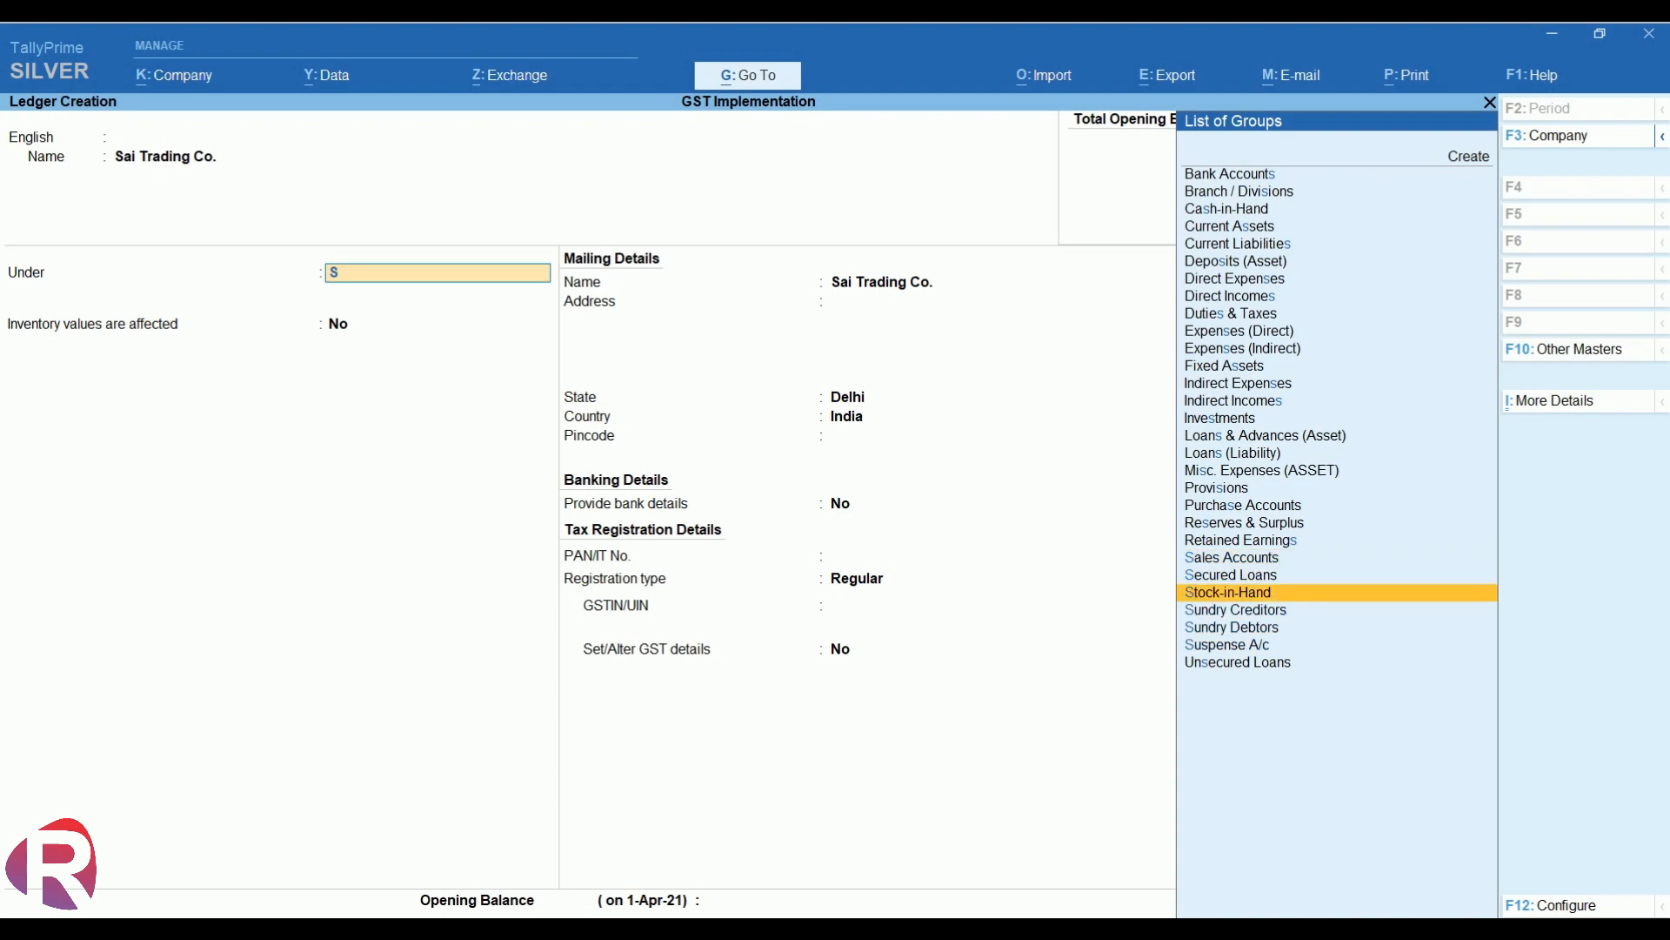
pyautogui.press('Return')
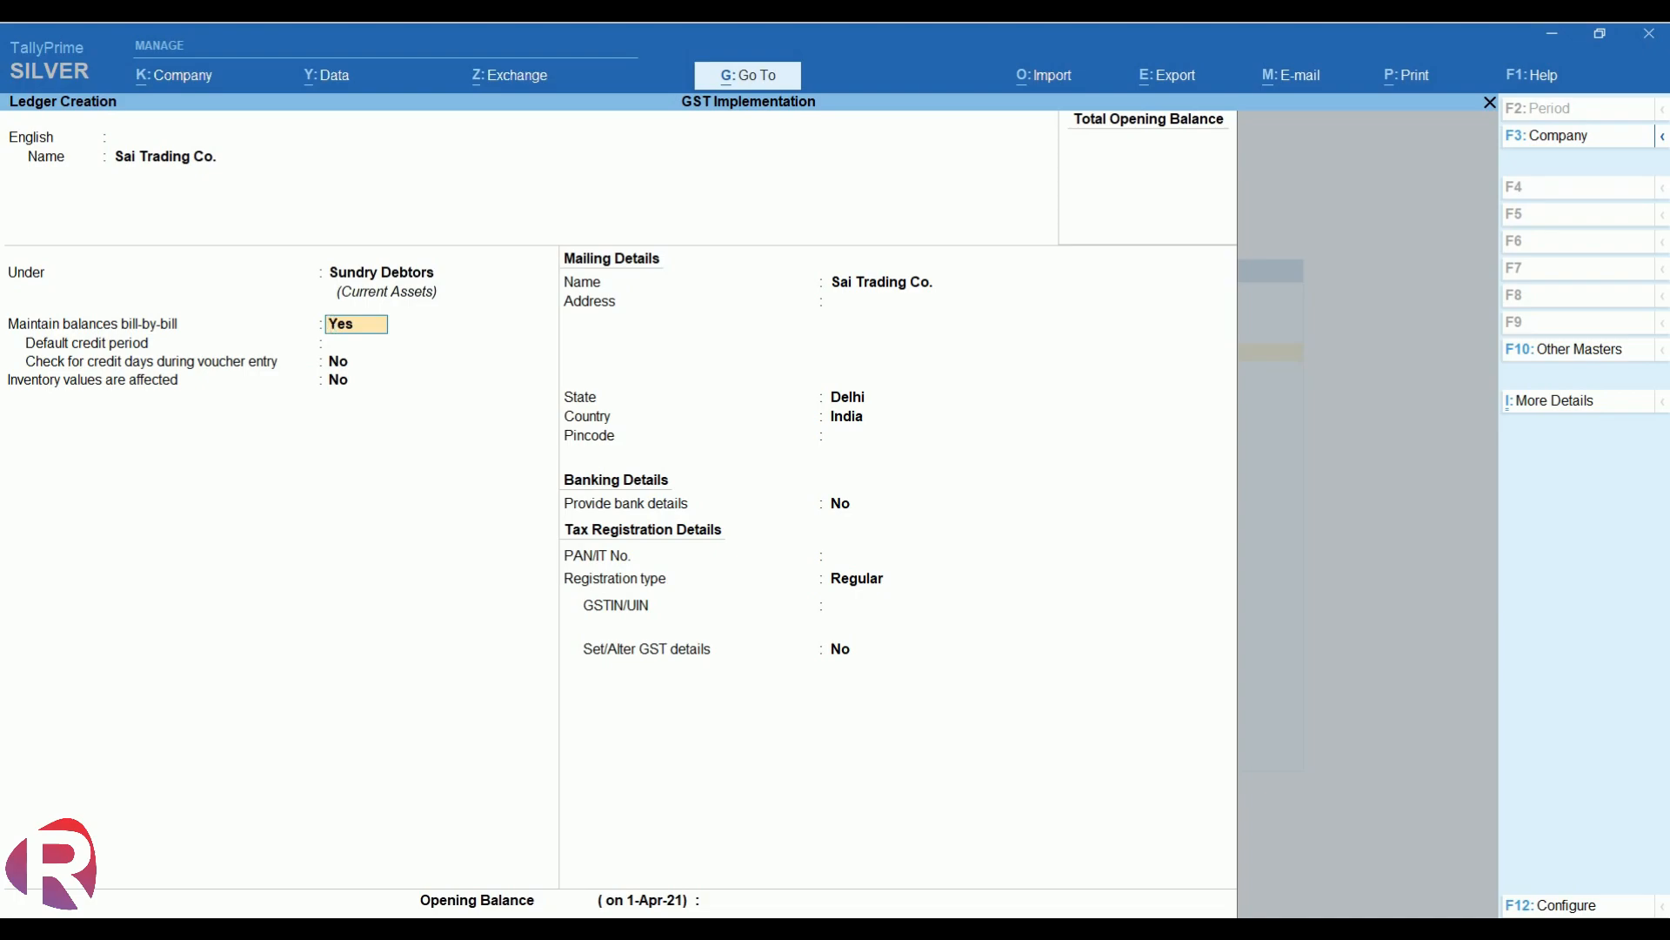
pyautogui.press('Return')
pyautogui.press('Return')
pyautogui.press('Return')
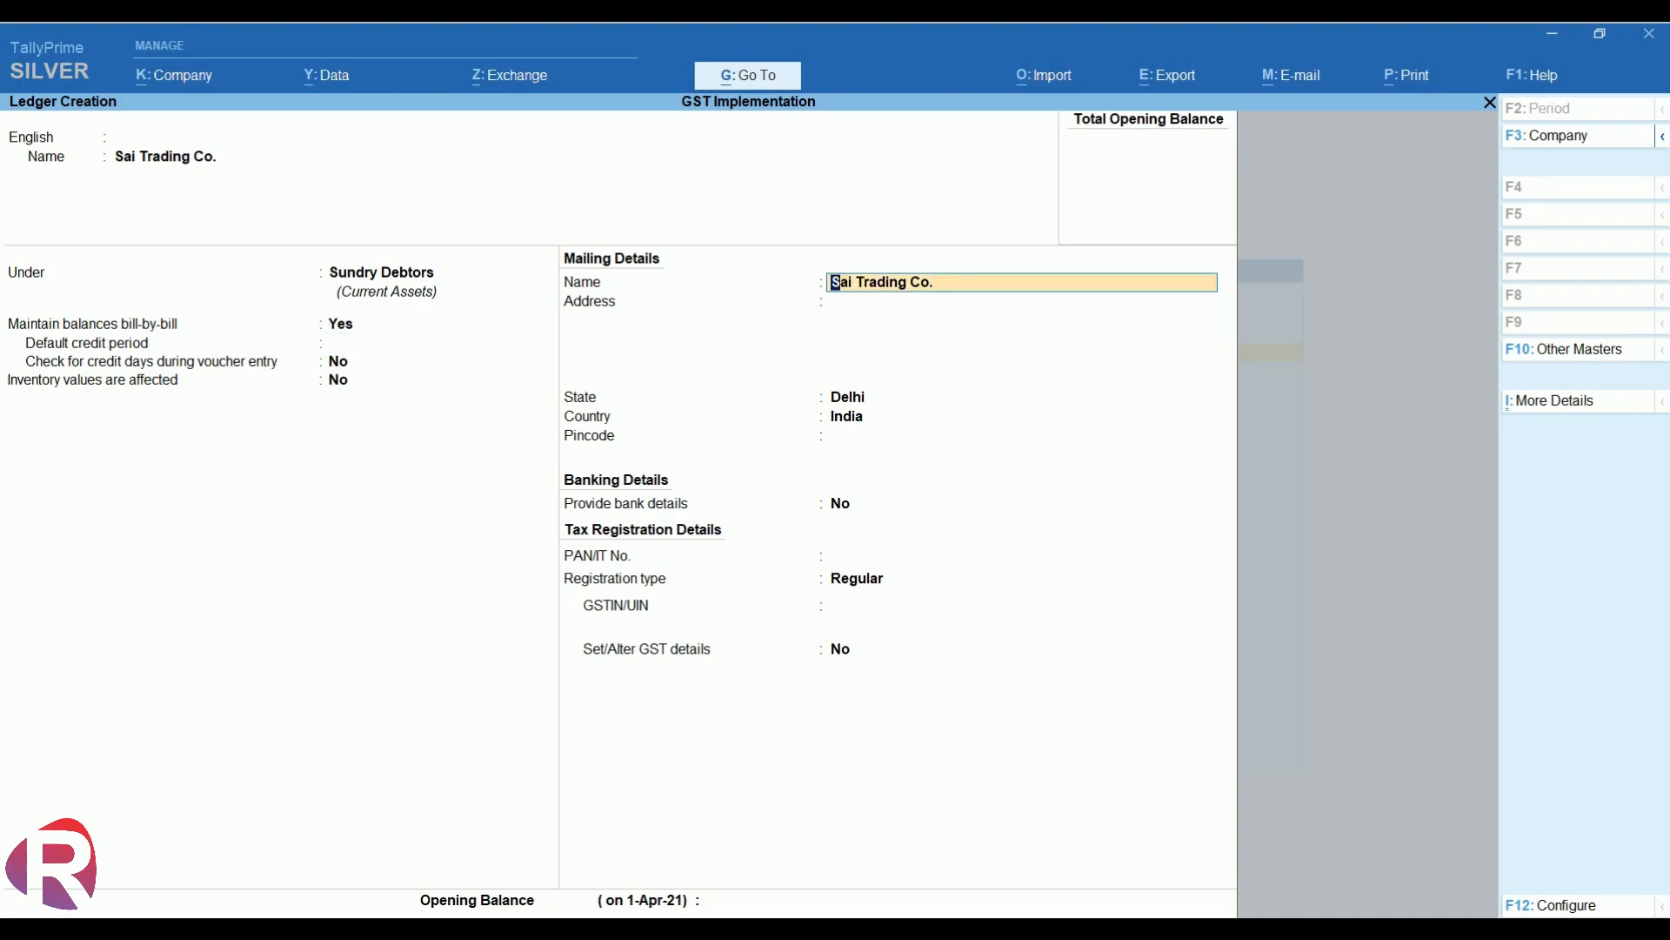
pyautogui.press('Return')
pyautogui.press('Return')
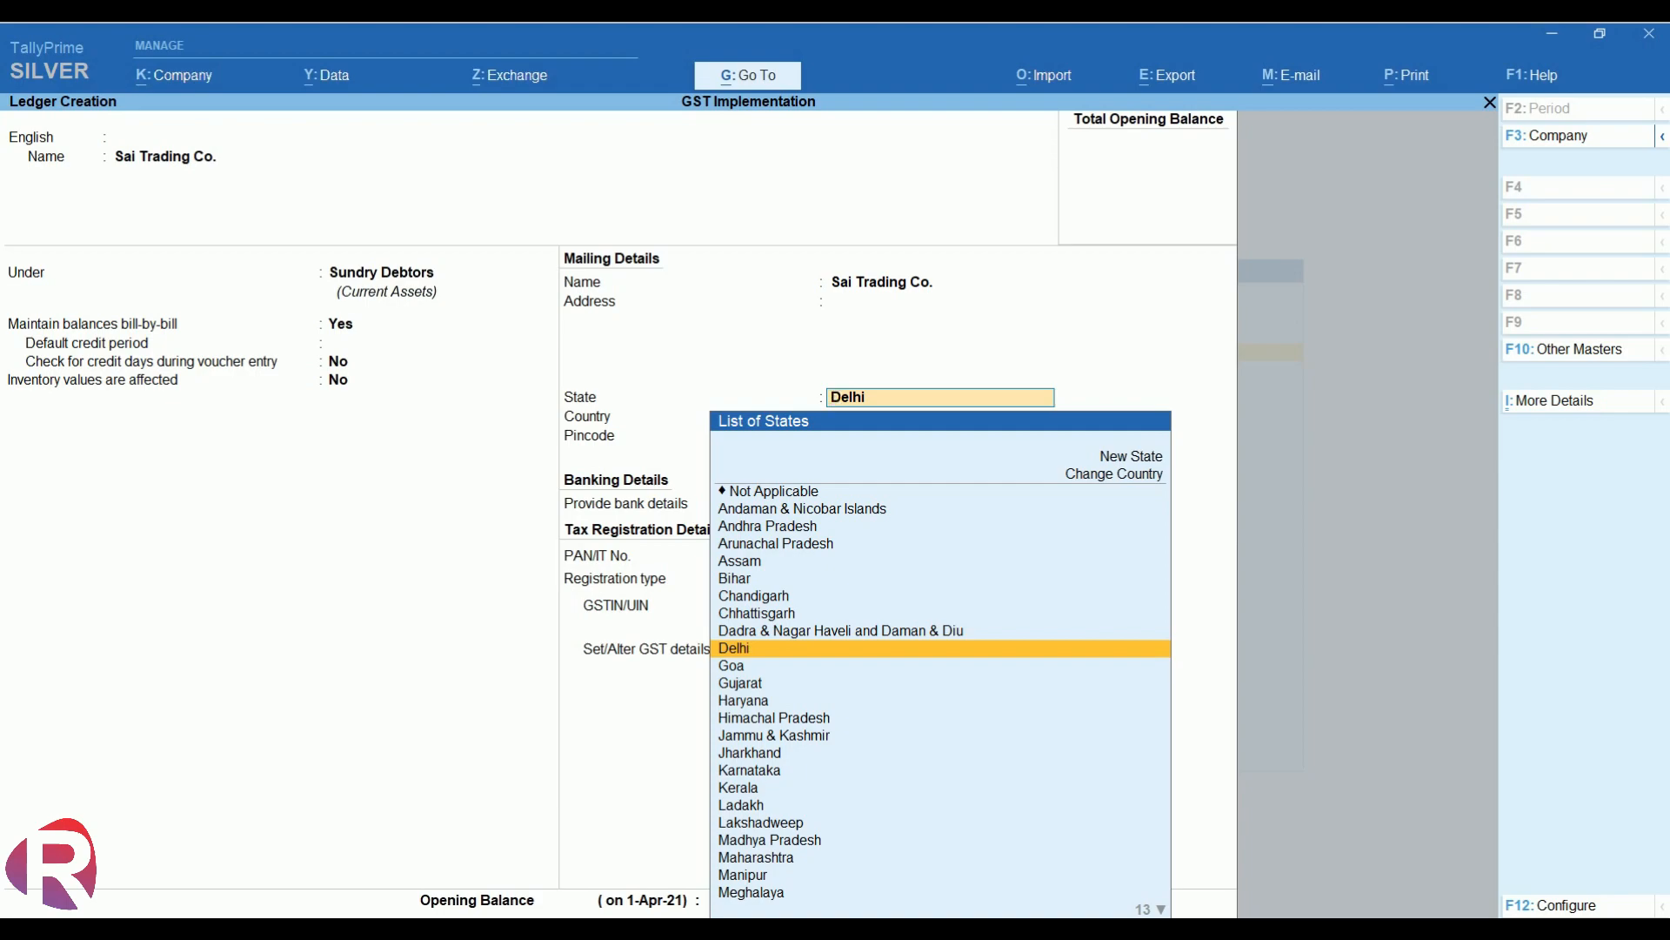
# - Give Sai Trading Co. Delhi state, Regular registration and the customer's GSTIN, then save the ledger
pyautogui.press('Return')
pyautogui.press('Return')
pyautogui.press('Return')
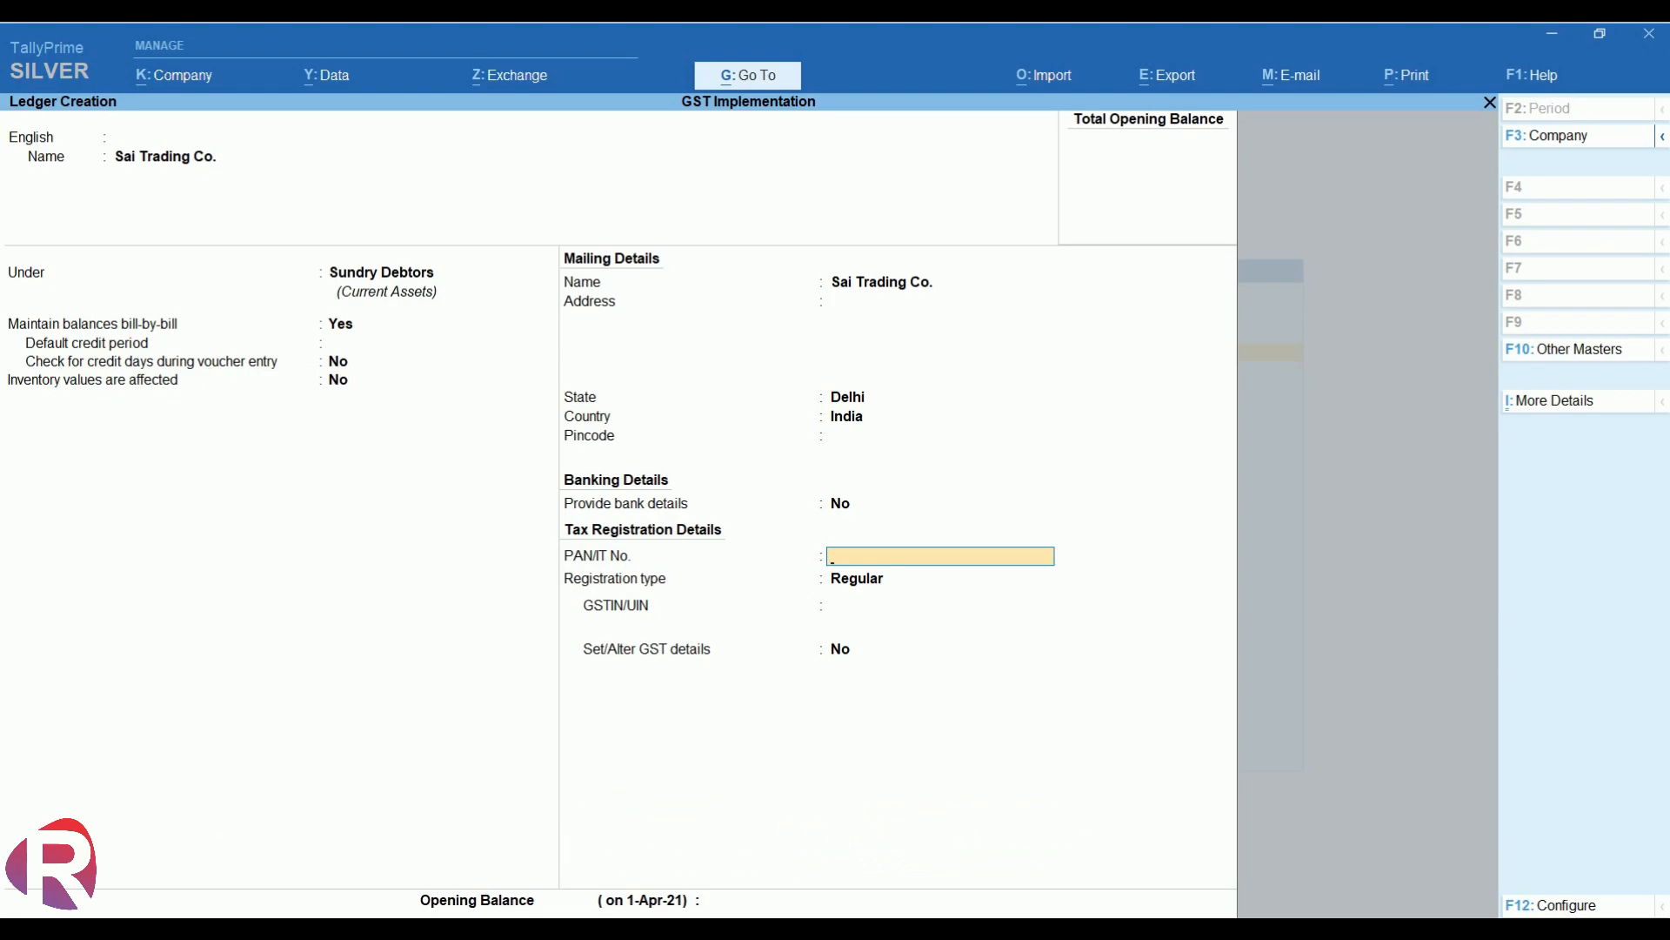
pyautogui.press('Return')
pyautogui.press('Return')
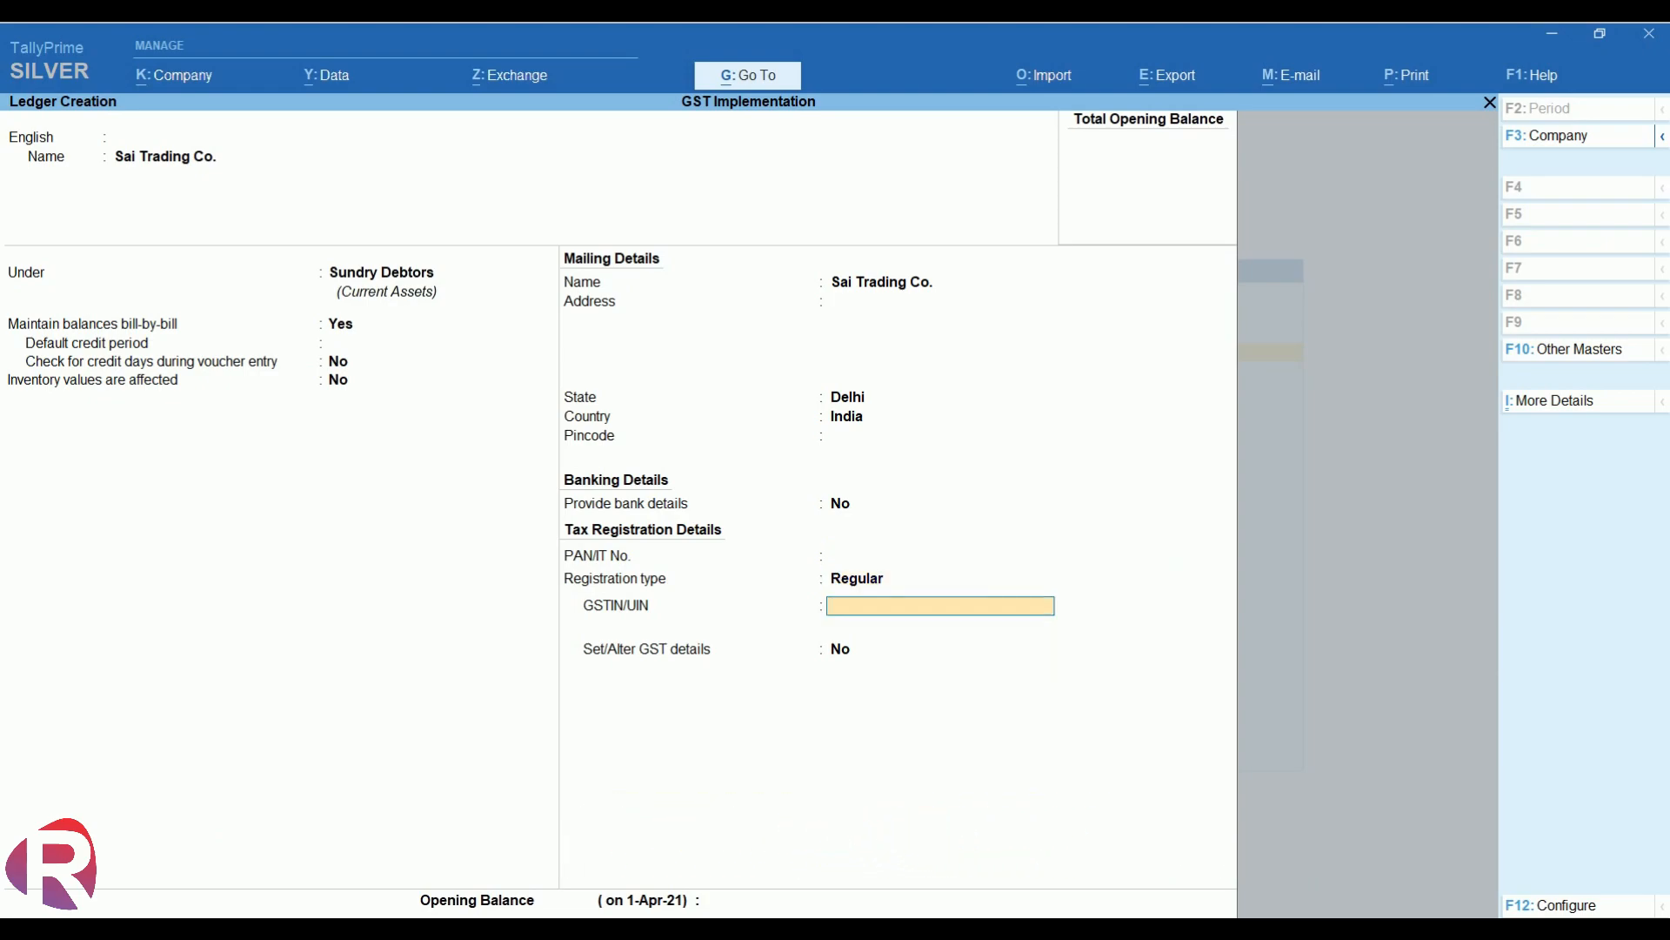
pyautogui.press('BackSpace')
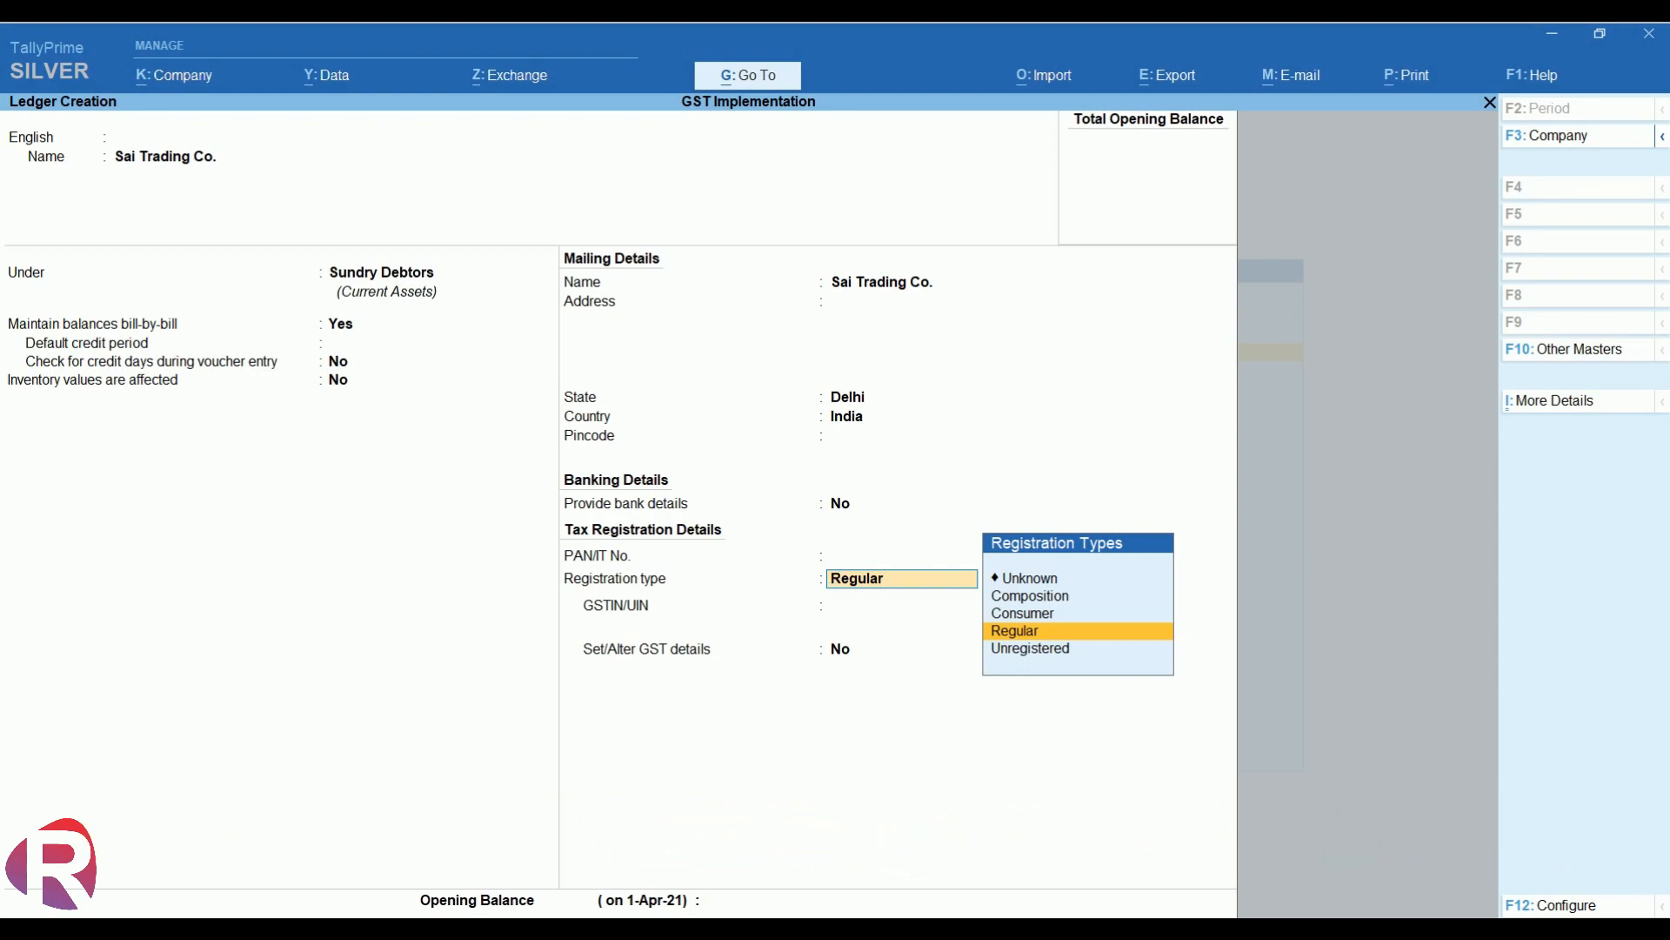
pyautogui.press('Return')
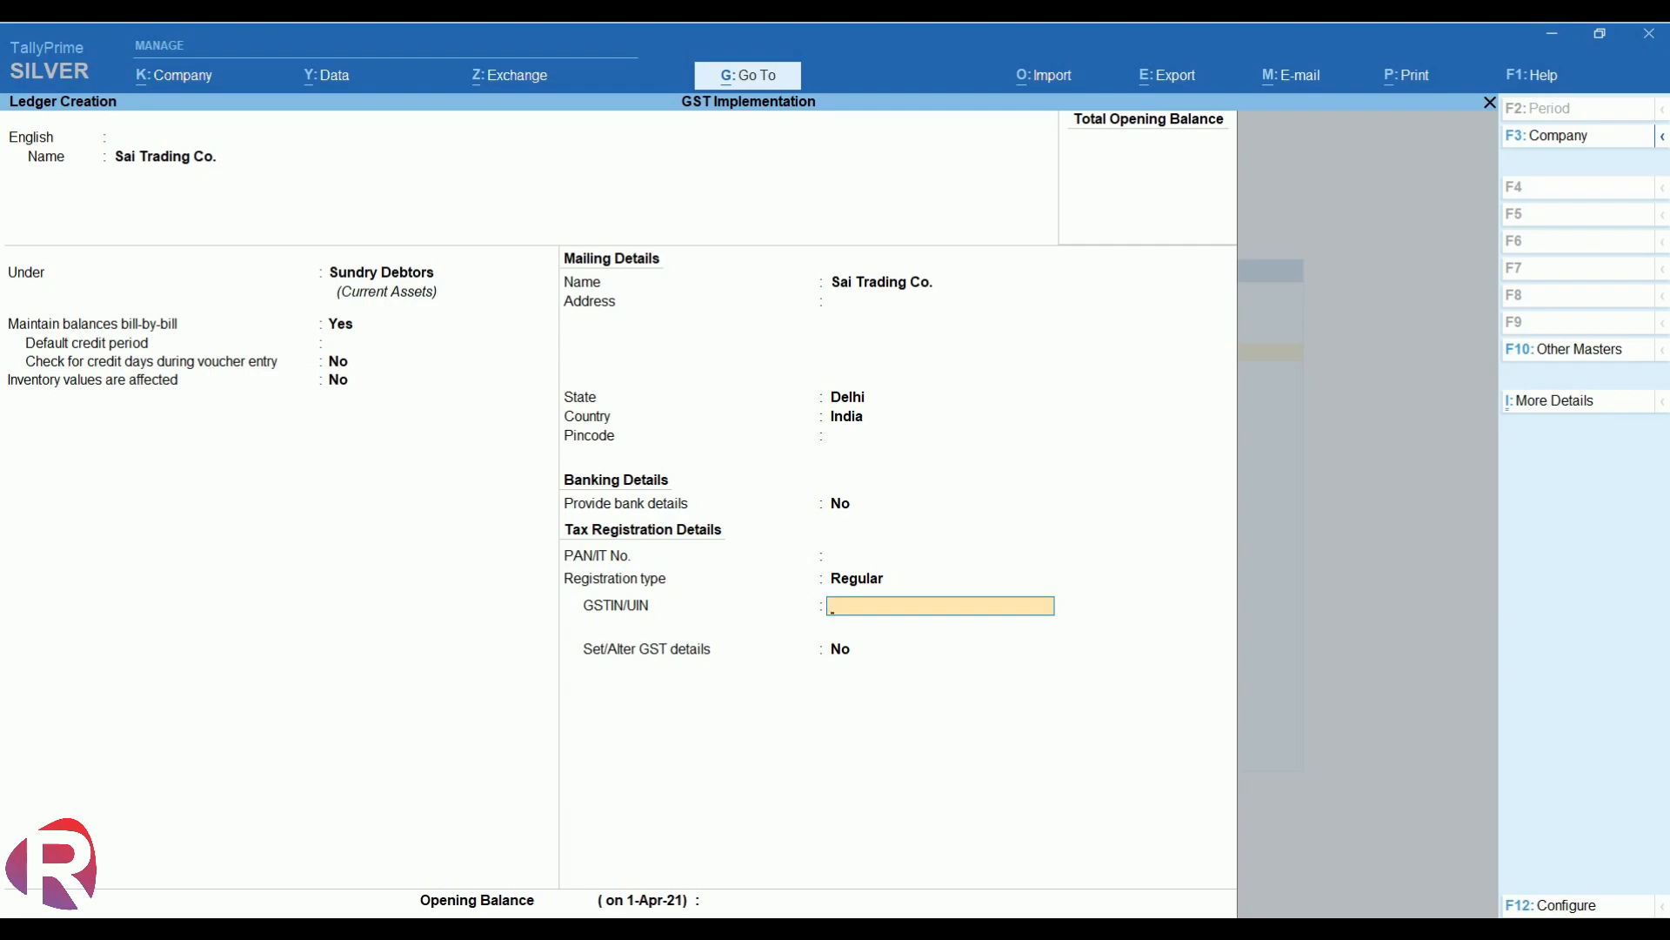
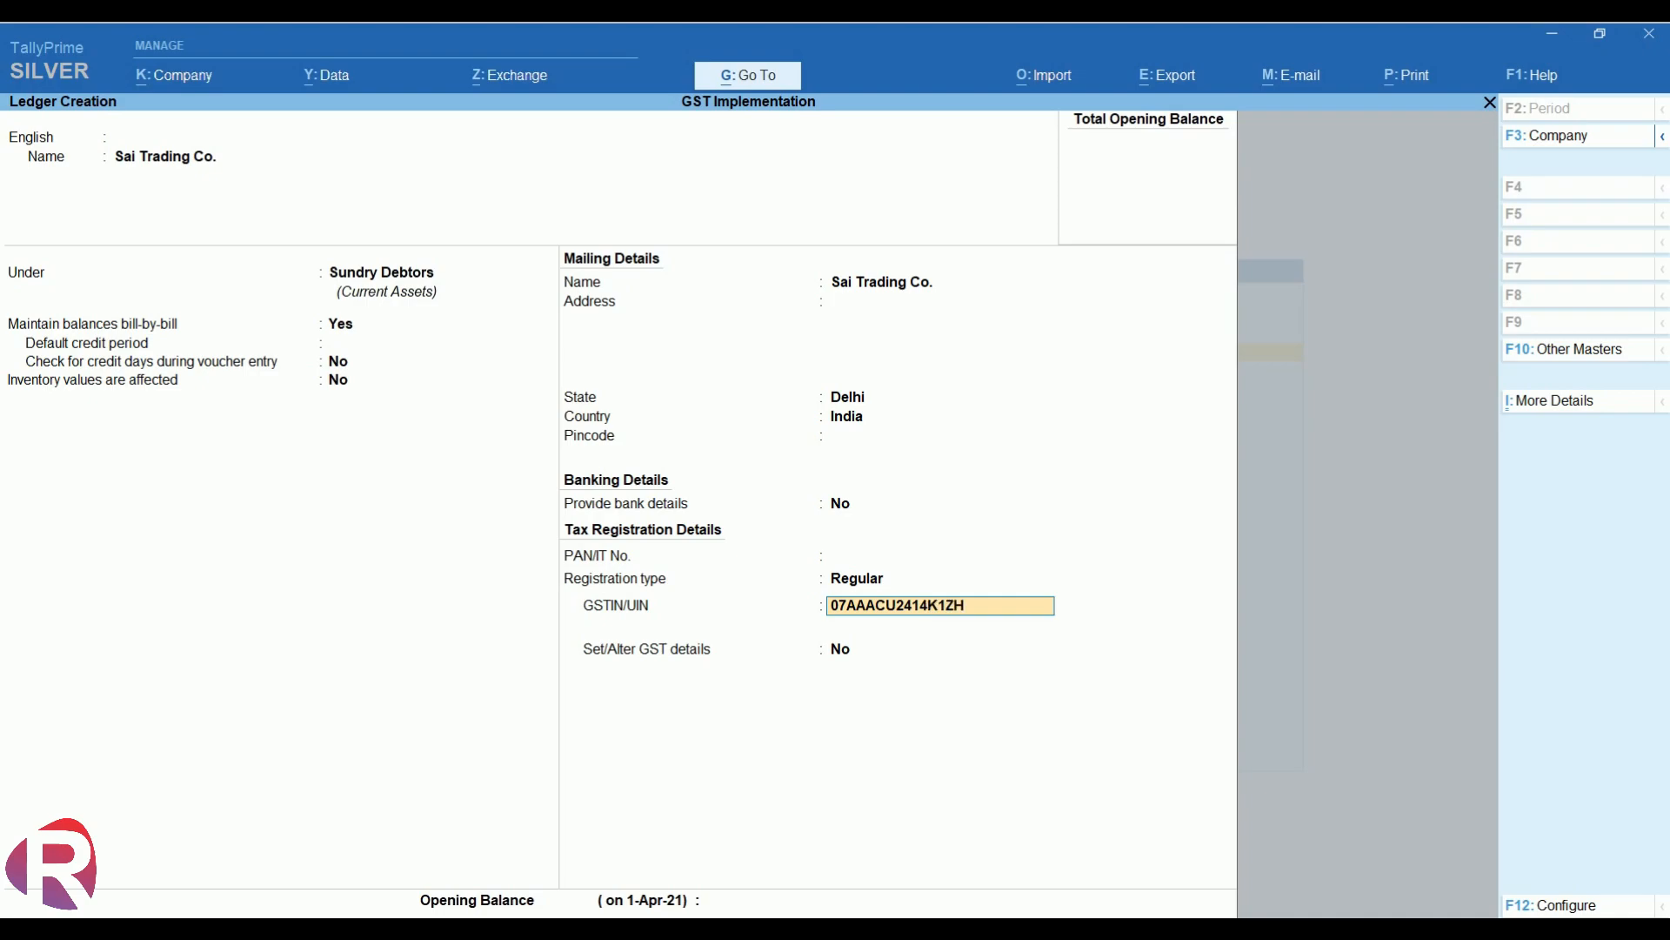
pyautogui.press('Return')
pyautogui.press('BackSpace')
pyautogui.press('Return')
pyautogui.press('Return')
pyautogui.press('Return')
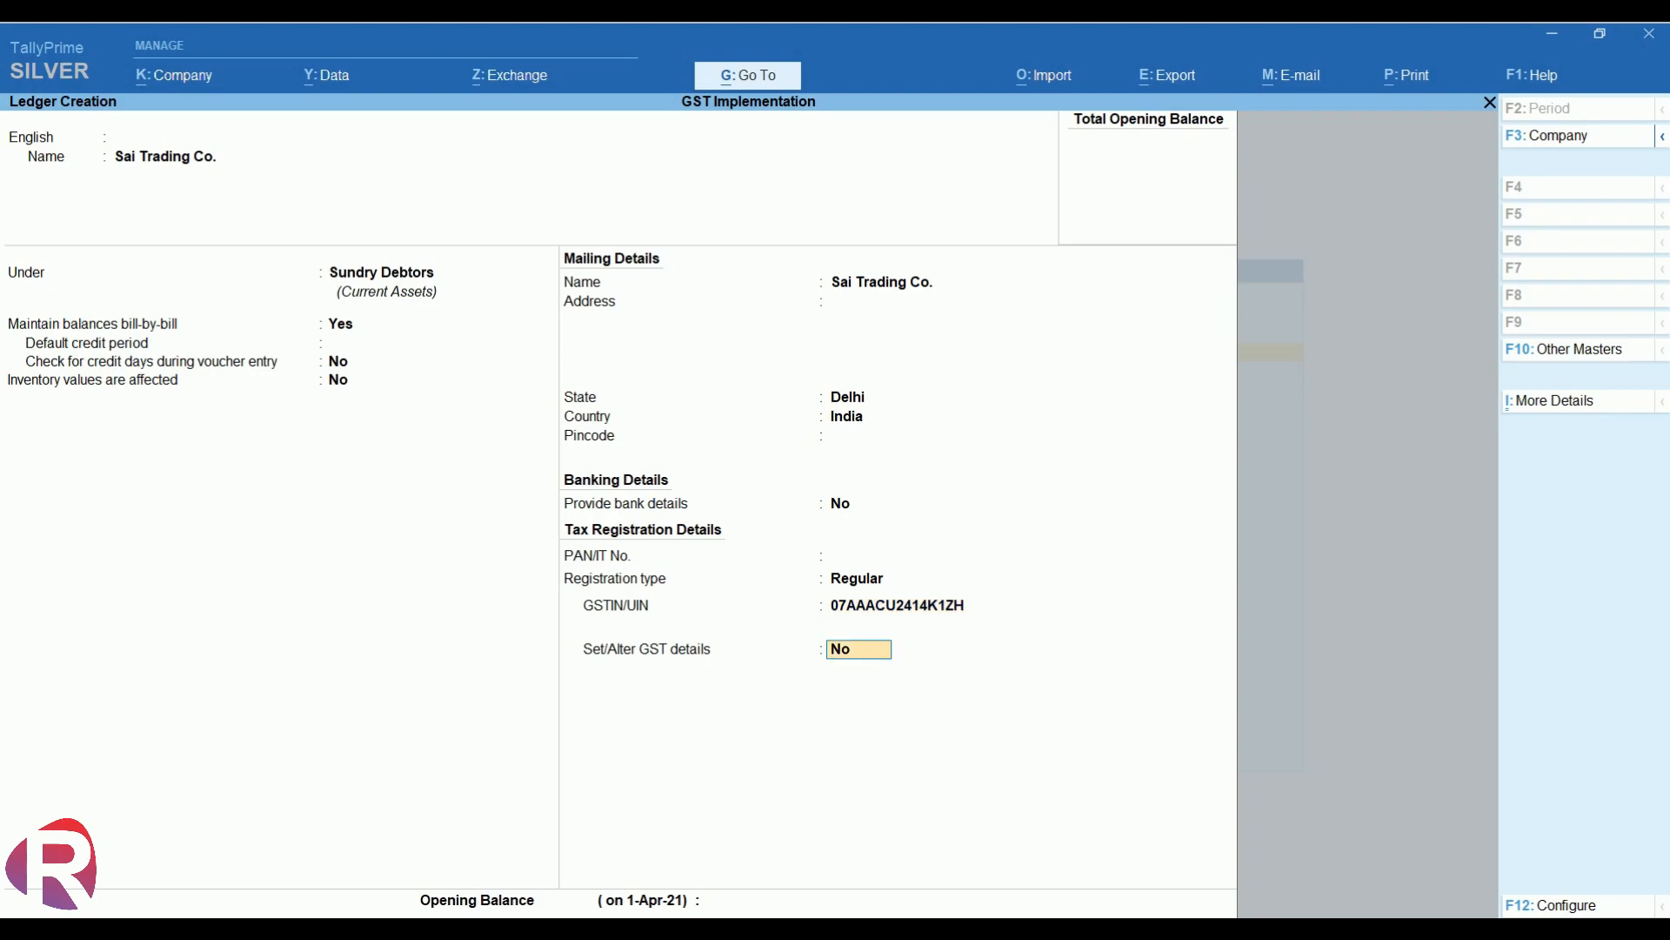
pyautogui.press('y')
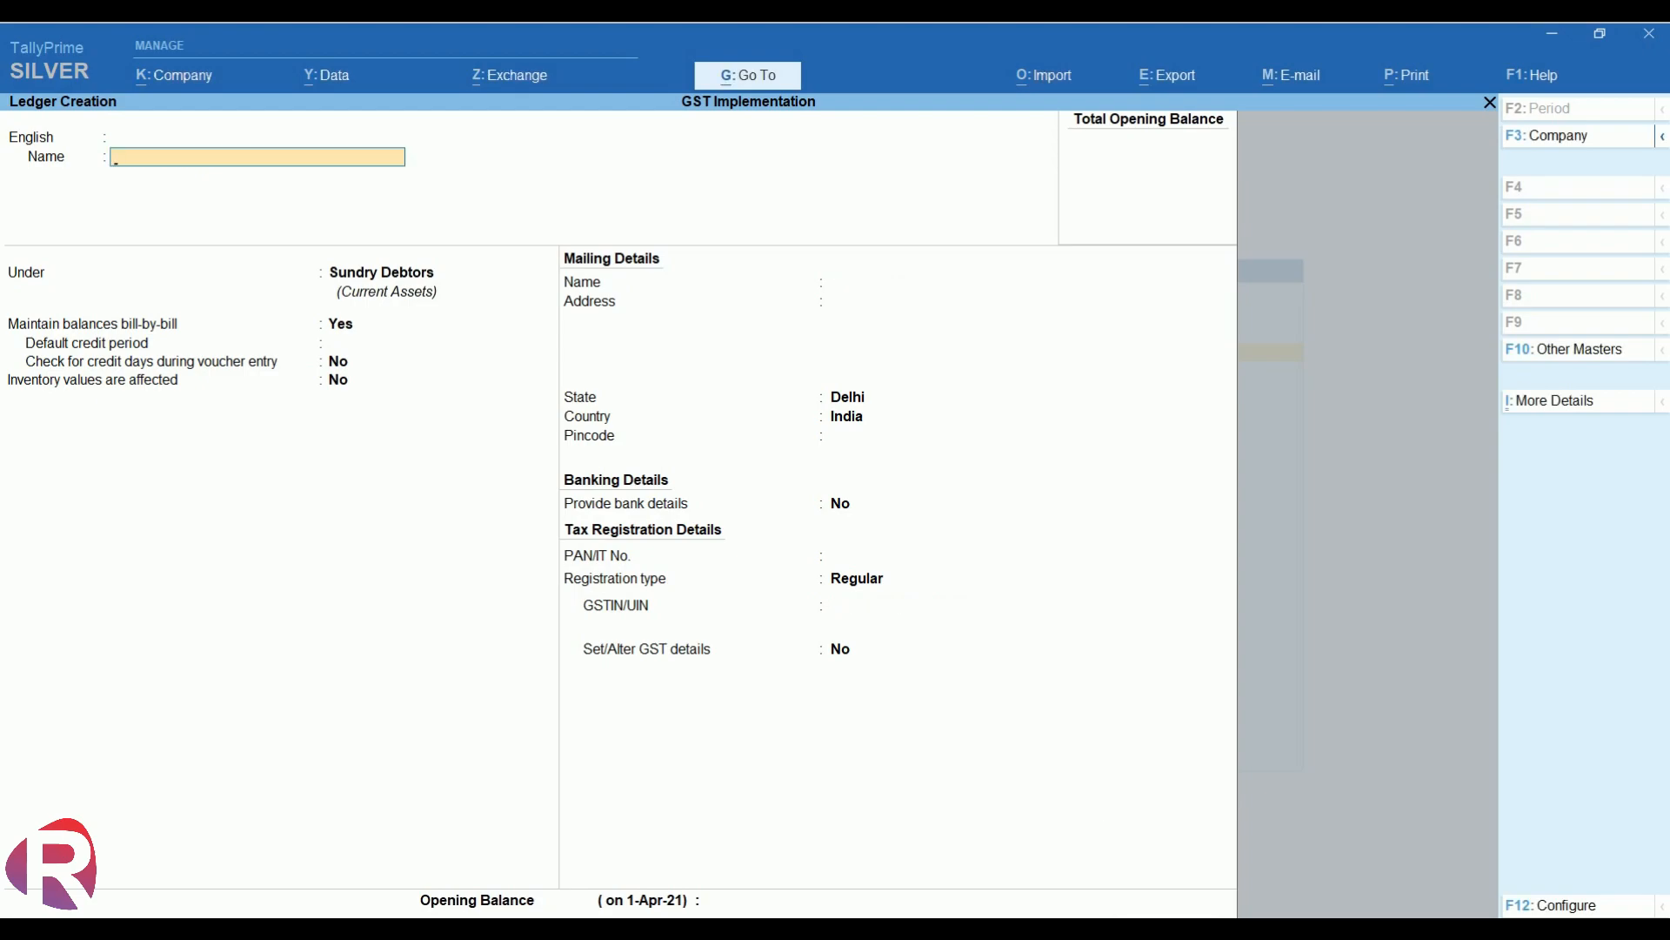
# - Create debtor ledger Gupta Trading Co. with Haryana state, Regular registration and the customer's GSTIN
pyautogui.write('Gupta Tr')
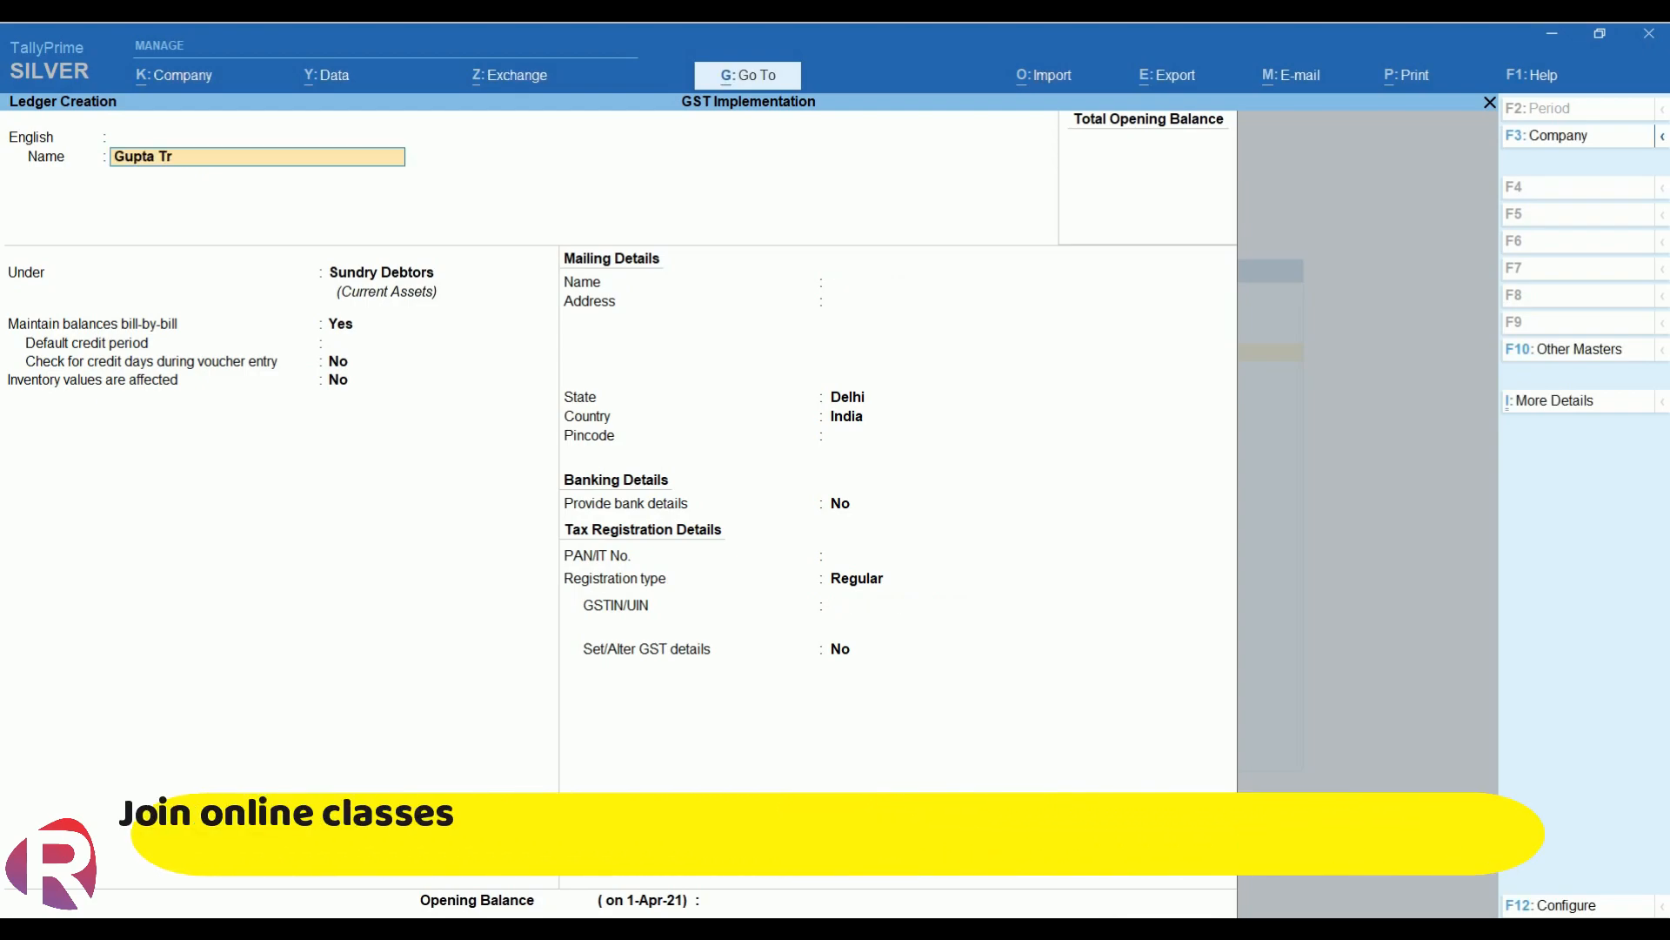
pyautogui.write('ading Co')
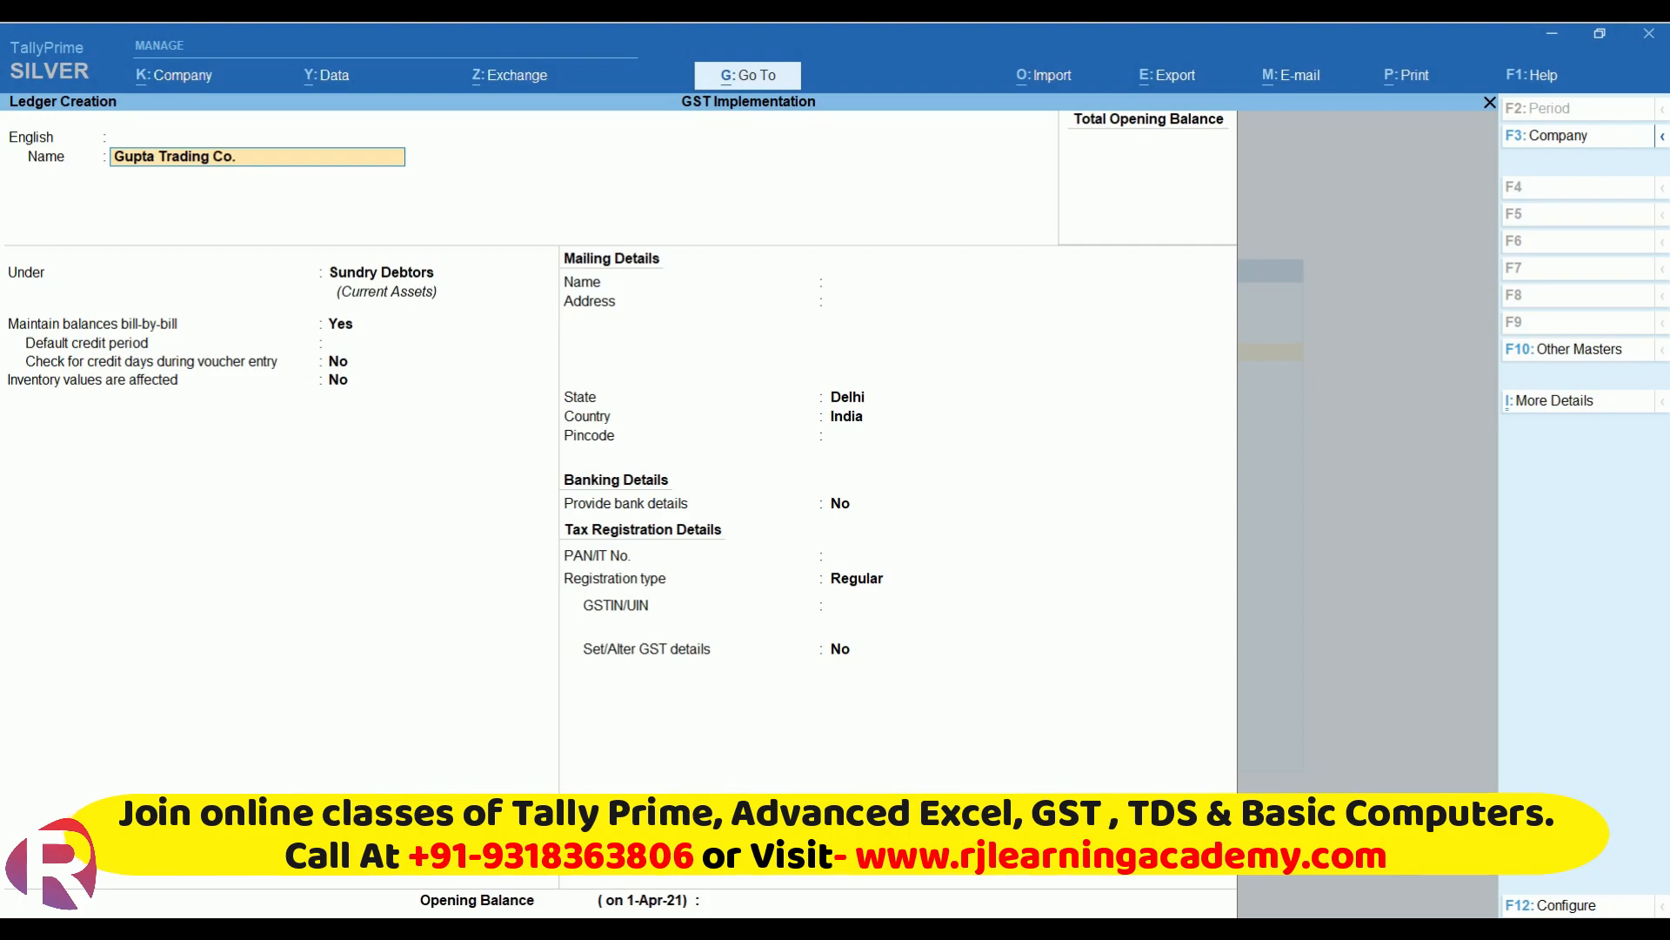
pyautogui.write('.')
pyautogui.press('Return')
pyautogui.press('Return')
pyautogui.press('Return')
pyautogui.press('Return')
pyautogui.press('Return')
pyautogui.press('Return')
pyautogui.press('Return')
pyautogui.press('Return')
pyautogui.press('Return')
pyautogui.write('har')
pyautogui.press('Return')
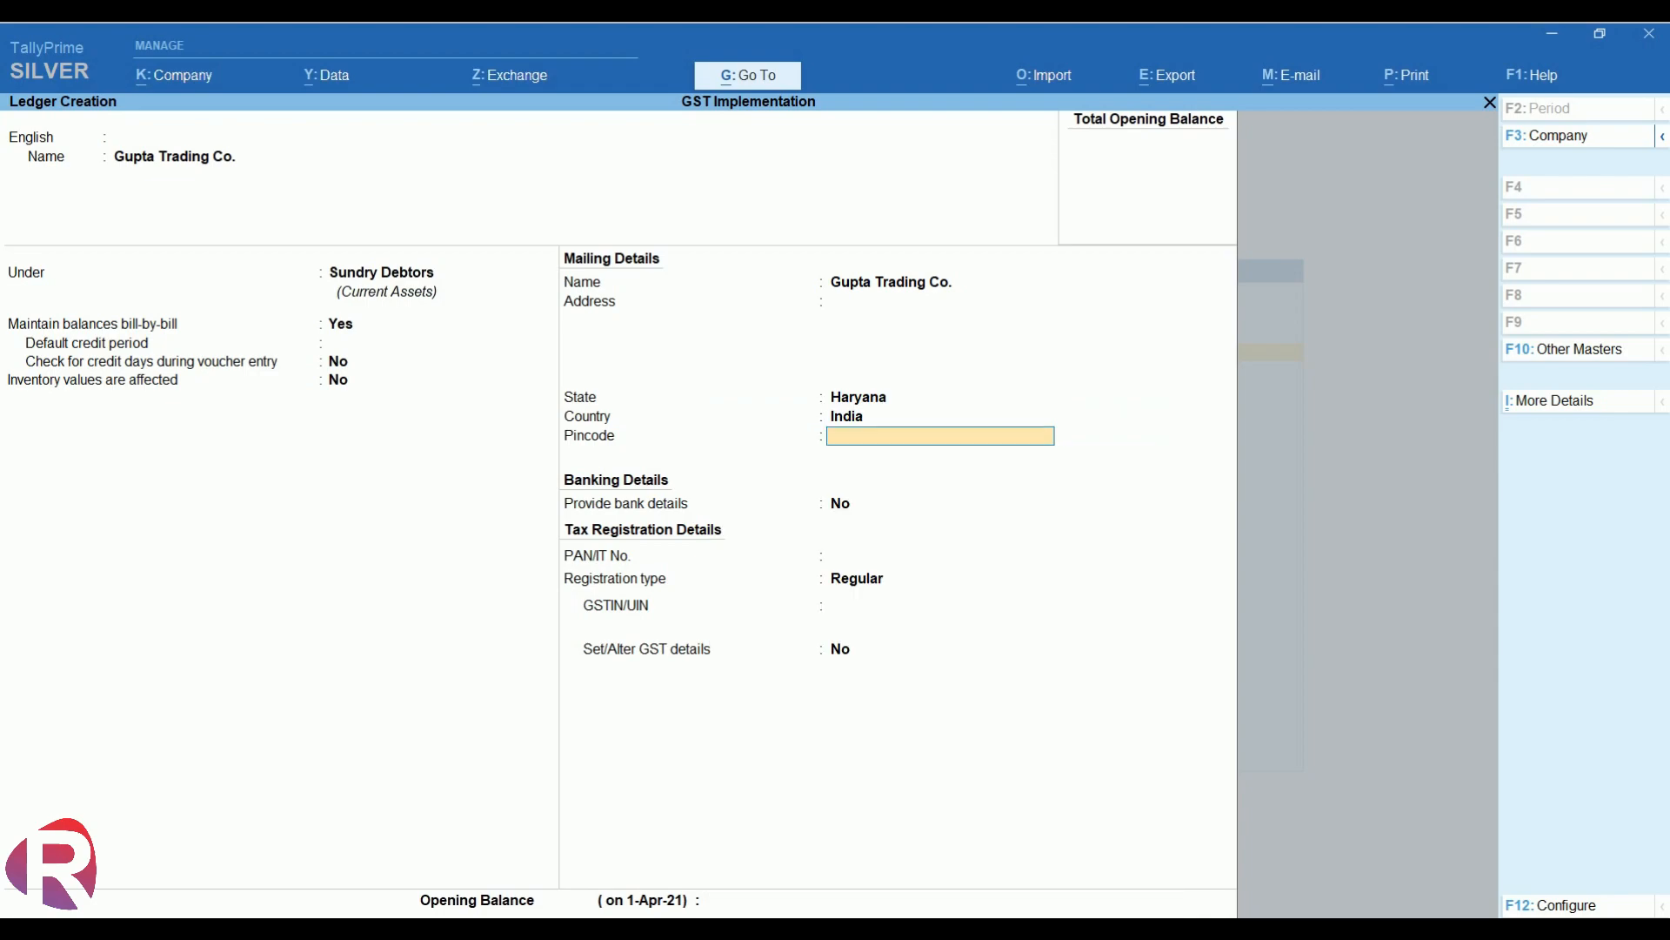
pyautogui.press('Return')
pyautogui.press('Return')
pyautogui.press('Return')
pyautogui.press('Return')
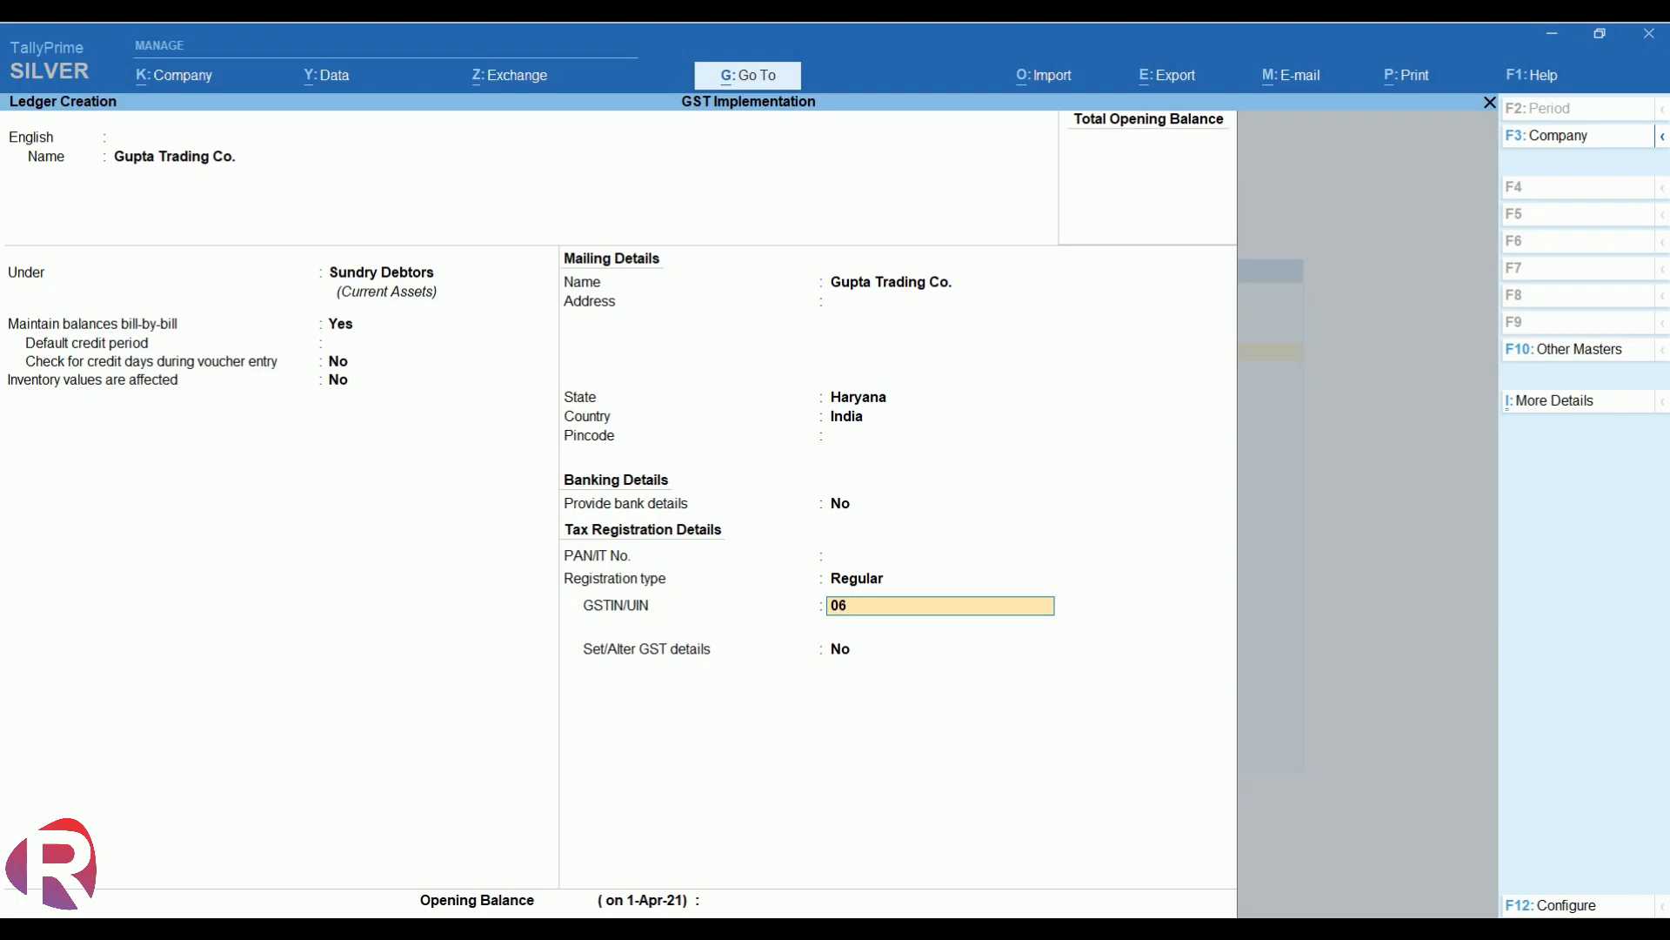
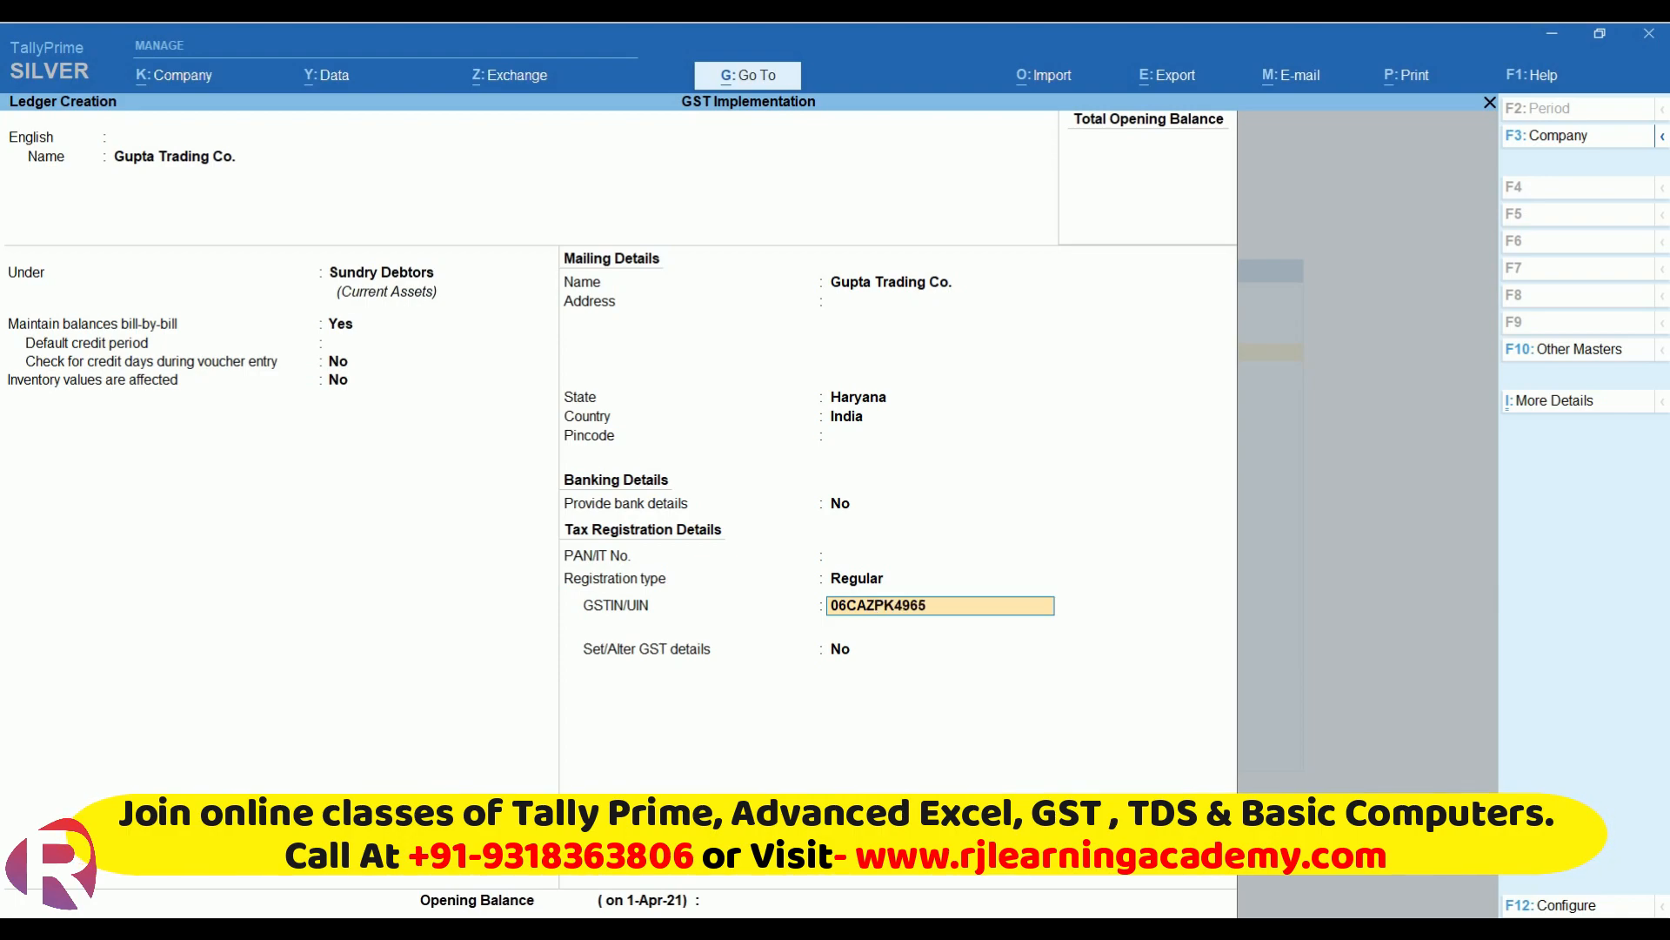
pyautogui.press('Return')
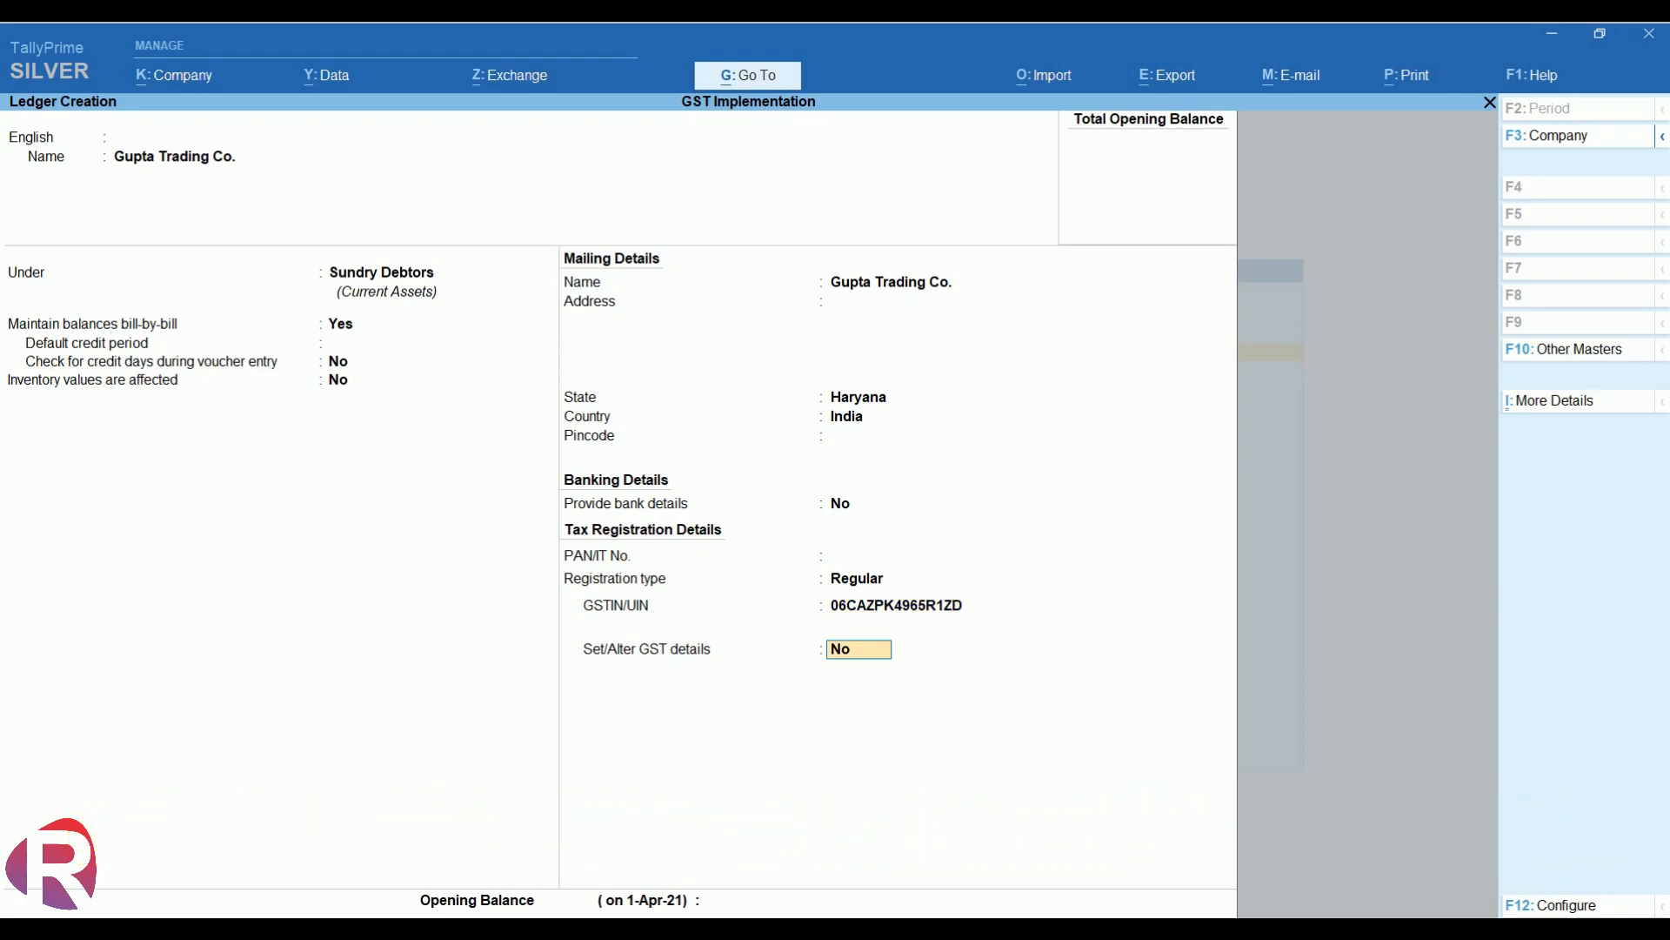
pyautogui.press('Return')
pyautogui.press('Return')
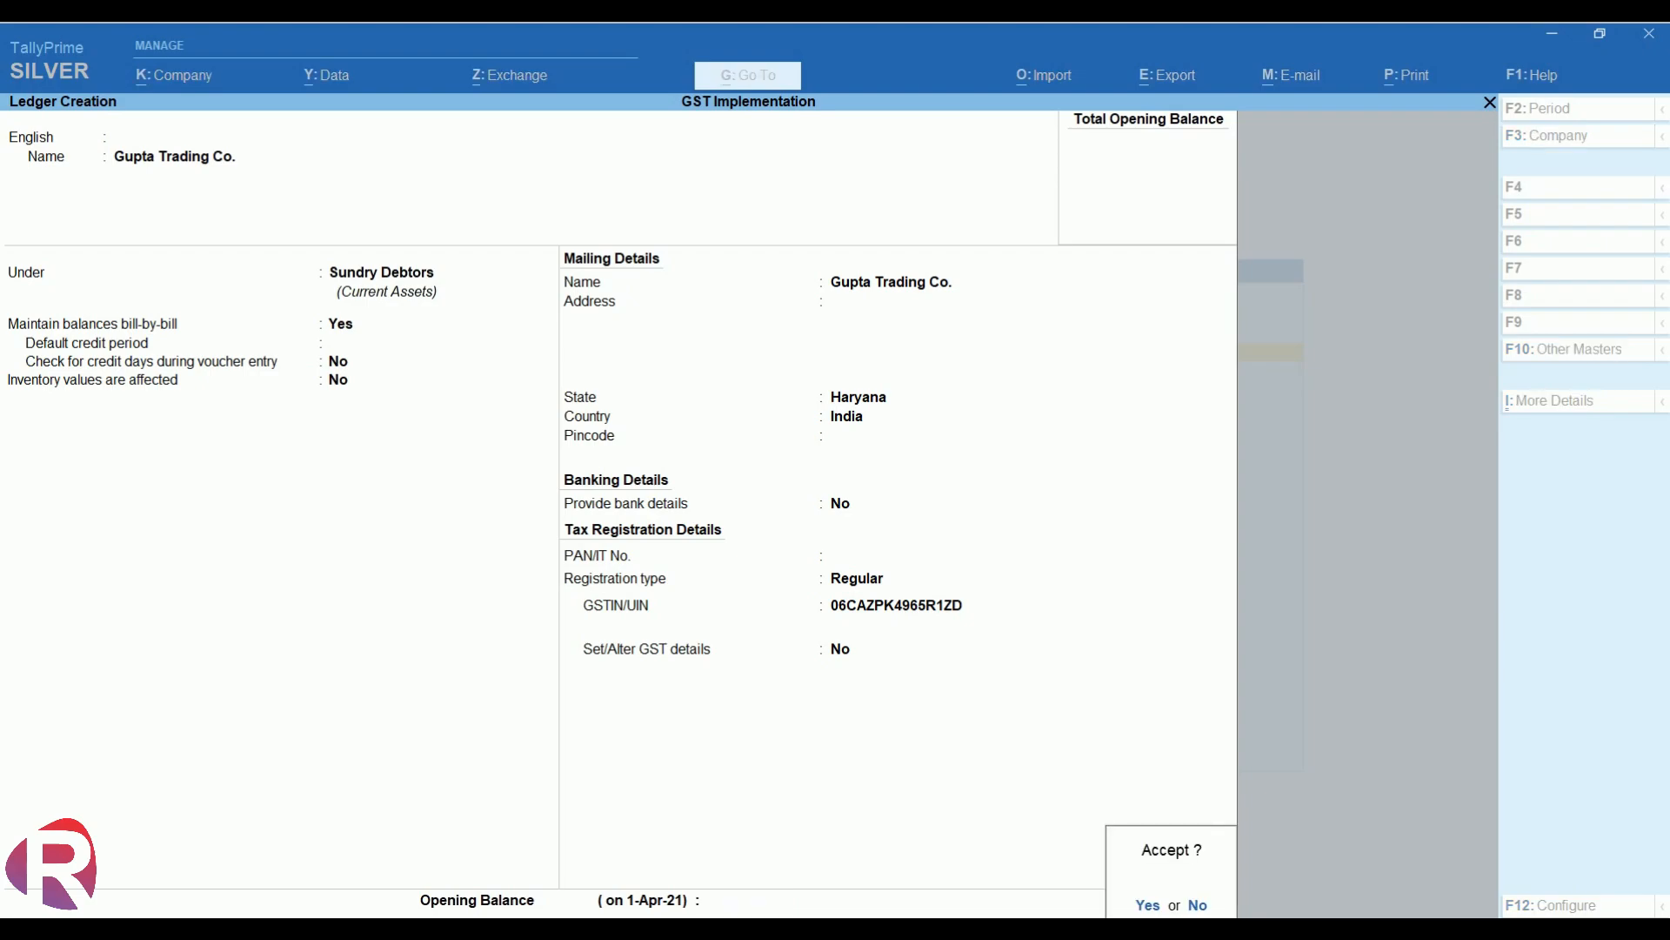
pyautogui.press('Return')
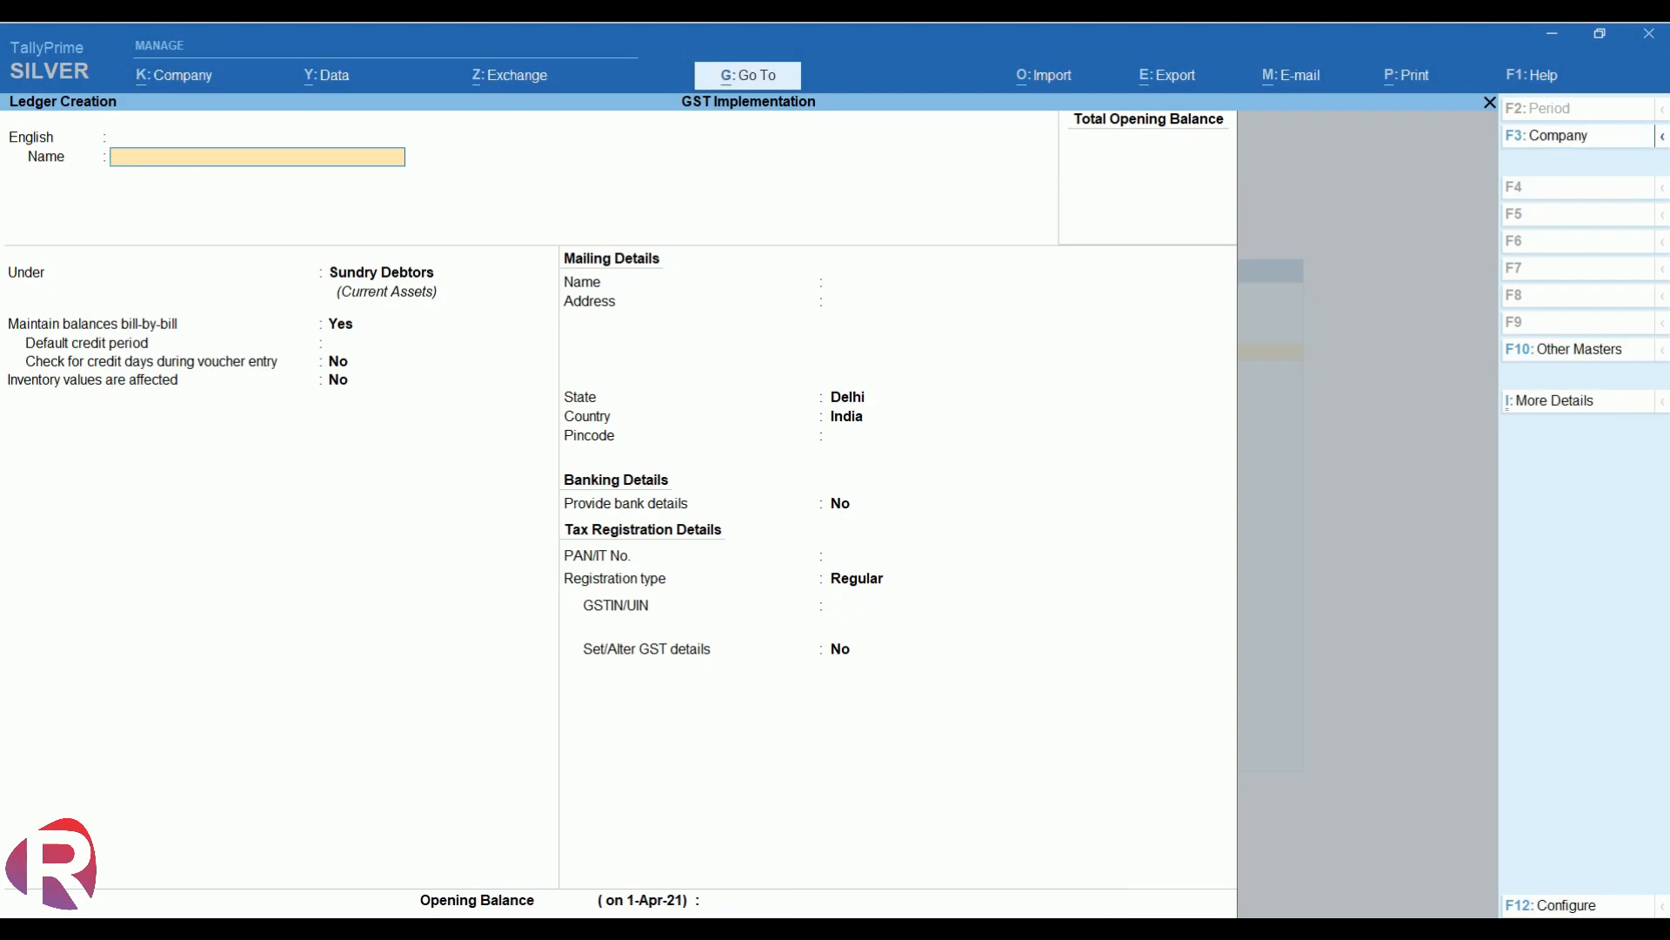
# - Create ledger Cgst under Duties & Taxes with GST duty type and Central Tax
pyautogui.write('Cgst')
pyautogui.press('Return')
pyautogui.press('Return')
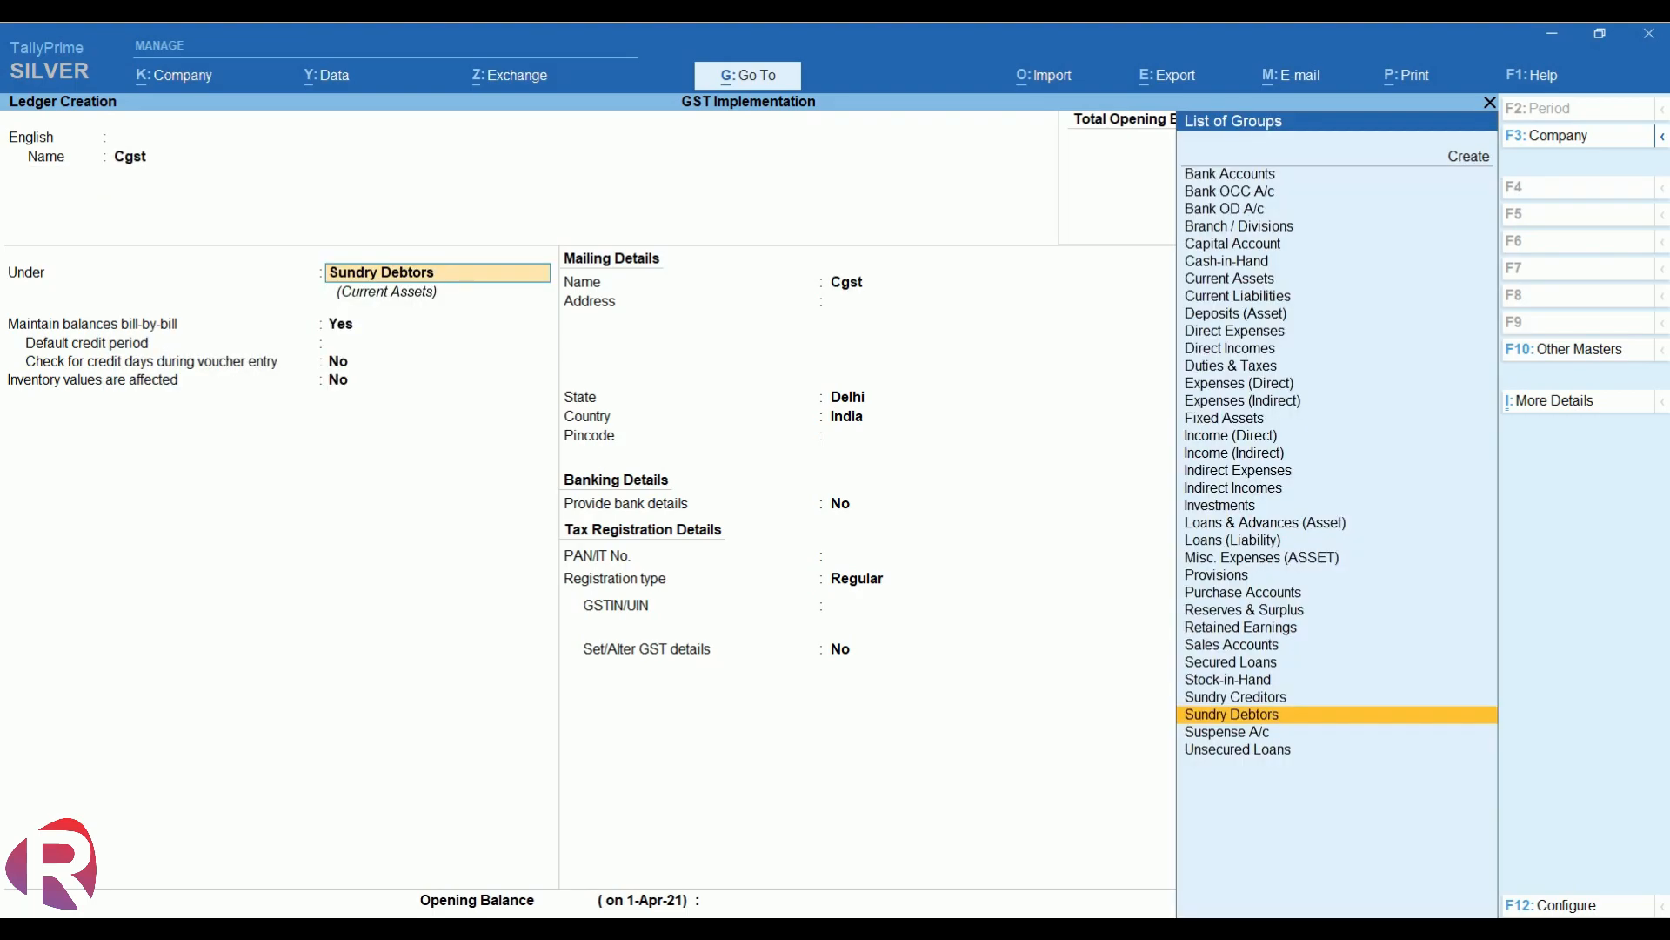
pyautogui.write('Du')
pyautogui.press('Return')
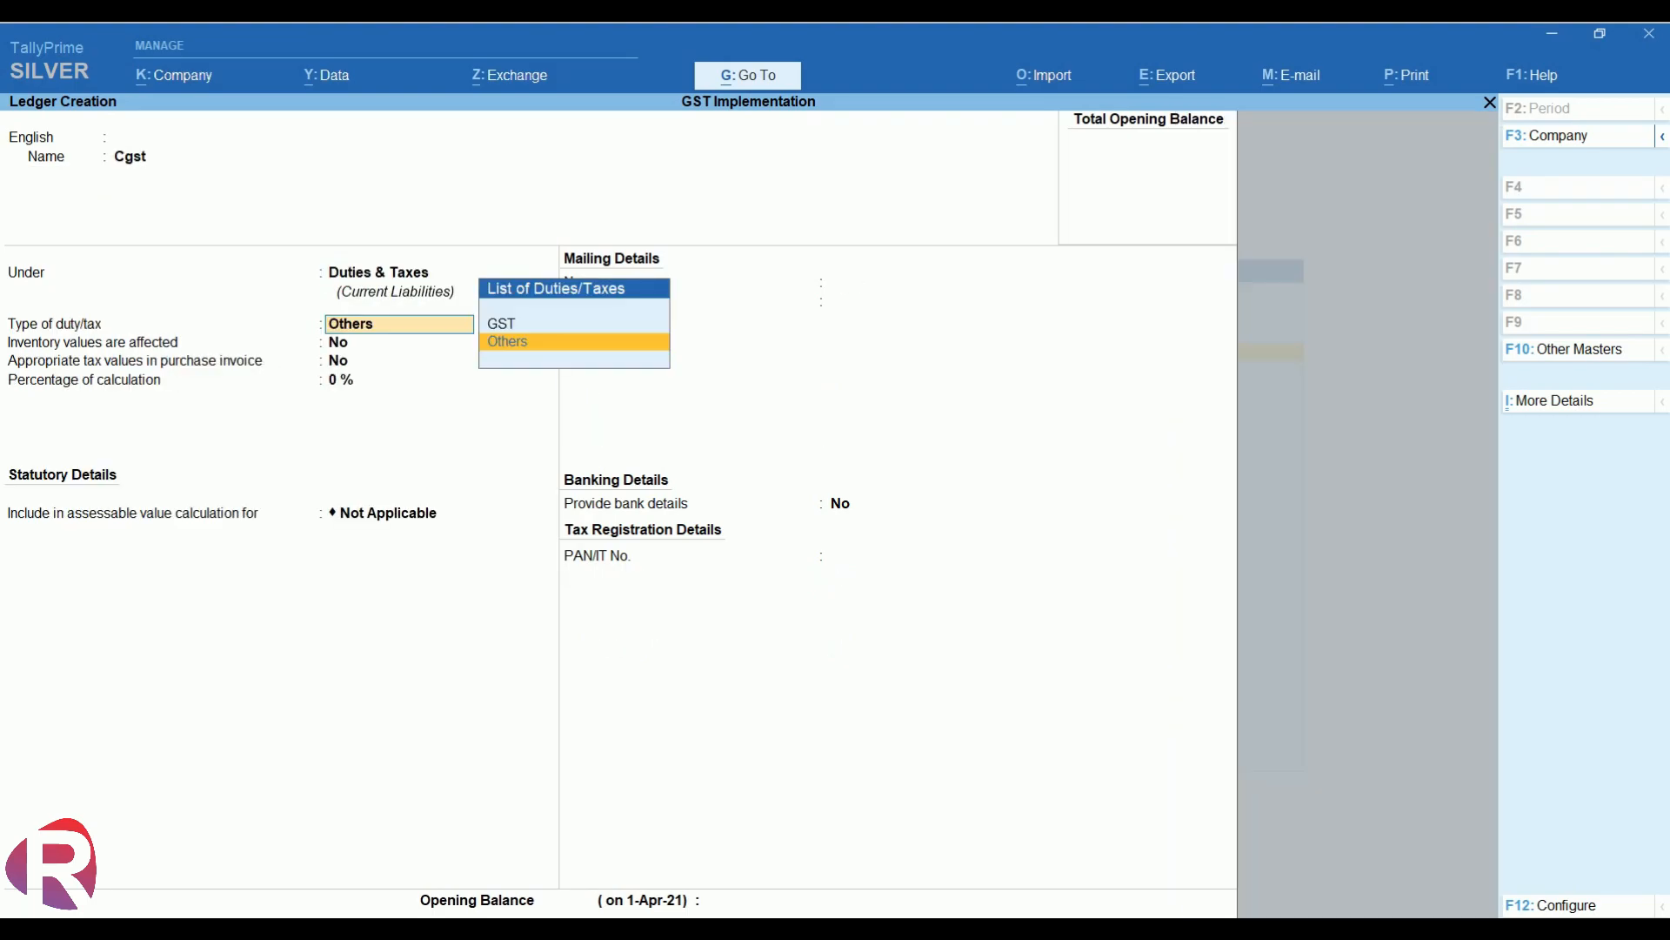
pyautogui.press('Up')
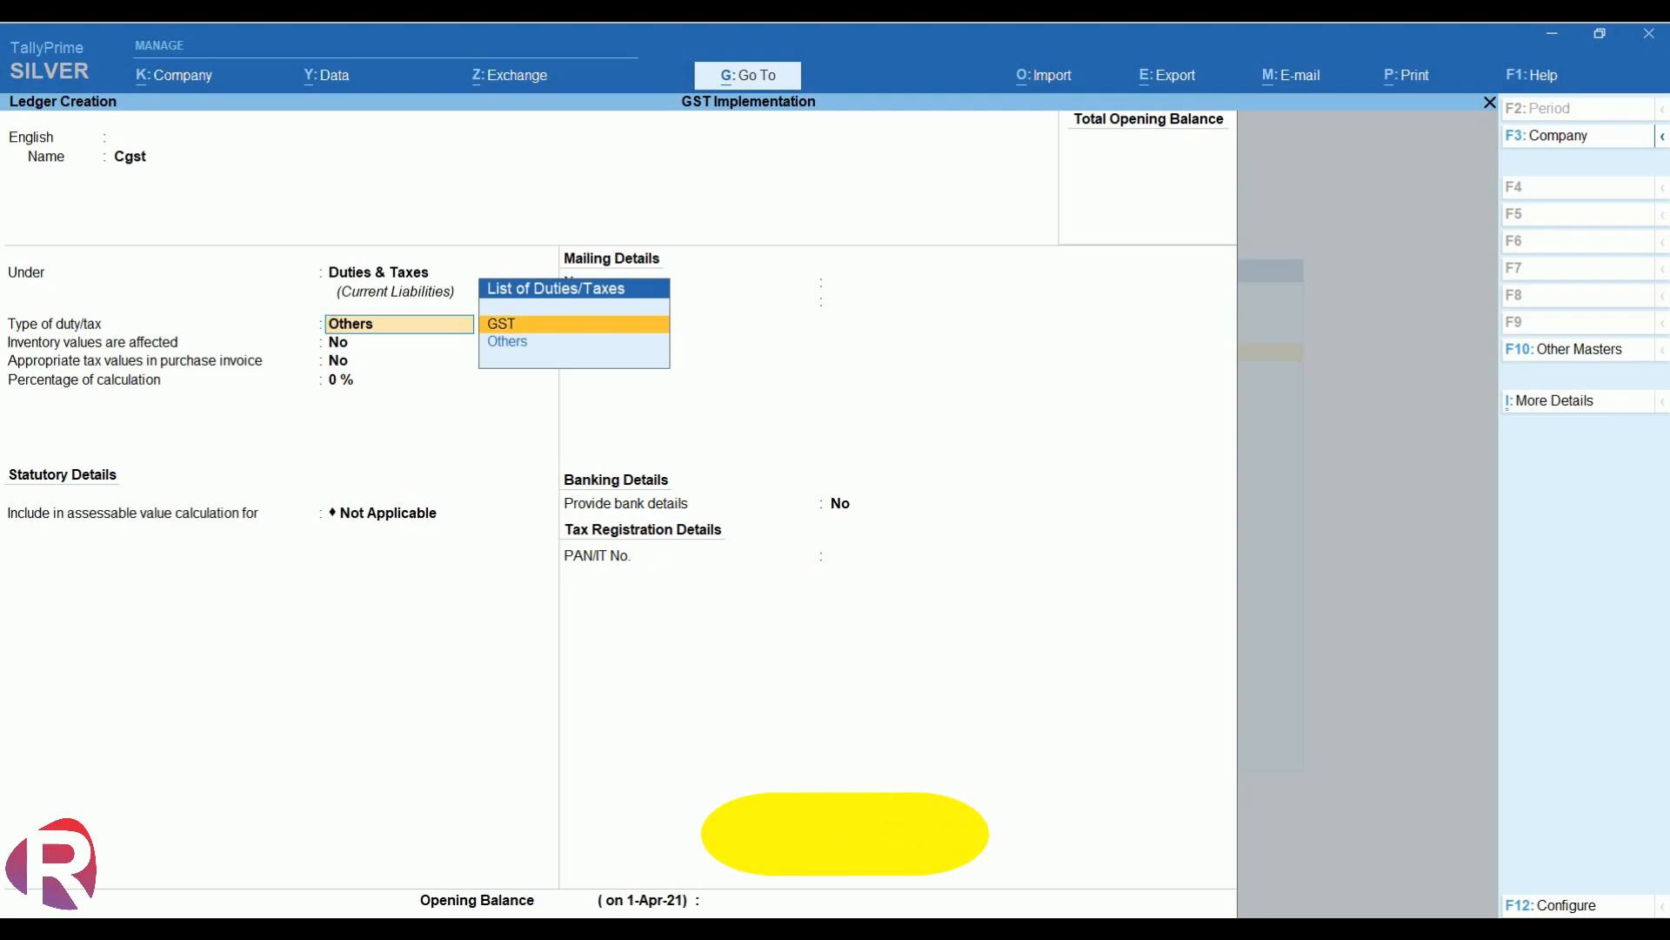
pyautogui.press('Return')
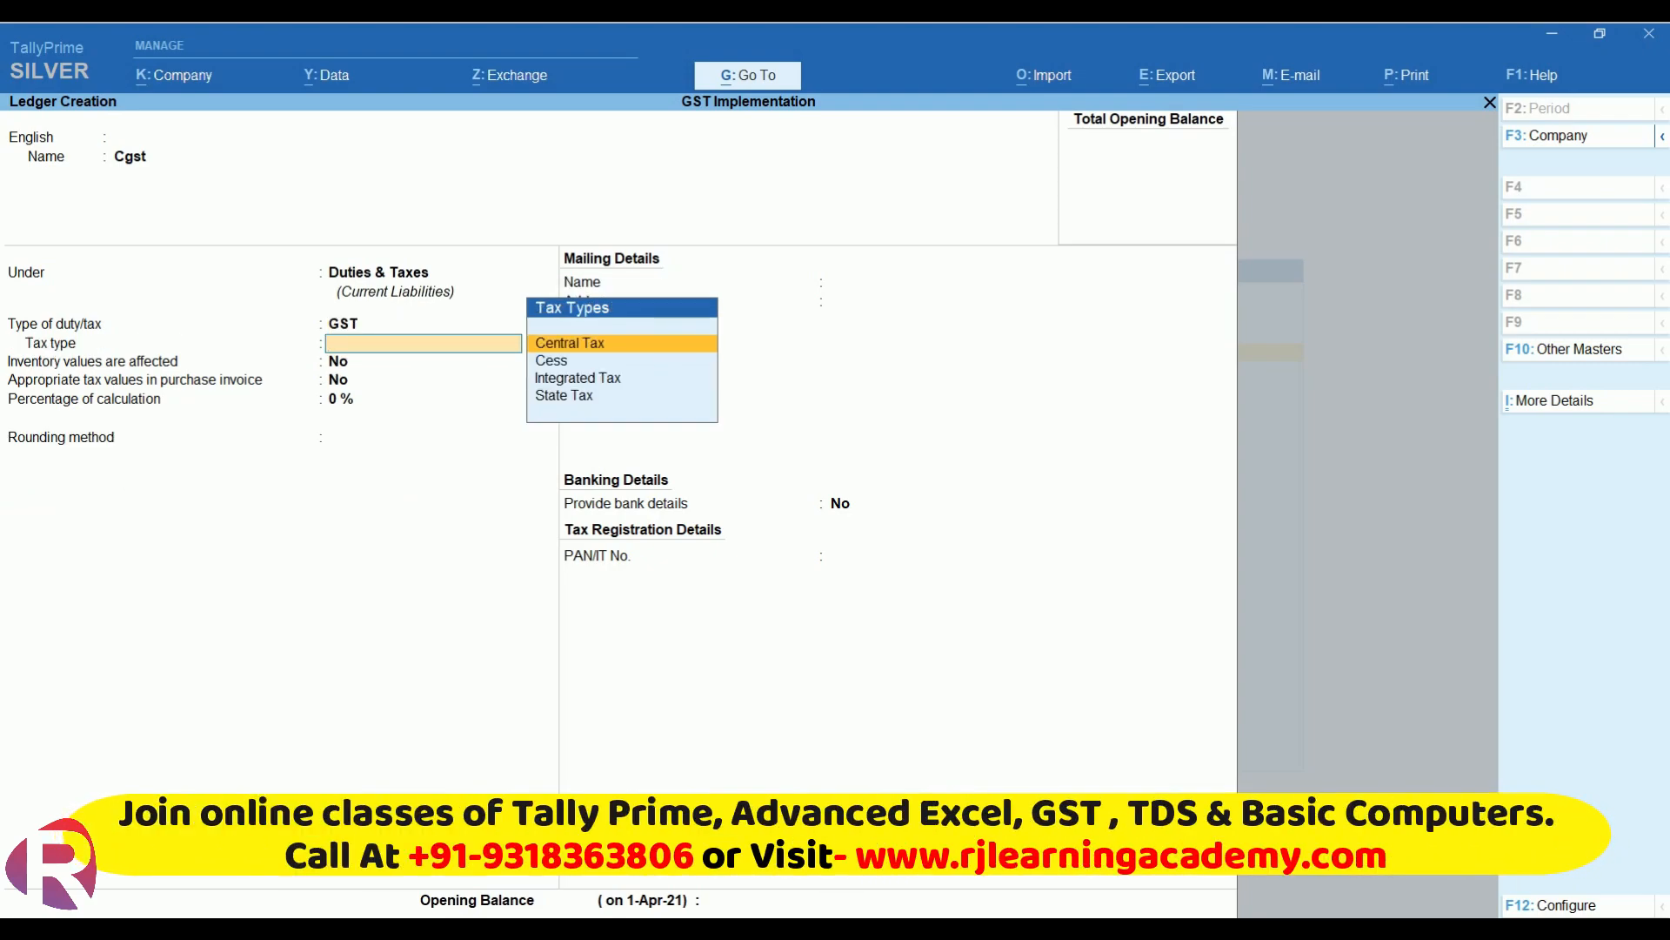
pyautogui.press('Return')
pyautogui.press('Return')
pyautogui.press('Return')
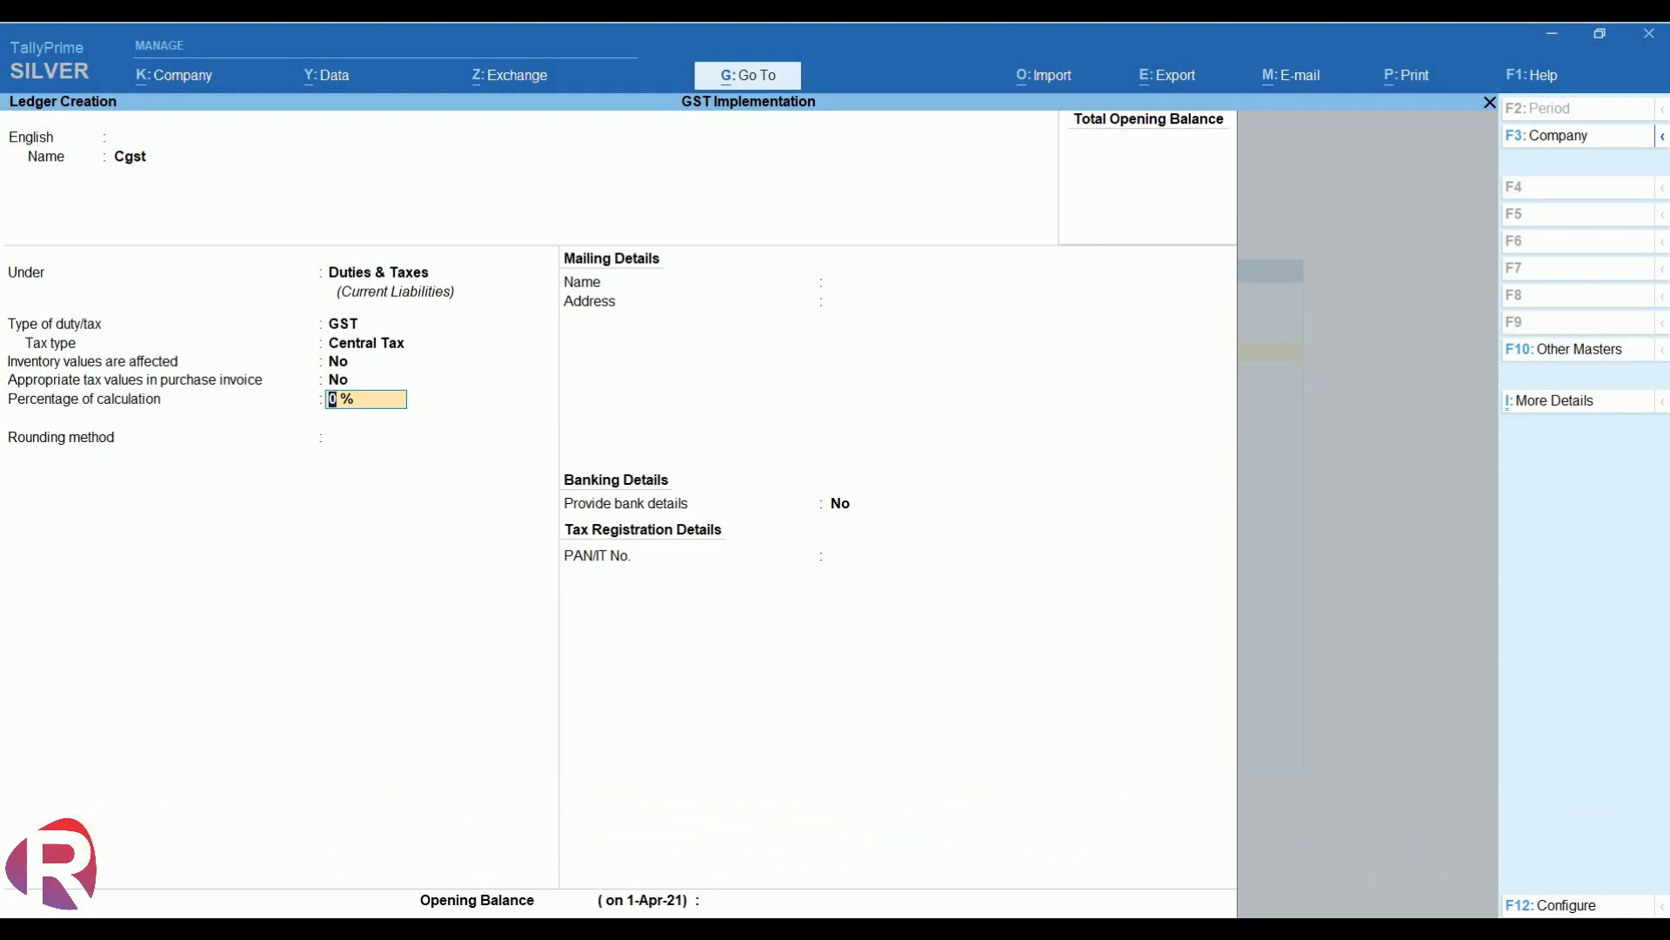
# - Keep the Cgst ledger's percentage of calculation at 0%
pyautogui.press('Return')
# - Create and save ledger Sgst under Duties & Taxes as a GST duty with State Tax type
pyautogui.press('Return')
pyautogui.press('Return')
pyautogui.press('Return')
pyautogui.press('Return')
pyautogui.write('Sgst')
pyautogui.press('Return')
pyautogui.press('Return')
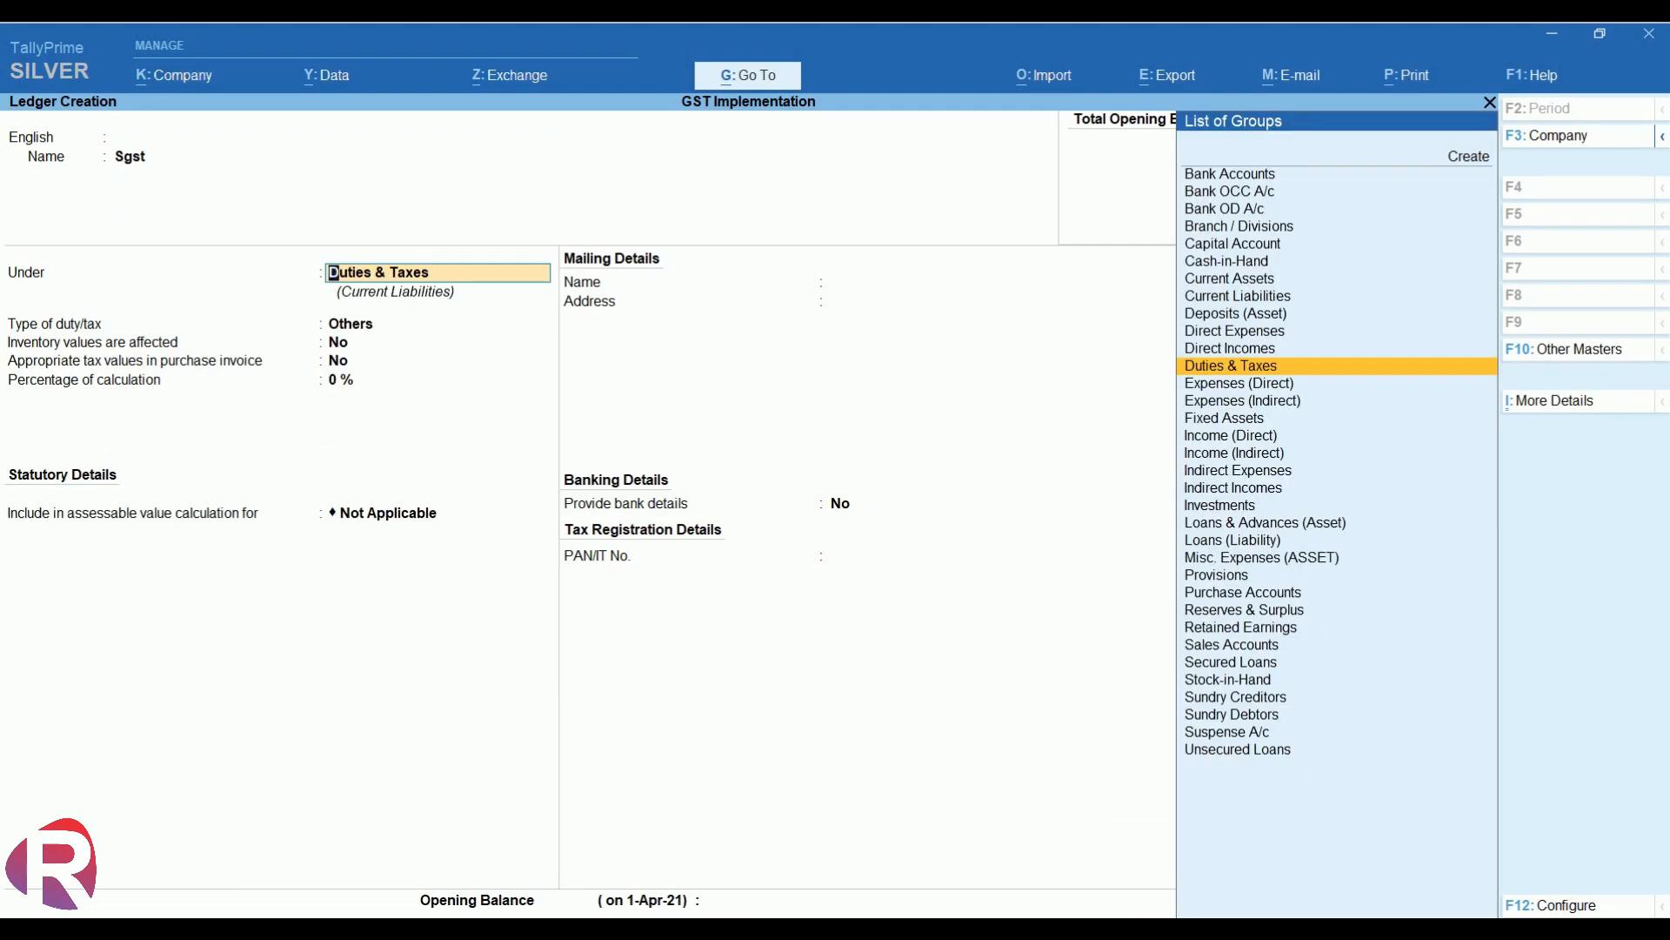
pyautogui.press('Return')
pyautogui.press('Up')
pyautogui.press('Return')
pyautogui.press('Down')
pyautogui.press('Down')
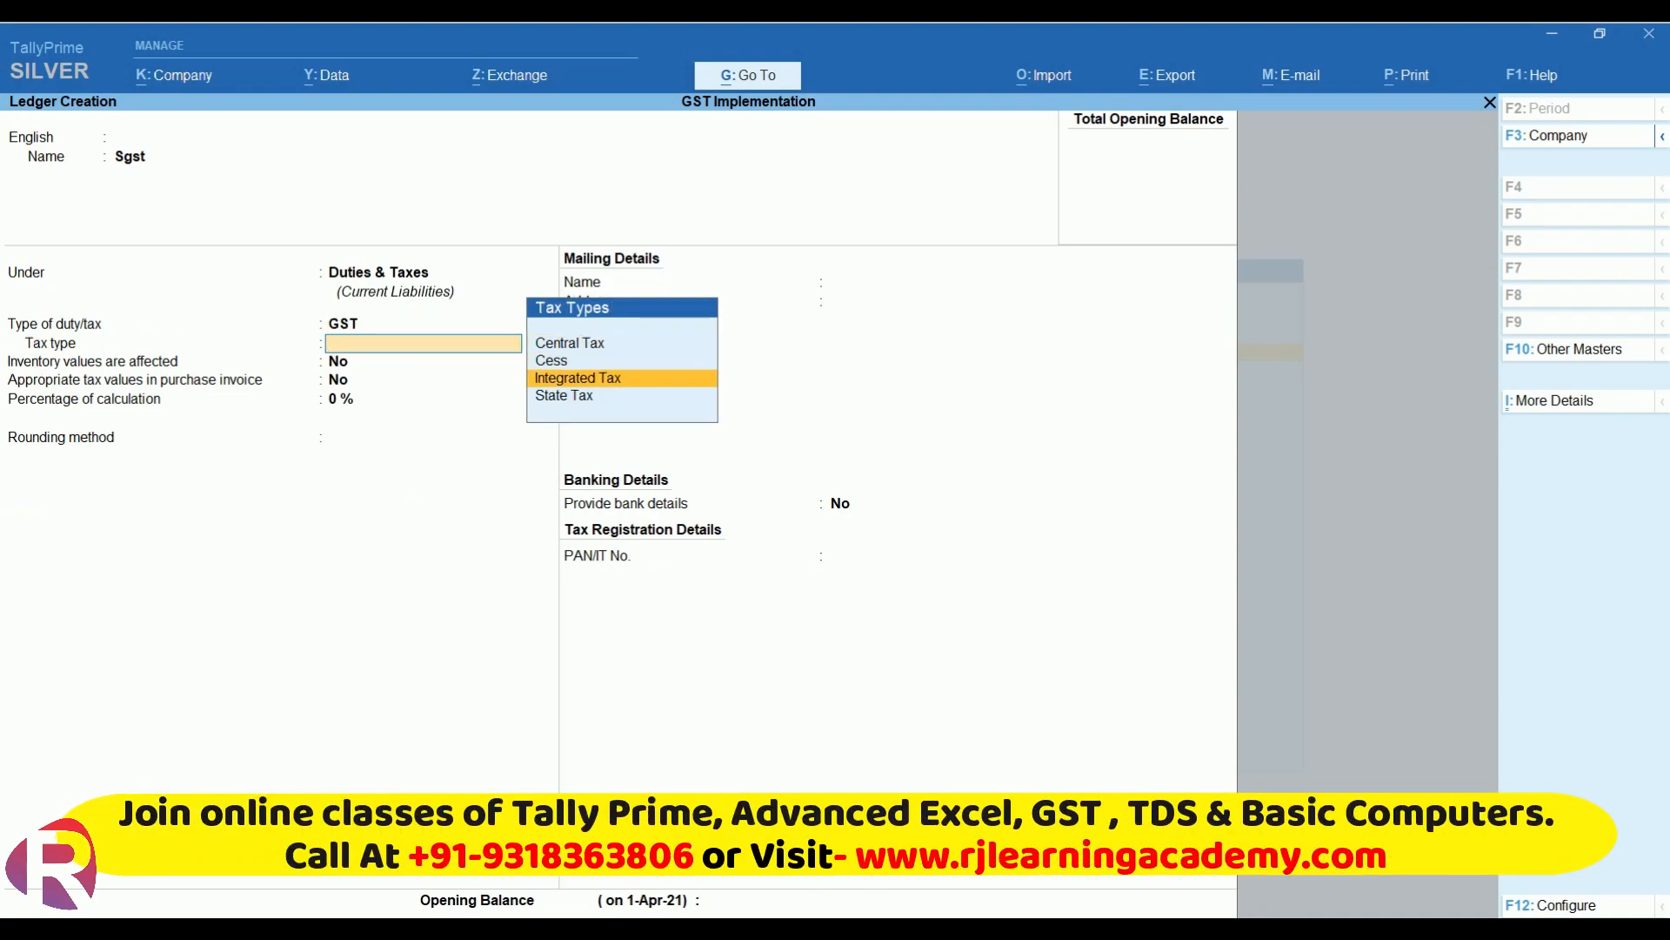
pyautogui.press('Down')
pyautogui.press('Return')
pyautogui.press('Return')
pyautogui.press('Return')
pyautogui.press('Return')
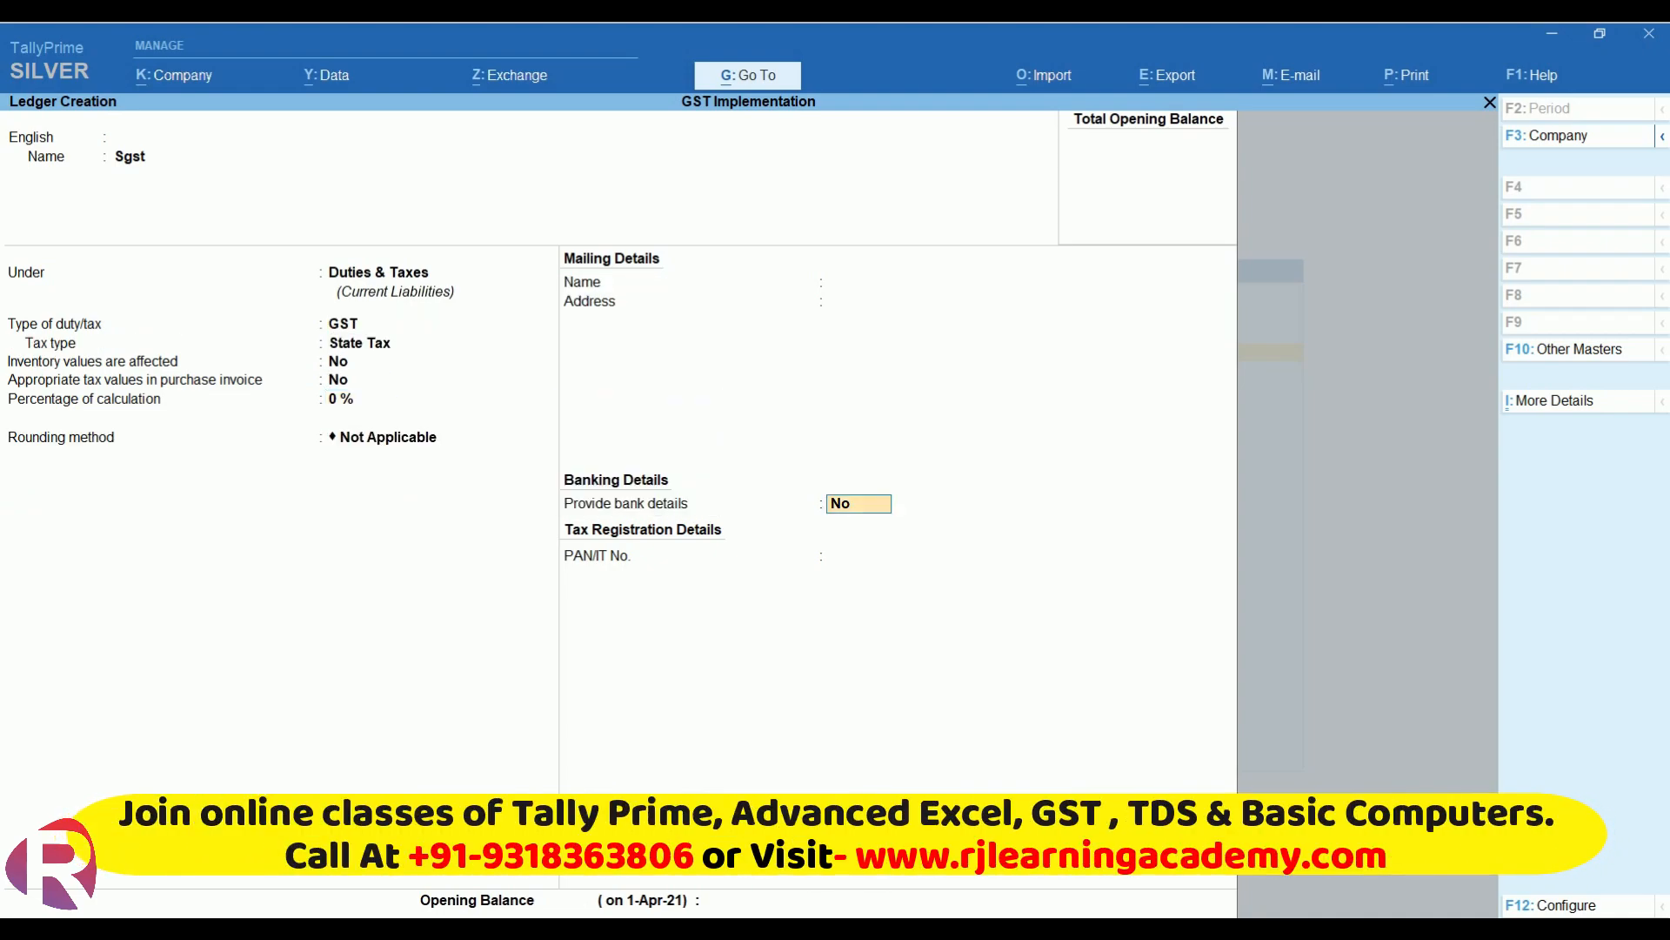
pyautogui.press('Return')
pyautogui.press('Return')
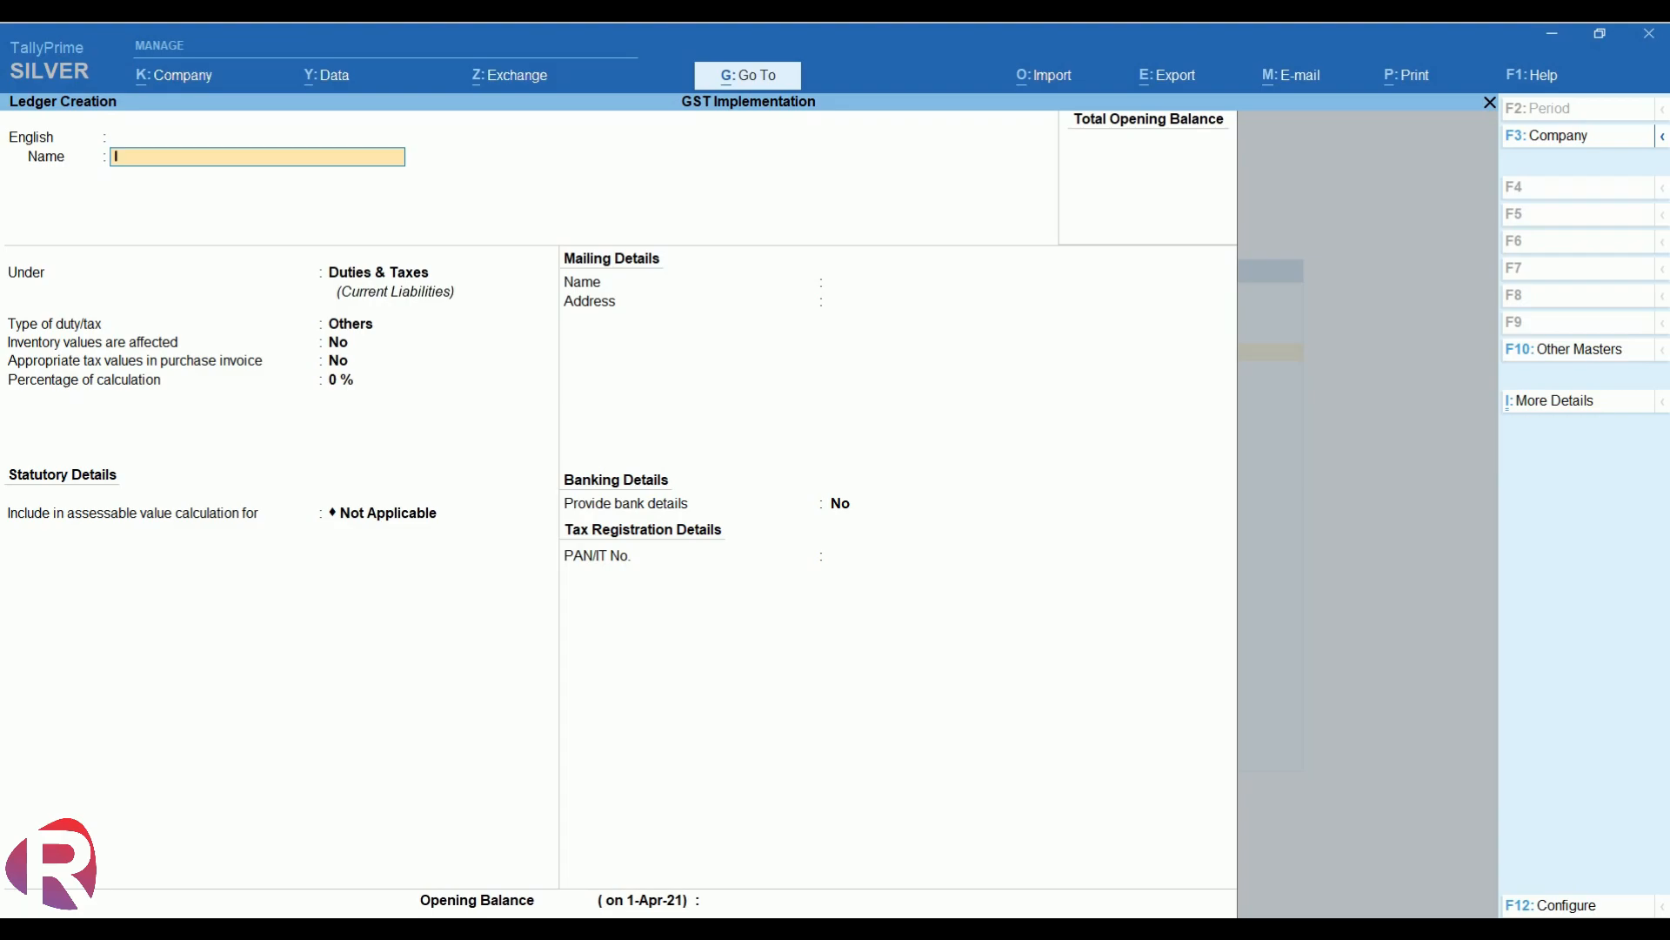
pyautogui.press('Return')
# - Create and save ledger Igst under Duties & Taxes as a GST duty with Integrated Tax type
pyautogui.press('Return')
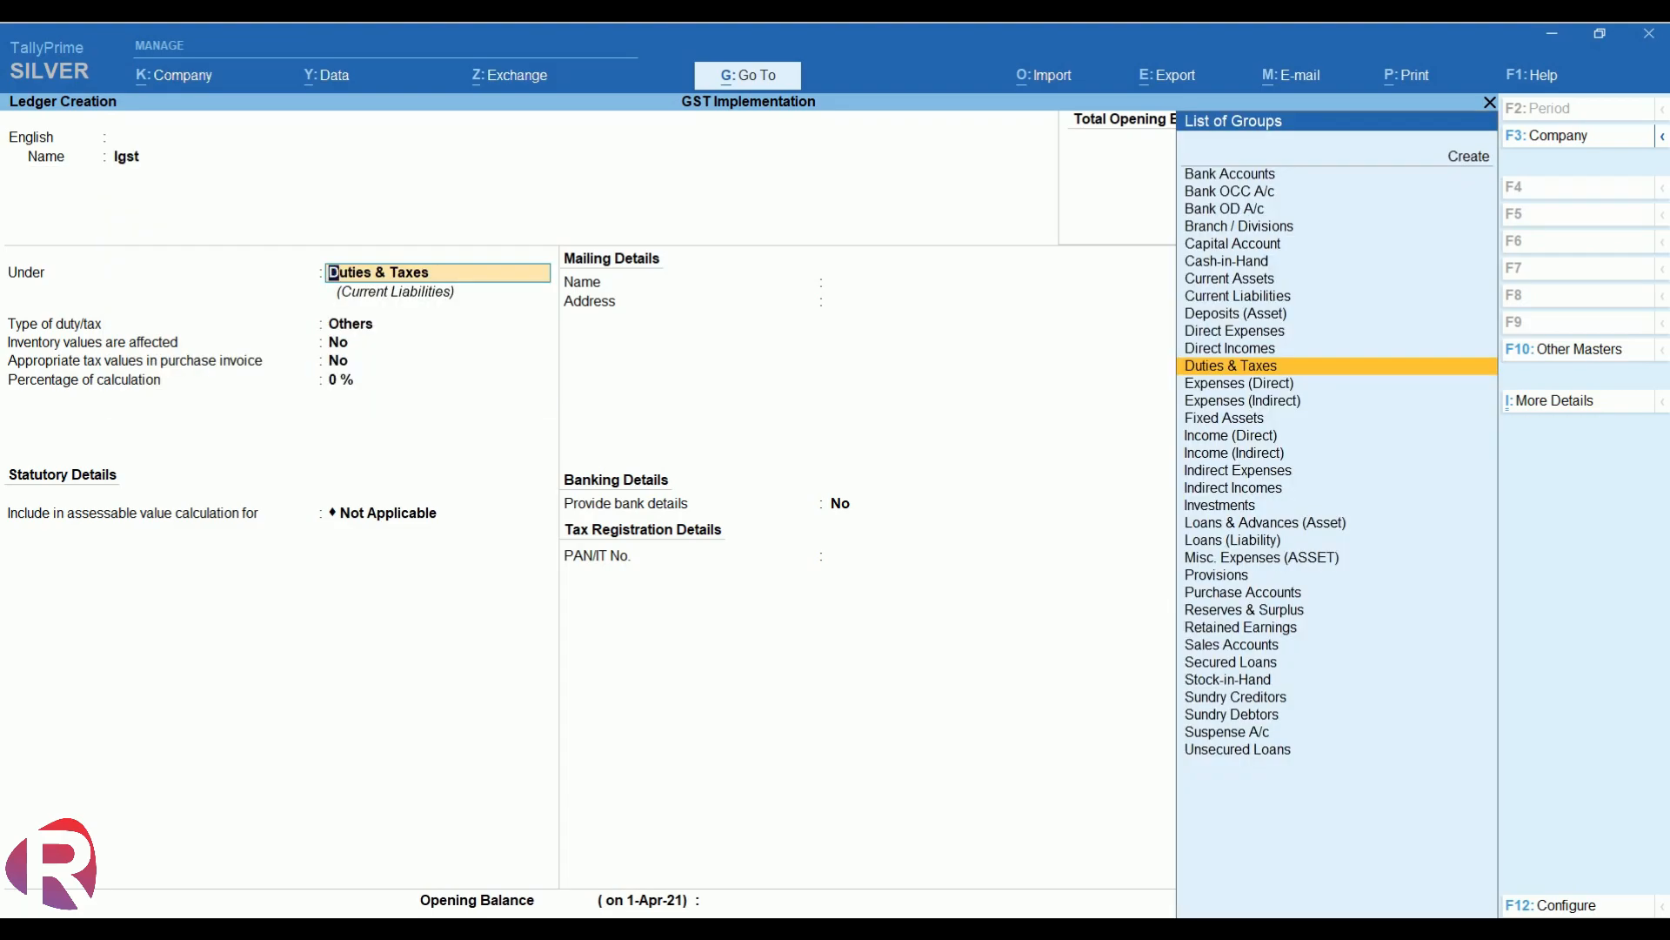
pyautogui.press('Return')
pyautogui.press('Up')
pyautogui.press('Return')
pyautogui.press('Down')
pyautogui.press('Down')
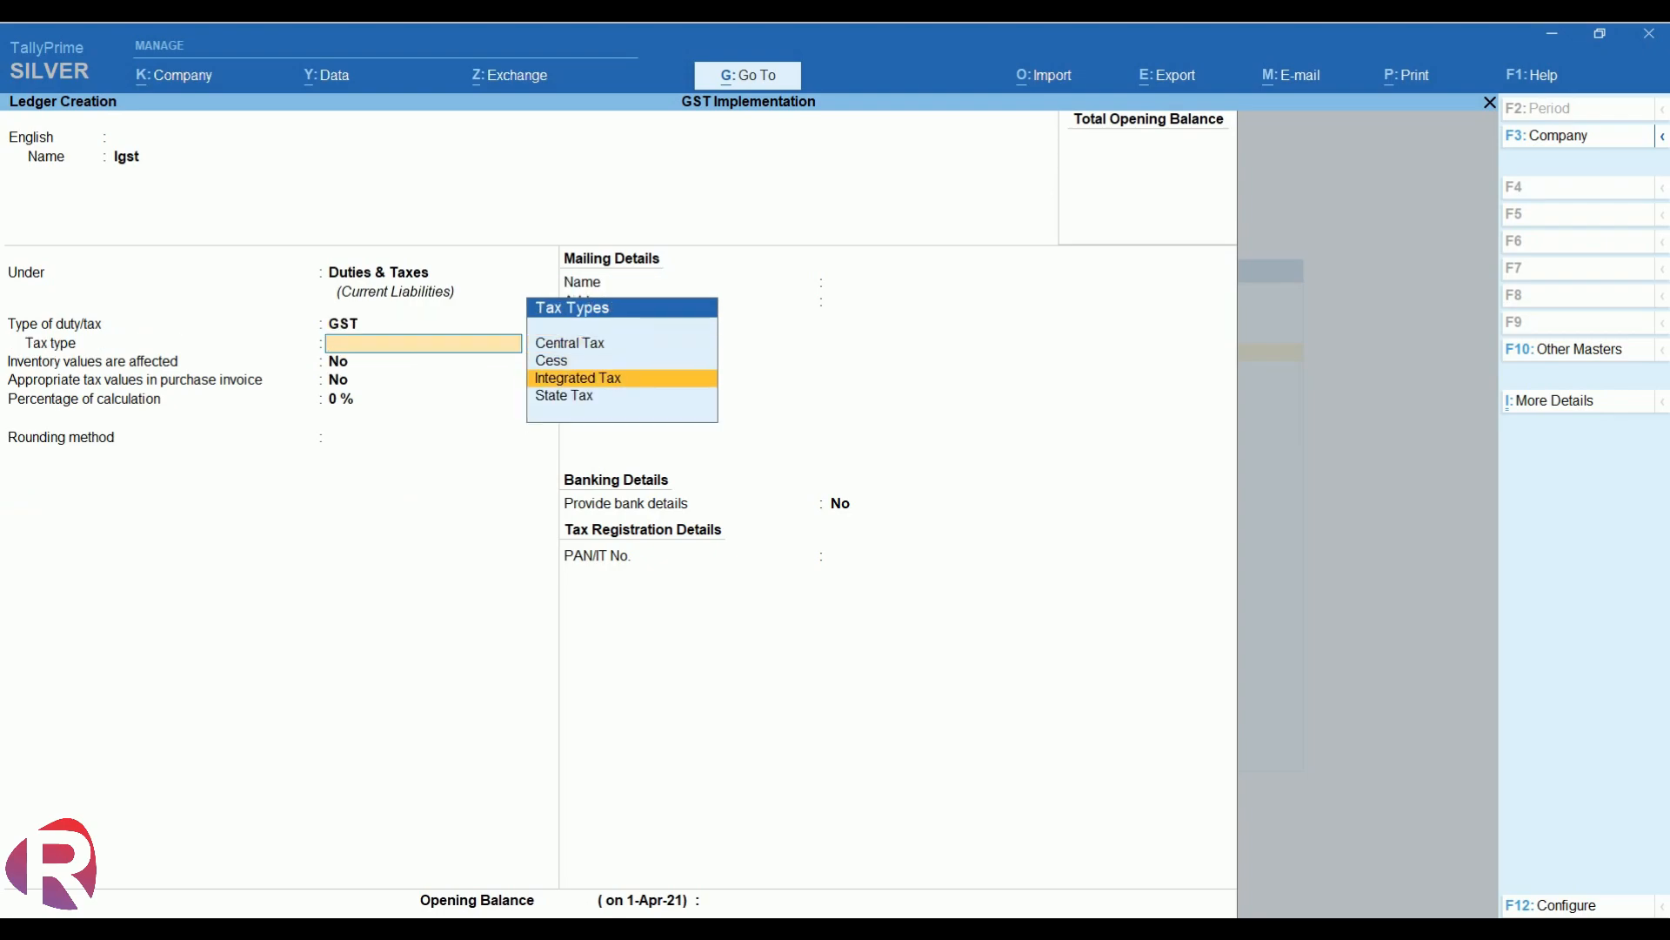
pyautogui.press('Return')
pyautogui.press('Return')
pyautogui.press('Return')
pyautogui.press('Return')
pyautogui.press('Return')
pyautogui.press('Return')
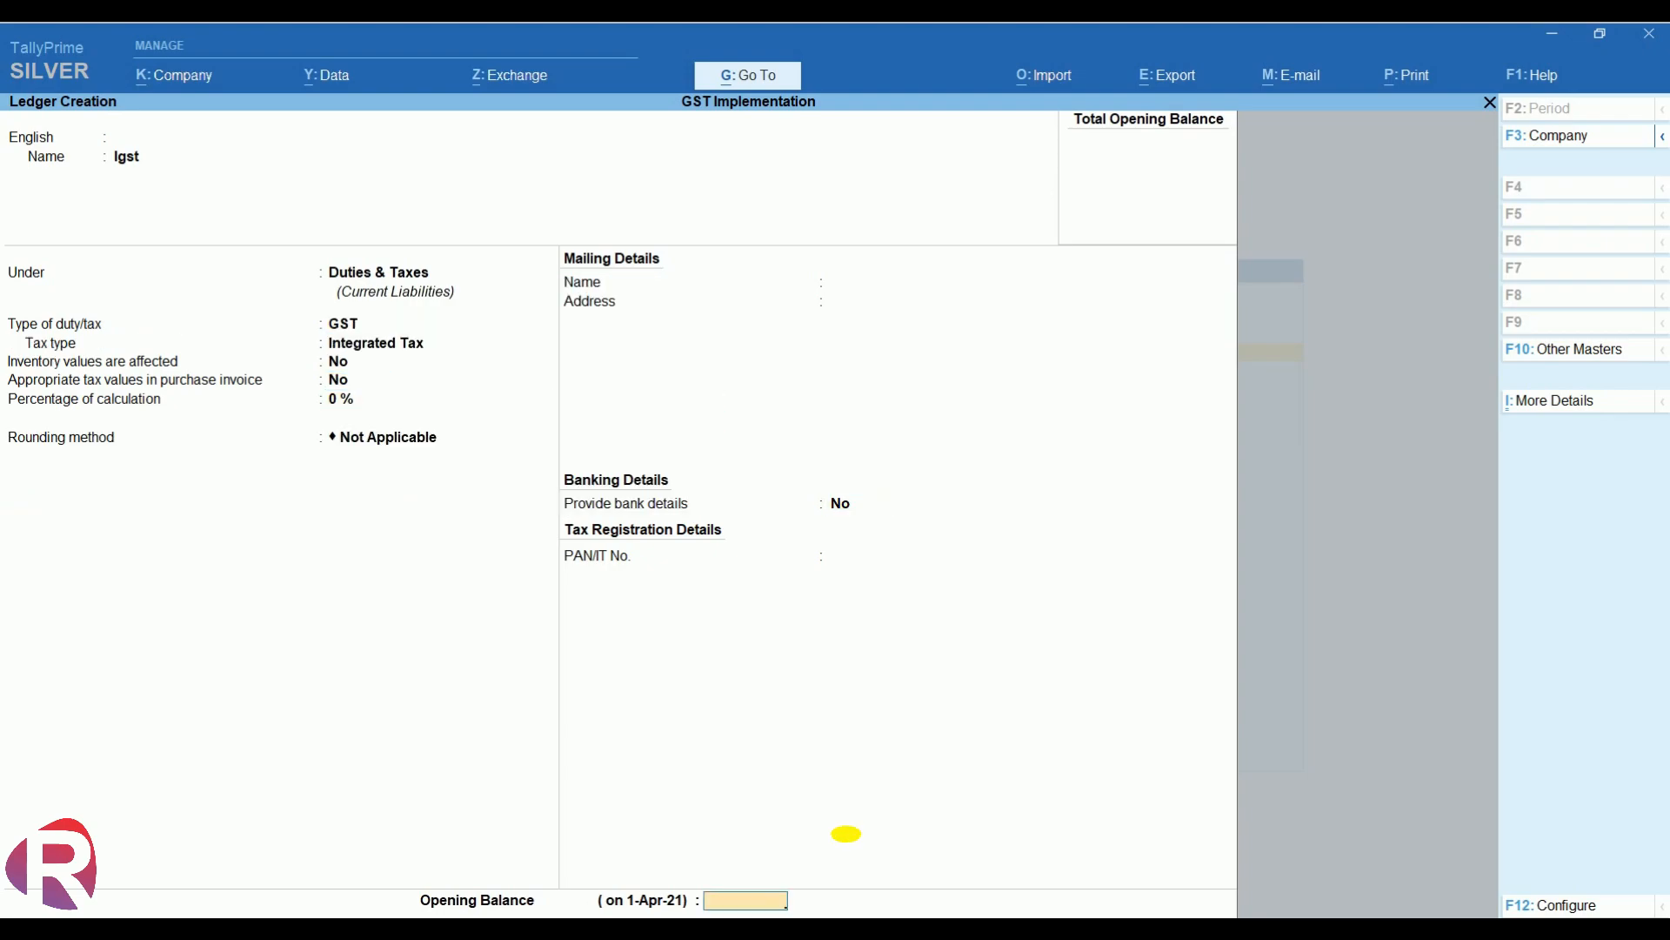
pyautogui.press('Return')
pyautogui.press('Return')
# - Create and save ledger Sales under Sales Accounts, GST applicable, with Goods as type of supply
pyautogui.write('Sales')
pyautogui.press('Return')
pyautogui.press('Return')
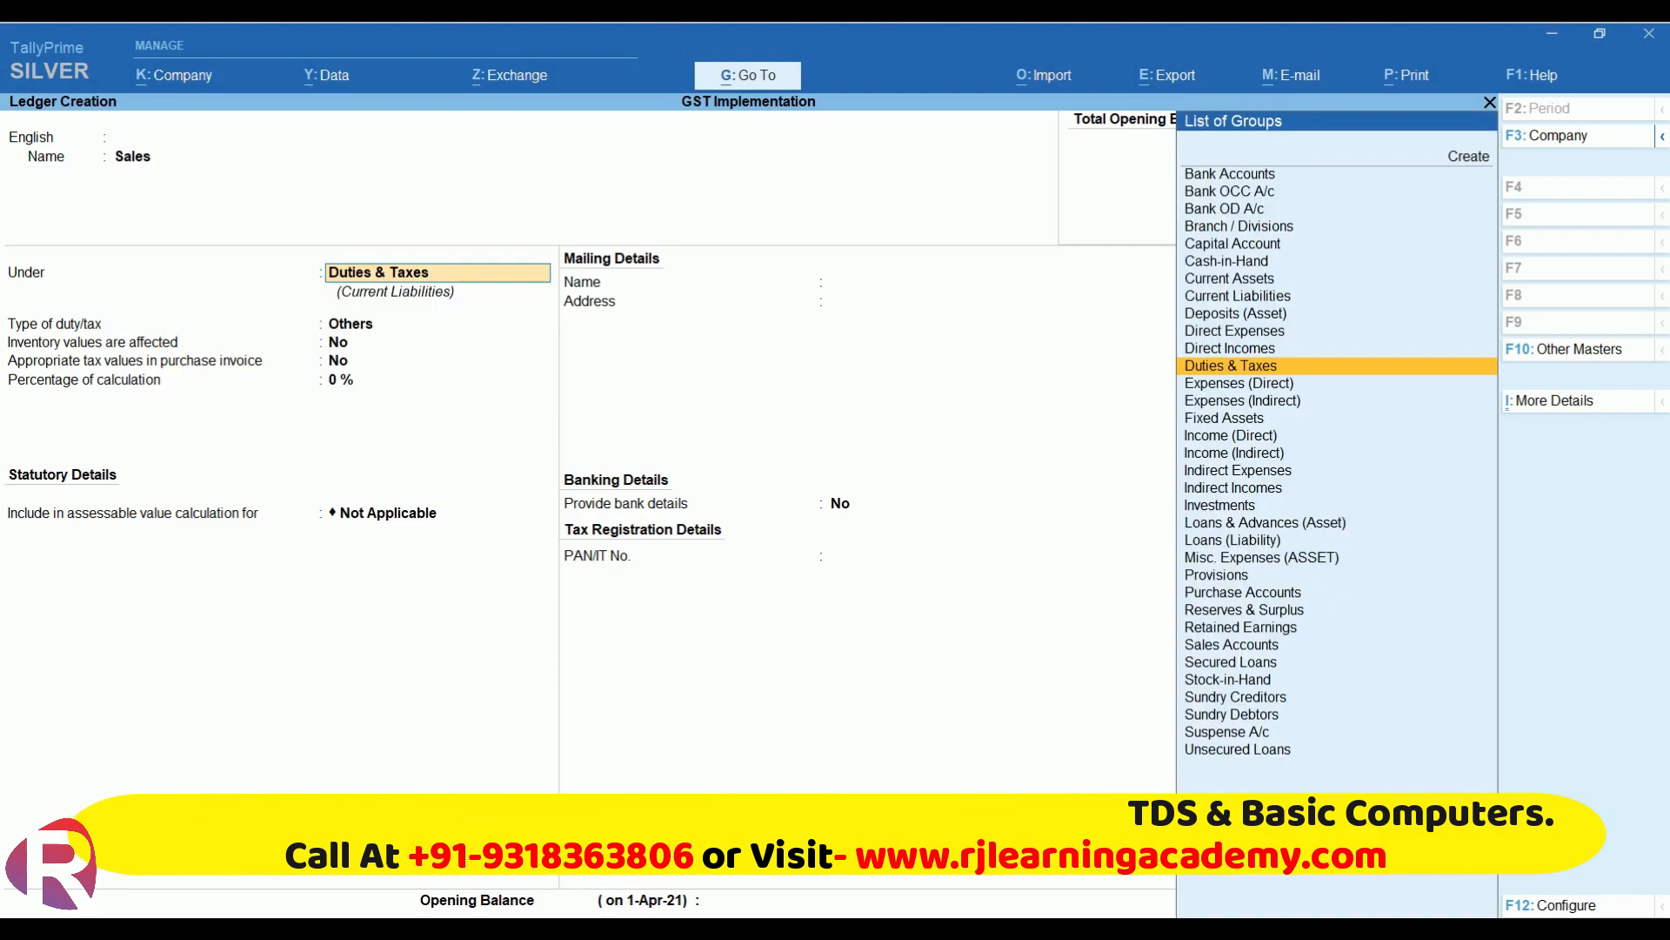
pyautogui.write('Sa')
pyautogui.press('Return')
pyautogui.press('Return')
pyautogui.press('Return')
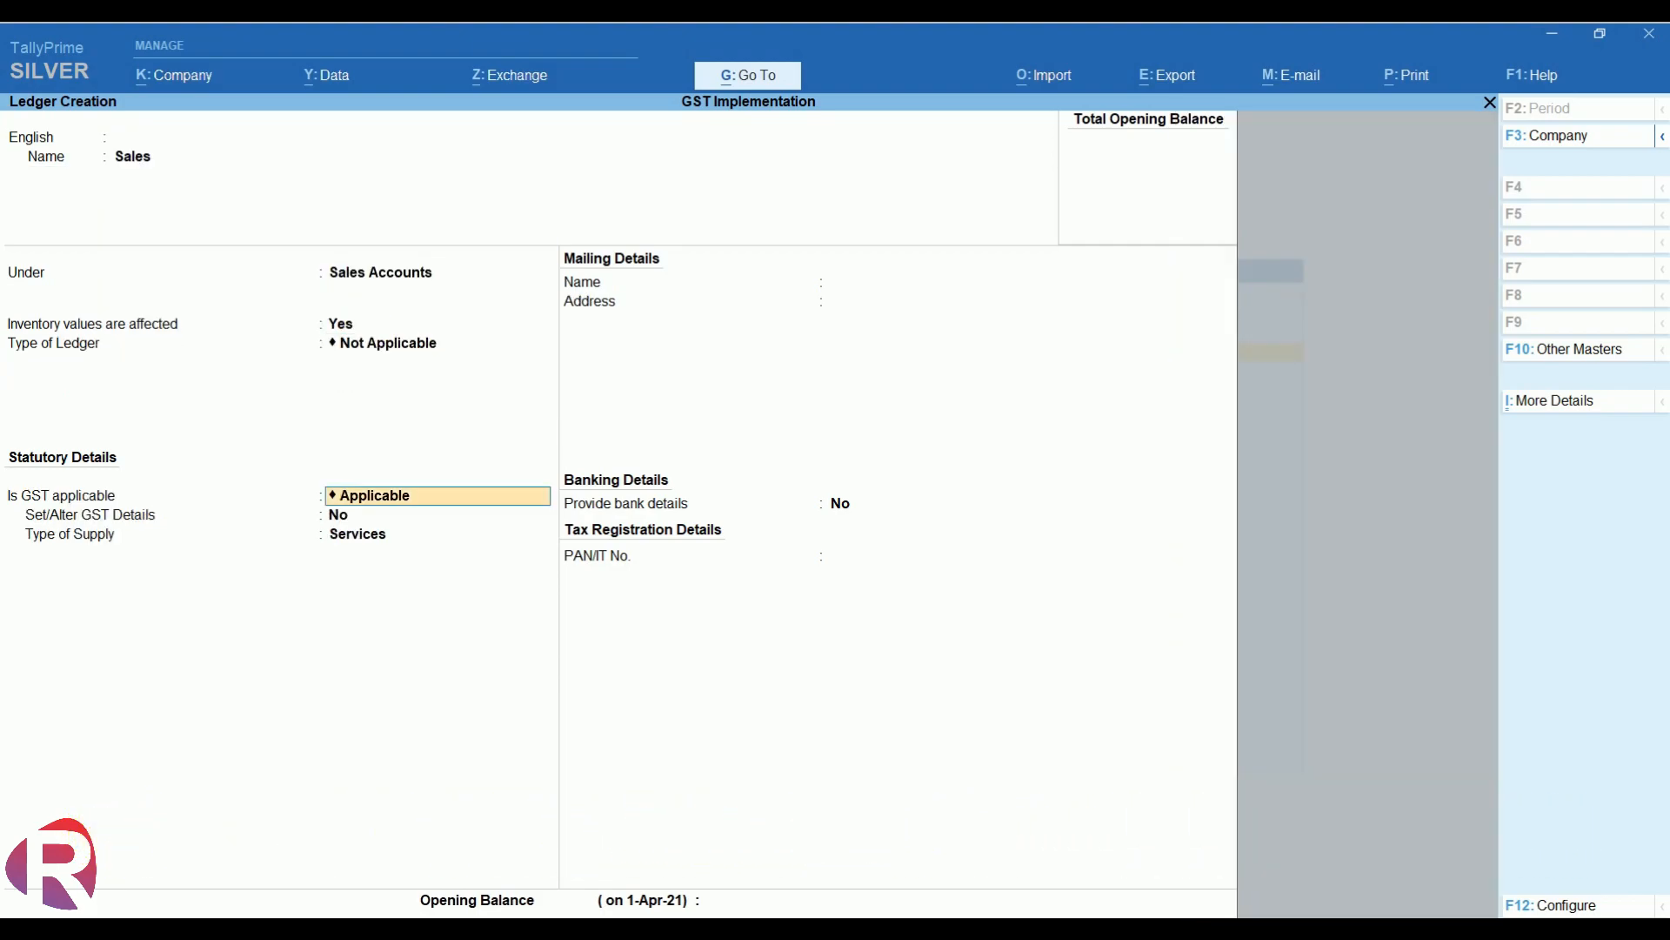
pyautogui.press('Return')
pyautogui.press('Return')
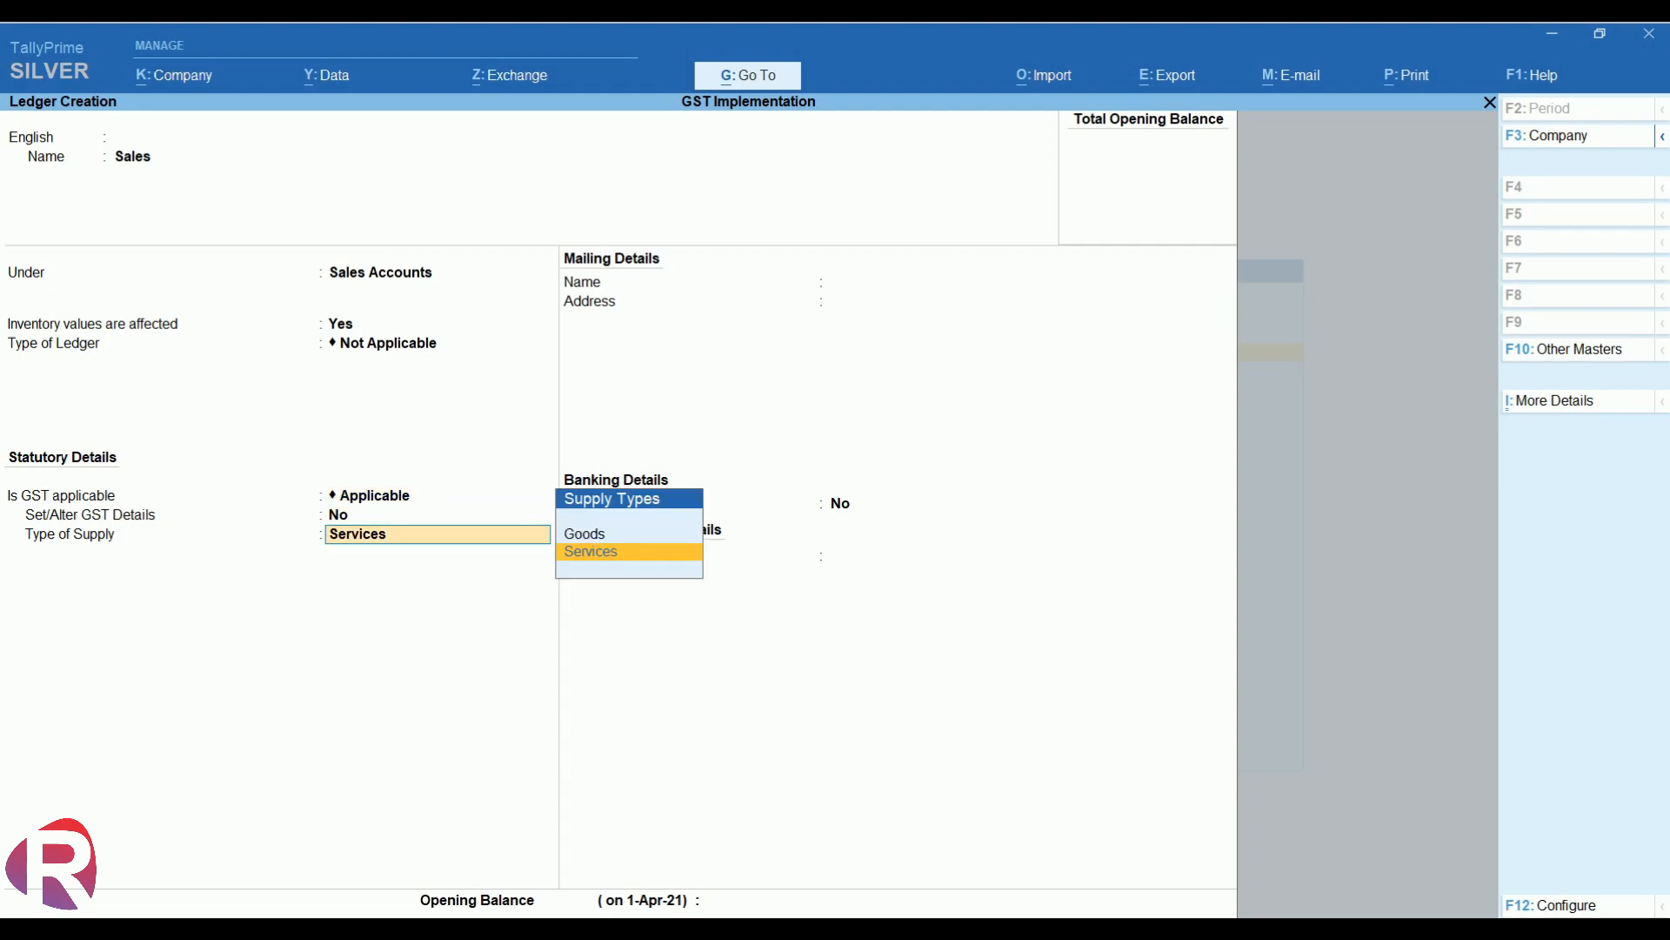
pyautogui.press('Up')
pyautogui.press('Return')
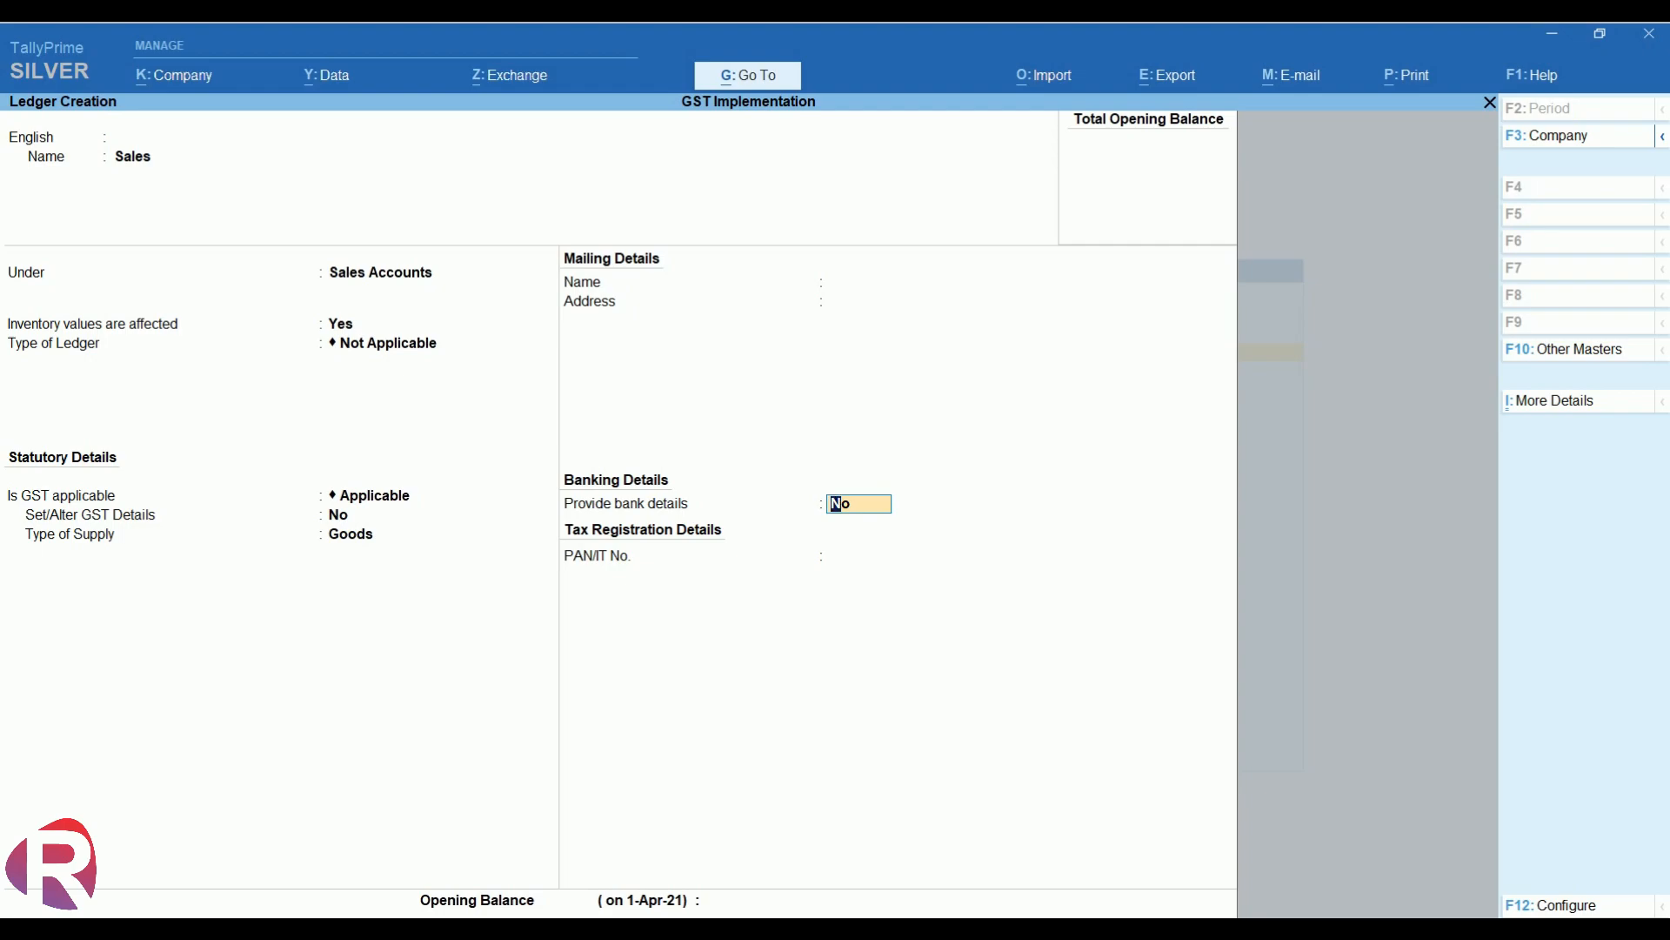
pyautogui.press('Return')
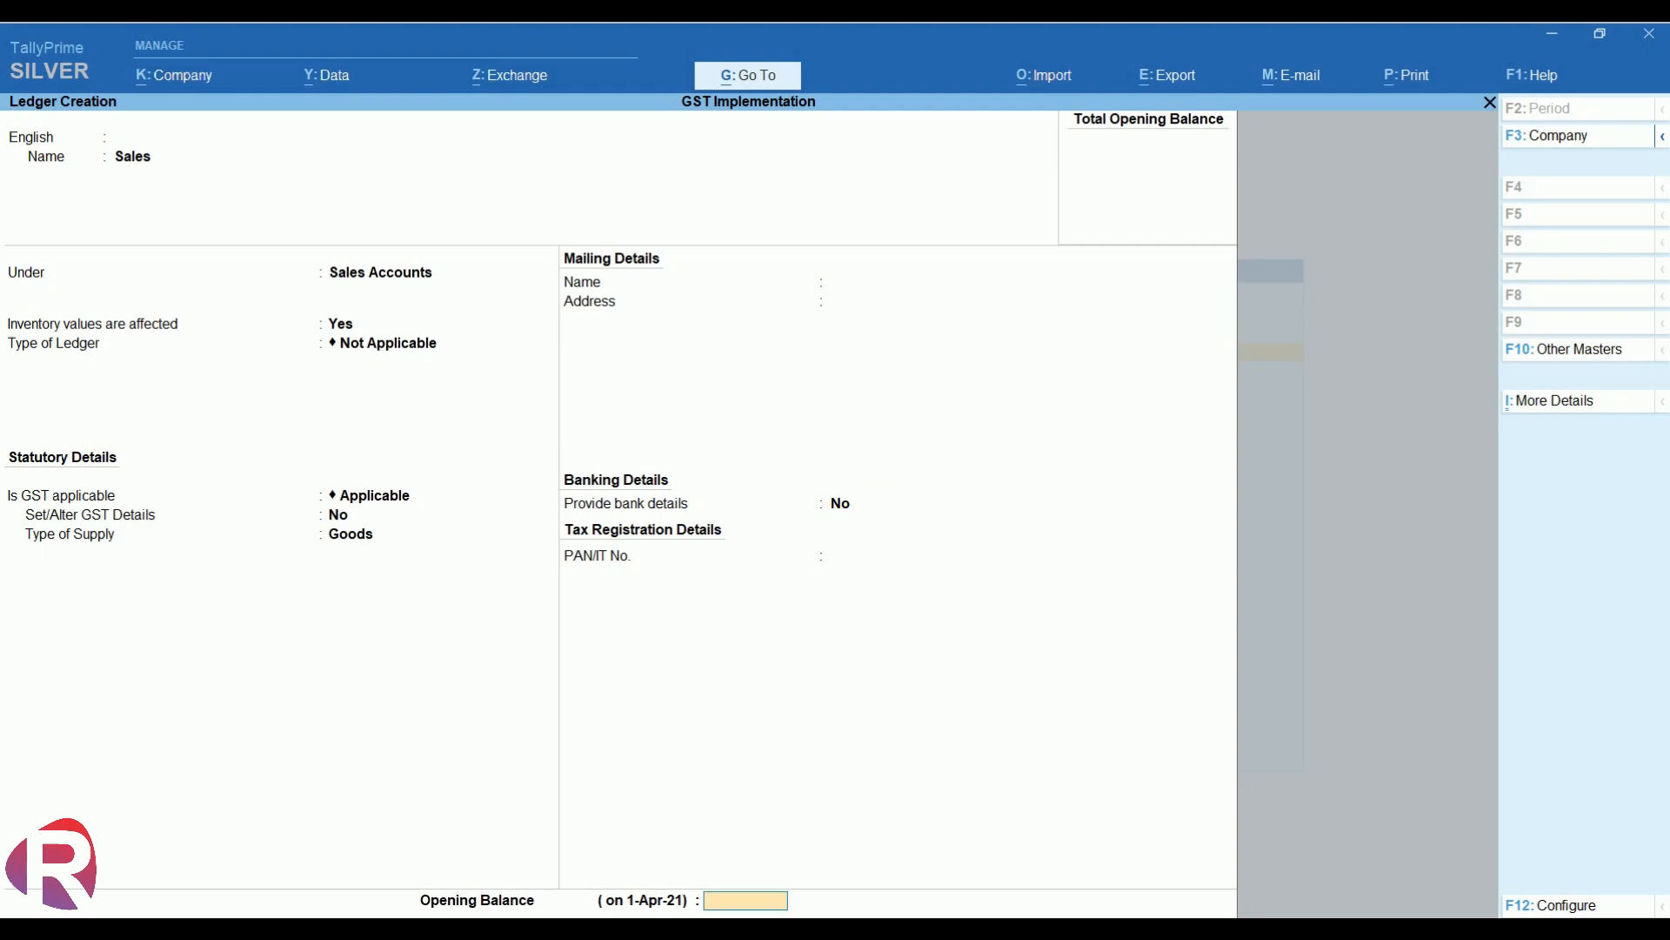
pyautogui.press('Return')
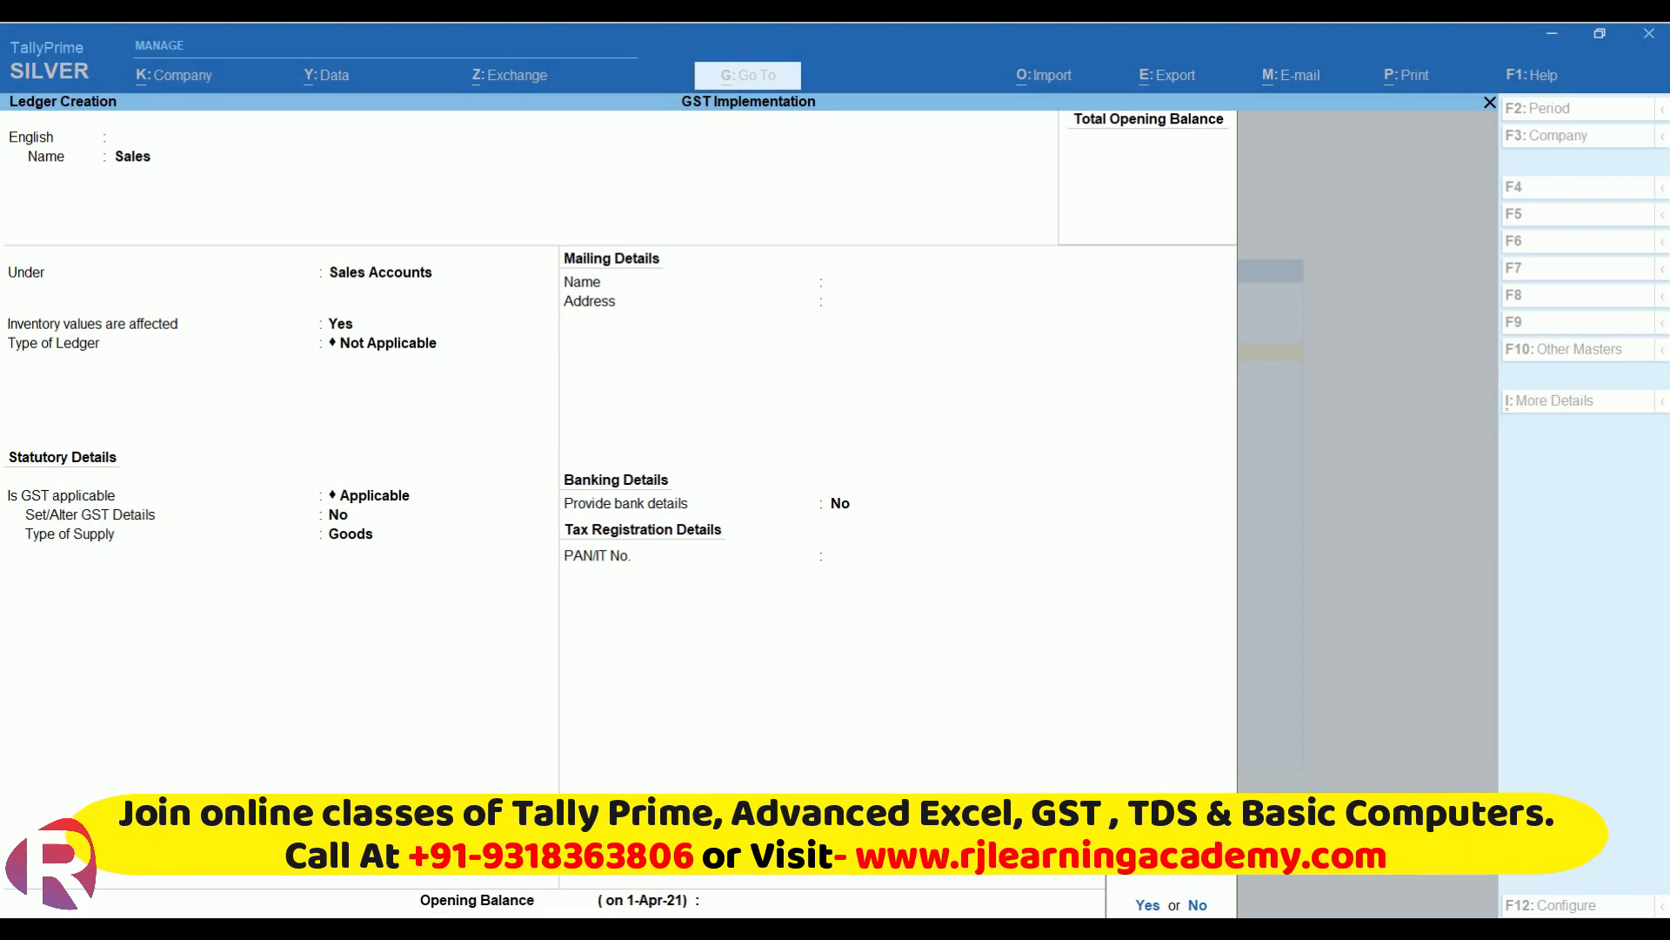
pyautogui.press('Return')
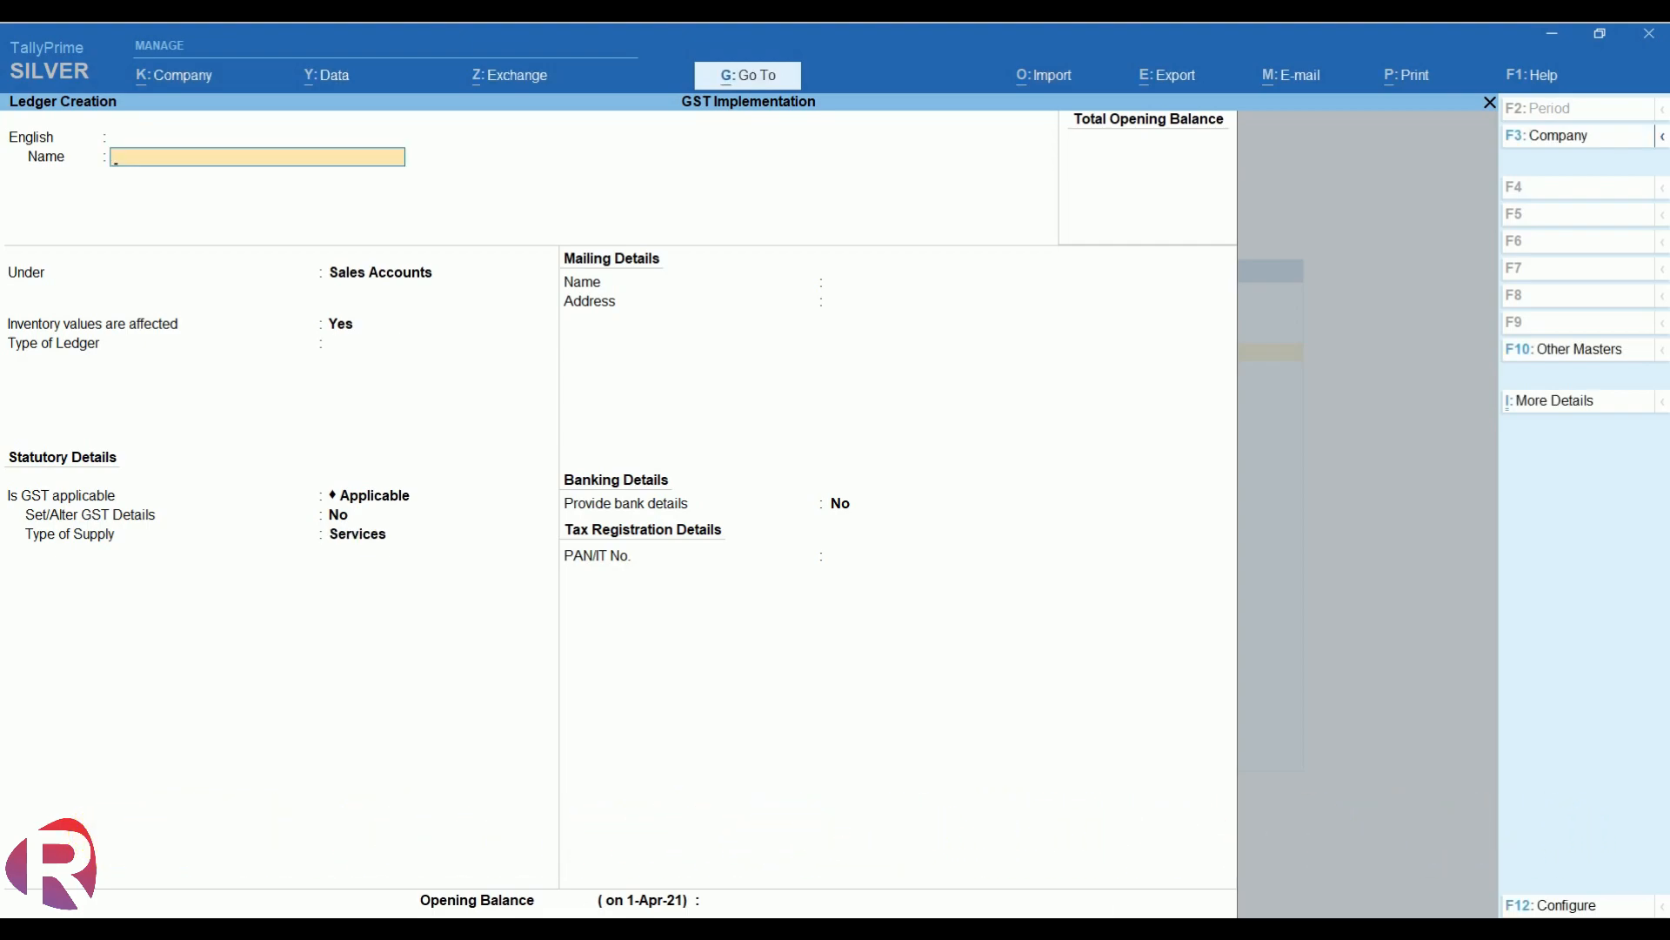
# - Quit the blank ledger form and start creating a new stock item
pyautogui.press('Escape')
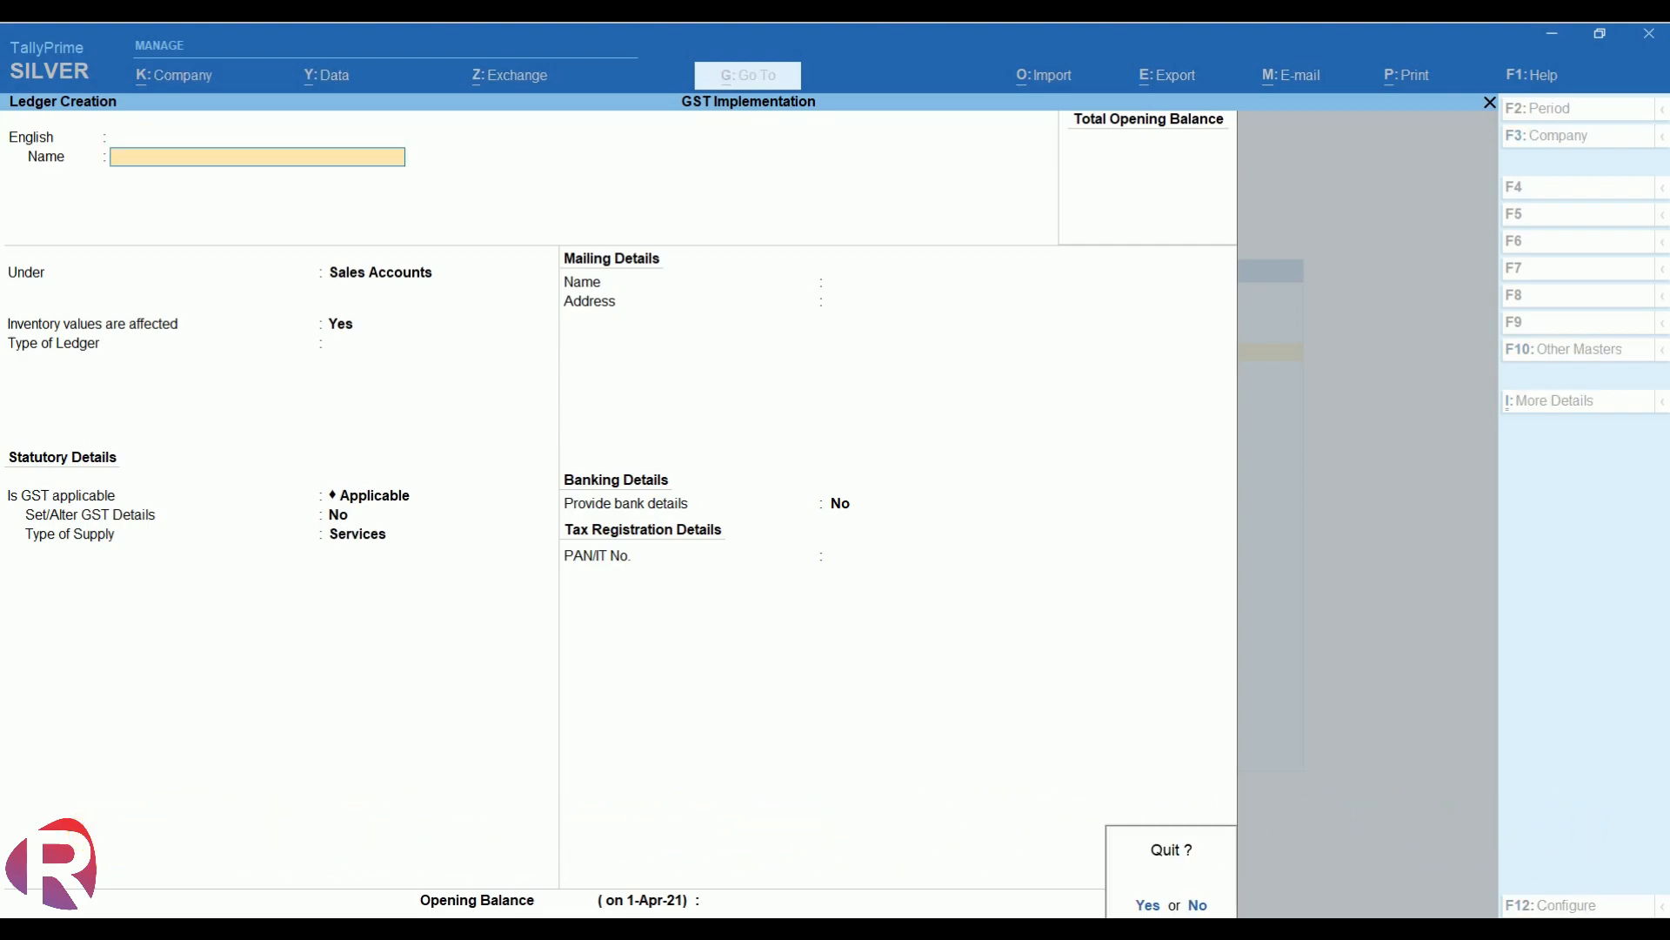
pyautogui.press('y')
pyautogui.press('Down')
pyautogui.press('Down')
pyautogui.press('Down')
pyautogui.press('Down')
pyautogui.press('Down')
pyautogui.press('Return')
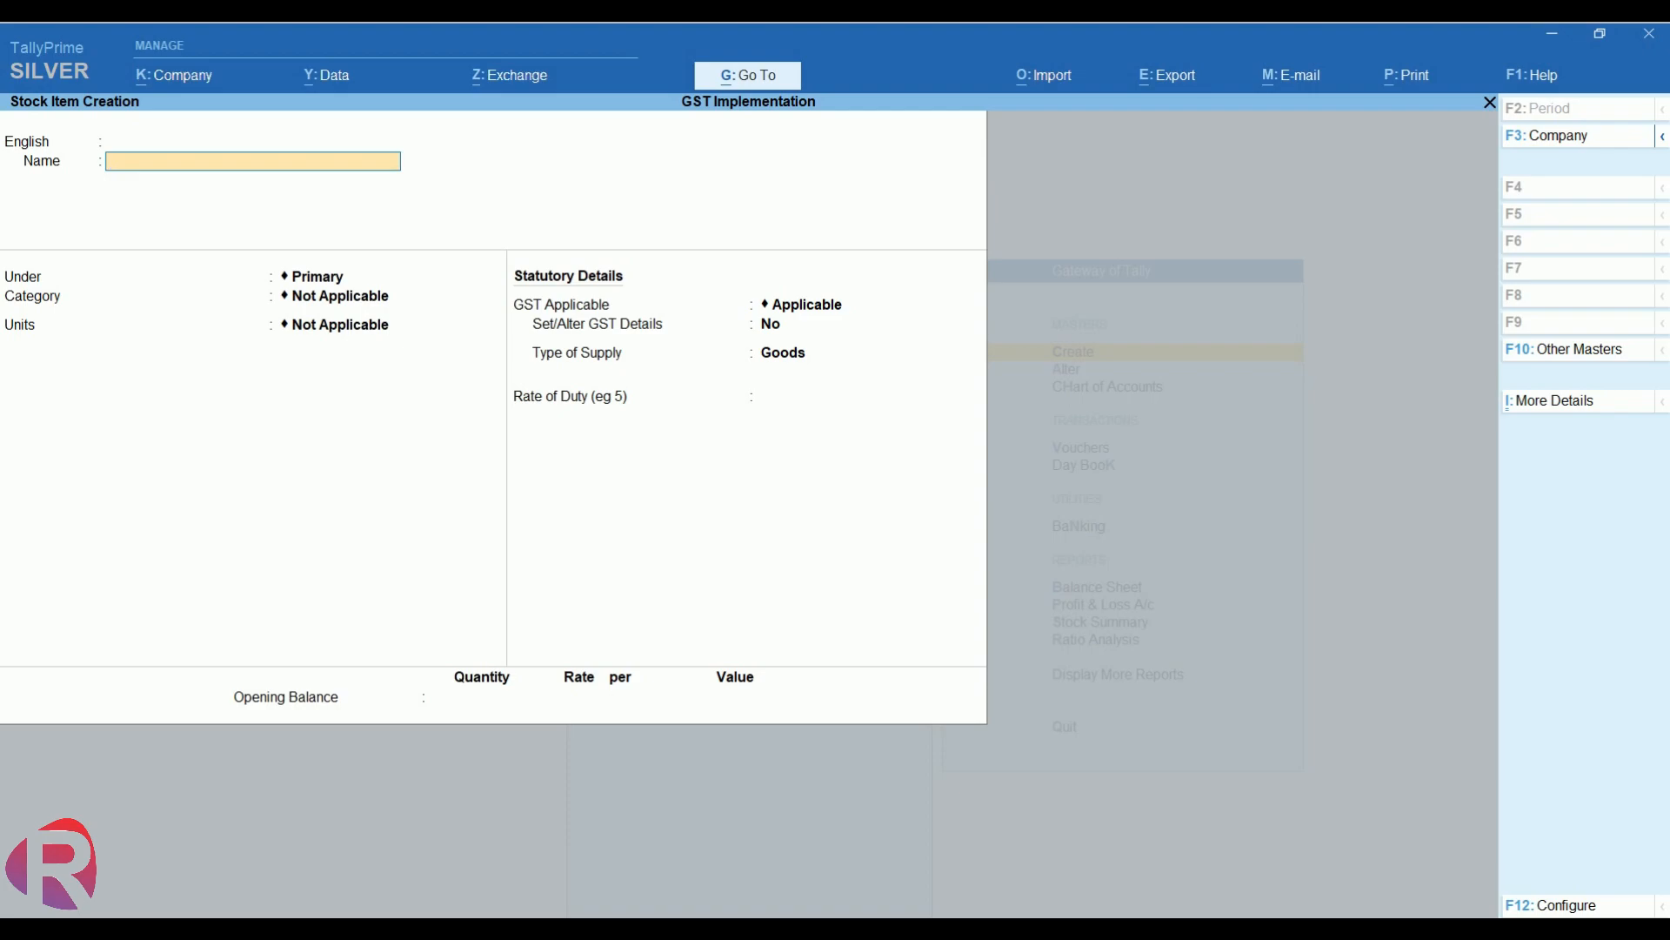
# - Name the stock item Ac and begin creating a new unit for it
pyautogui.write('A')
pyautogui.press('Return')
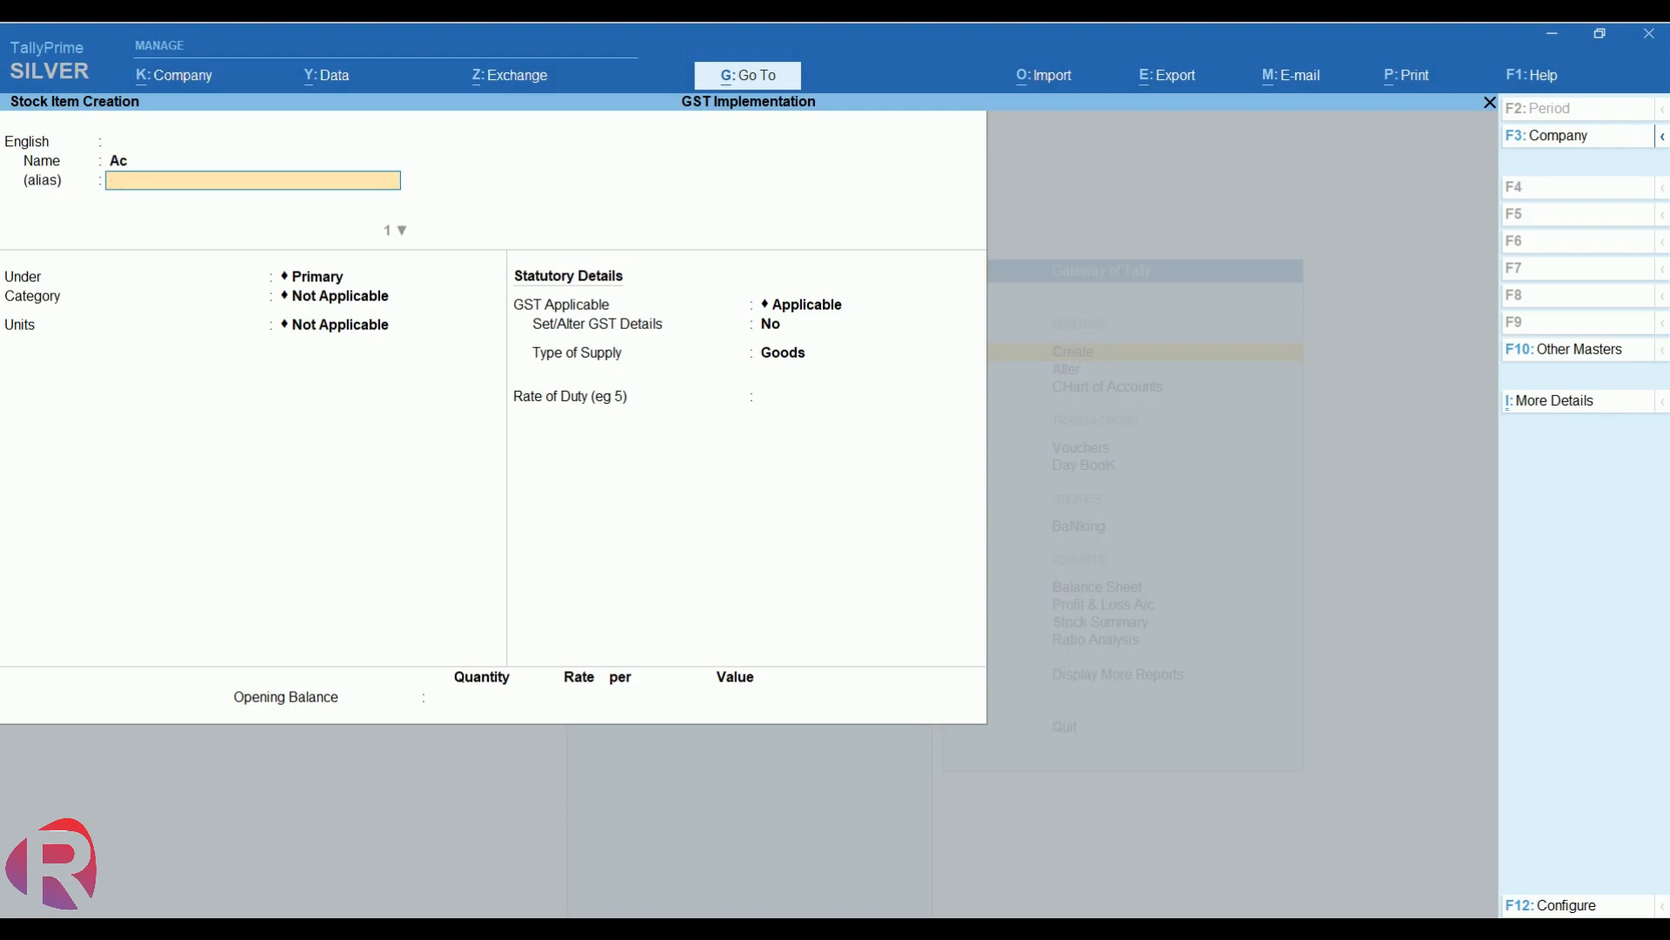
pyautogui.press('Return')
pyautogui.press('Return')
pyautogui.press('Return')
pyautogui.press('Return')
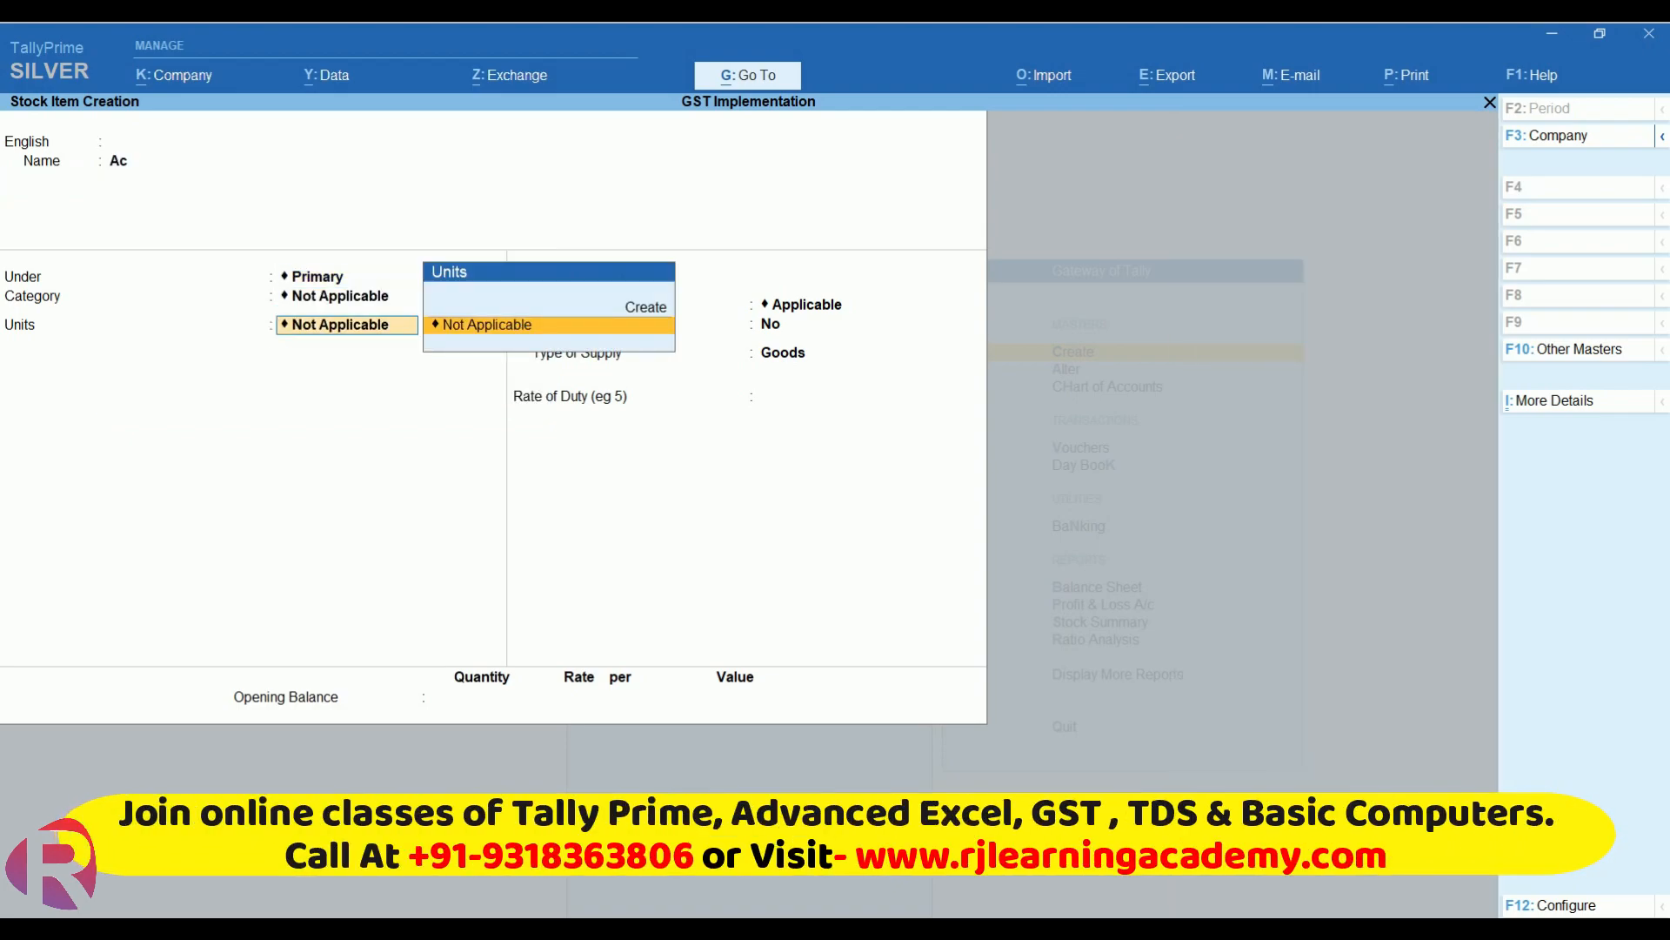
pyautogui.press('Up')
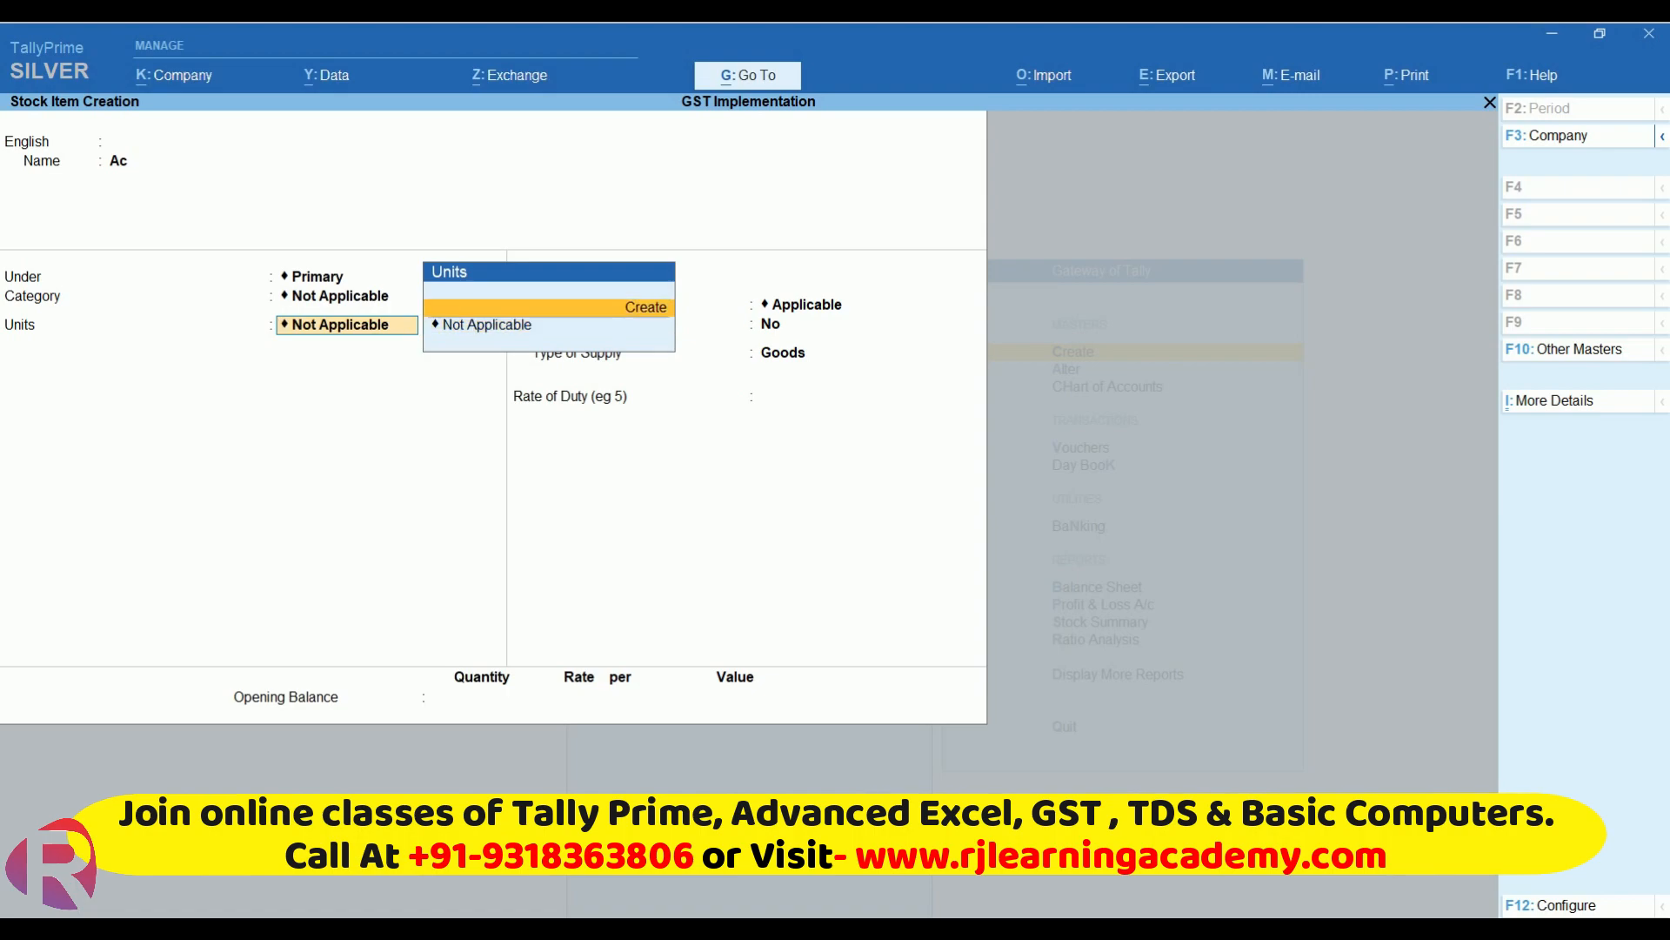
pyautogui.press('Return')
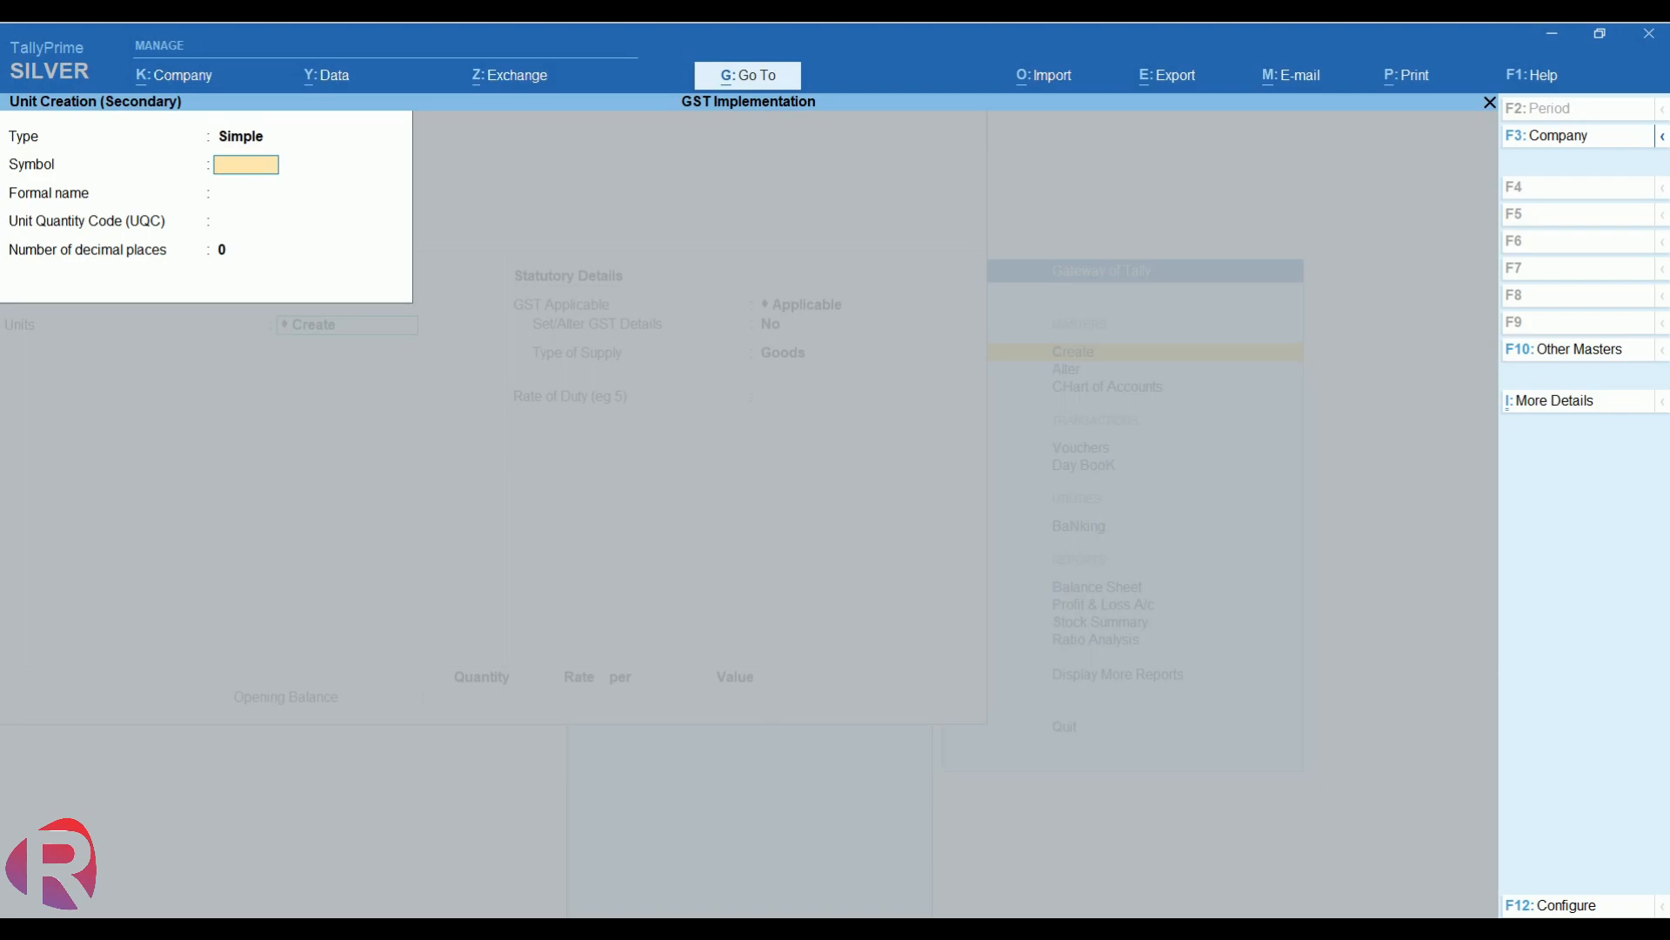
# - Save unit 'nos' with UQC NOS-NUMBERS and 0 decimal places as Ac's unit
pyautogui.write('nos')
pyautogui.press('Return')
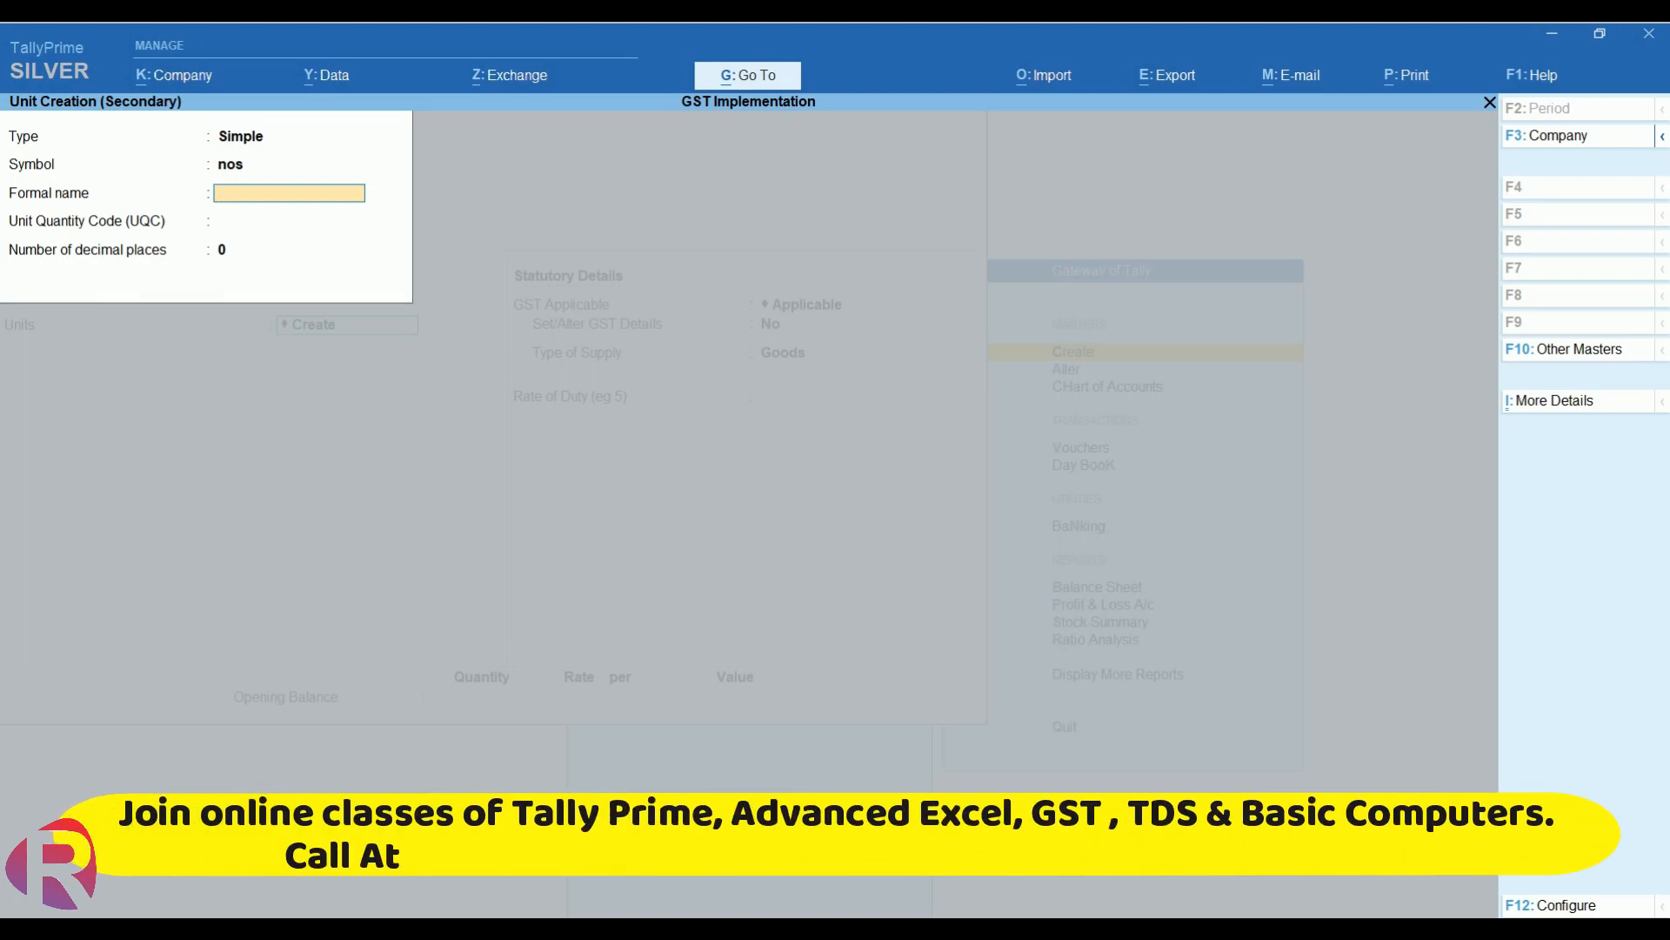
pyautogui.press('Return')
pyautogui.press('BackSpace')
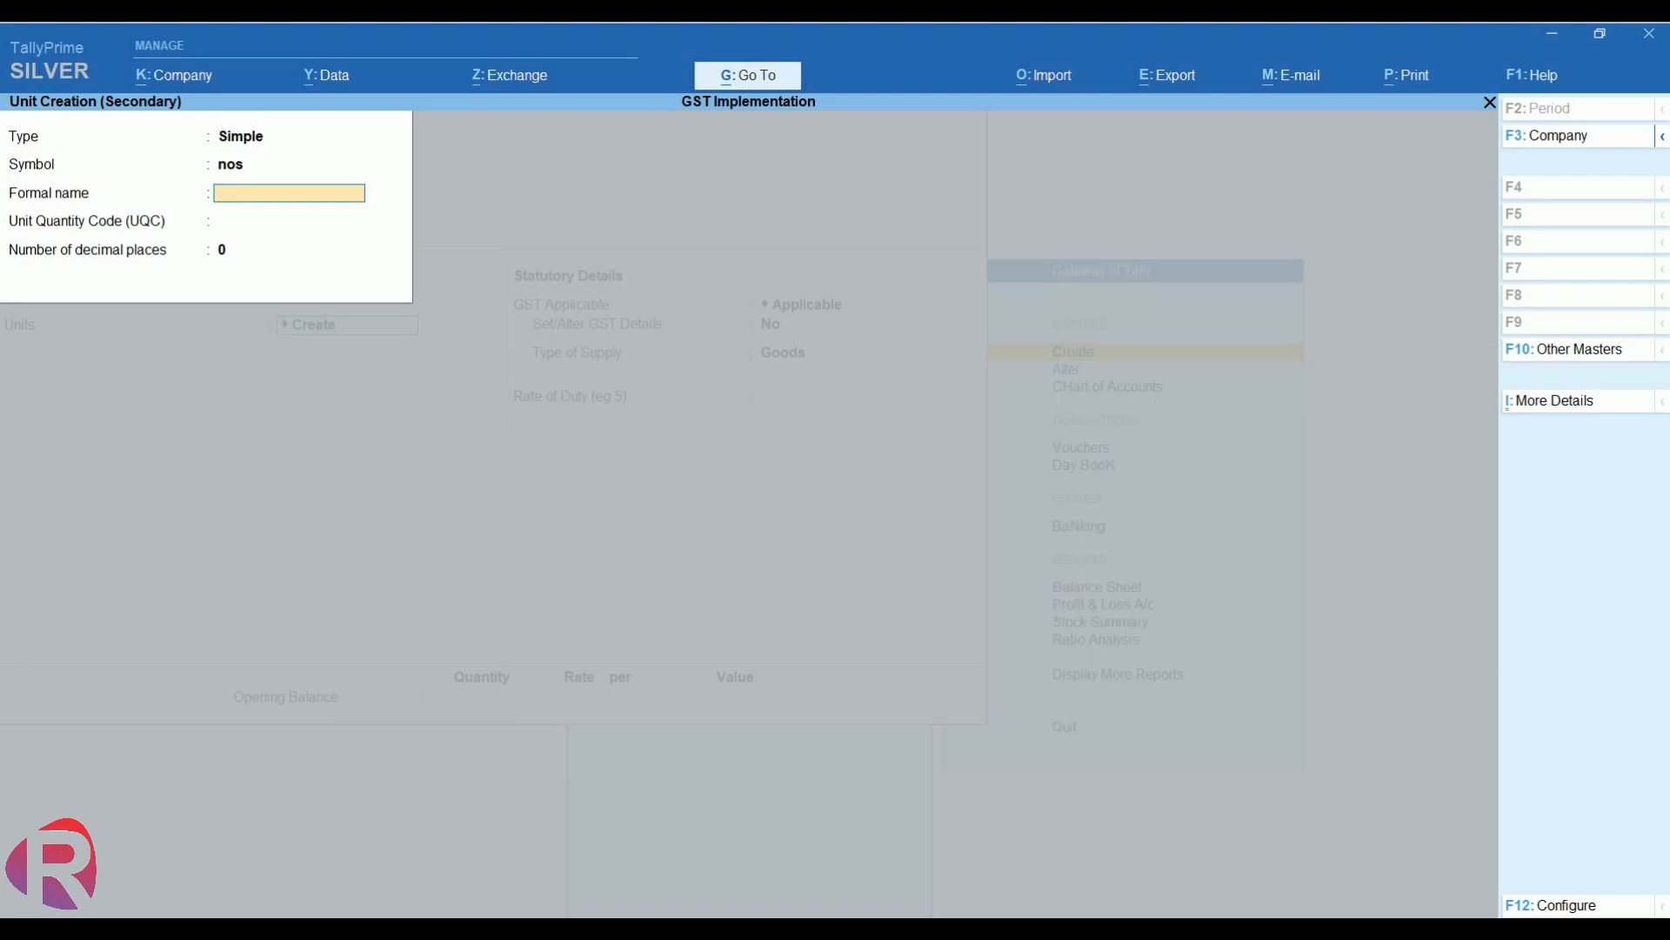
pyautogui.press('Return')
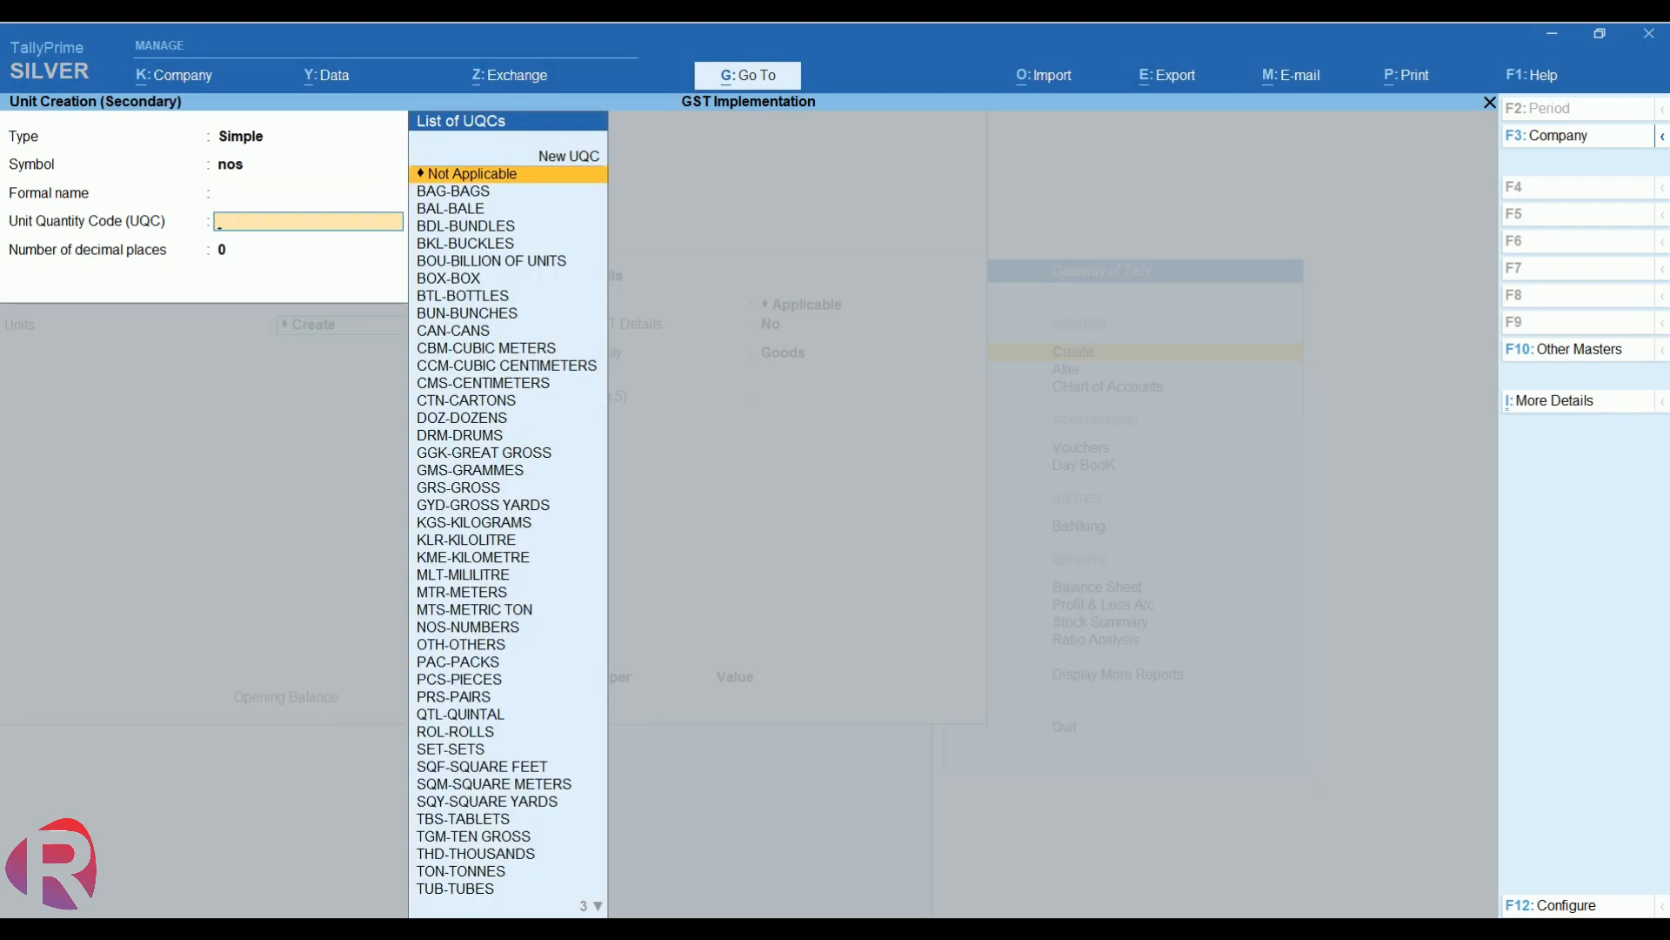
pyautogui.write('n')
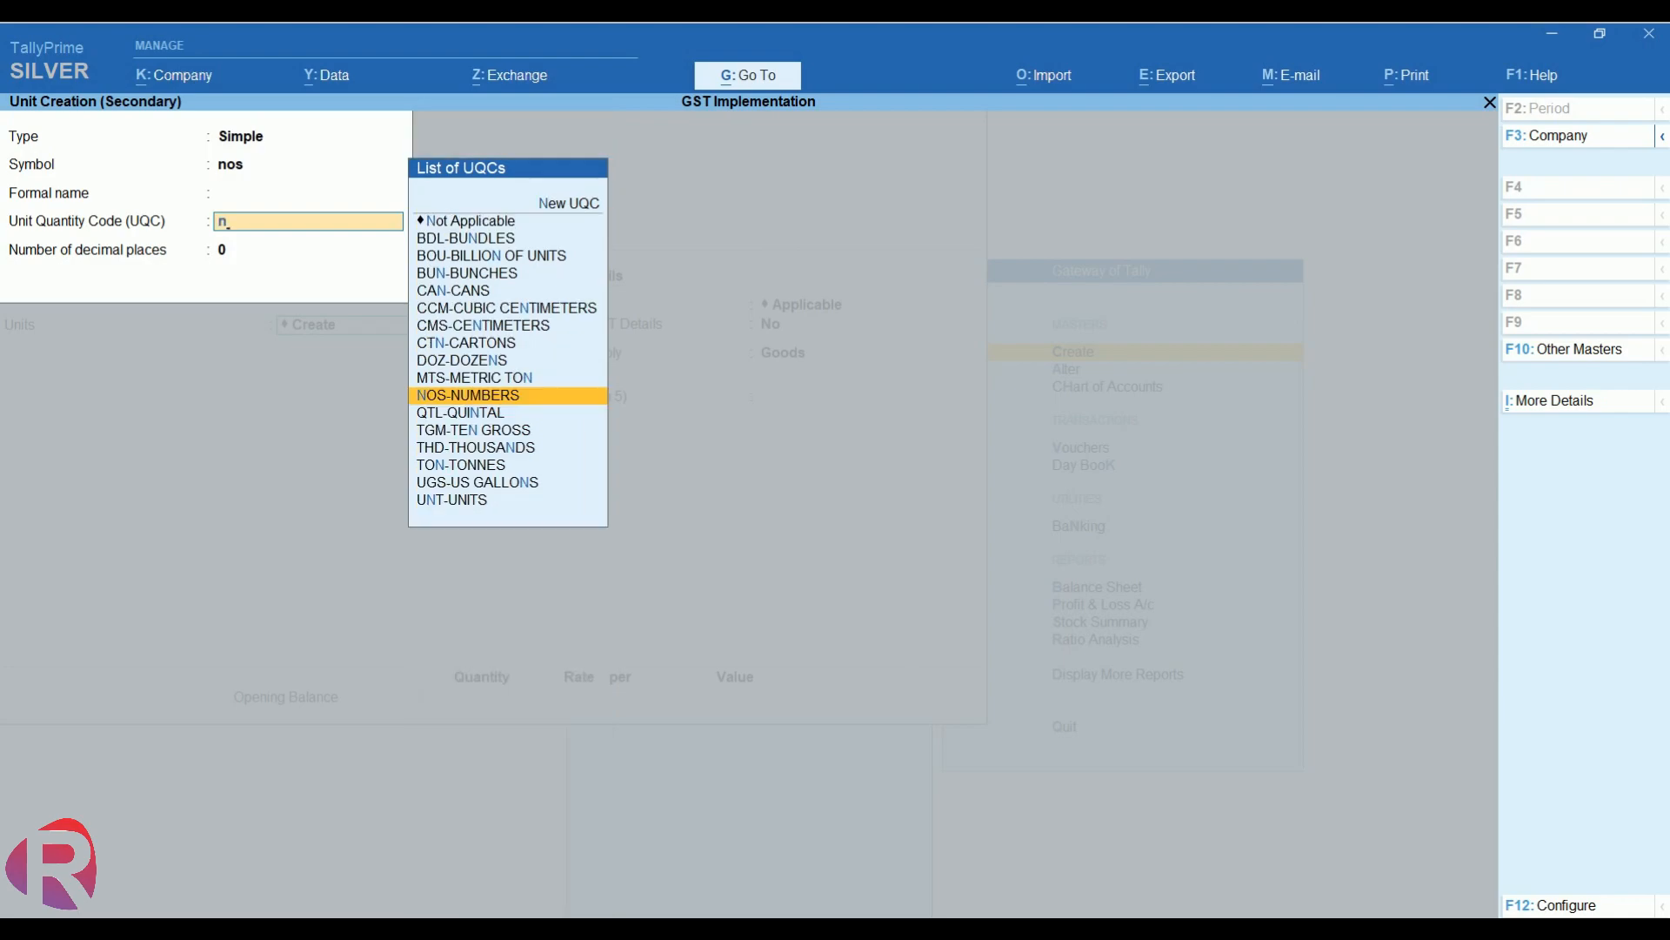
pyautogui.press('Return')
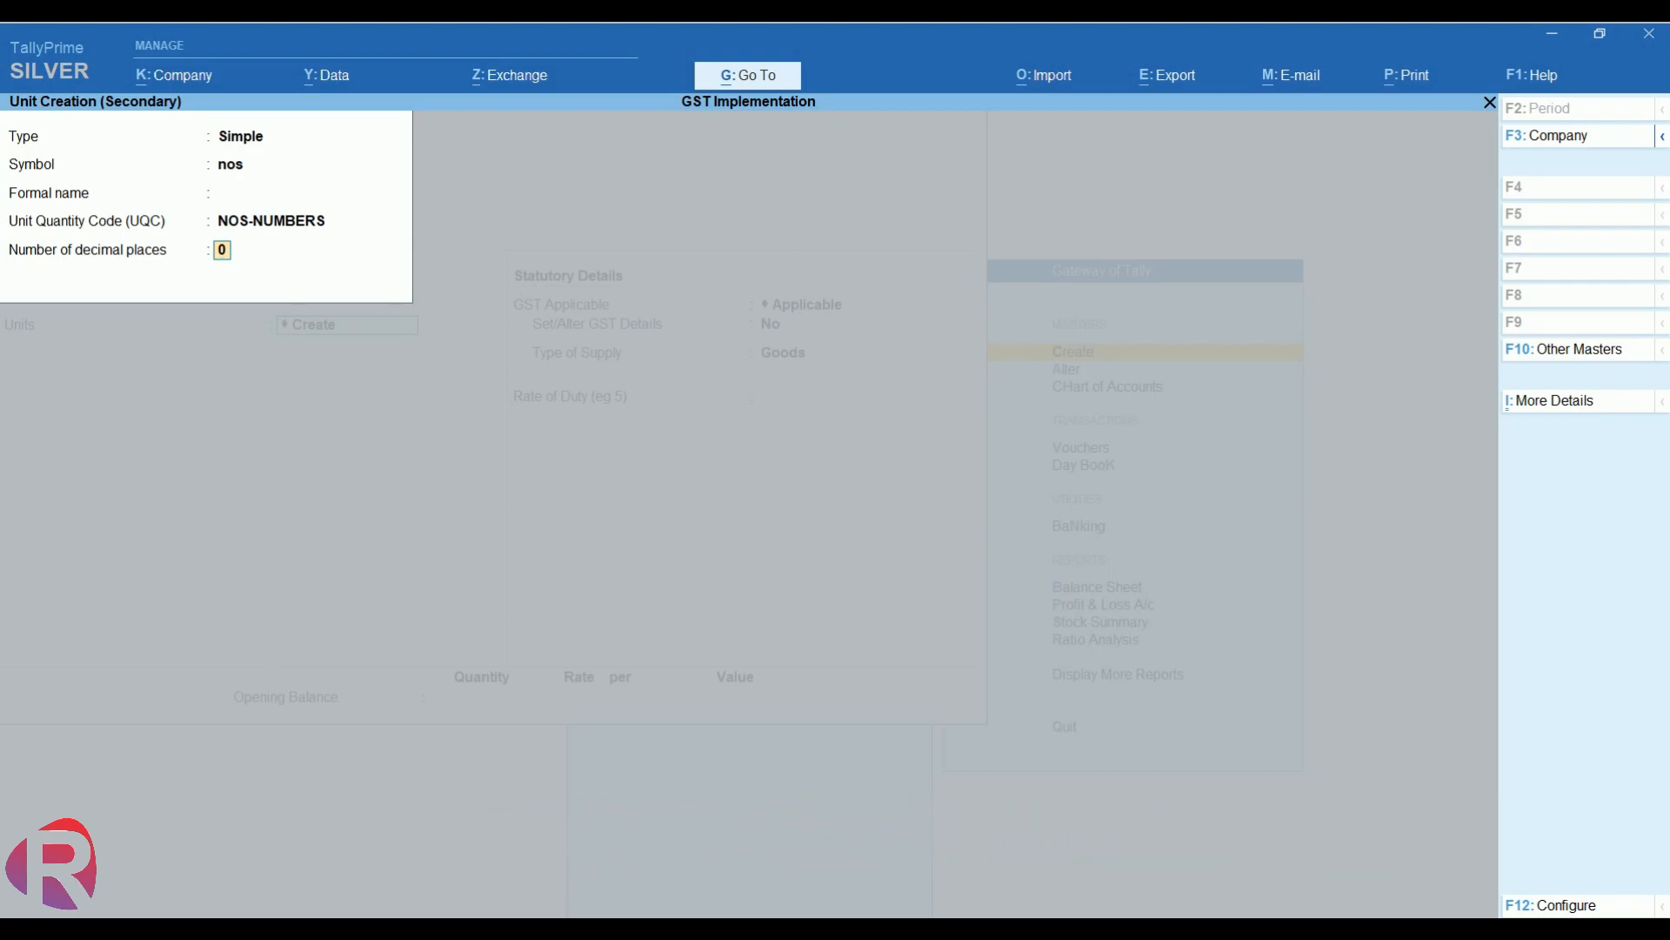
pyautogui.press('Return')
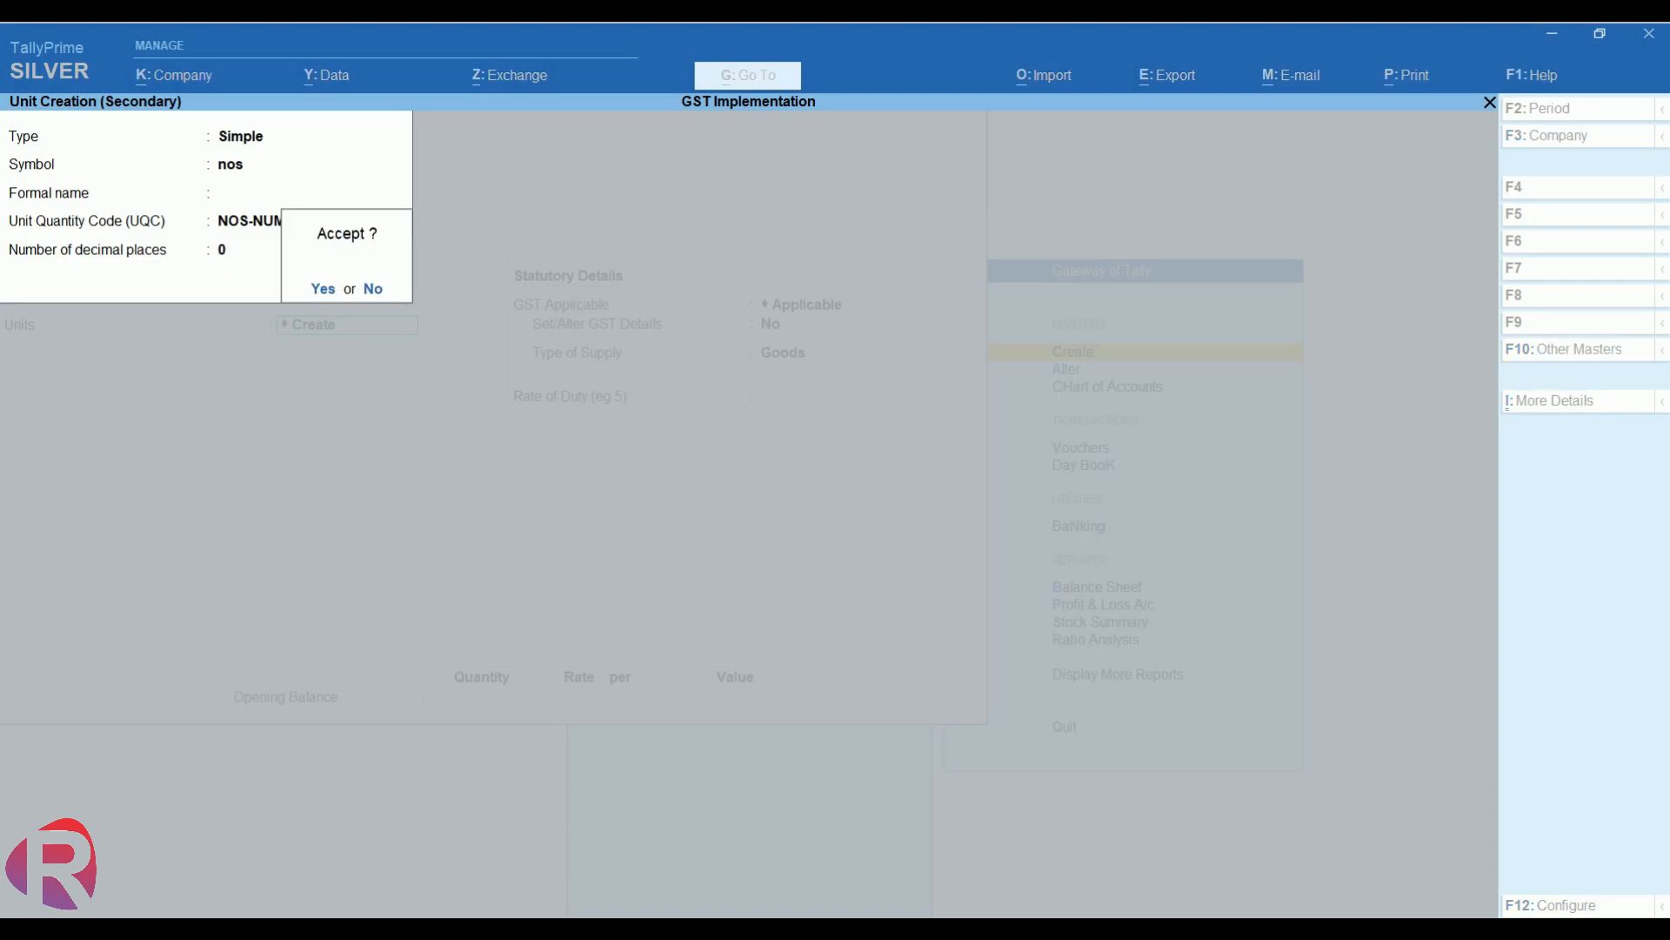
pyautogui.press('Return')
pyautogui.press('Return')
pyautogui.press('Return')
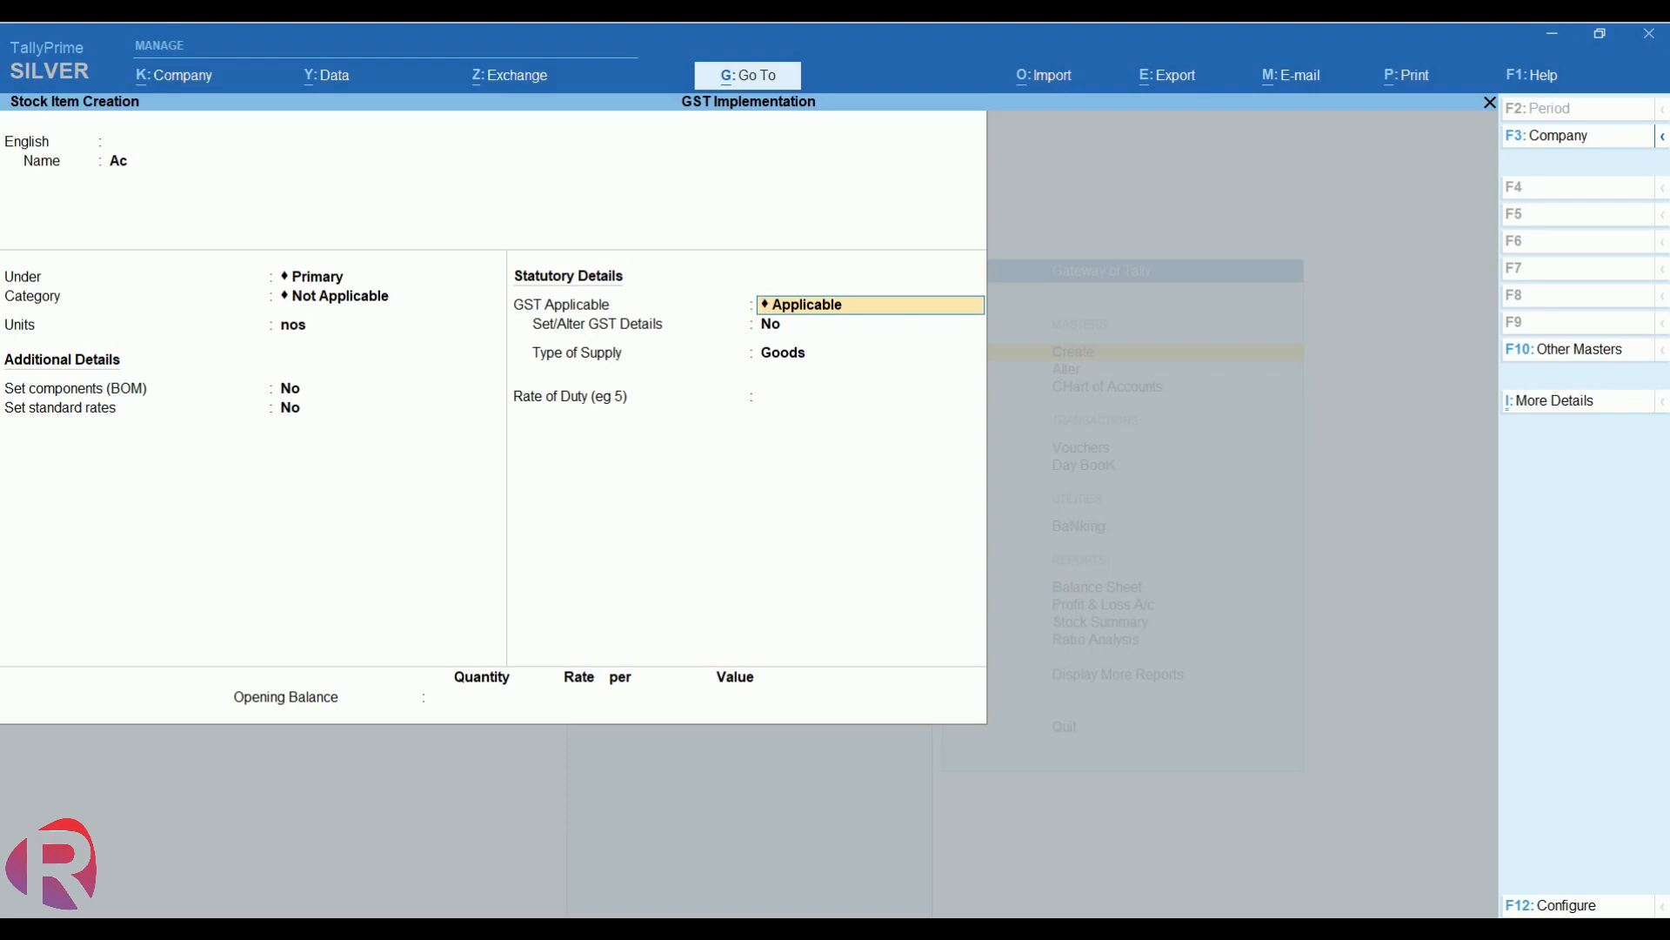
# - Set Set/Alter GST Details to Yes for stock item Ac
pyautogui.press('Return')
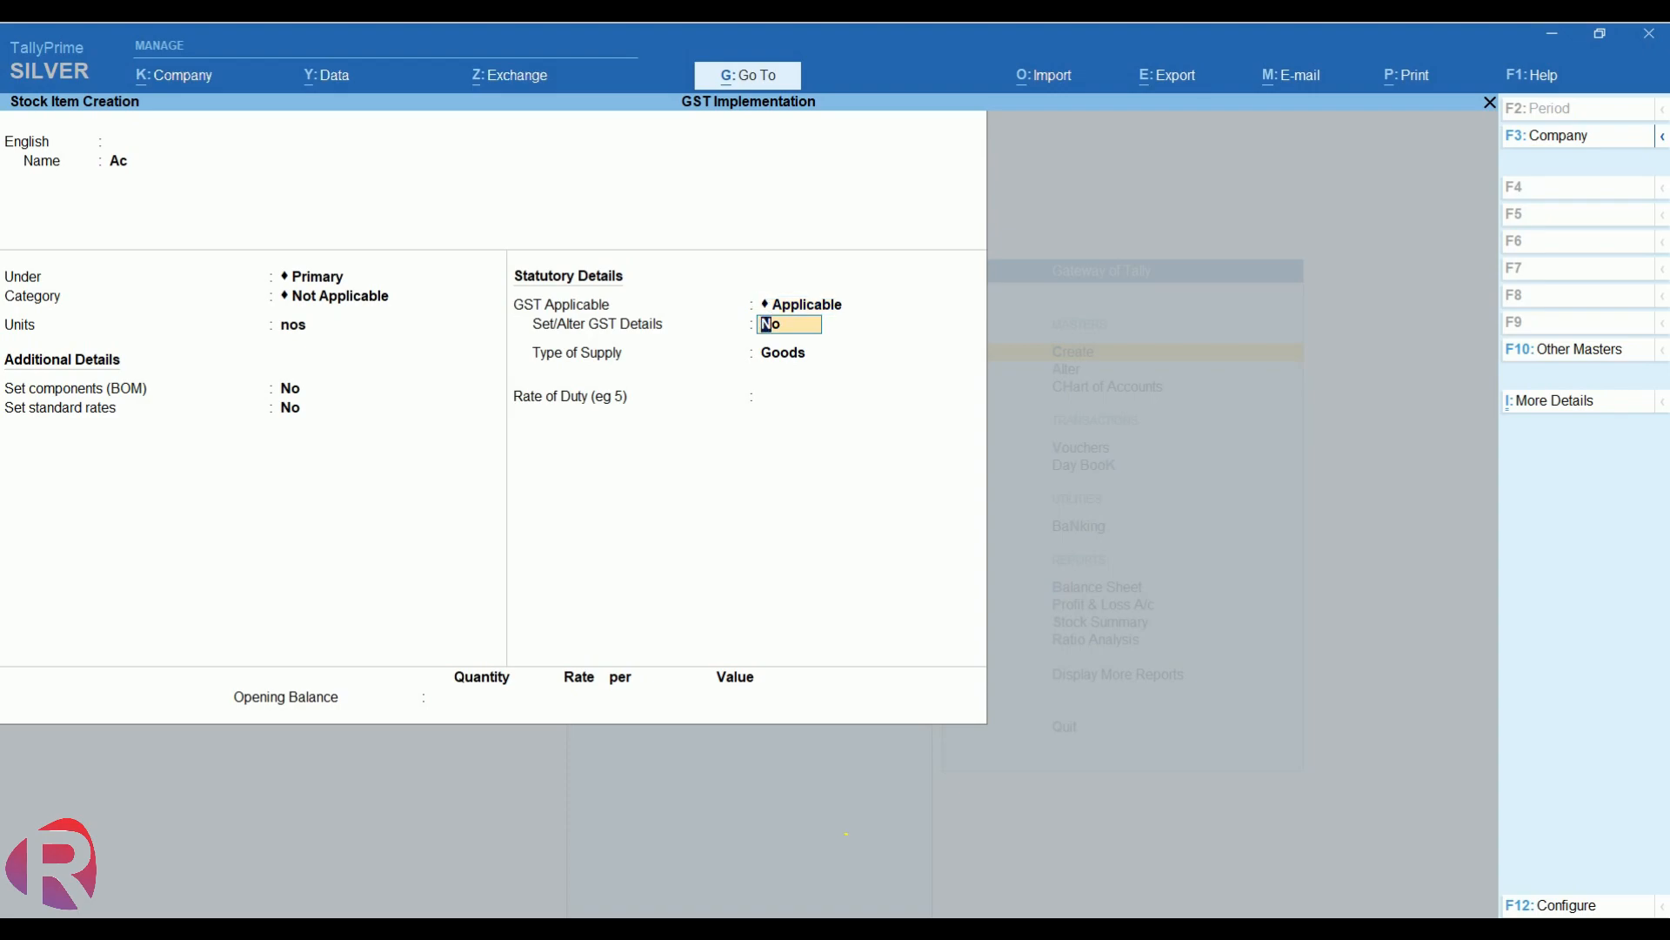
pyautogui.write('y')
pyautogui.press('Return')
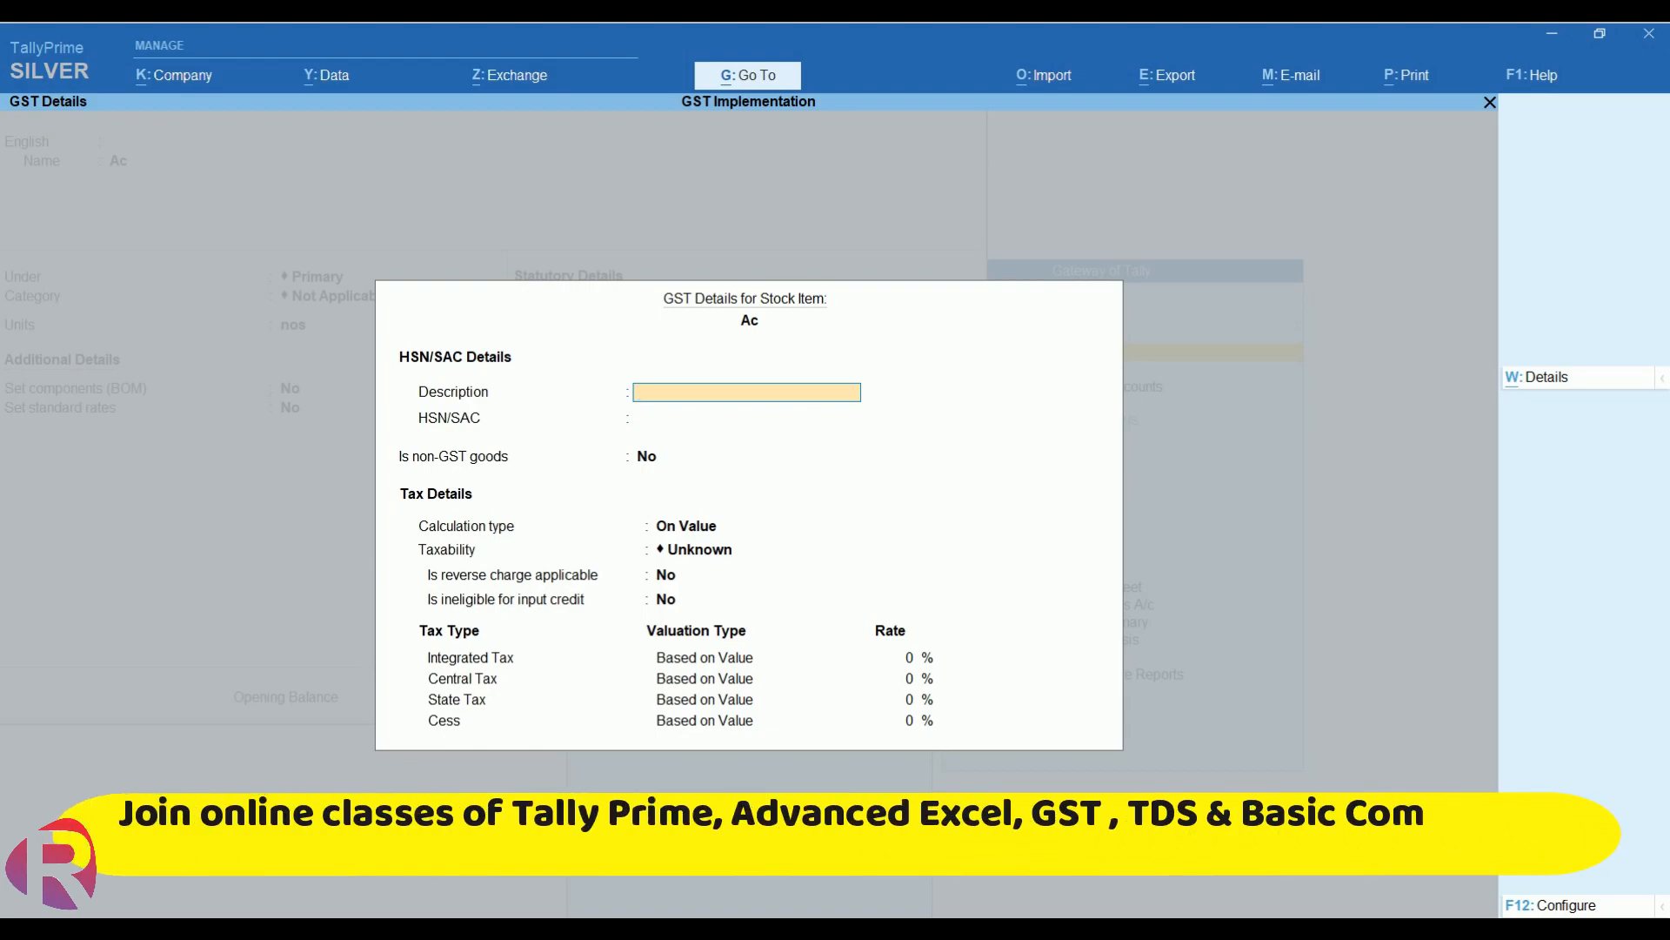
# - Review the GST Details F12 configuration, keeping all options enabled
pyautogui.click(1594, 900)
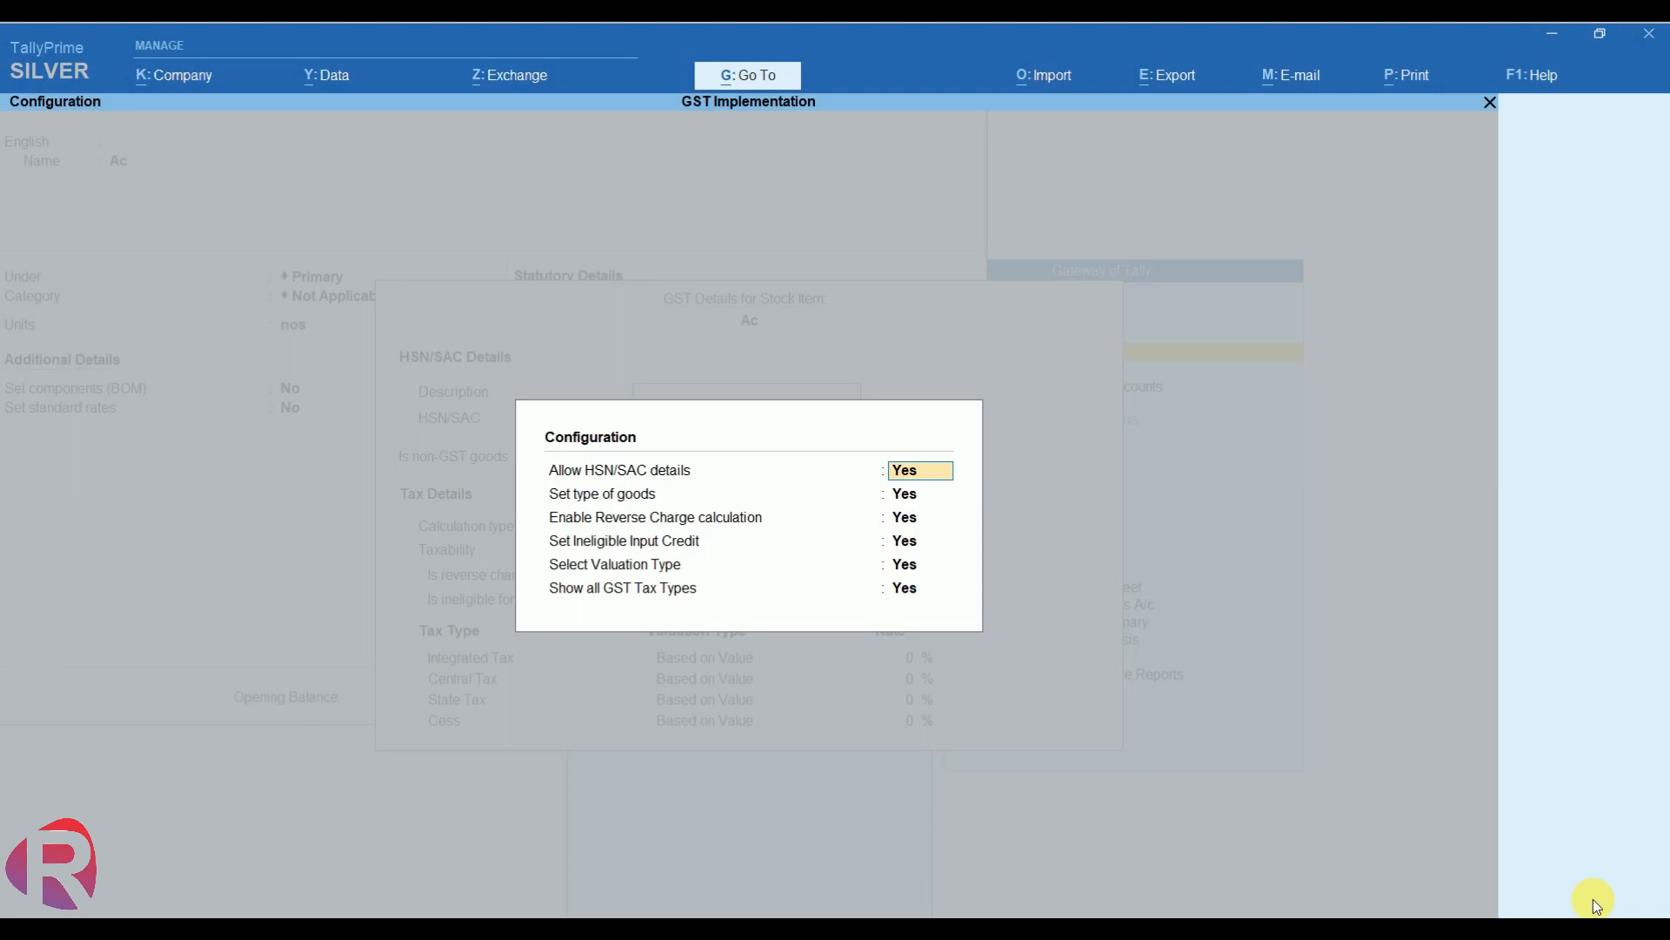
pyautogui.press('Return')
pyautogui.press('Return')
pyautogui.press('Return')
pyautogui.press('Return')
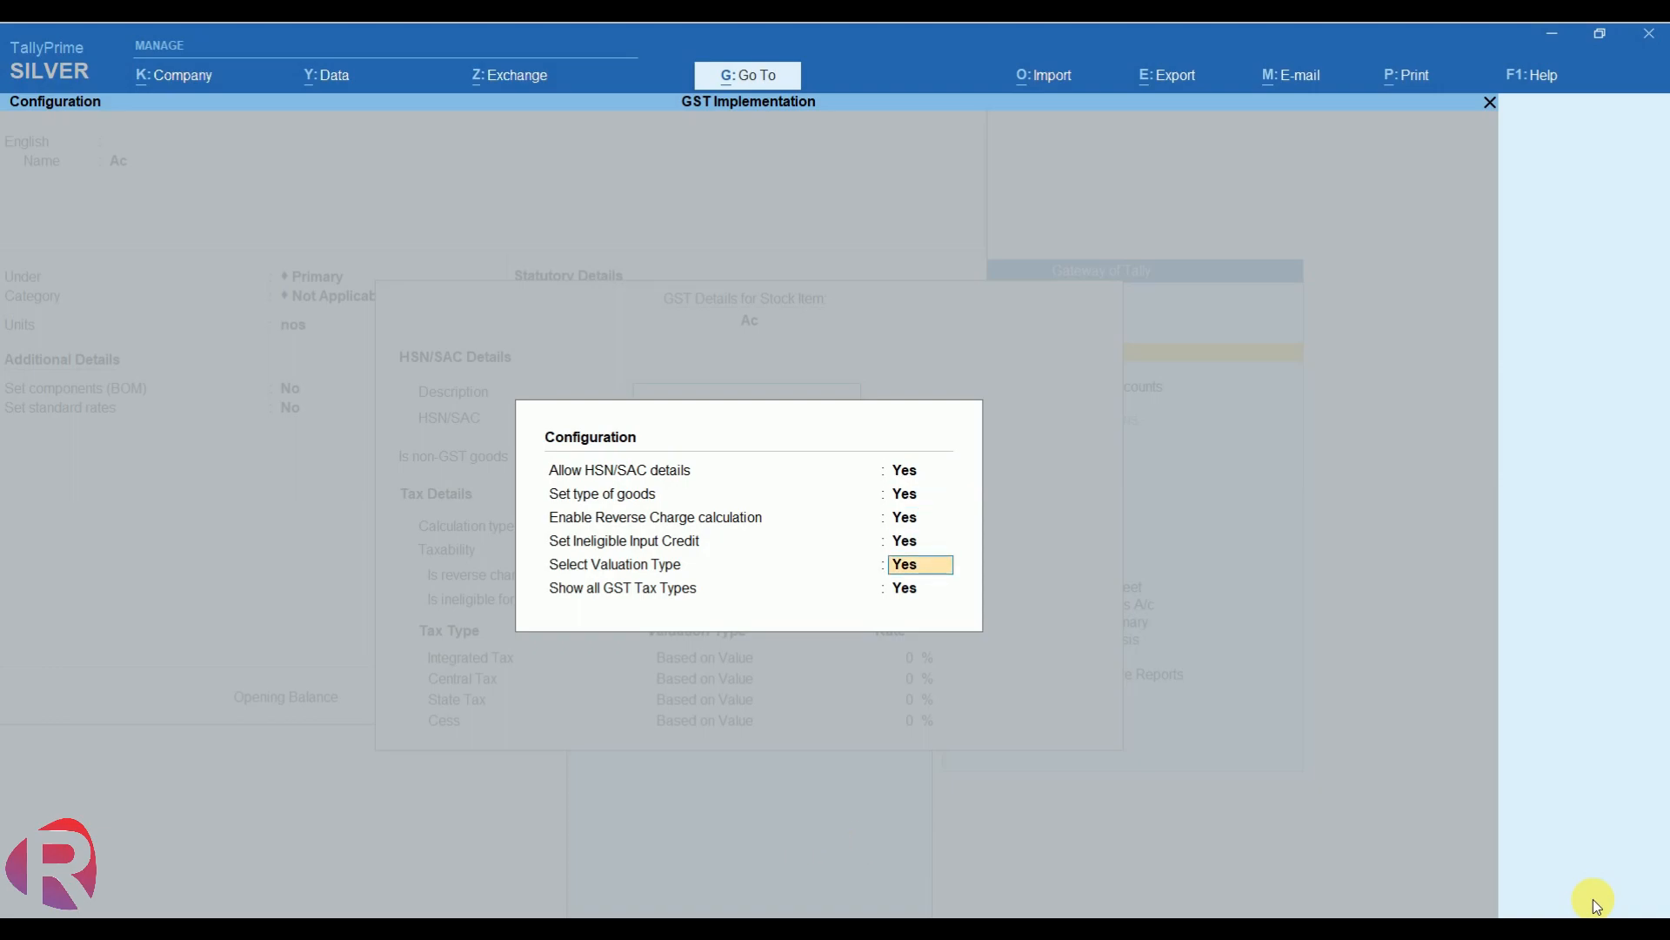
pyautogui.press('Return')
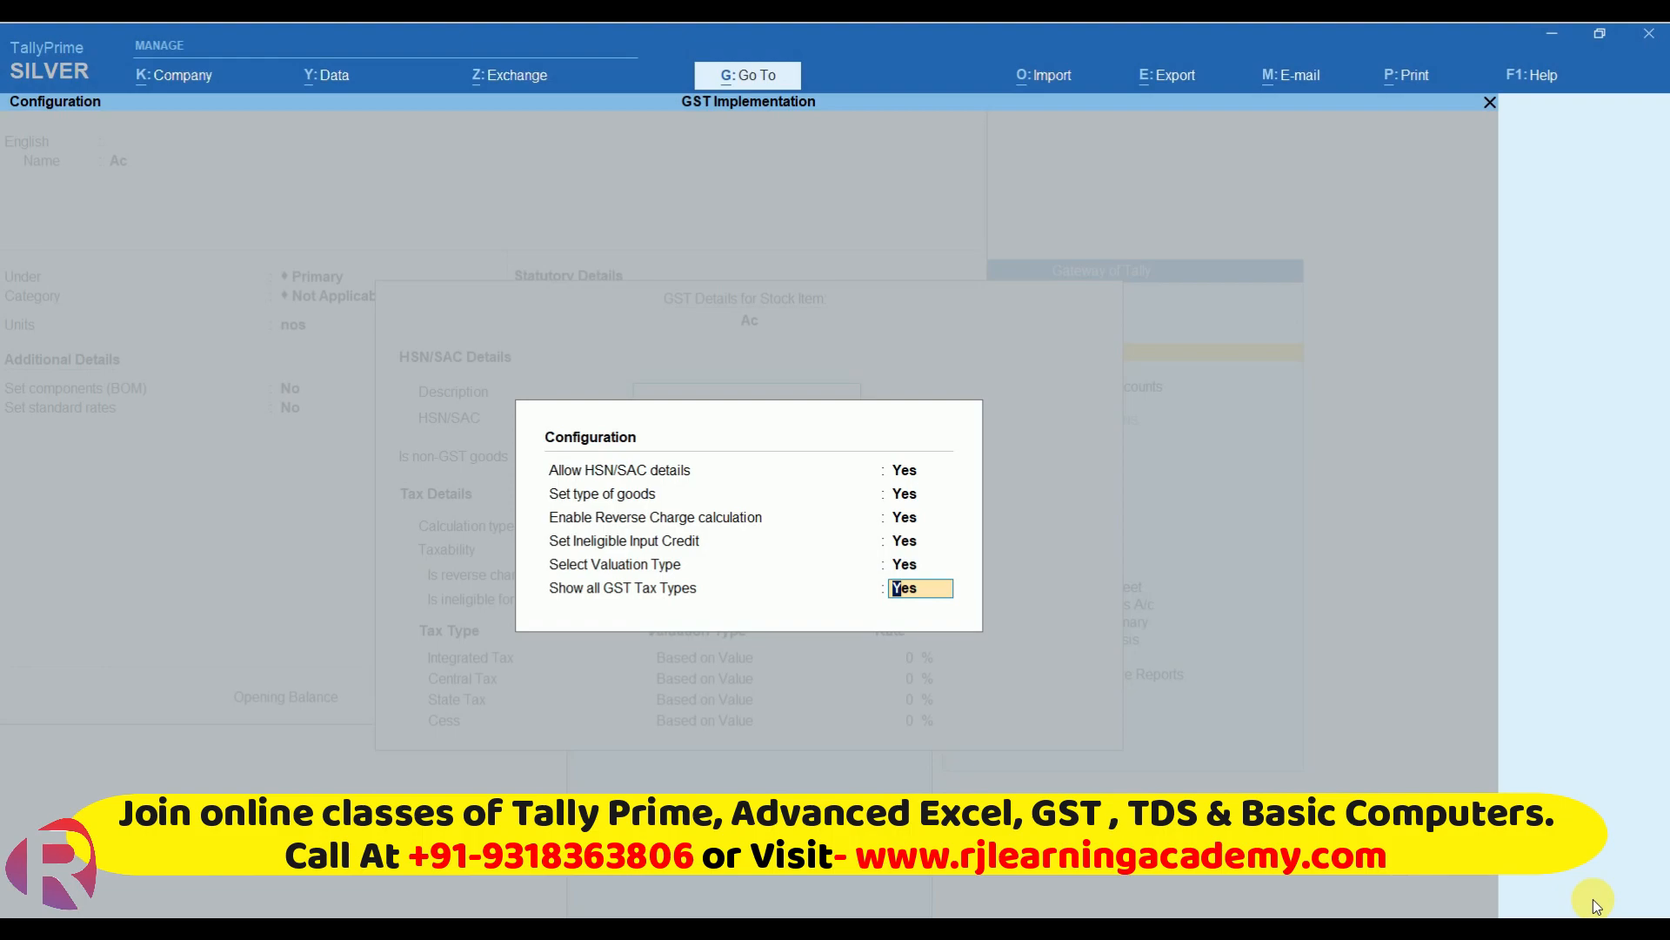
pyautogui.press('Return')
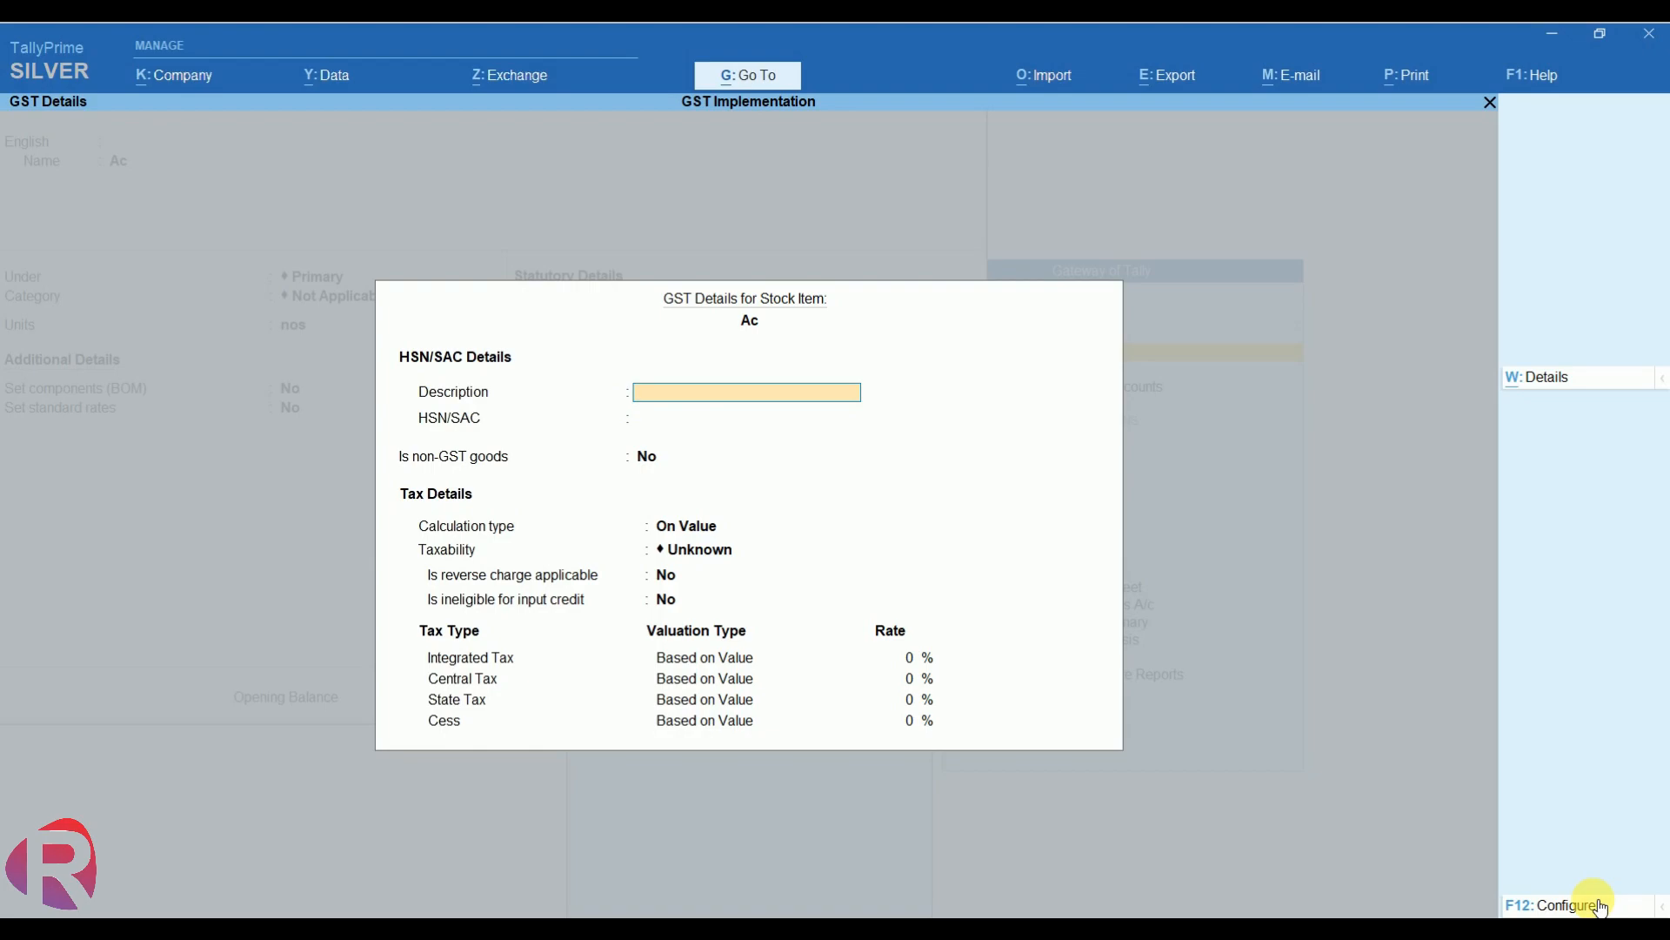
# - Enter description Electronics, HSN 41526, and Taxable taxability for Ac
pyautogui.write('Electronics')
pyautogui.press('Return')
pyautogui.write('41526')
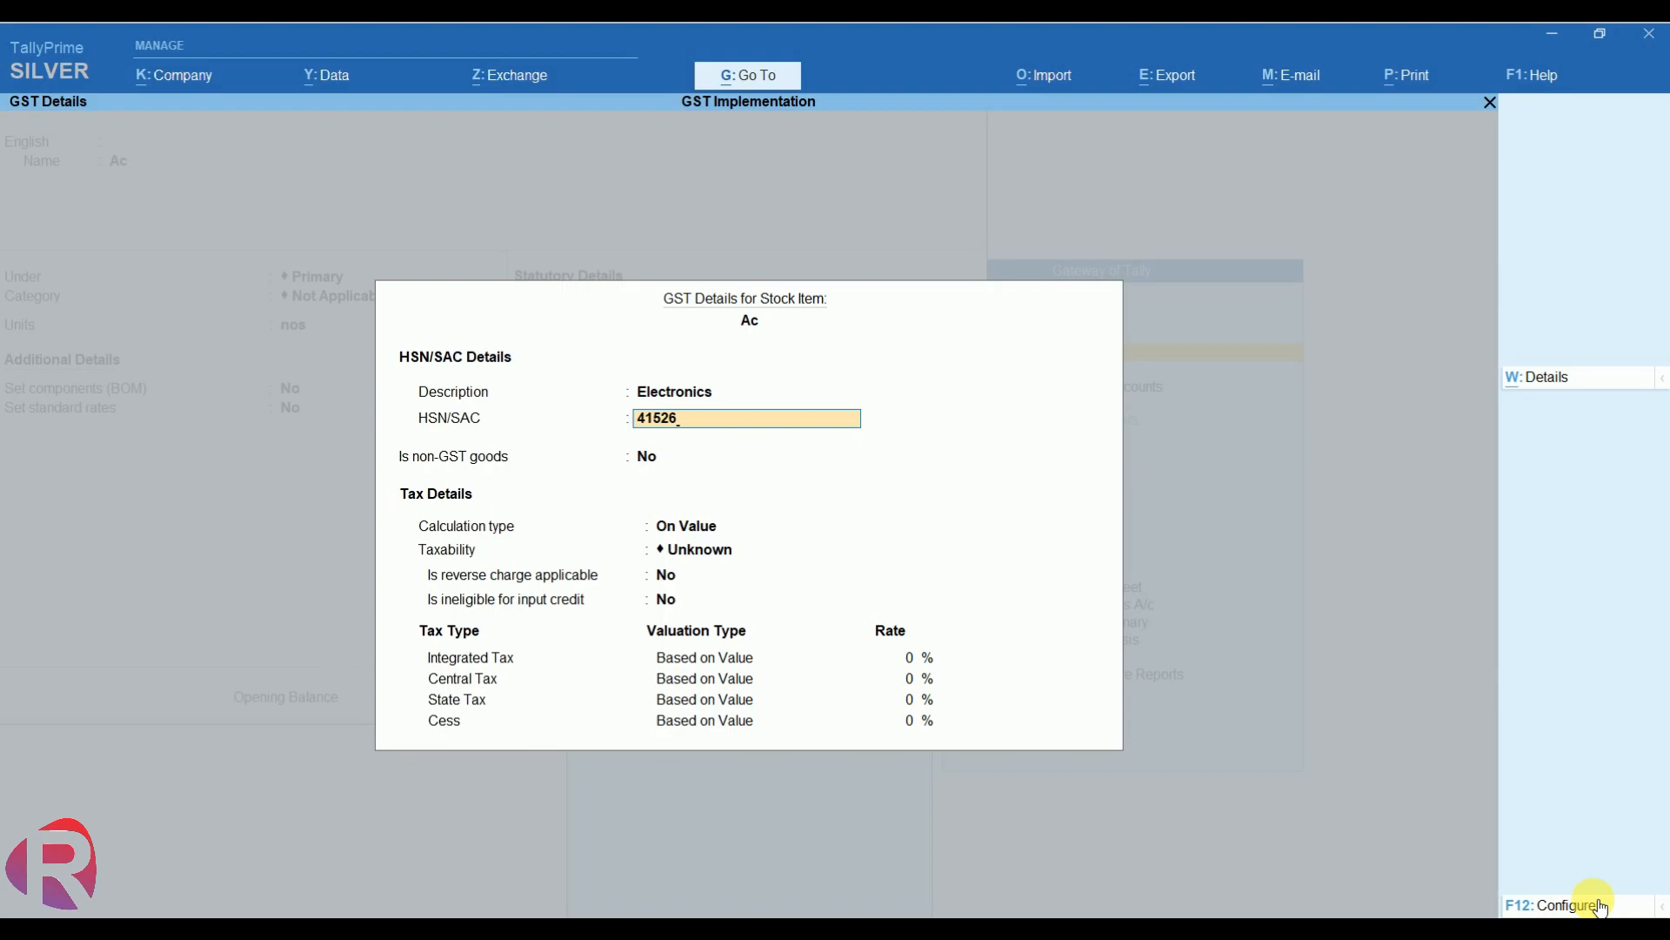
pyautogui.press('Return')
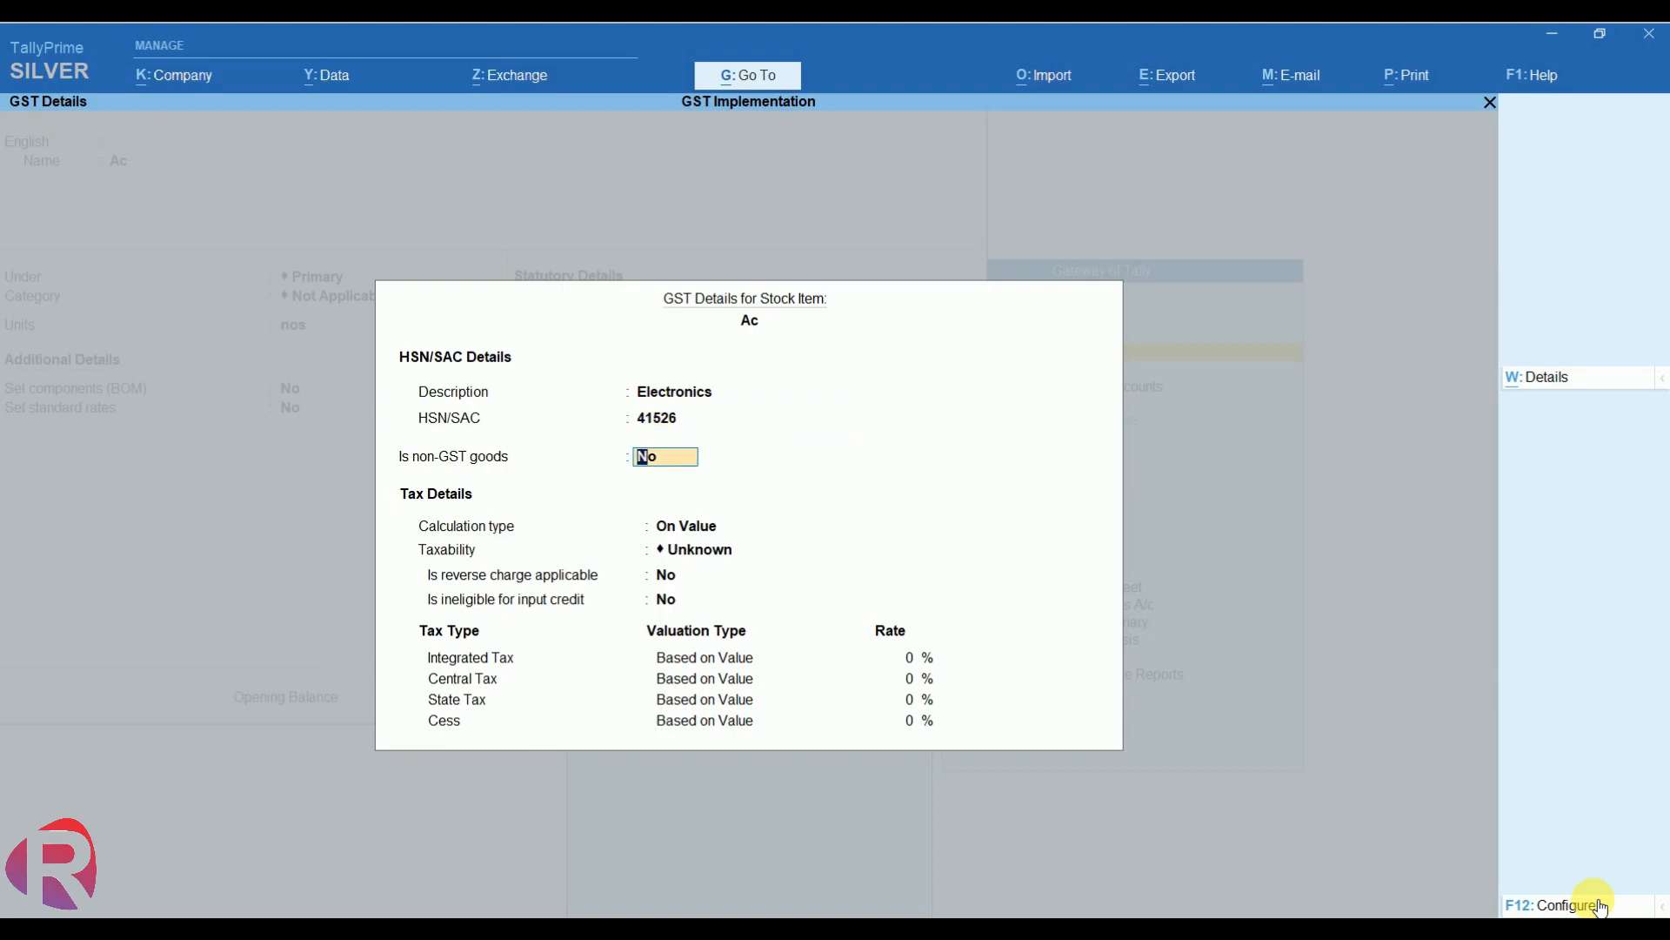
pyautogui.press('Return')
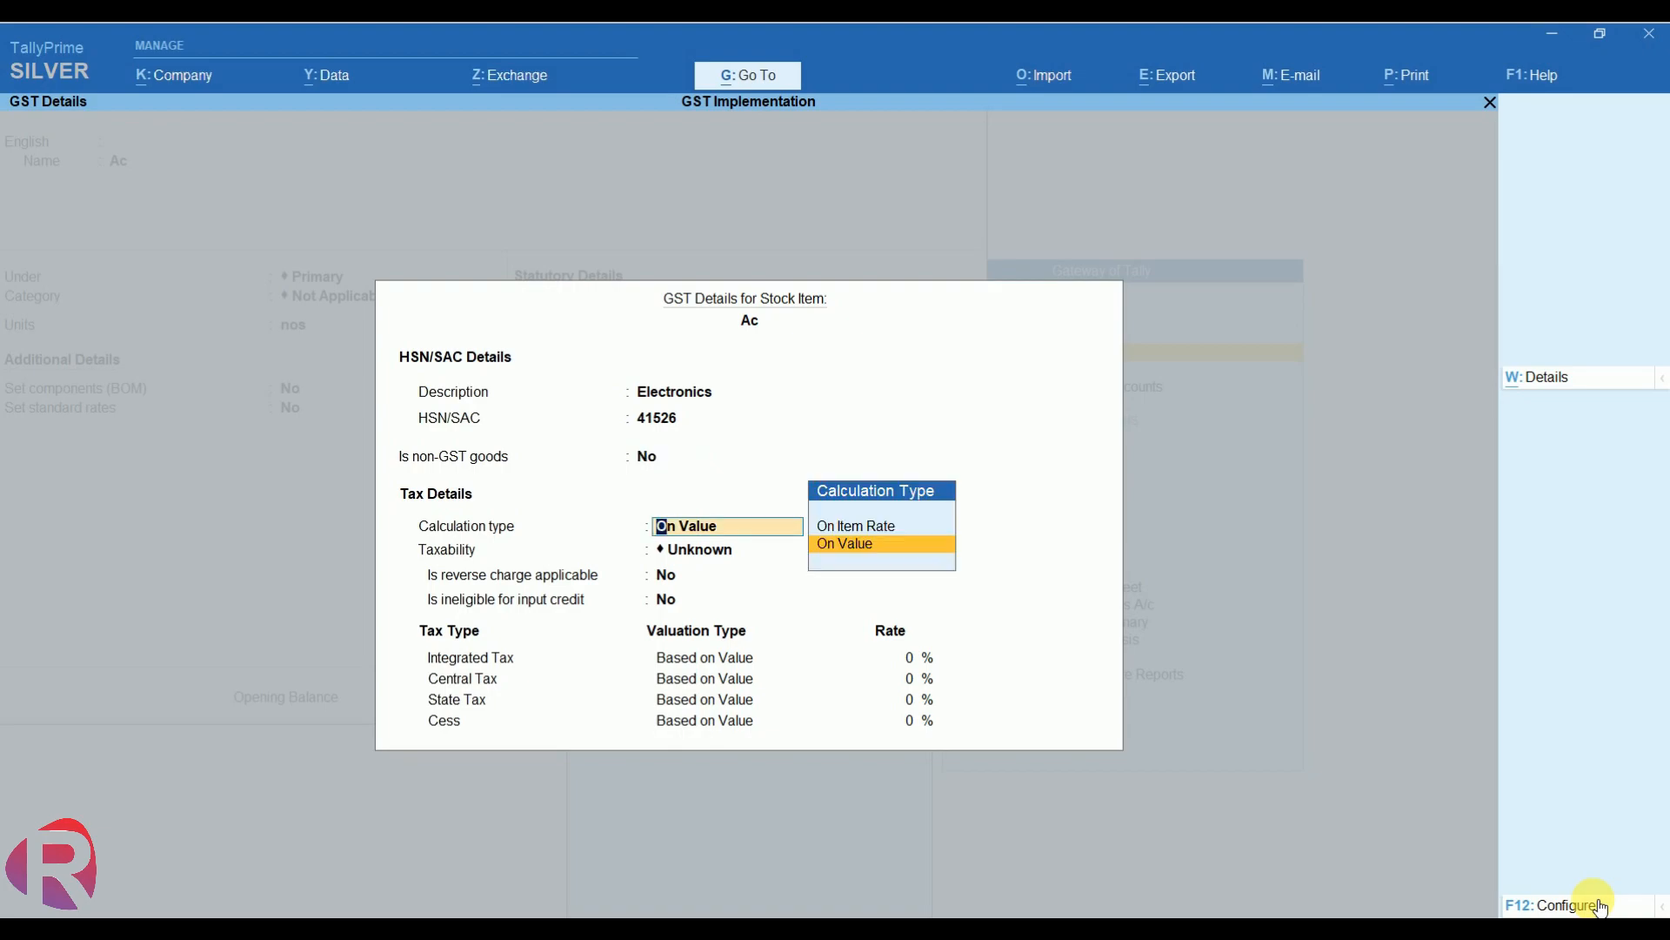
pyautogui.press('Return')
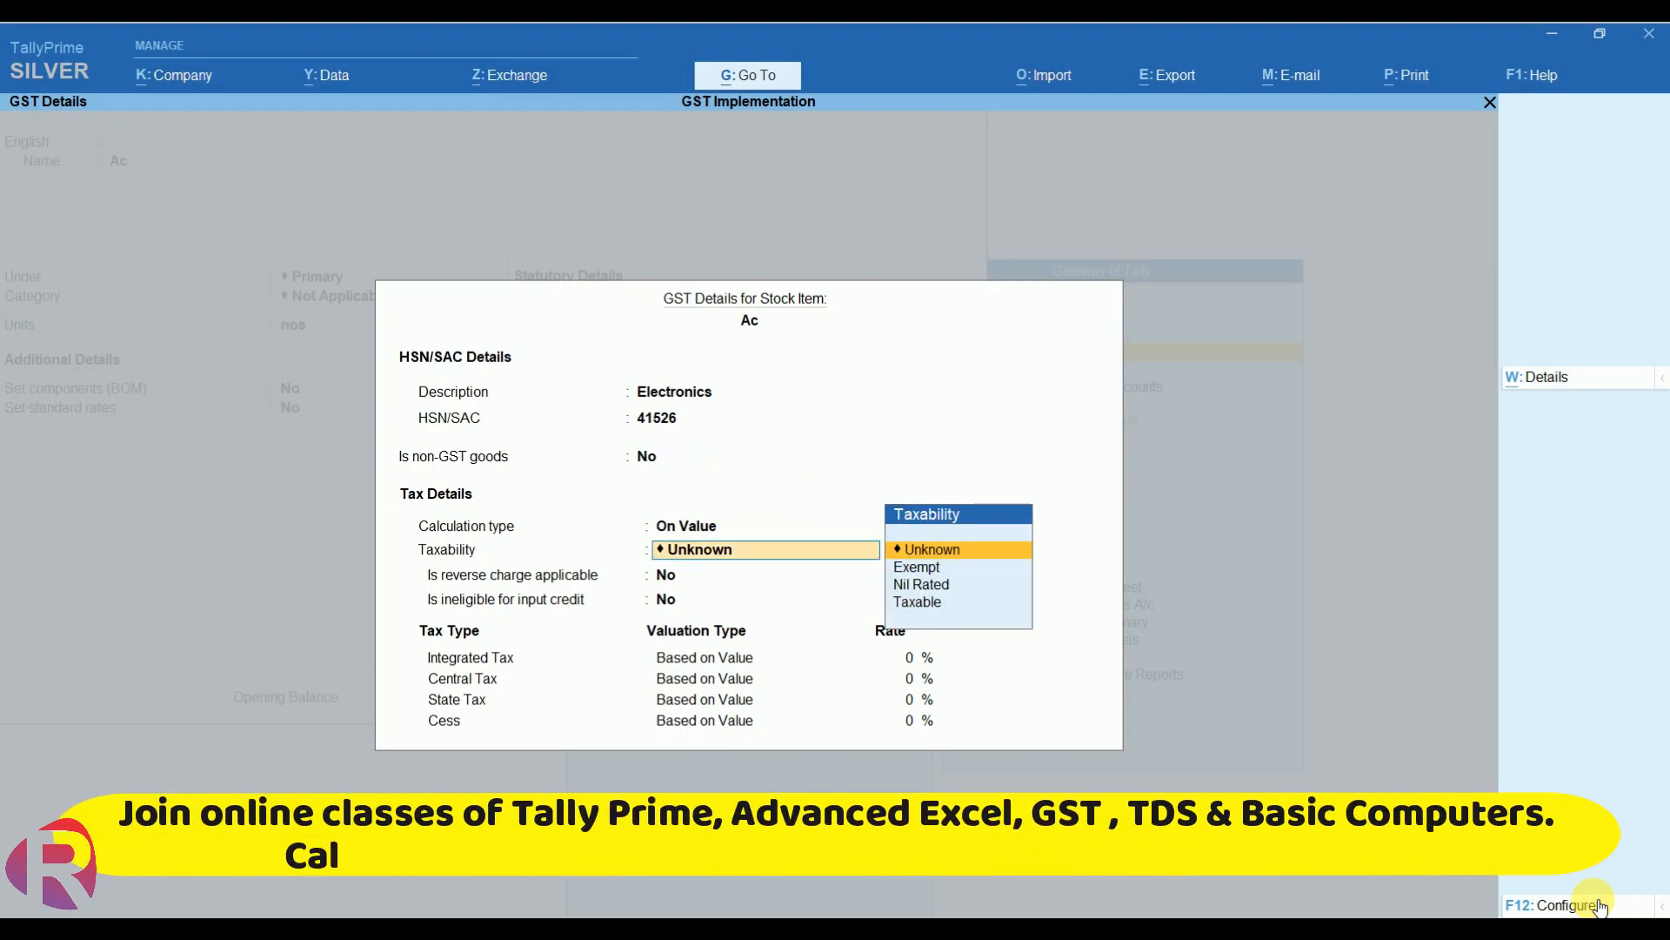
pyautogui.press('Down')
pyautogui.press('Down')
pyautogui.press('Down')
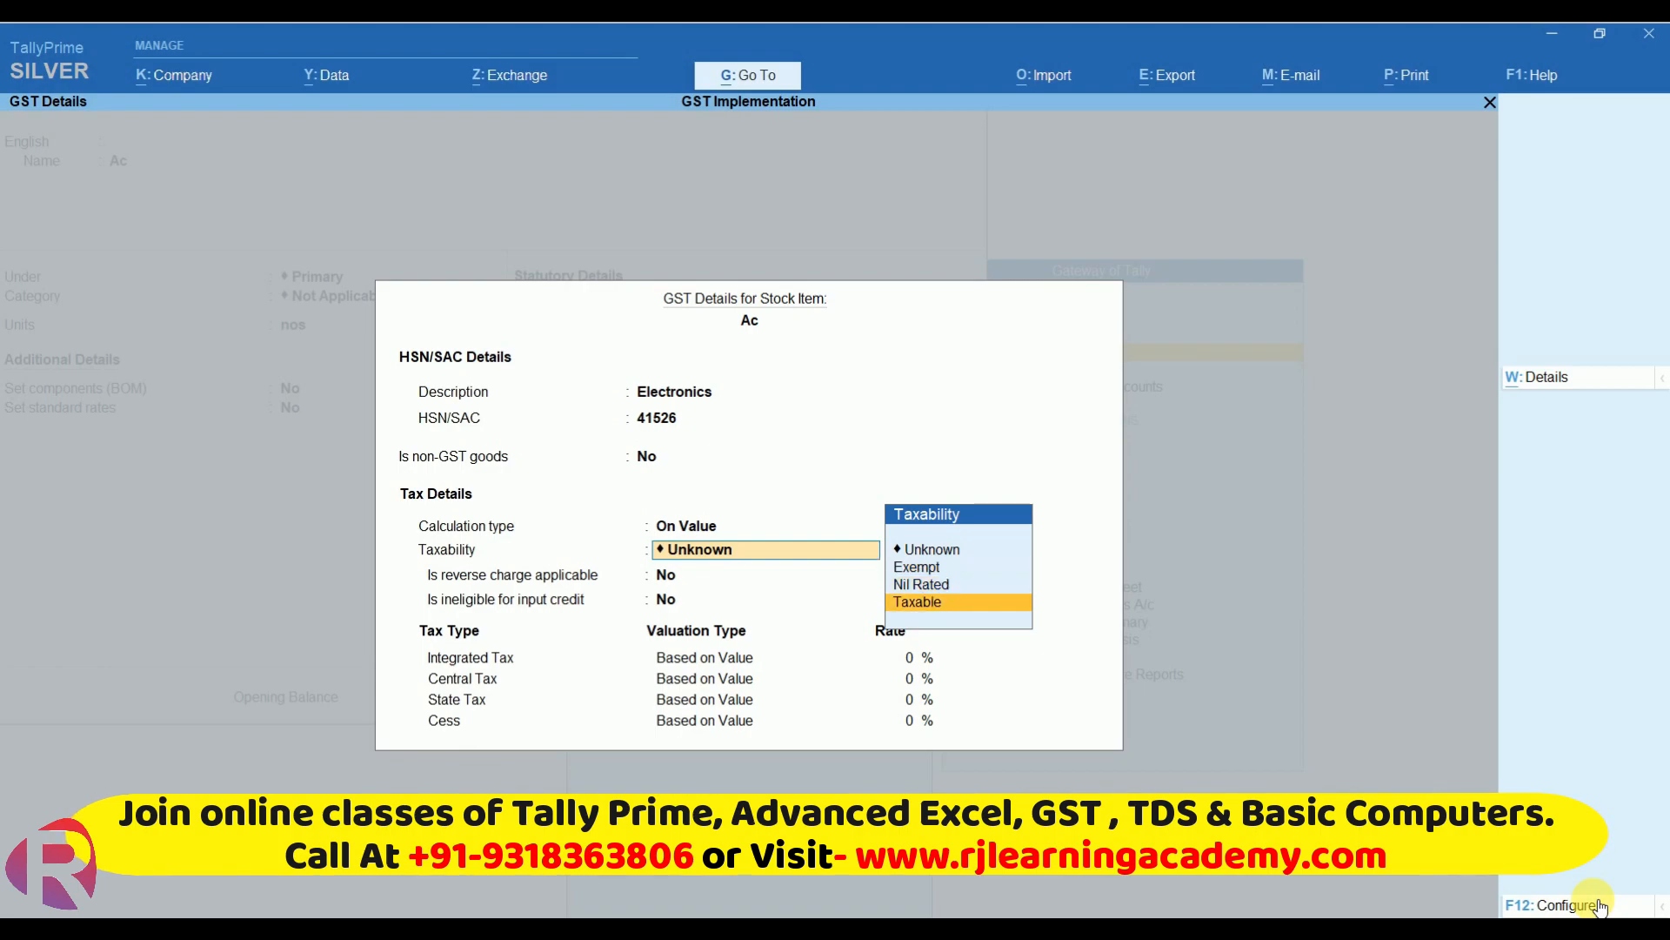
pyautogui.press('Return')
pyautogui.press('Return')
pyautogui.press('Return')
# - Set 18% IGST with 9% CGST/SGST, keep Goods at 0 duty, and finish Ac
pyautogui.write('18')
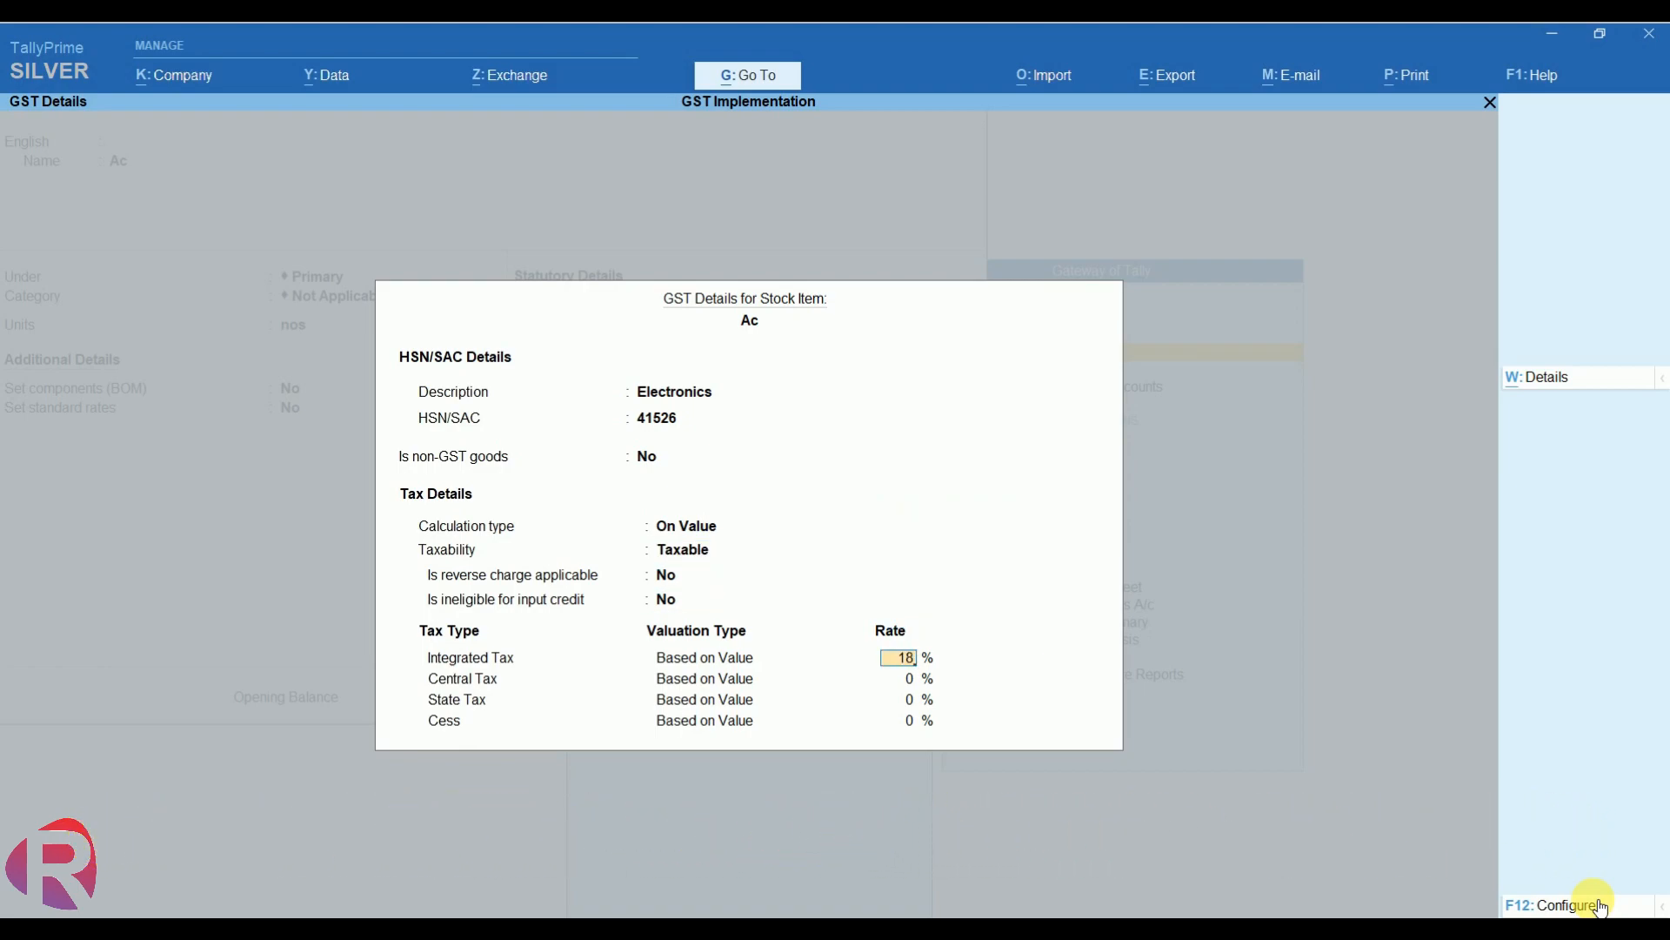
pyautogui.press('Return')
pyautogui.press('Return')
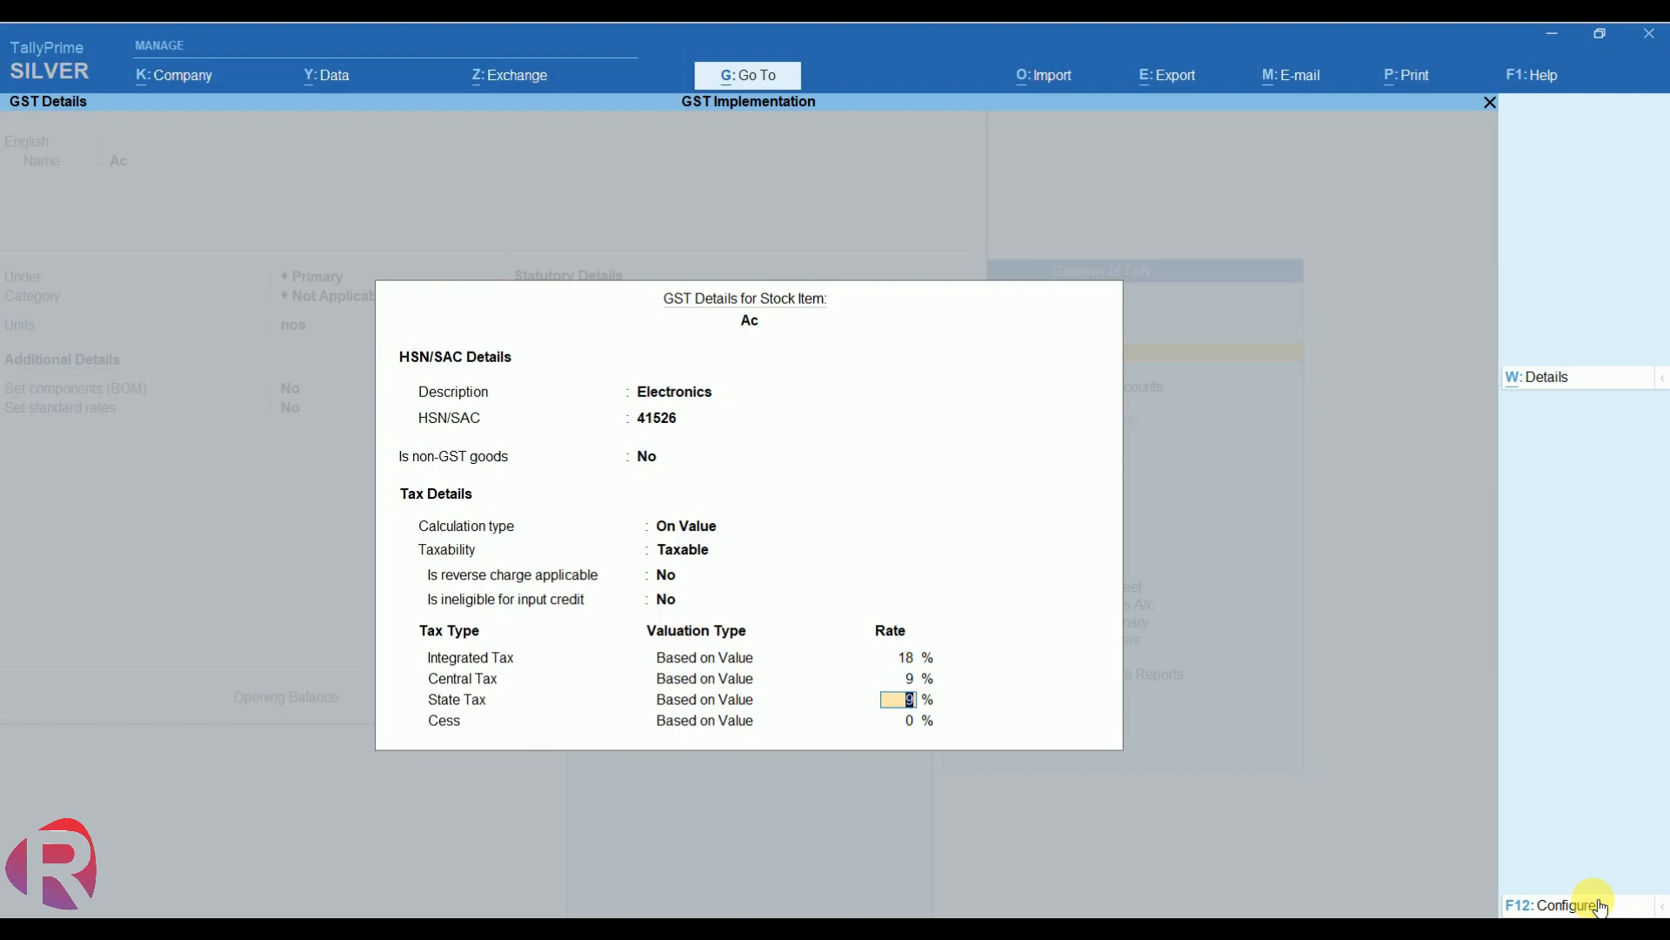
pyautogui.hotkey('shift', 'Tab')
pyautogui.press('Return')
pyautogui.press('Return')
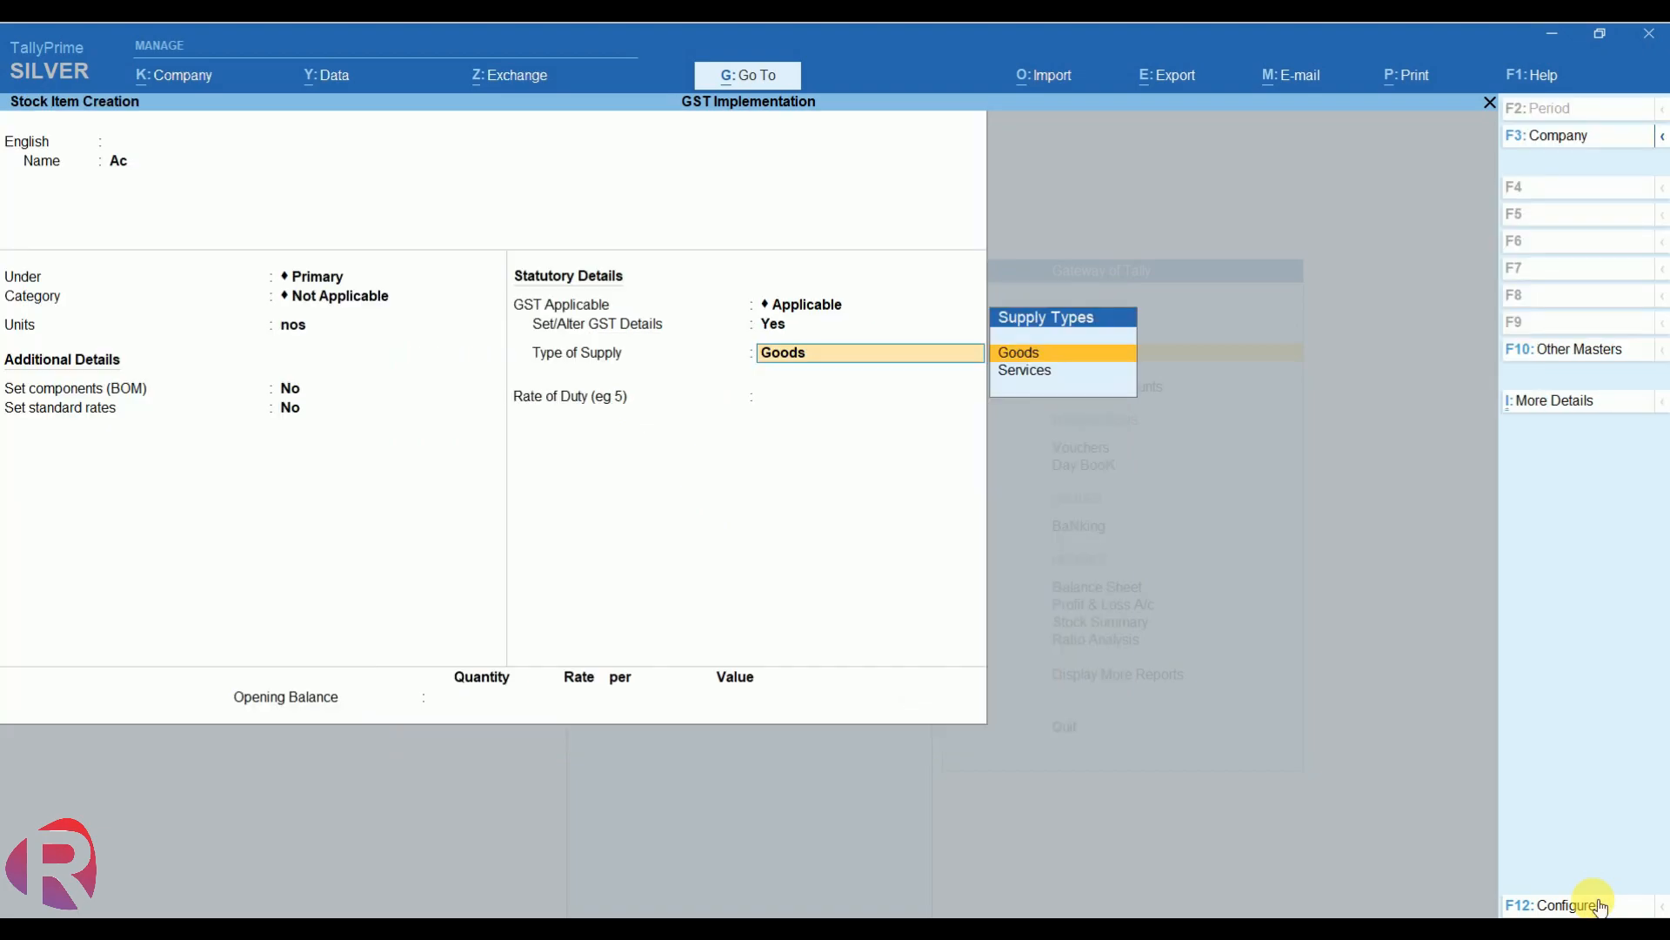
pyautogui.press('Return')
pyautogui.press('BackSpace')
pyautogui.press('Return')
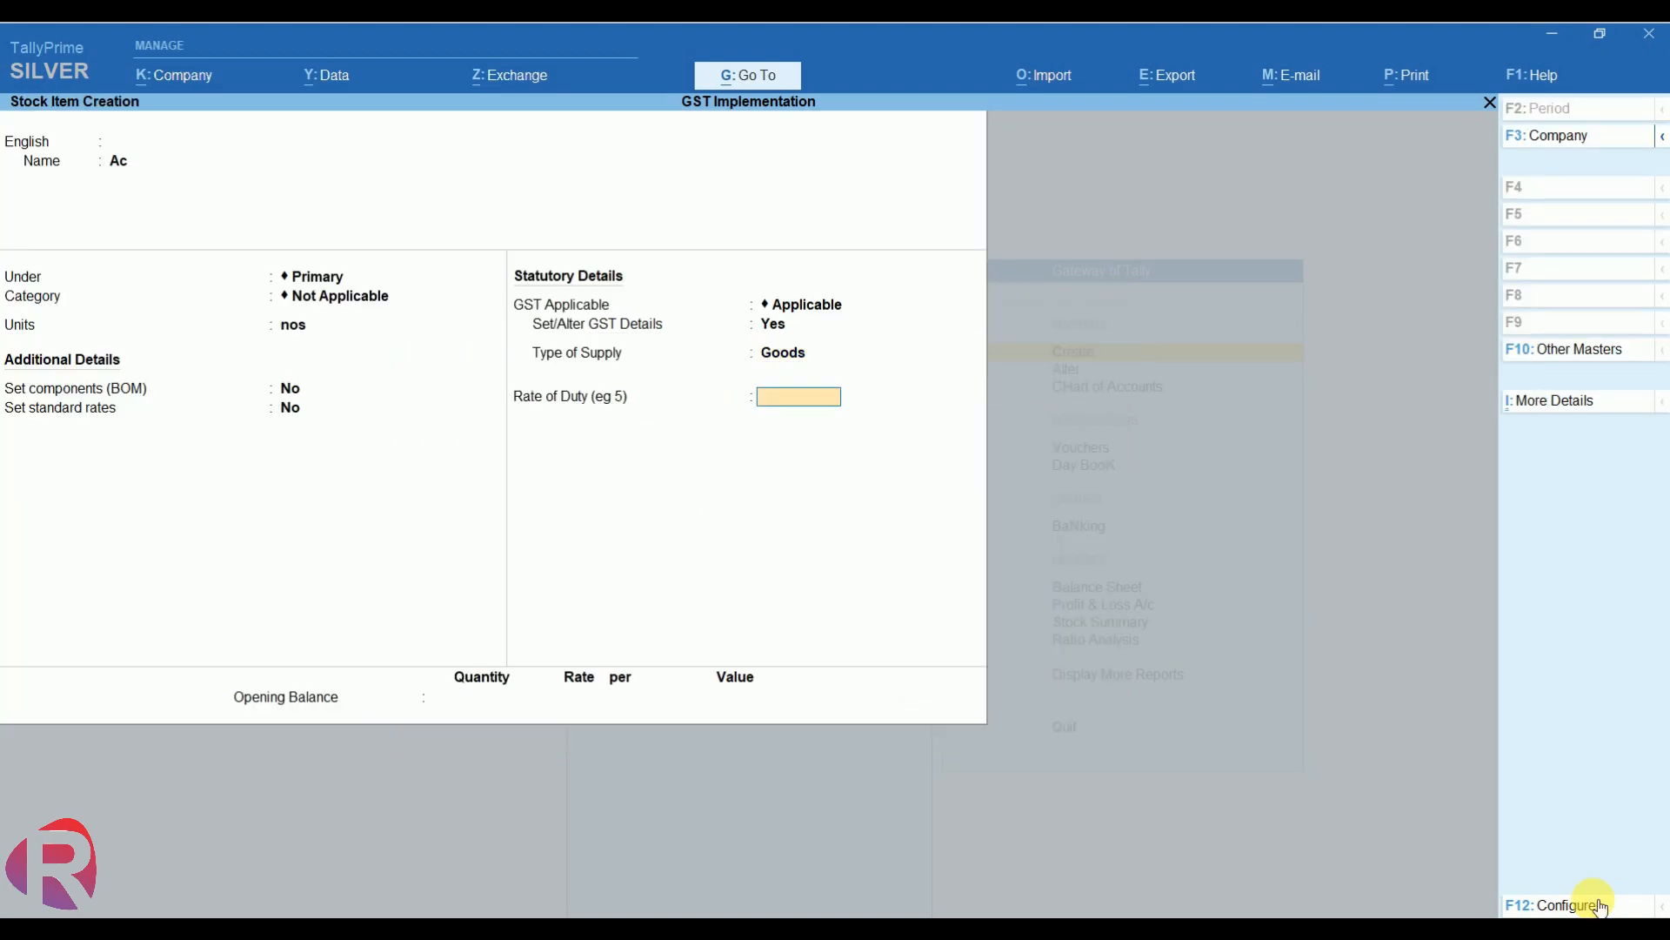
pyautogui.press('Return')
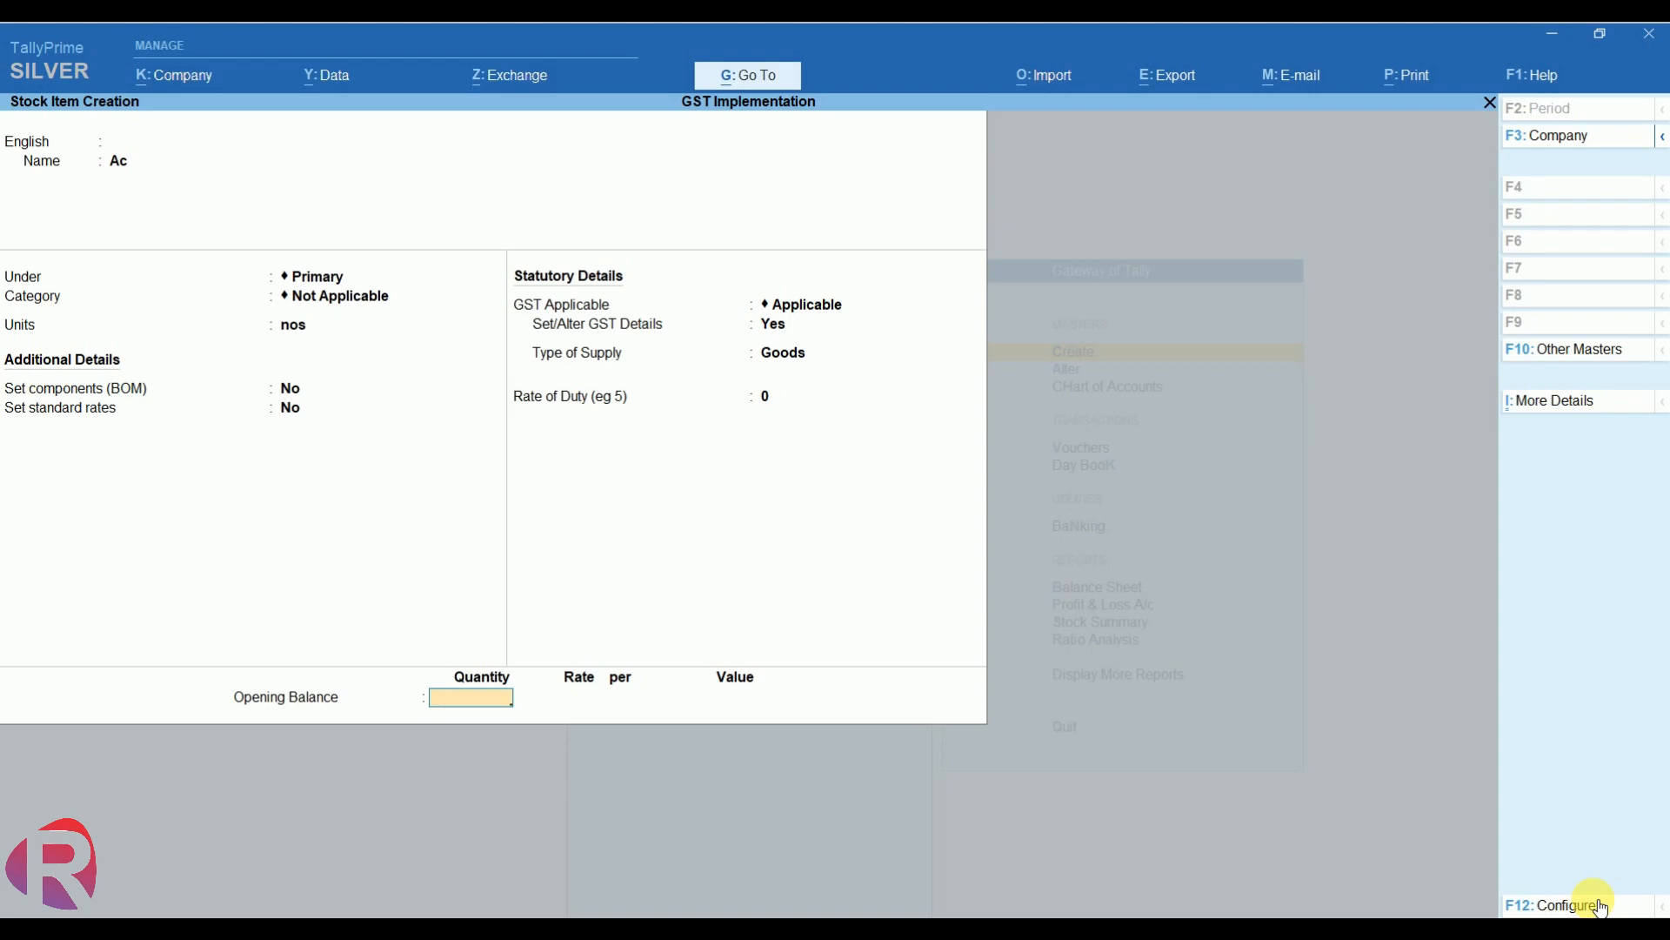
pyautogui.press('Return')
# - Save item Ac, then create item Fan with unit nos
pyautogui.press('Return')
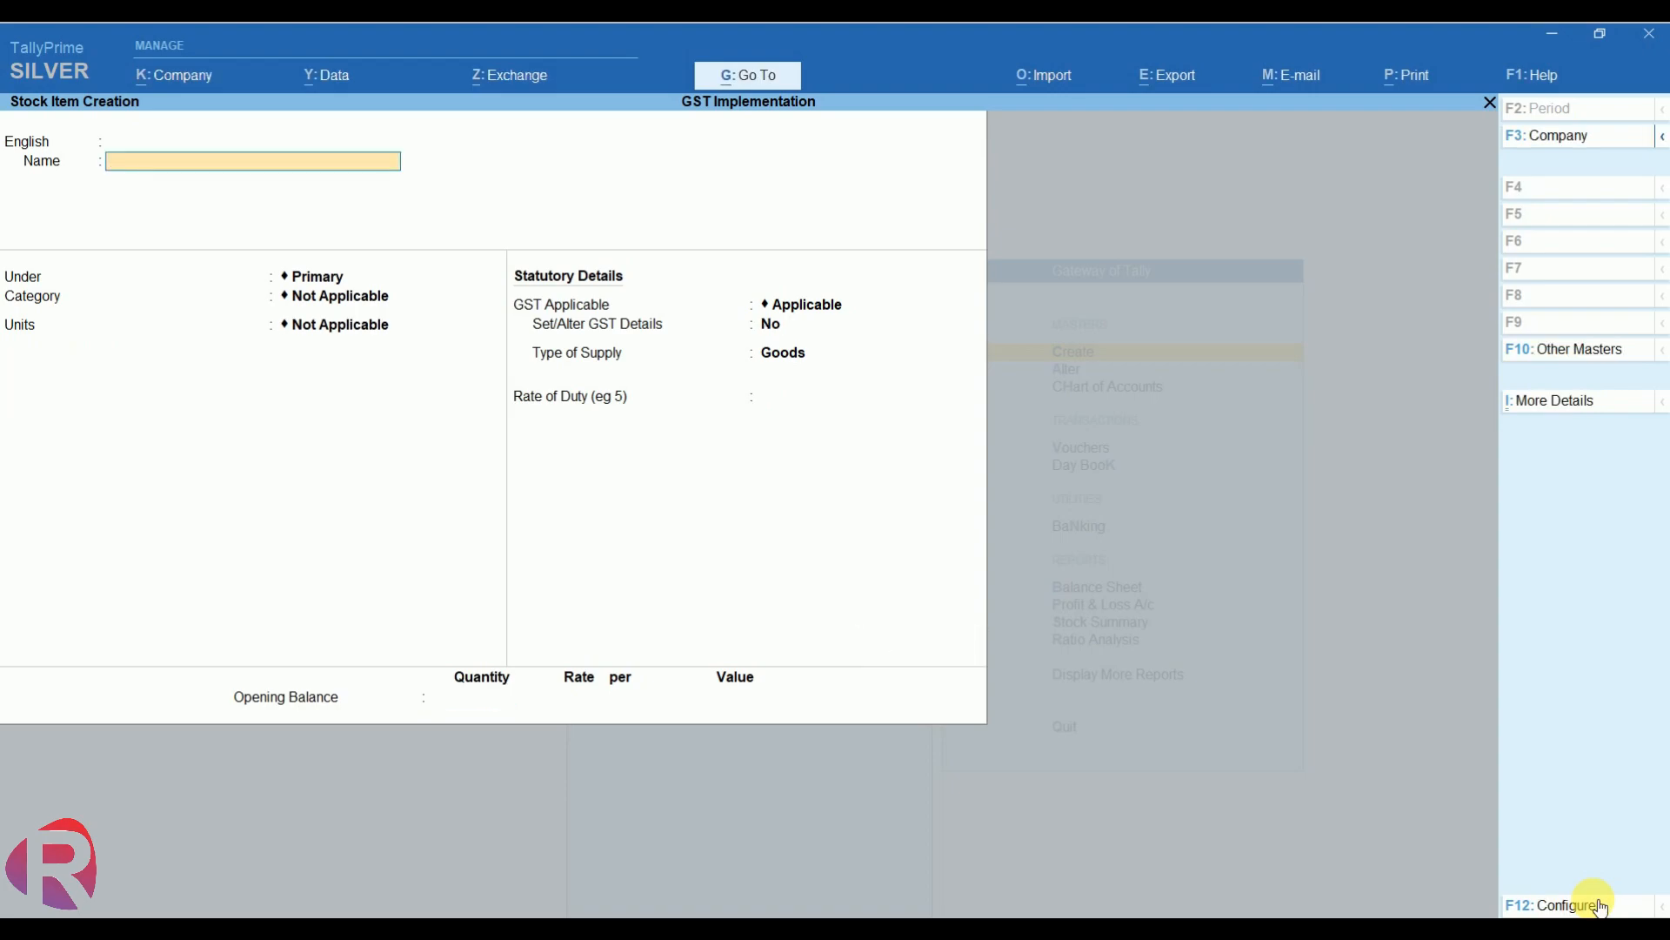
pyautogui.write('Fair')
pyautogui.press('Return')
pyautogui.press('Return')
pyautogui.press('Return')
pyautogui.press('Return')
pyautogui.press('Return')
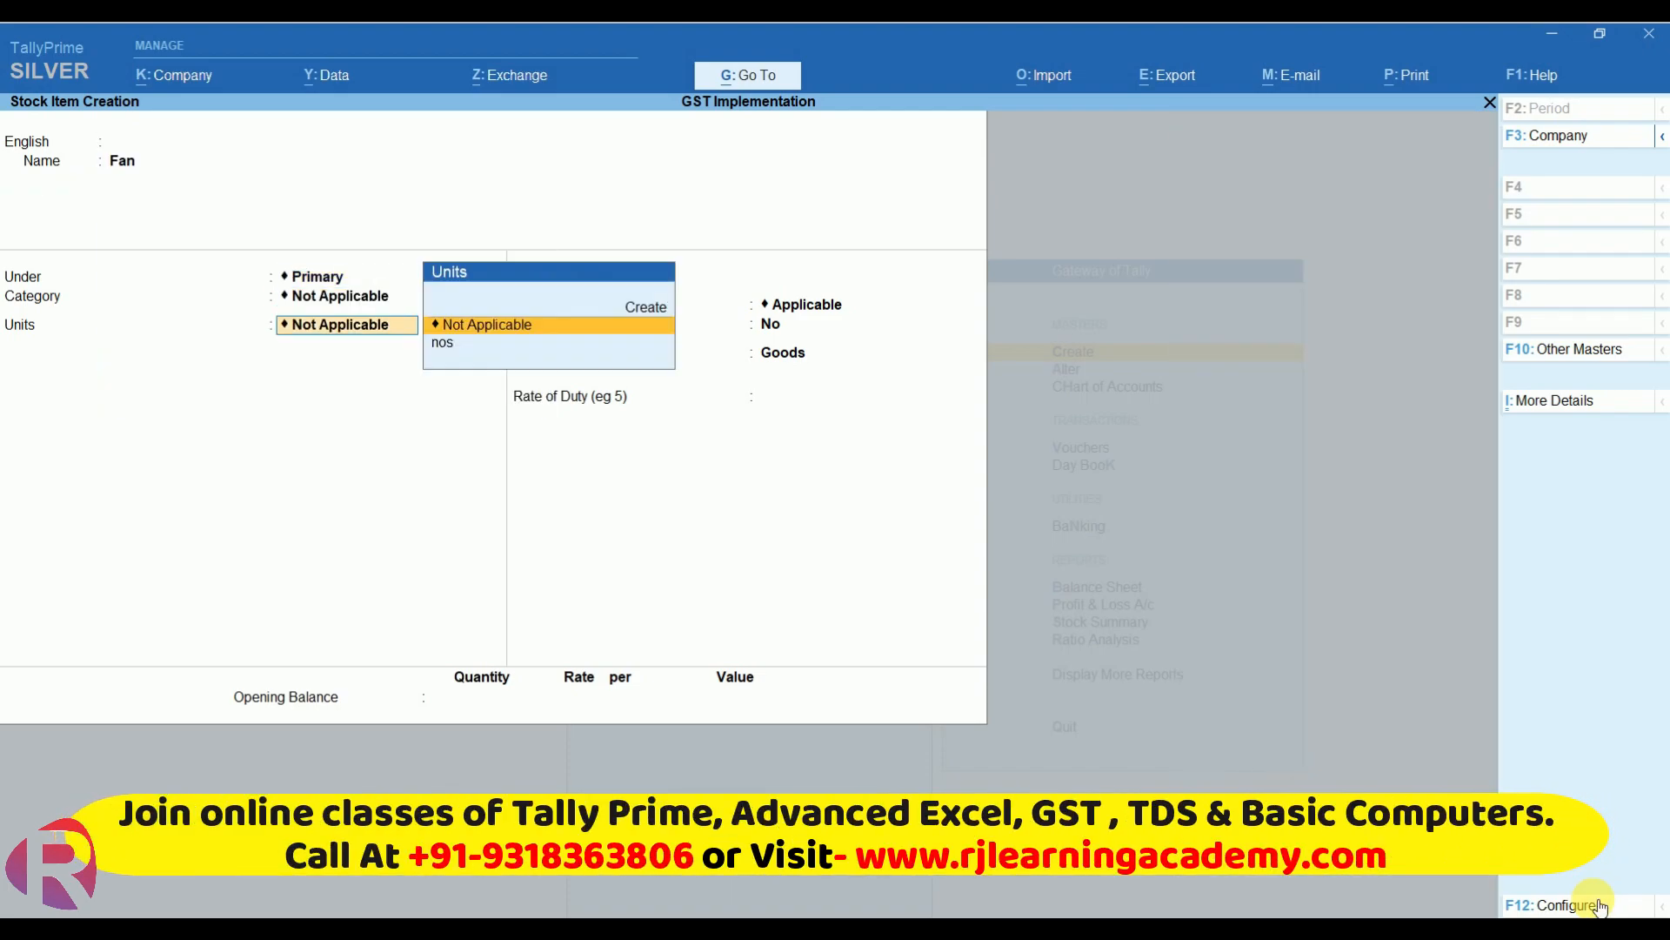
pyautogui.press('Down')
pyautogui.press('Return')
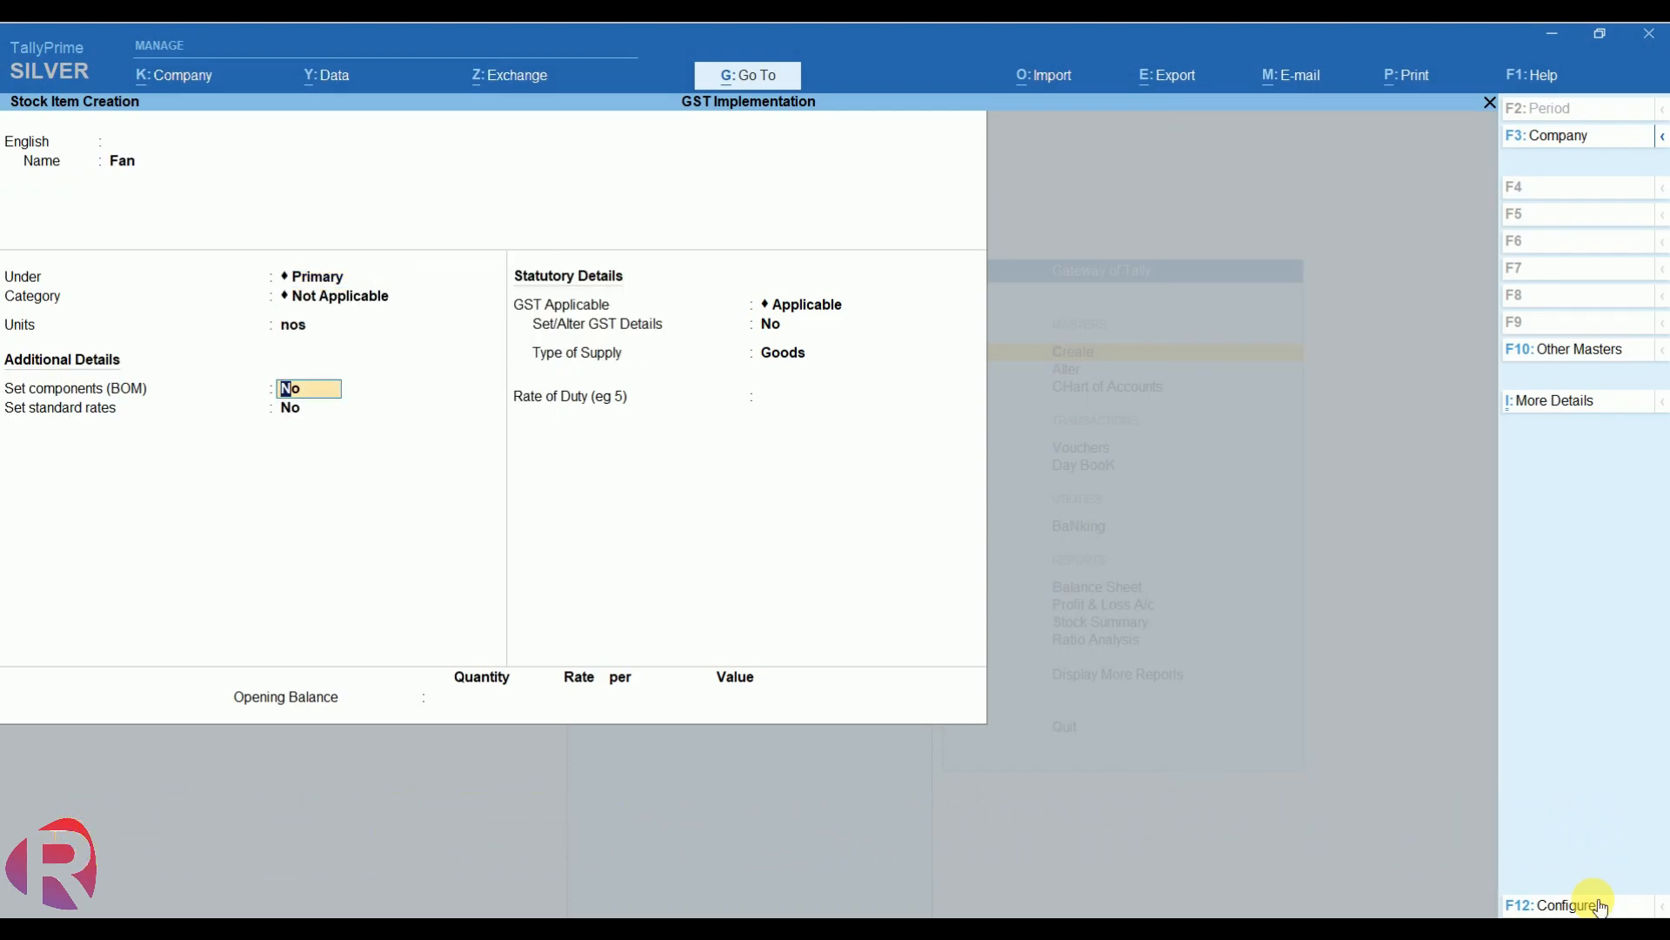
pyautogui.press('Return')
pyautogui.press('Return')
# - Enable GST details for Fan and enter HSN code 8596
pyautogui.press('Return')
pyautogui.write('y')
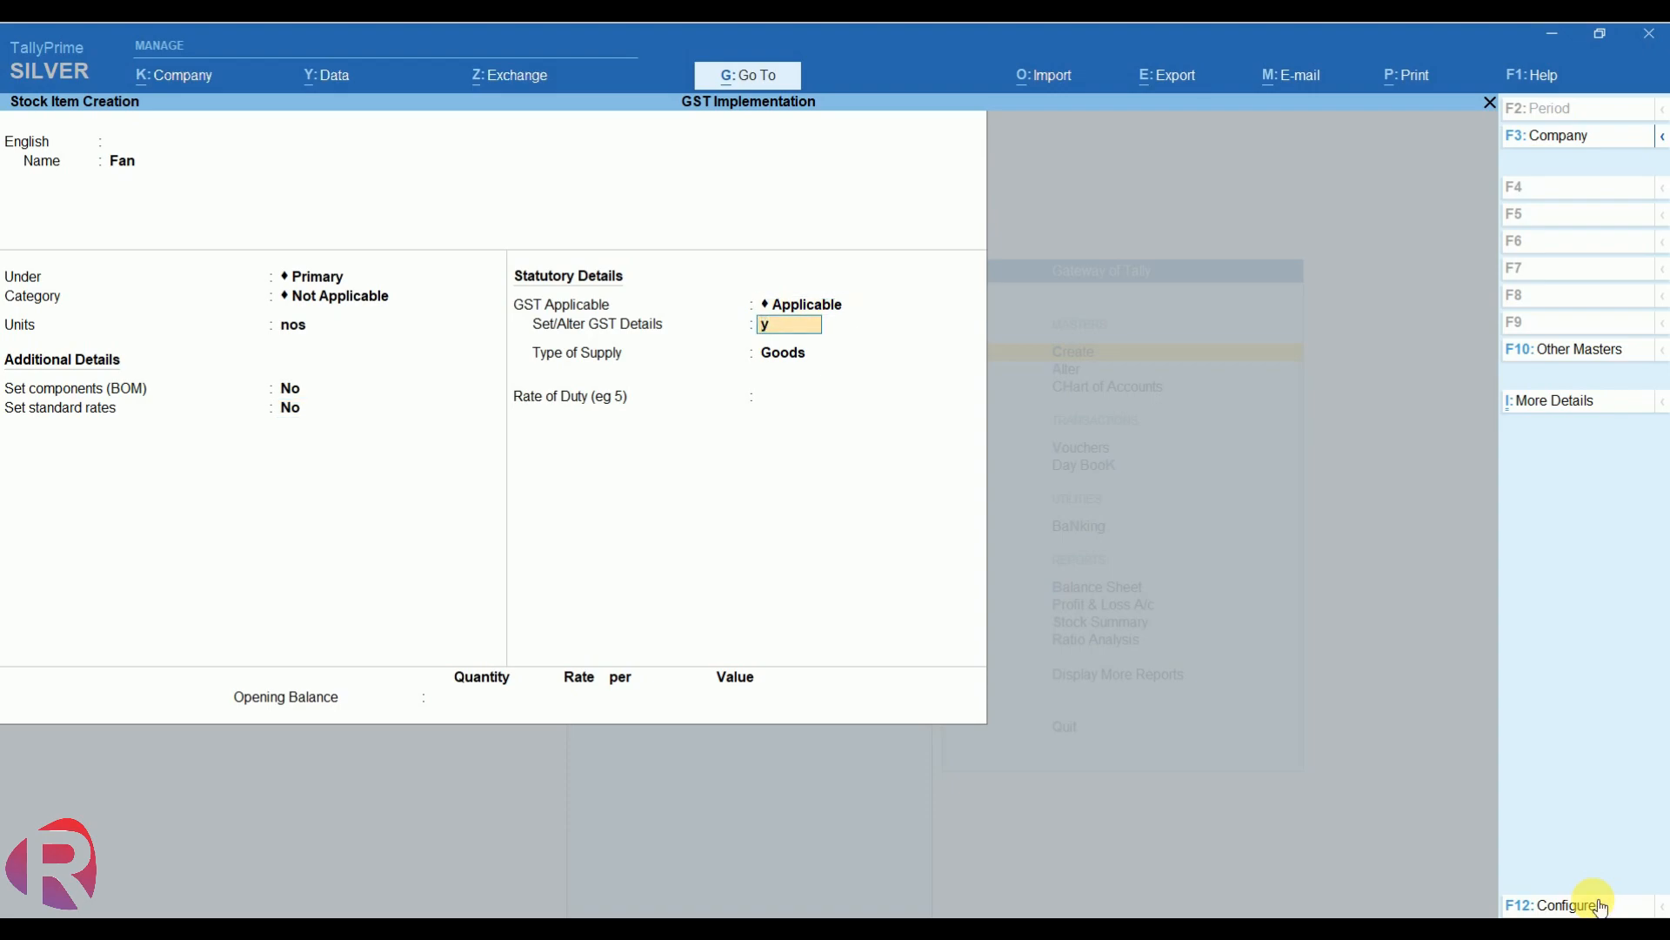
pyautogui.press('Return')
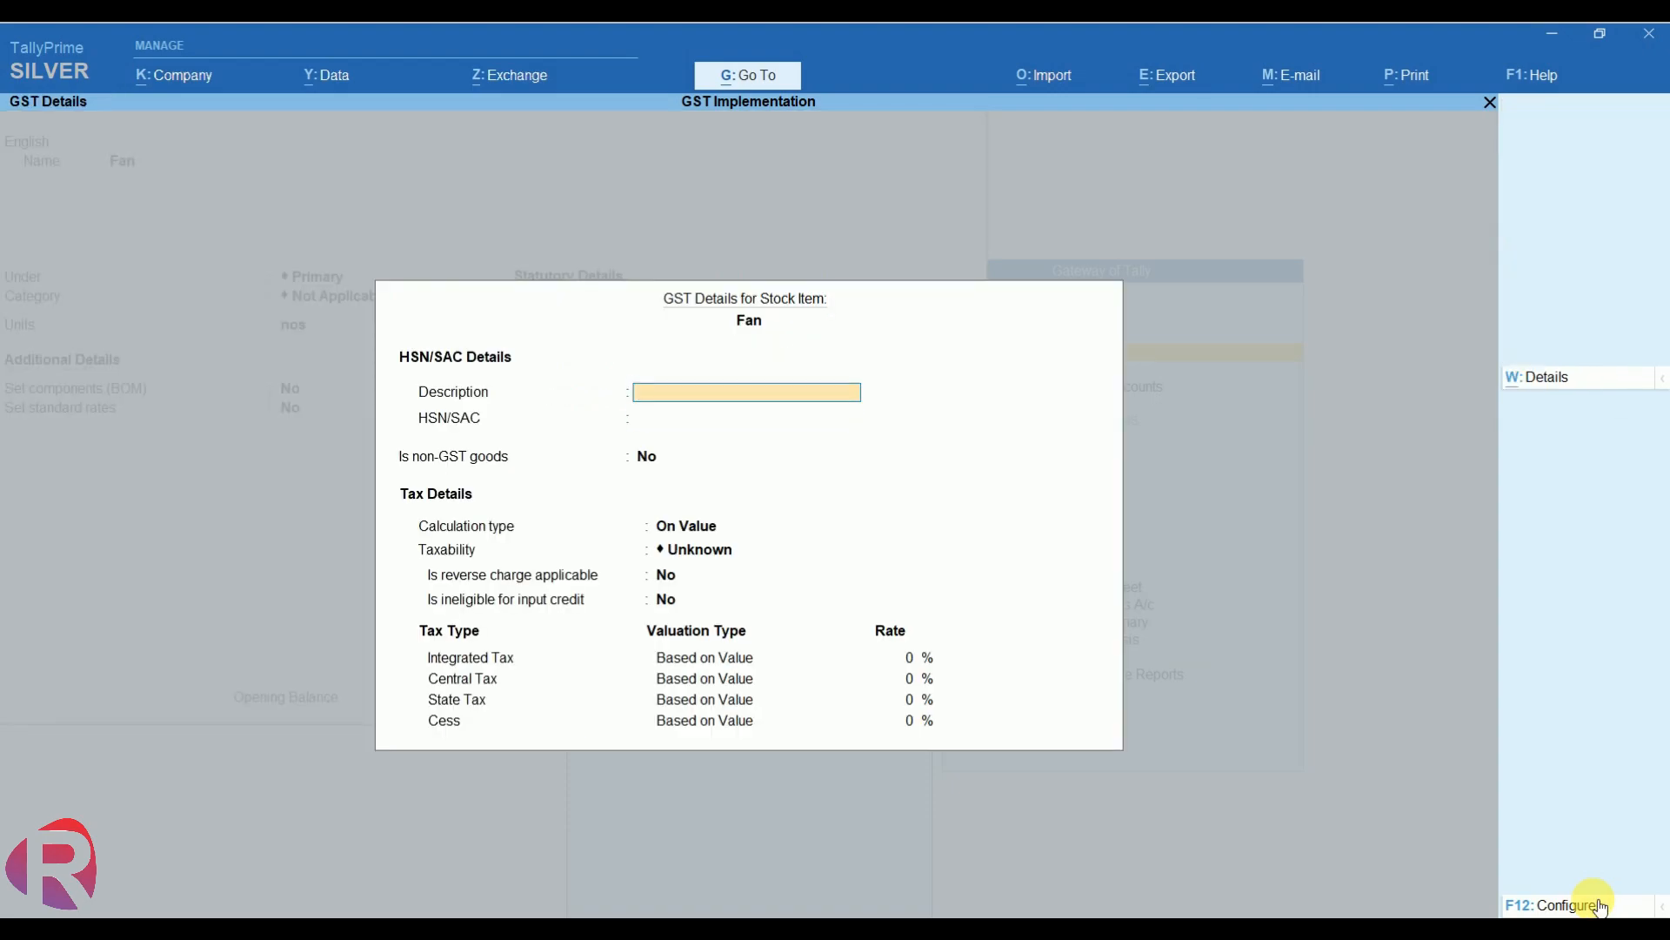
pyautogui.press('Return')
pyautogui.write('4152')
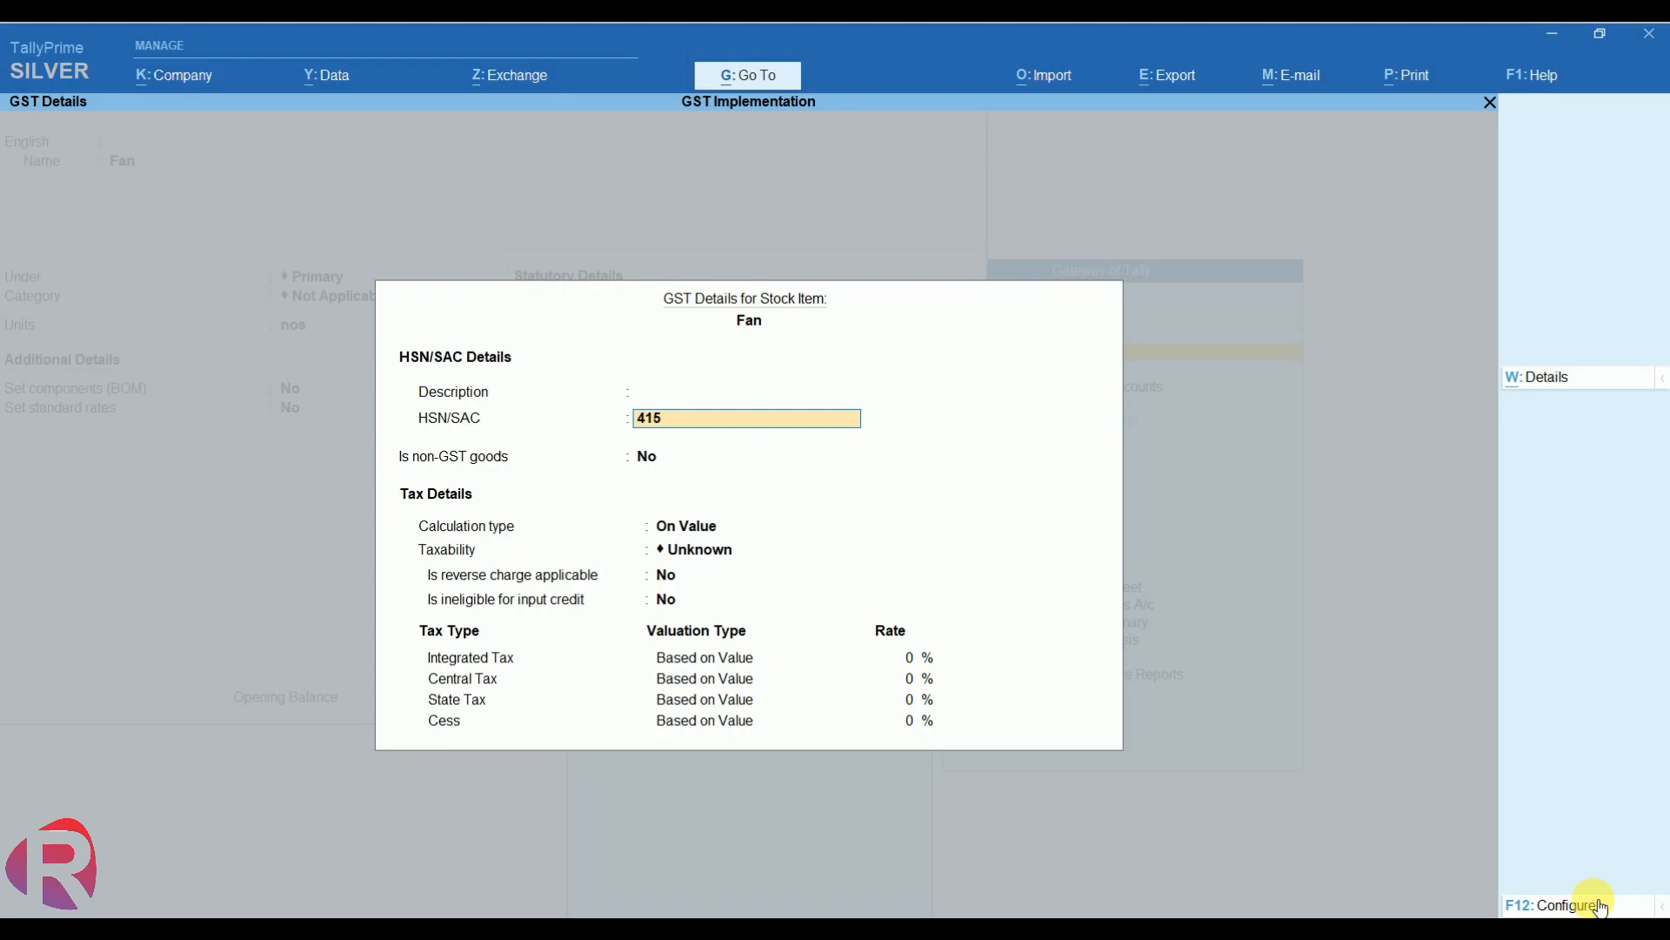
pyautogui.press('Return')
pyautogui.press('Up')
pyautogui.write('96')
pyautogui.press('Return')
pyautogui.press('Up')
pyautogui.write('85')
pyautogui.press('Return')
pyautogui.press('Return')
pyautogui.press('Return')
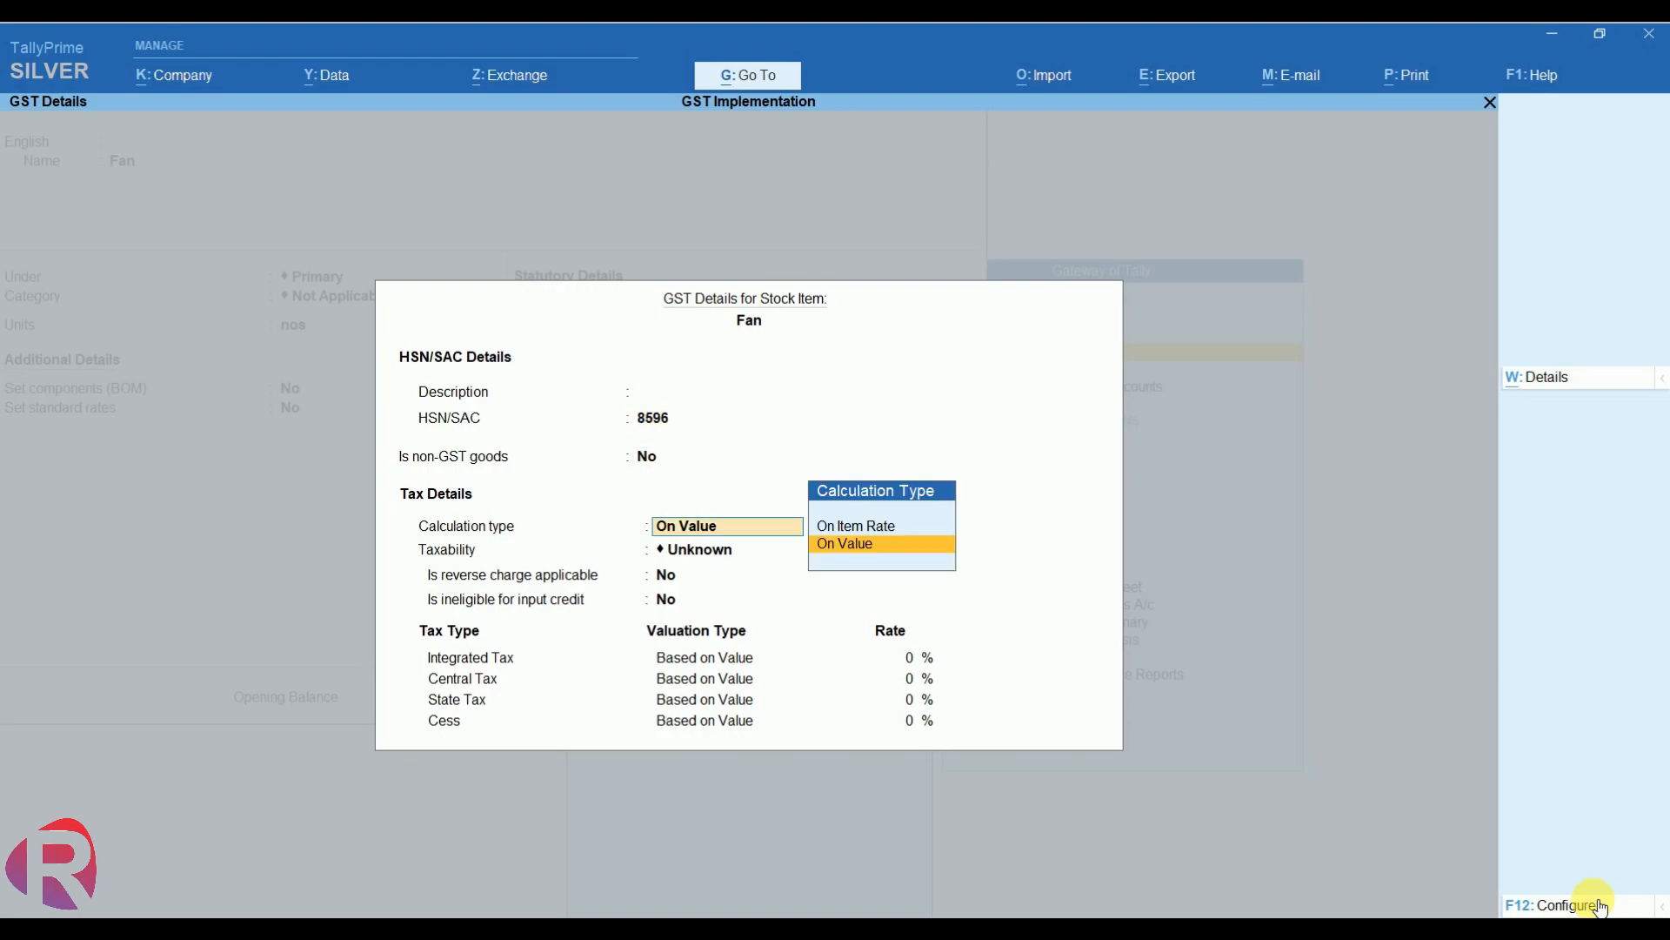
# - Set Fan's taxability to Taxable, keeping reverse charge and input credit as No
pyautogui.write('u')
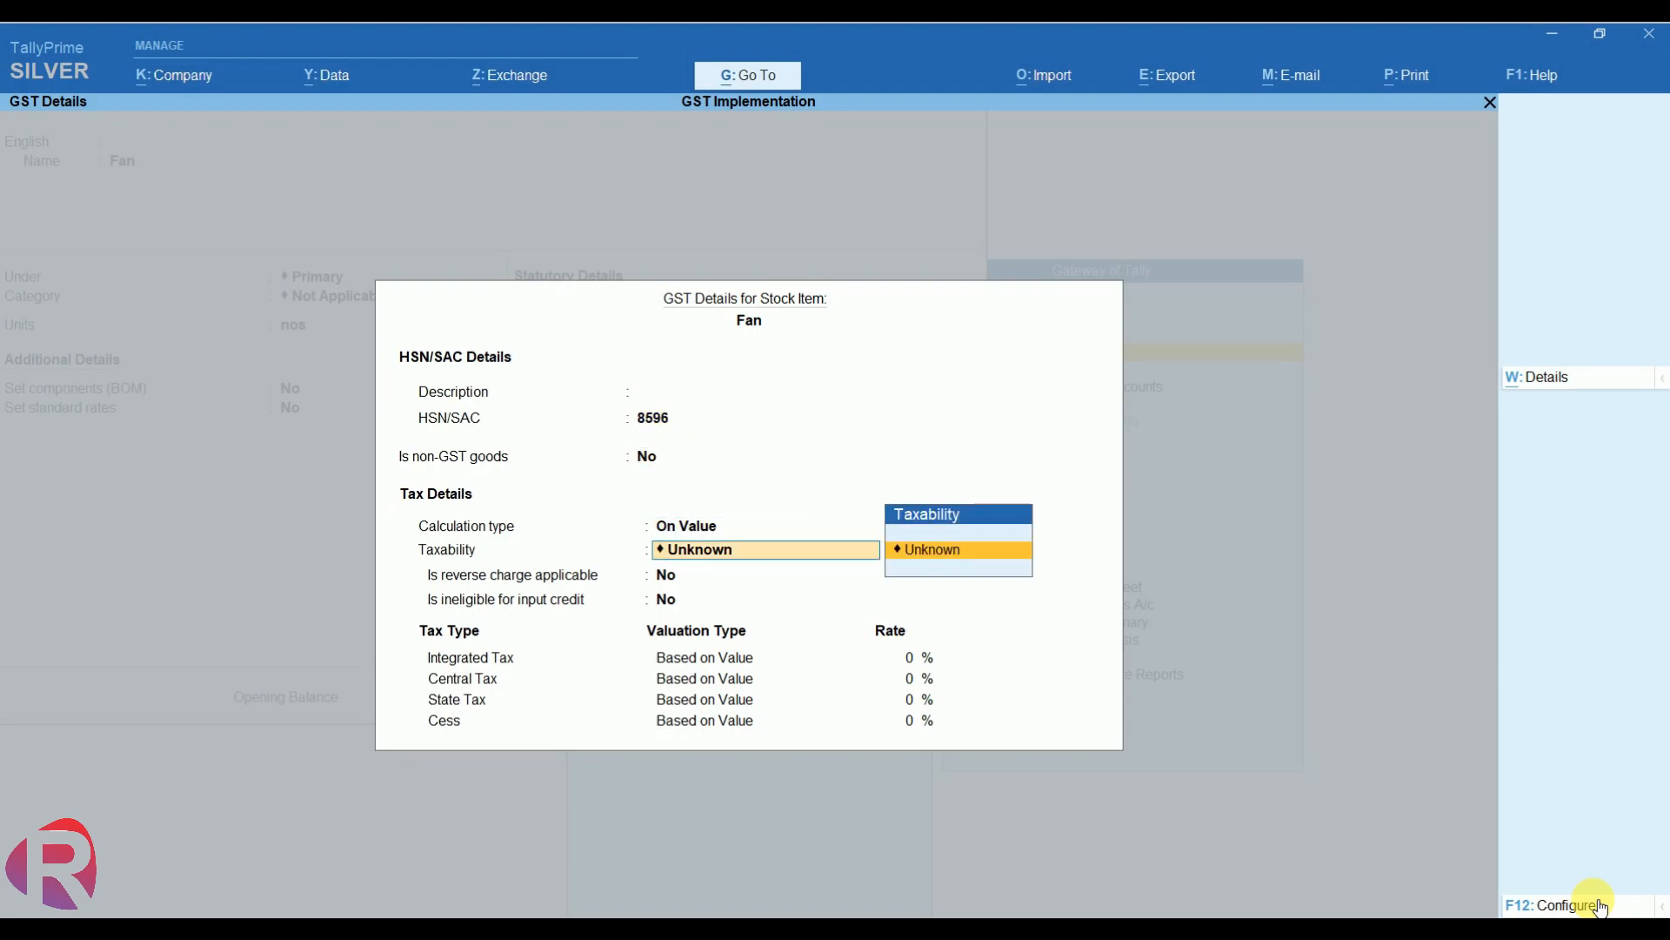
pyautogui.press('BackSpace')
pyautogui.press('BackSpace')
pyautogui.press('Return')
pyautogui.press('Return')
pyautogui.press('Down')
pyautogui.press('Down')
pyautogui.press('Down')
pyautogui.press('Return')
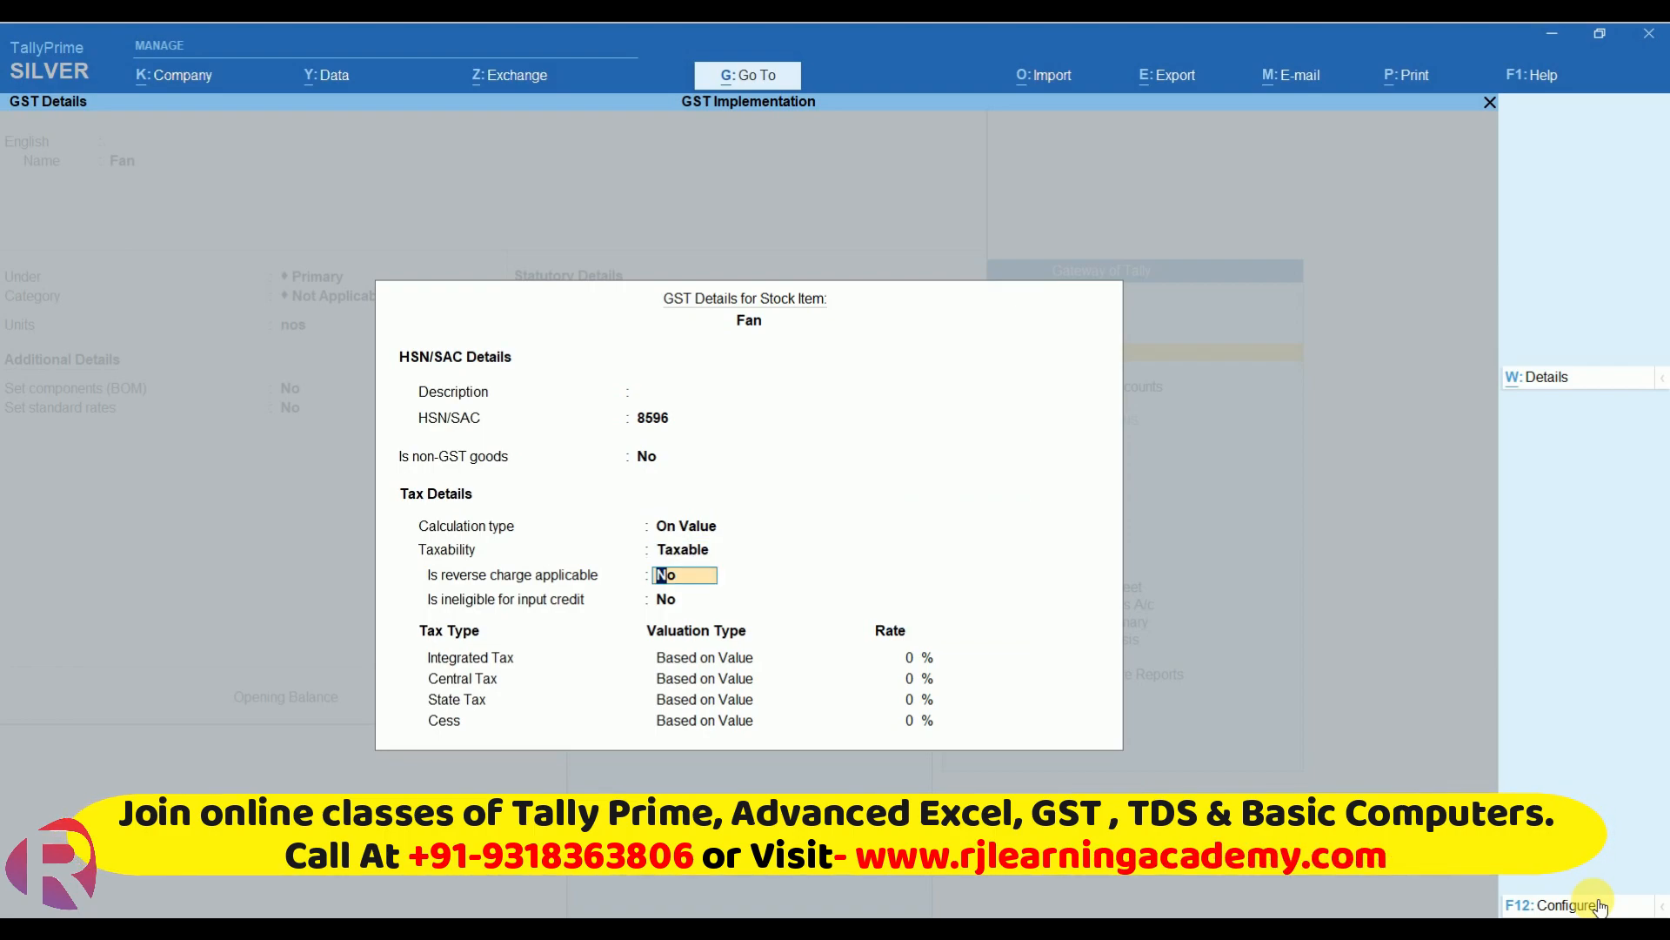
pyautogui.press('Return')
pyautogui.press('Return')
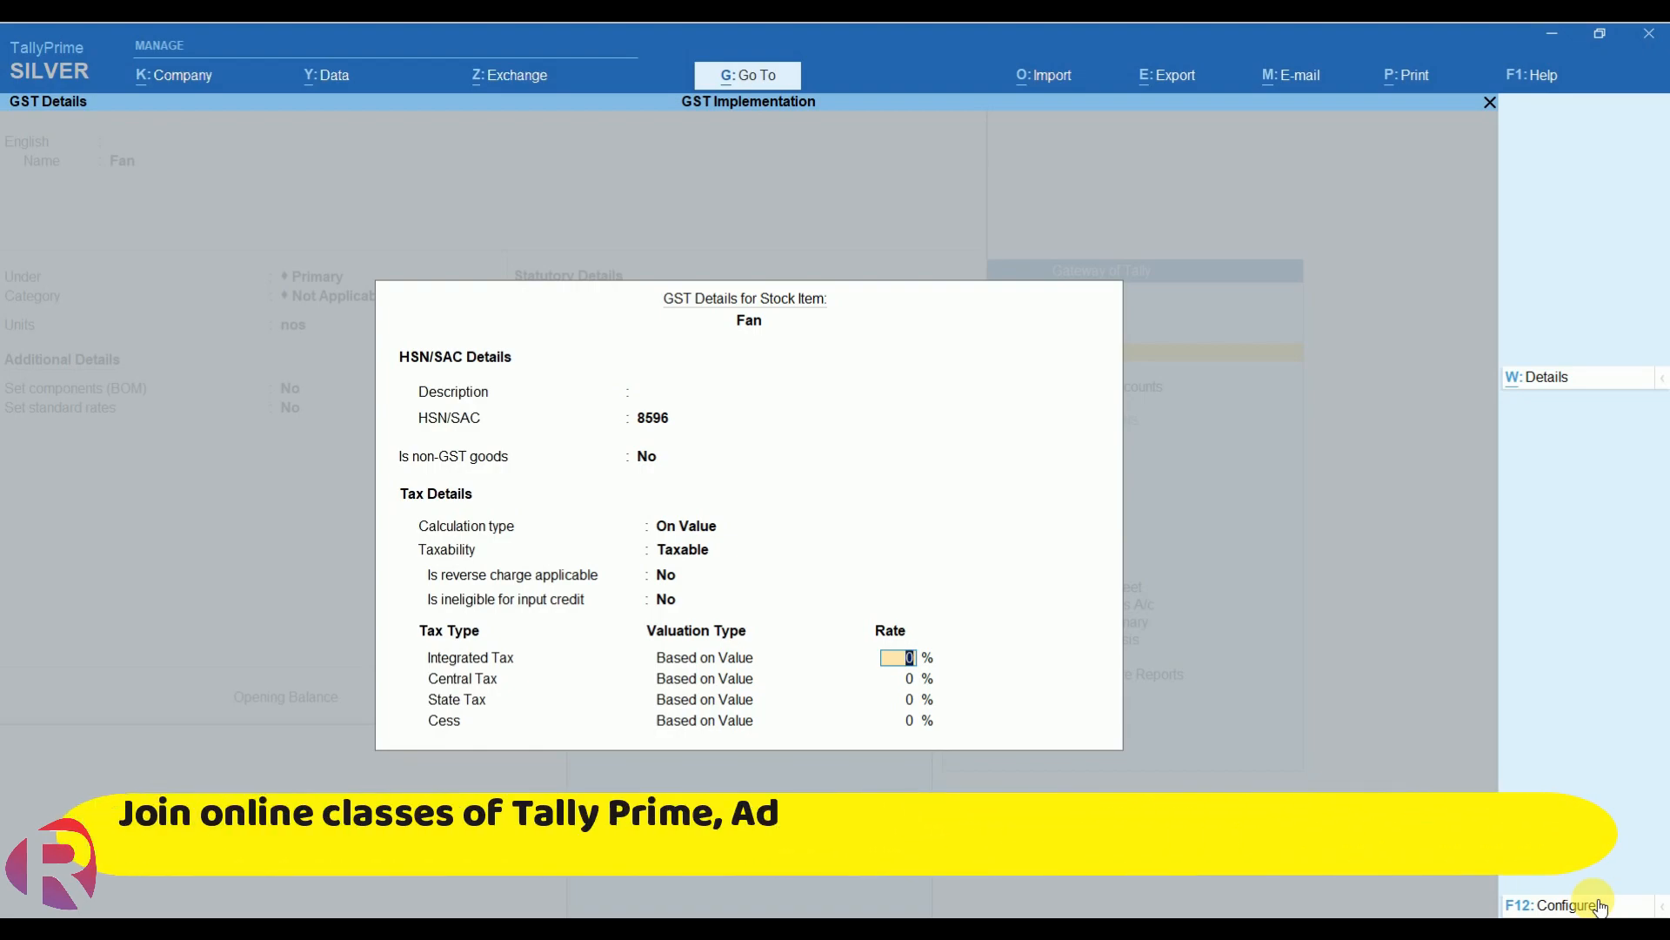
# - Give Fan 12% IGST with 6% CGST and SGST, Goods supply, duty 0
pyautogui.write('12')
pyautogui.press('Return')
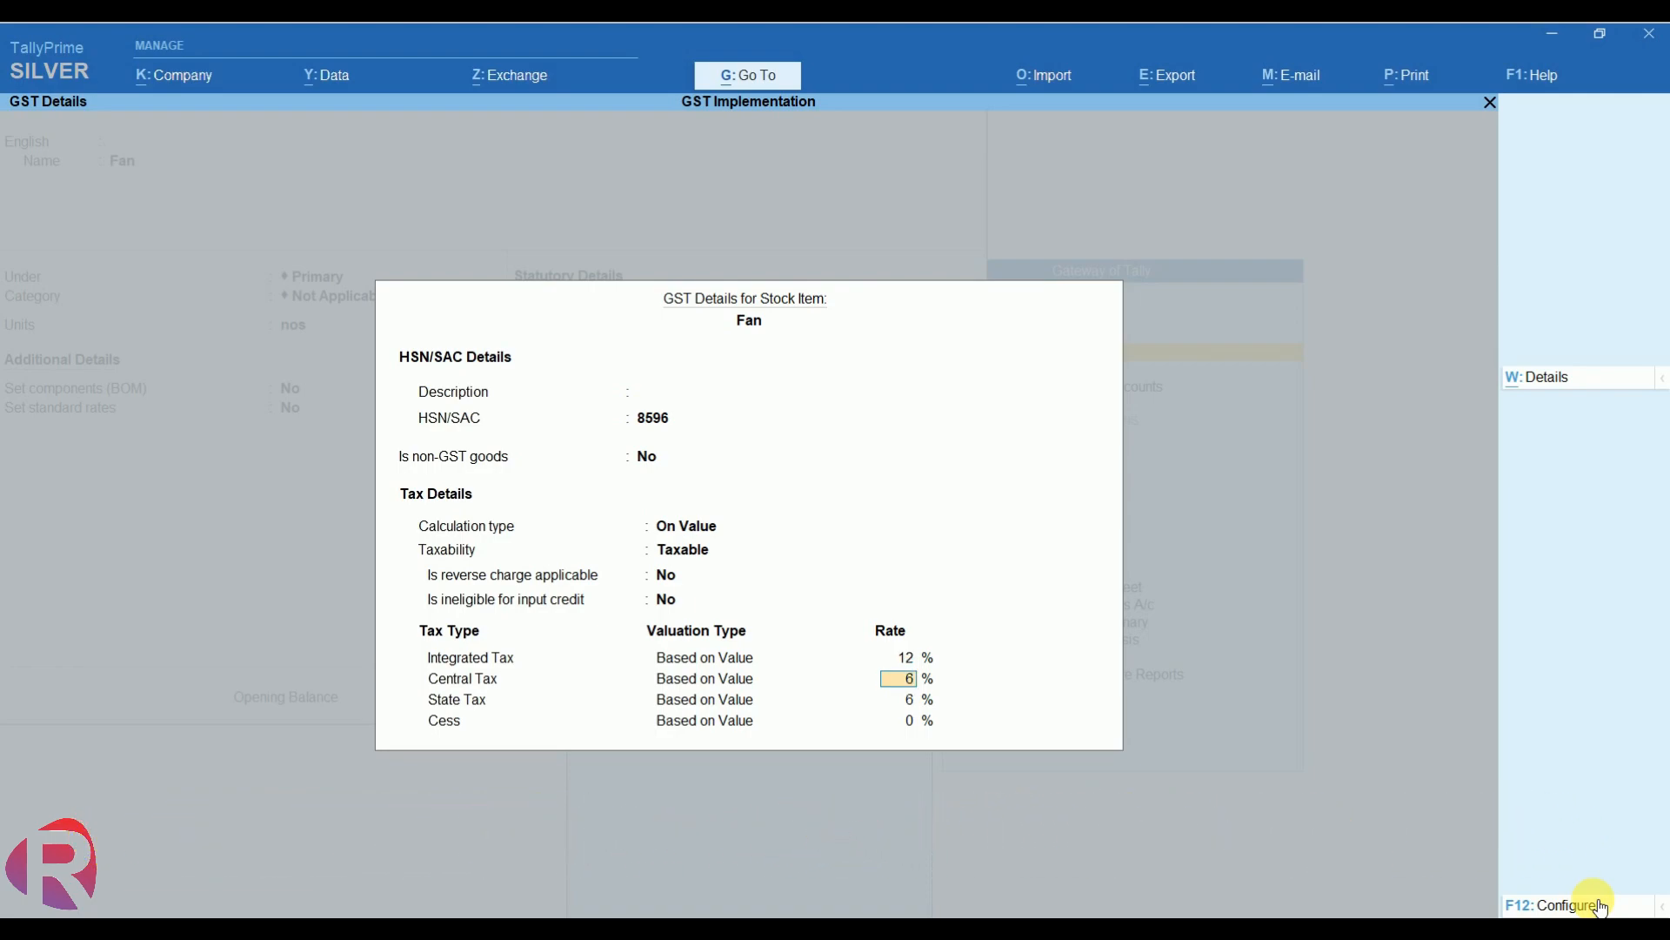
pyautogui.press('Return')
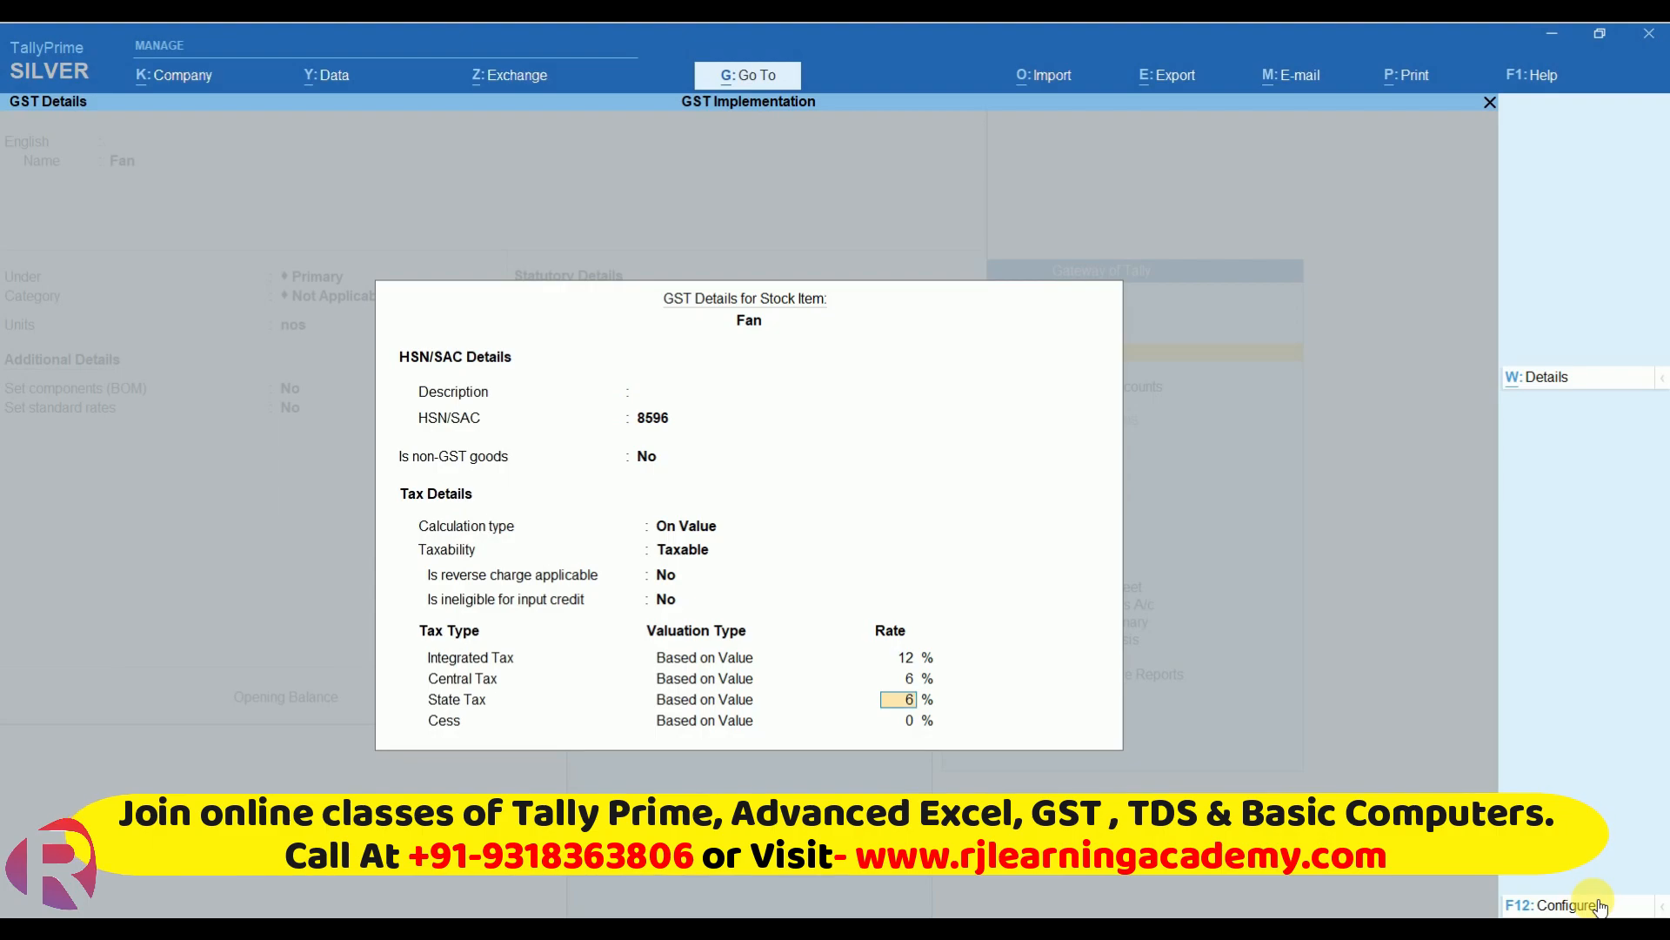
pyautogui.press('Return')
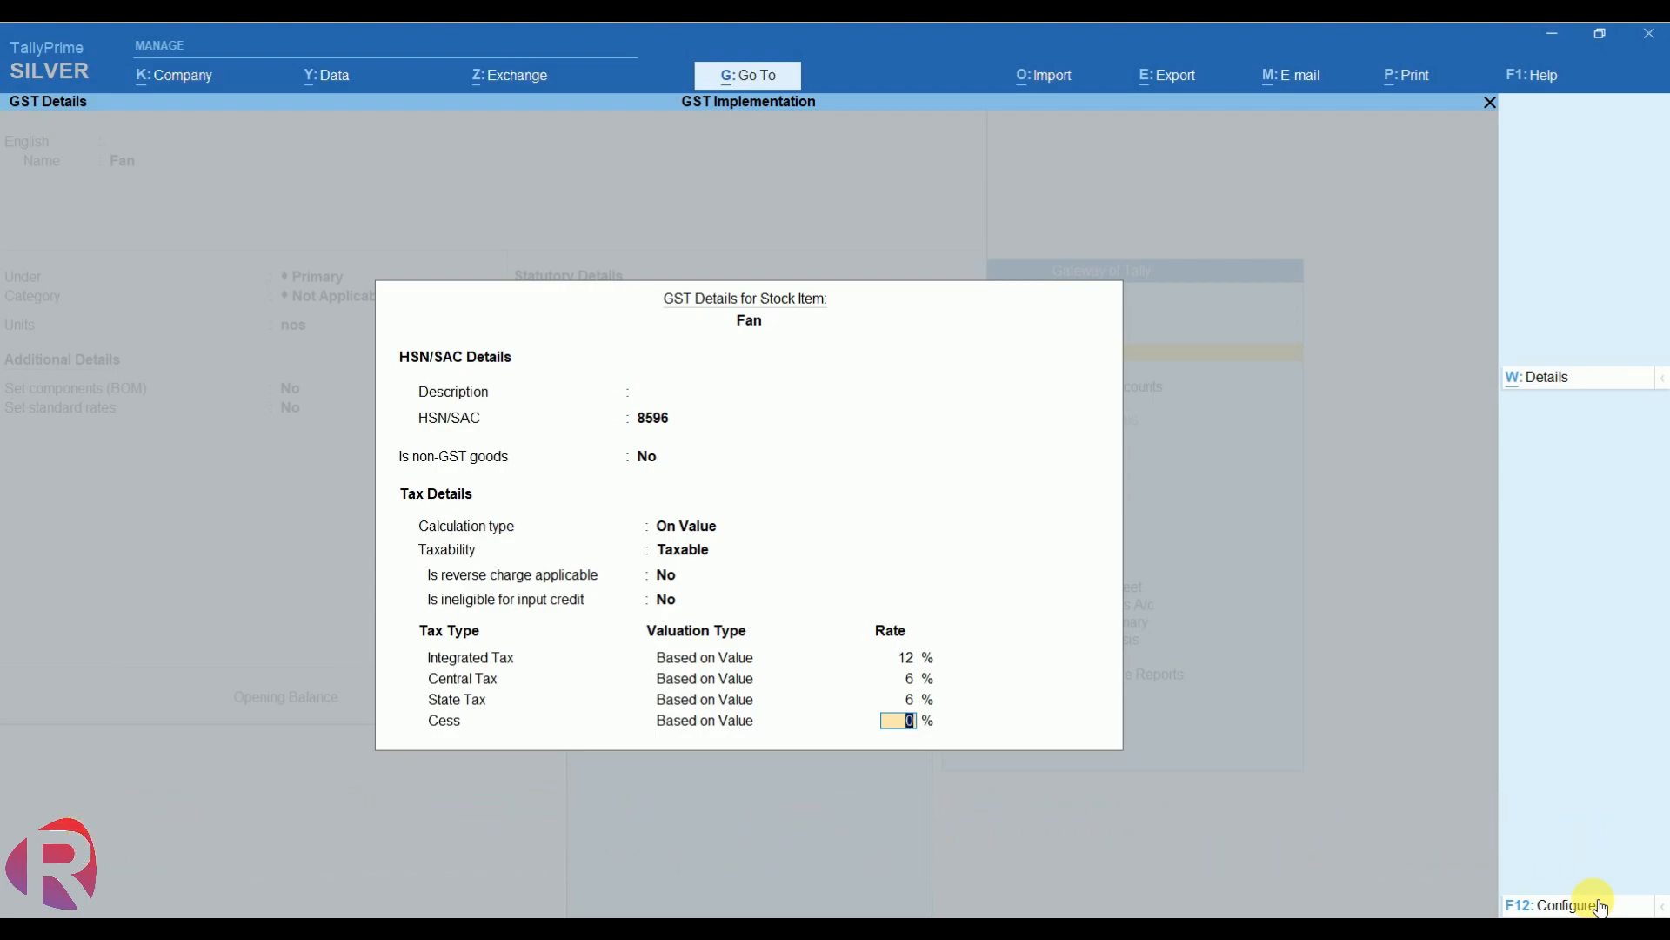
pyautogui.press('Return')
pyautogui.press('Return')
pyautogui.press('Return')
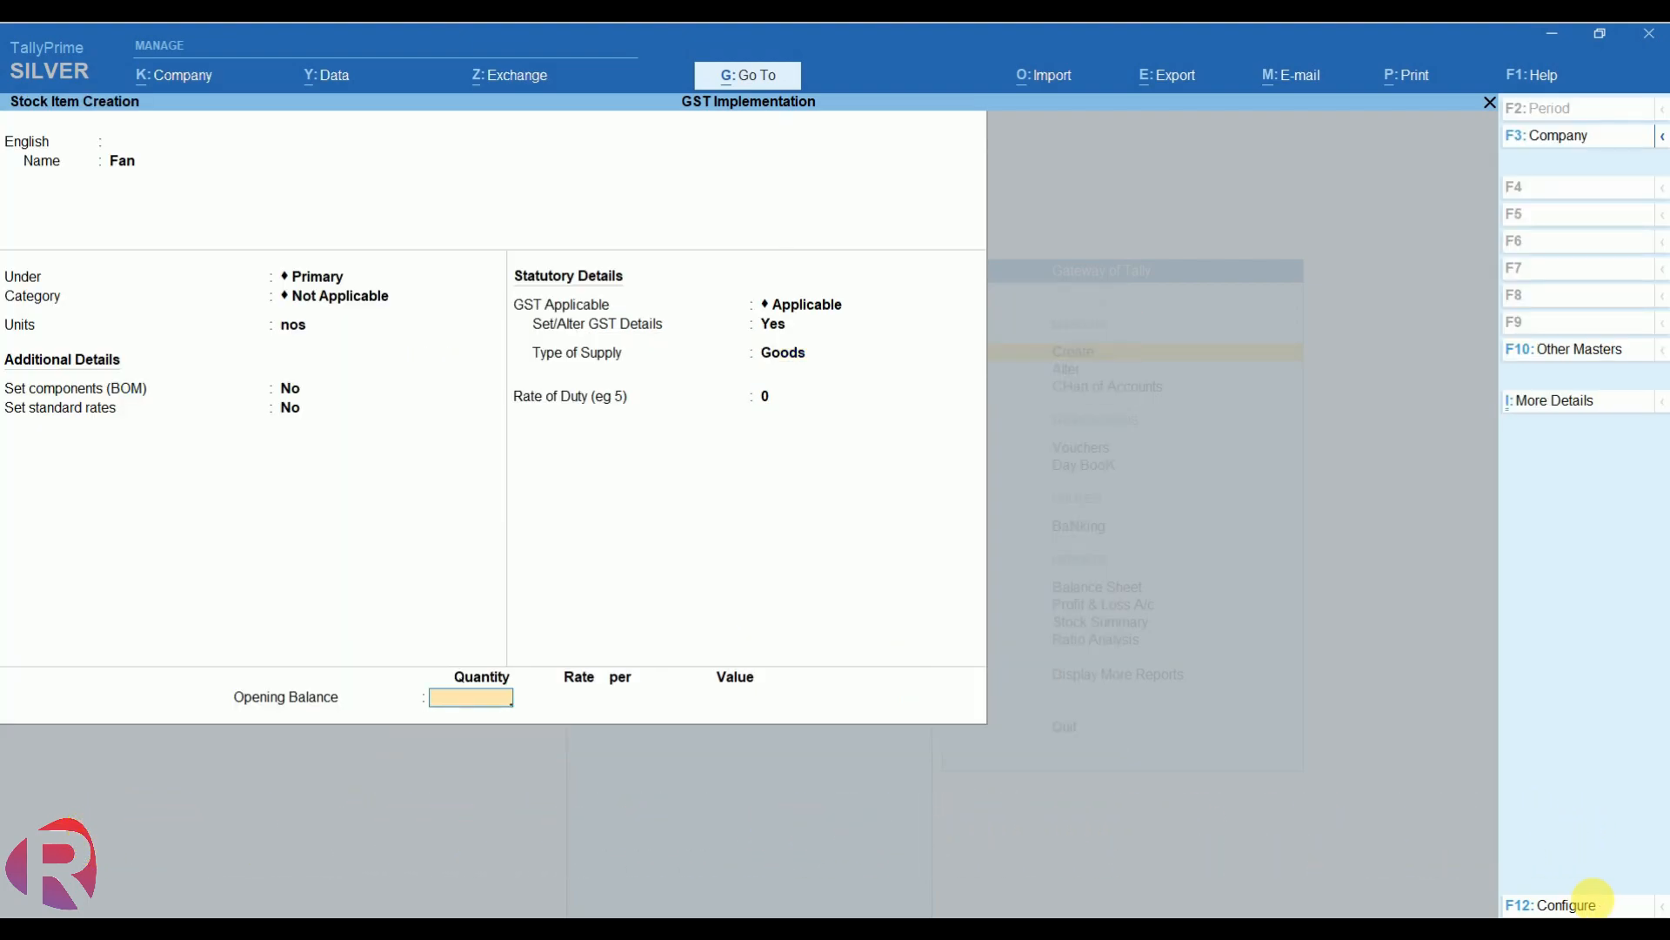
pyautogui.press('Return')
pyautogui.press('Return')
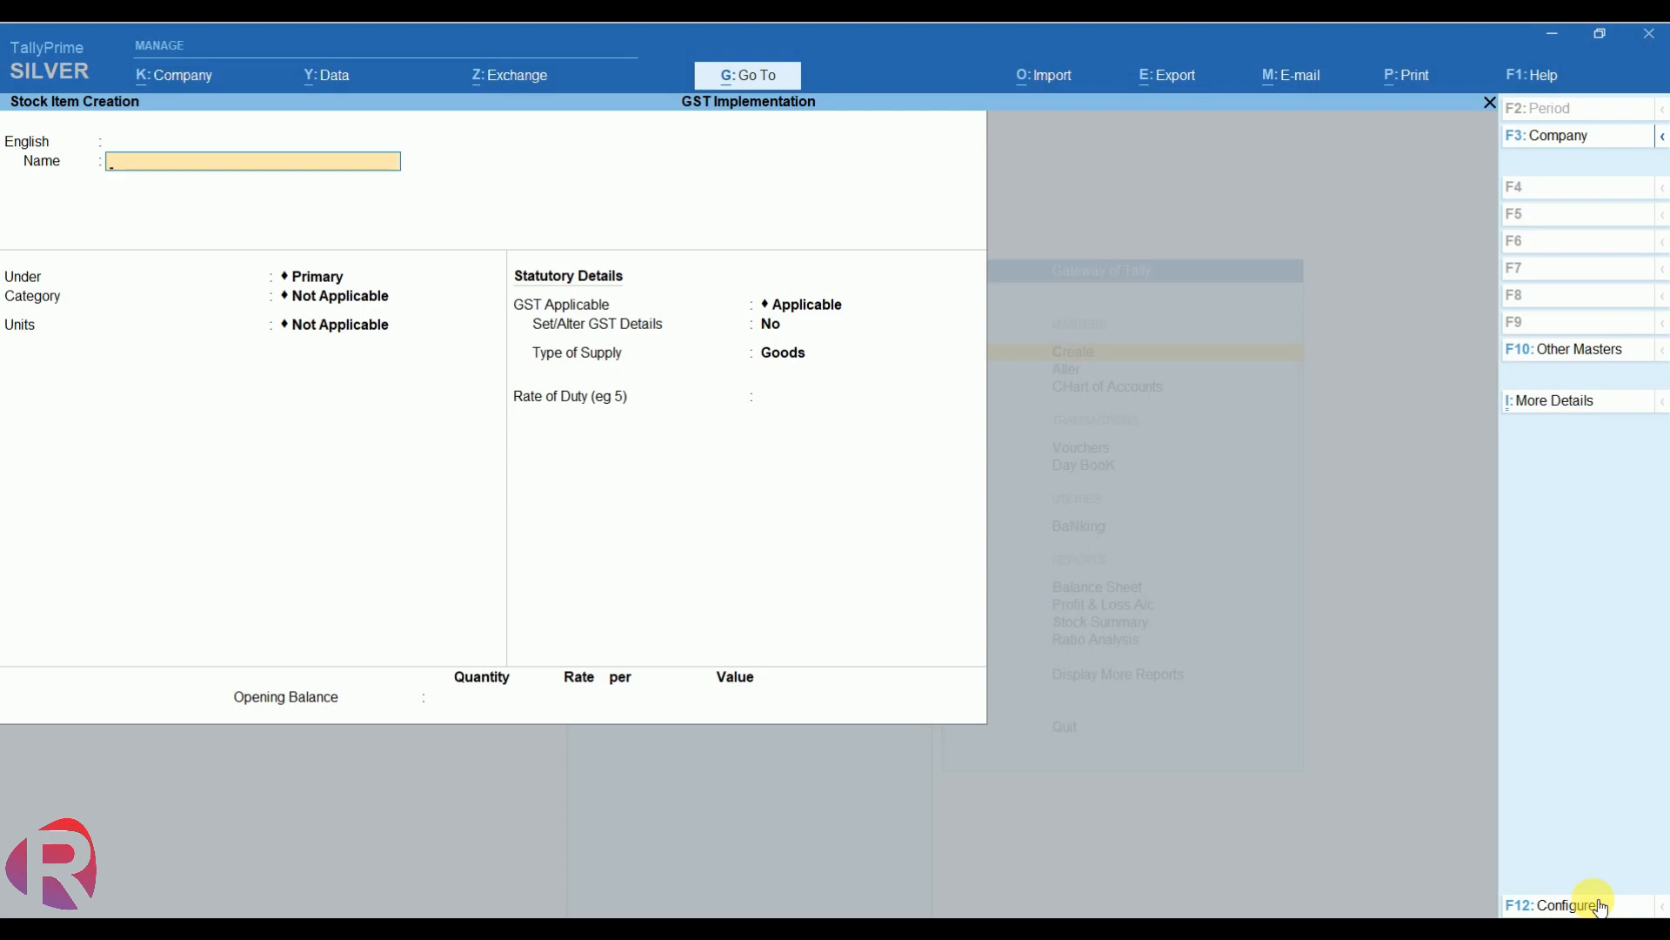
# - Quit the blank stock item form and masters list, then start voucher entry
pyautogui.press('Escape')
pyautogui.press('Return')
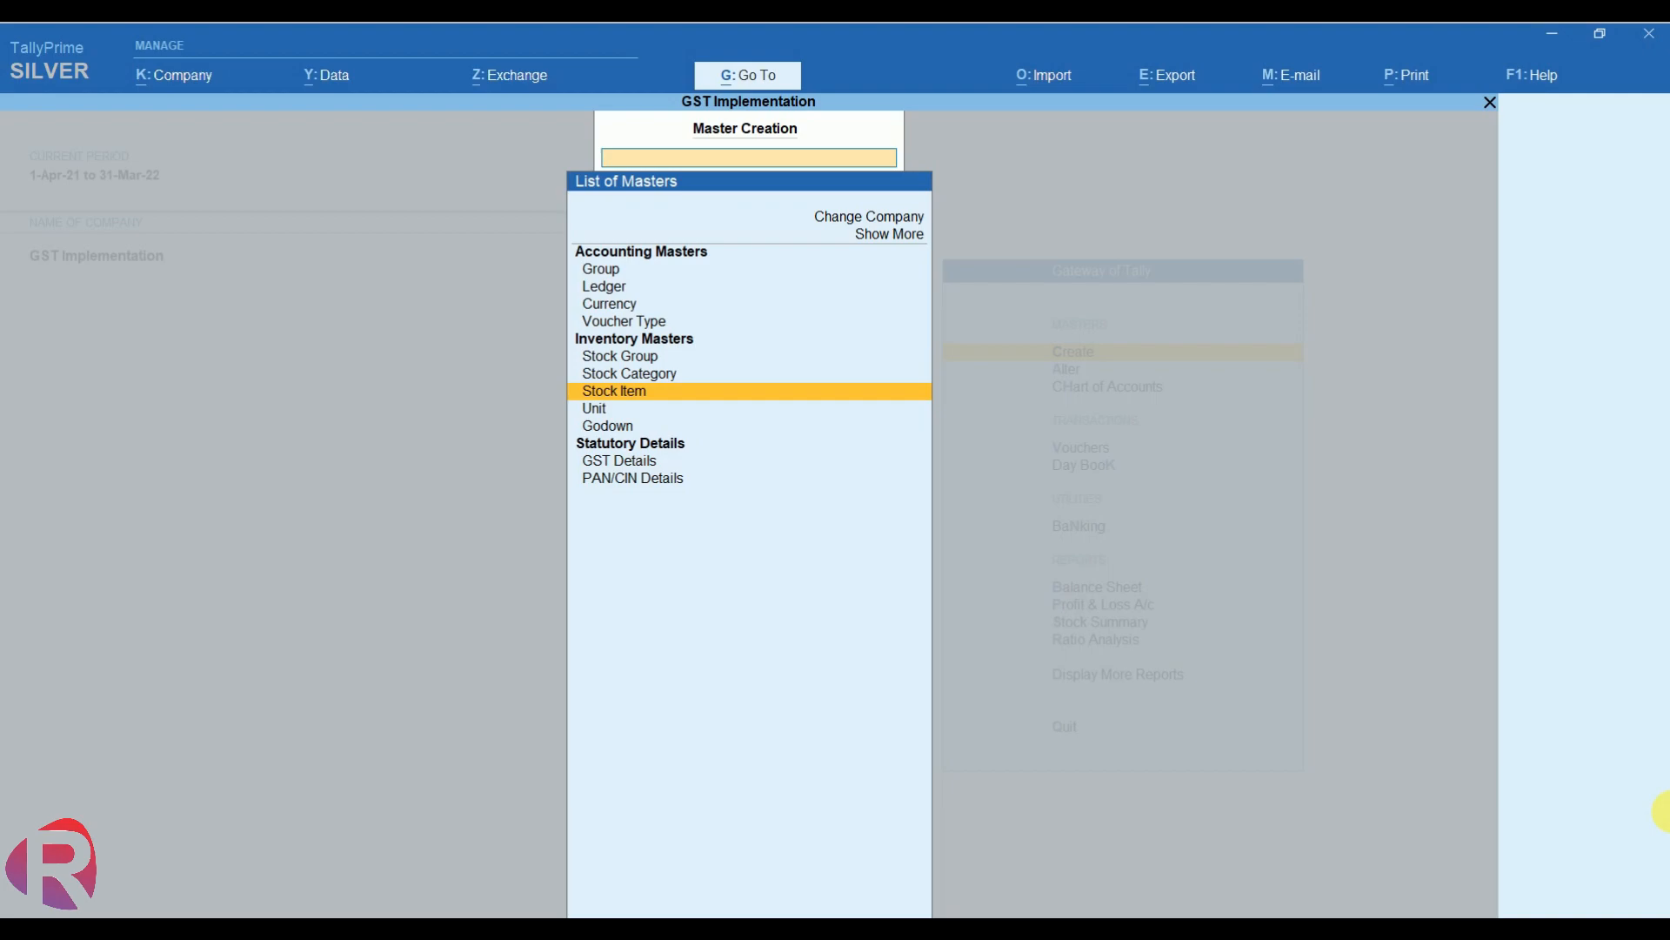
pyautogui.press('Escape')
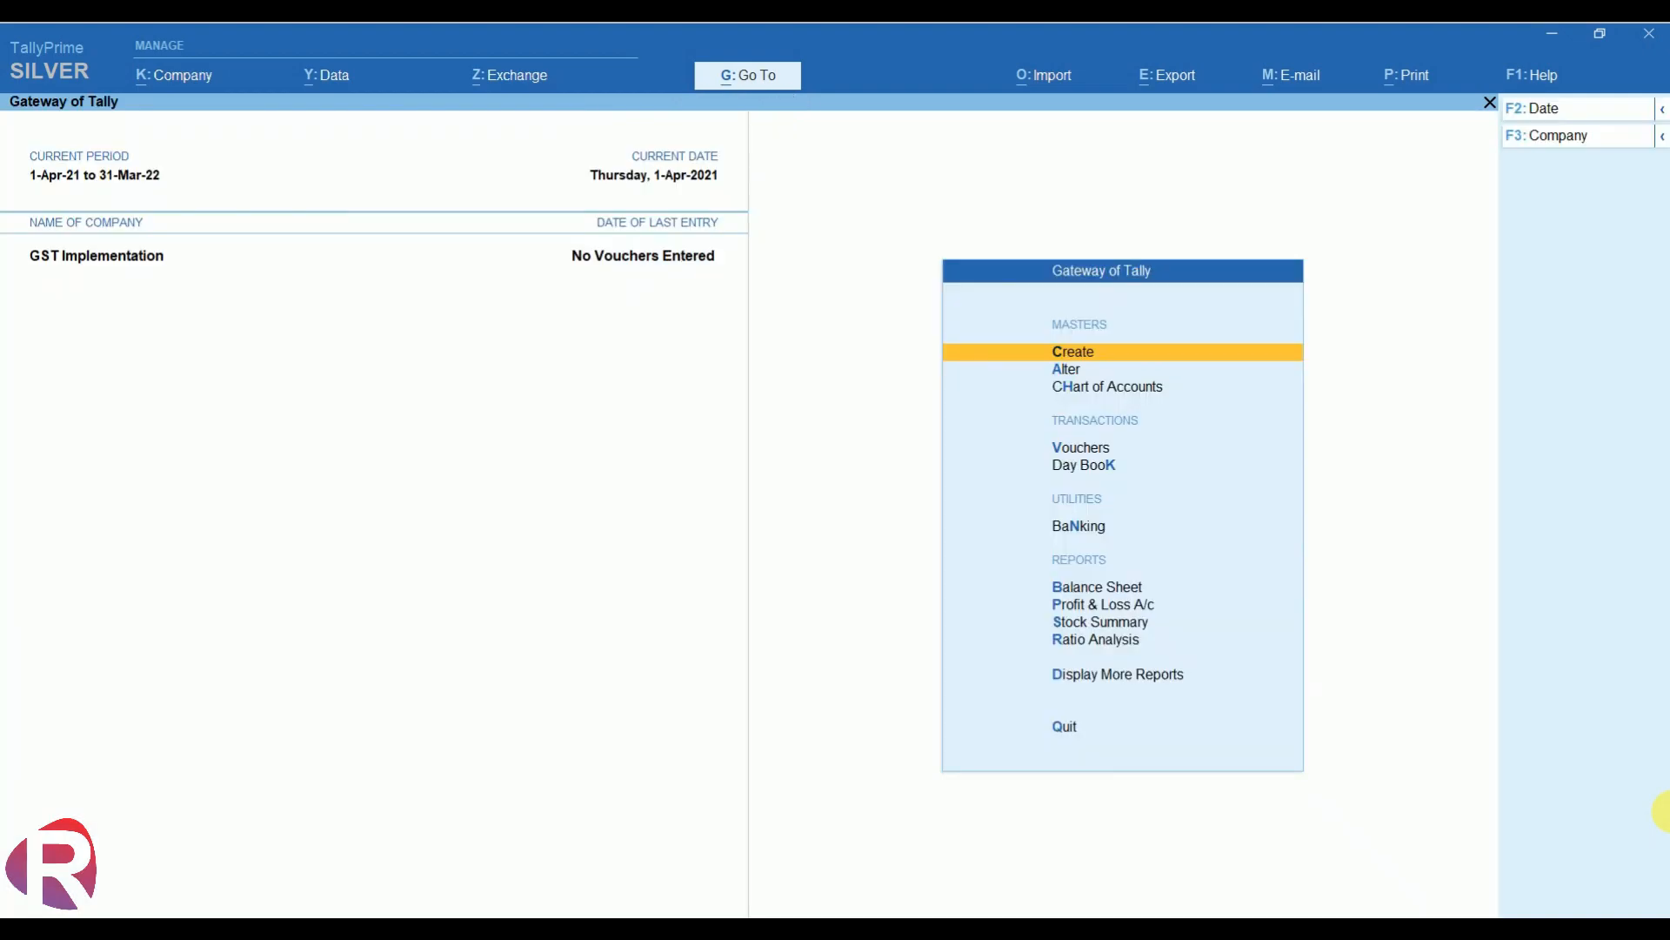
pyautogui.press('Down')
pyautogui.press('Down')
pyautogui.press('Down')
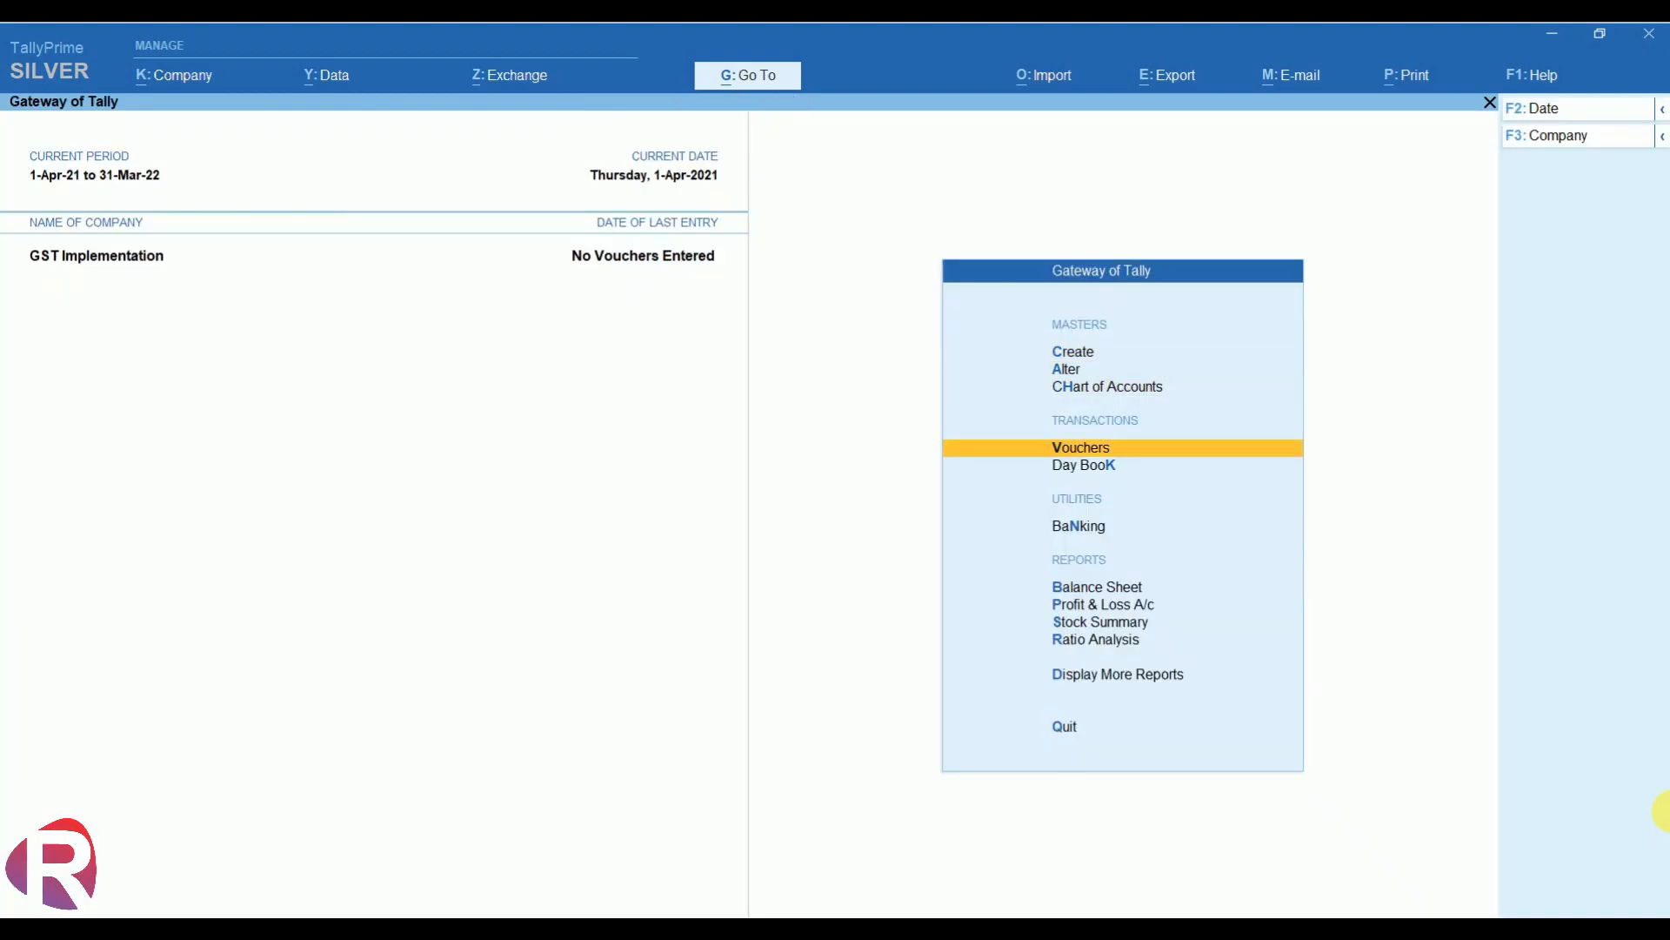
pyautogui.press('Return')
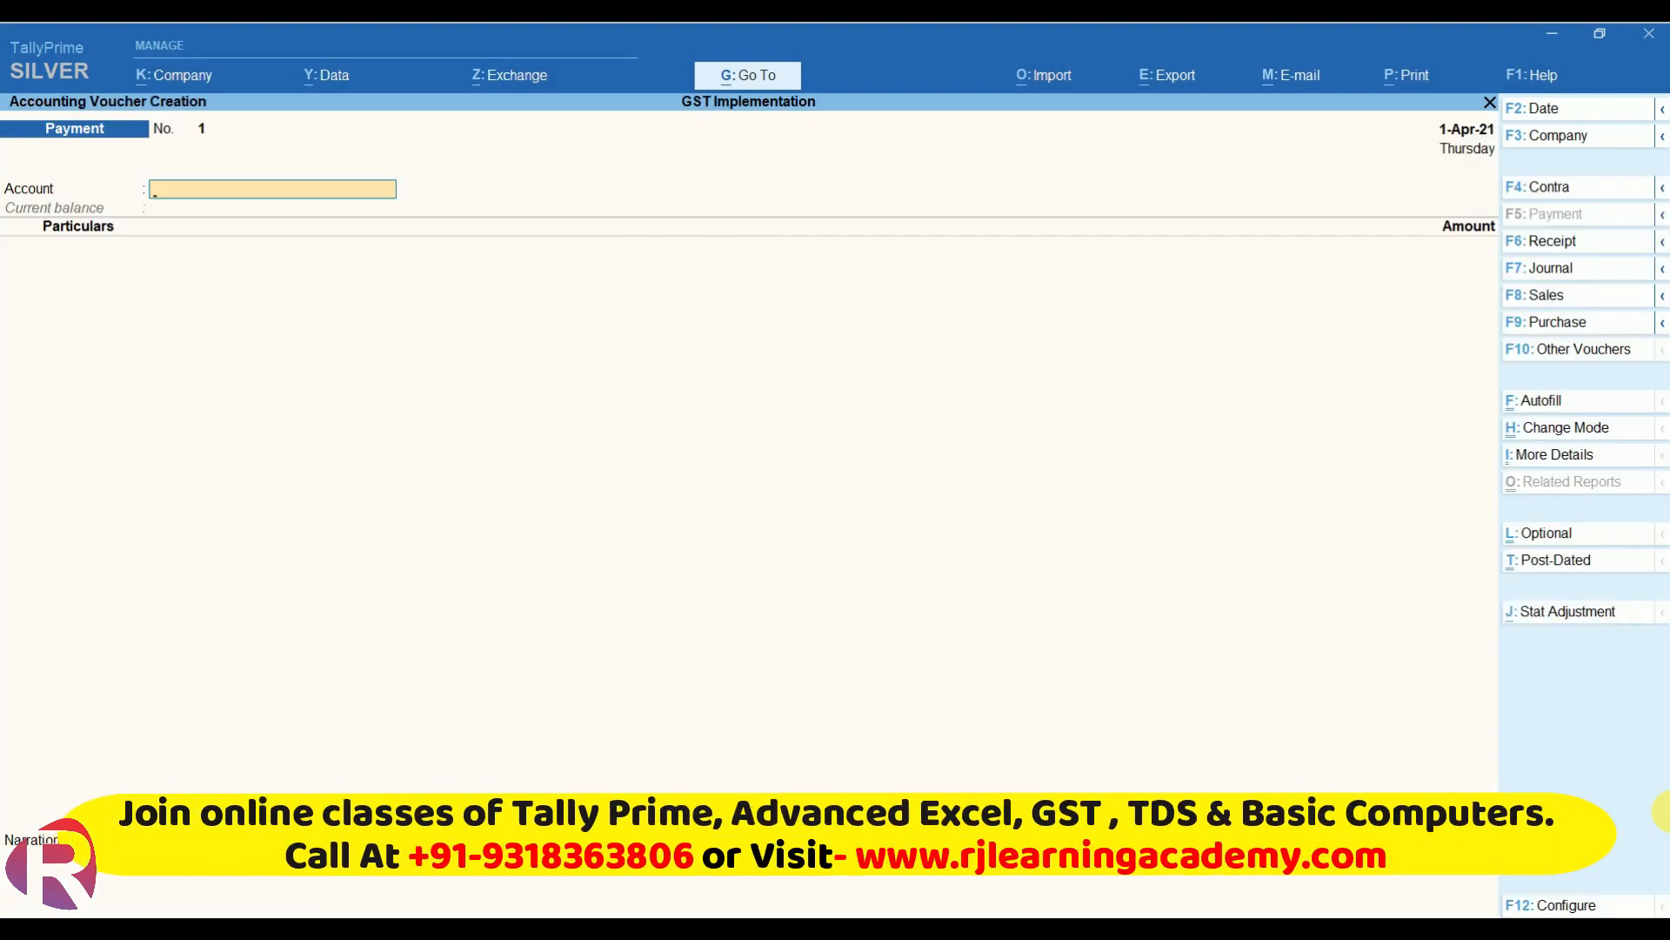
# - Make a Sales voucher dated 1-Apr-21 for Sai Trading Co. using the Sales ledger
pyautogui.click(1555, 298)
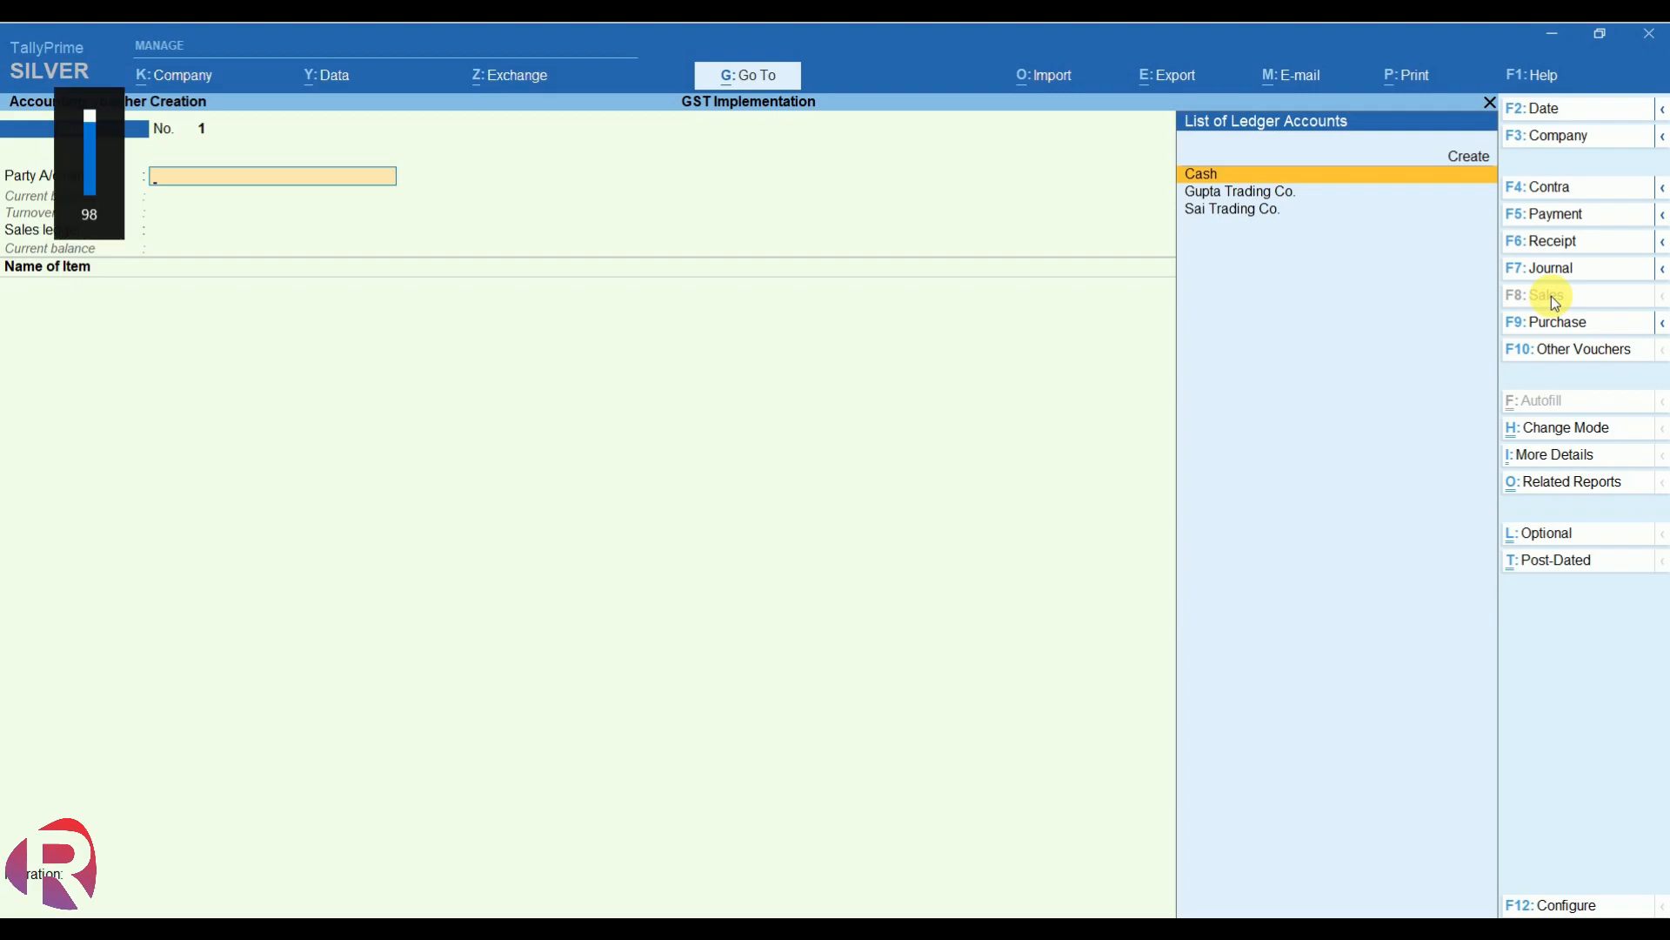
pyautogui.press('F2')
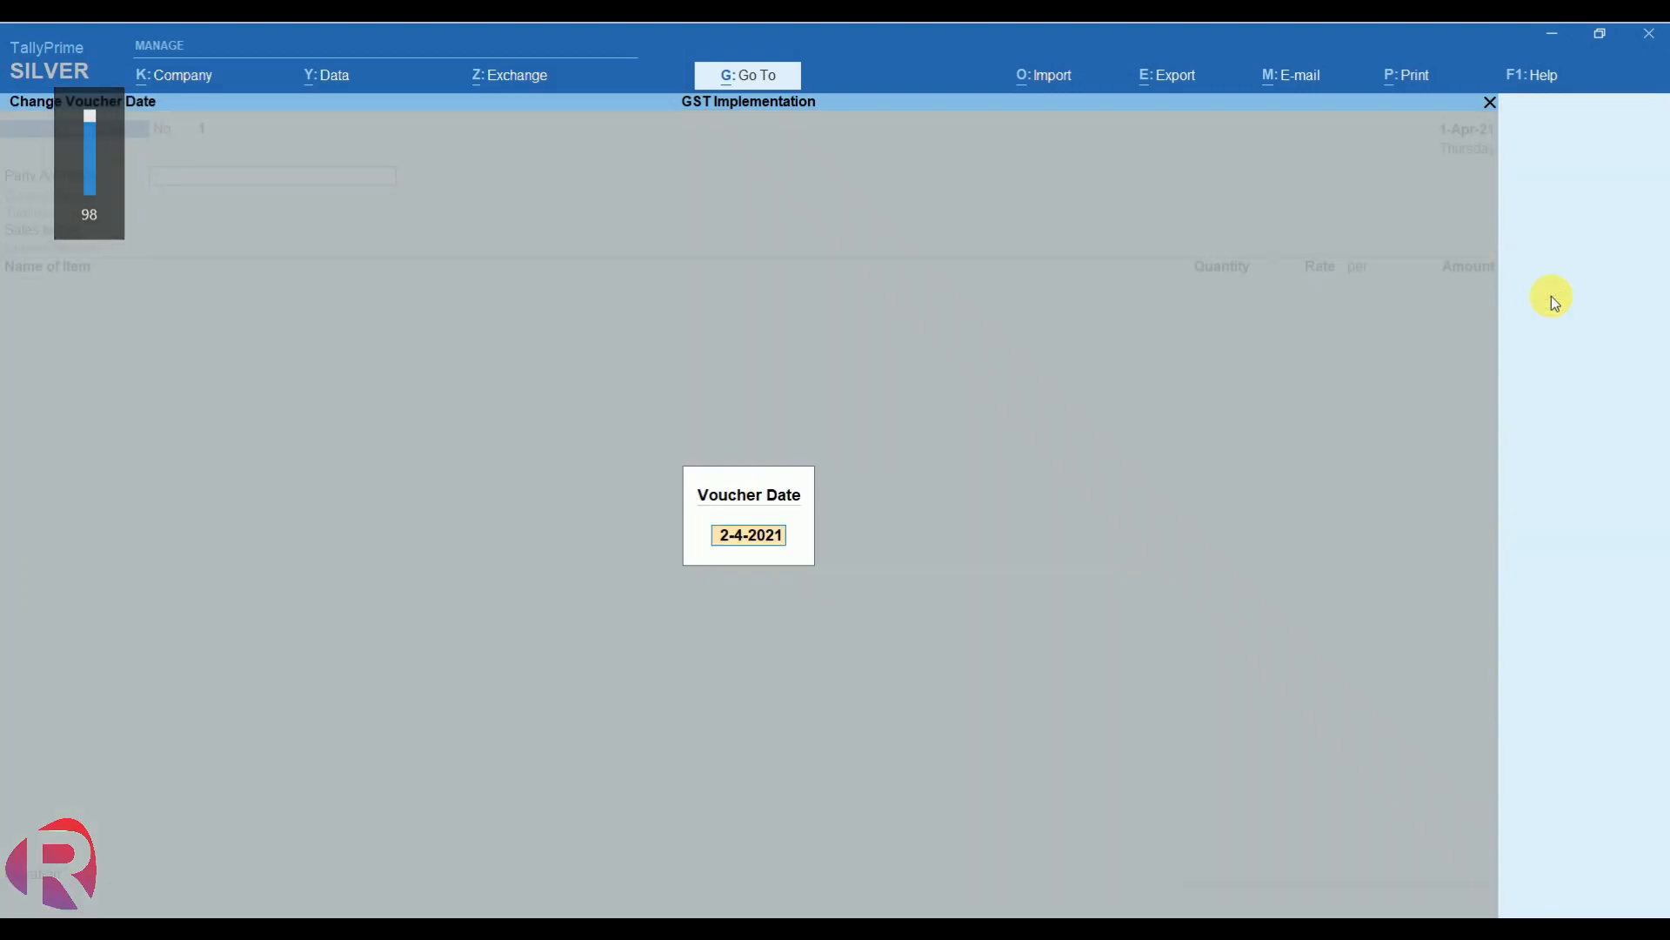
pyautogui.write('1-')
pyautogui.press('Return')
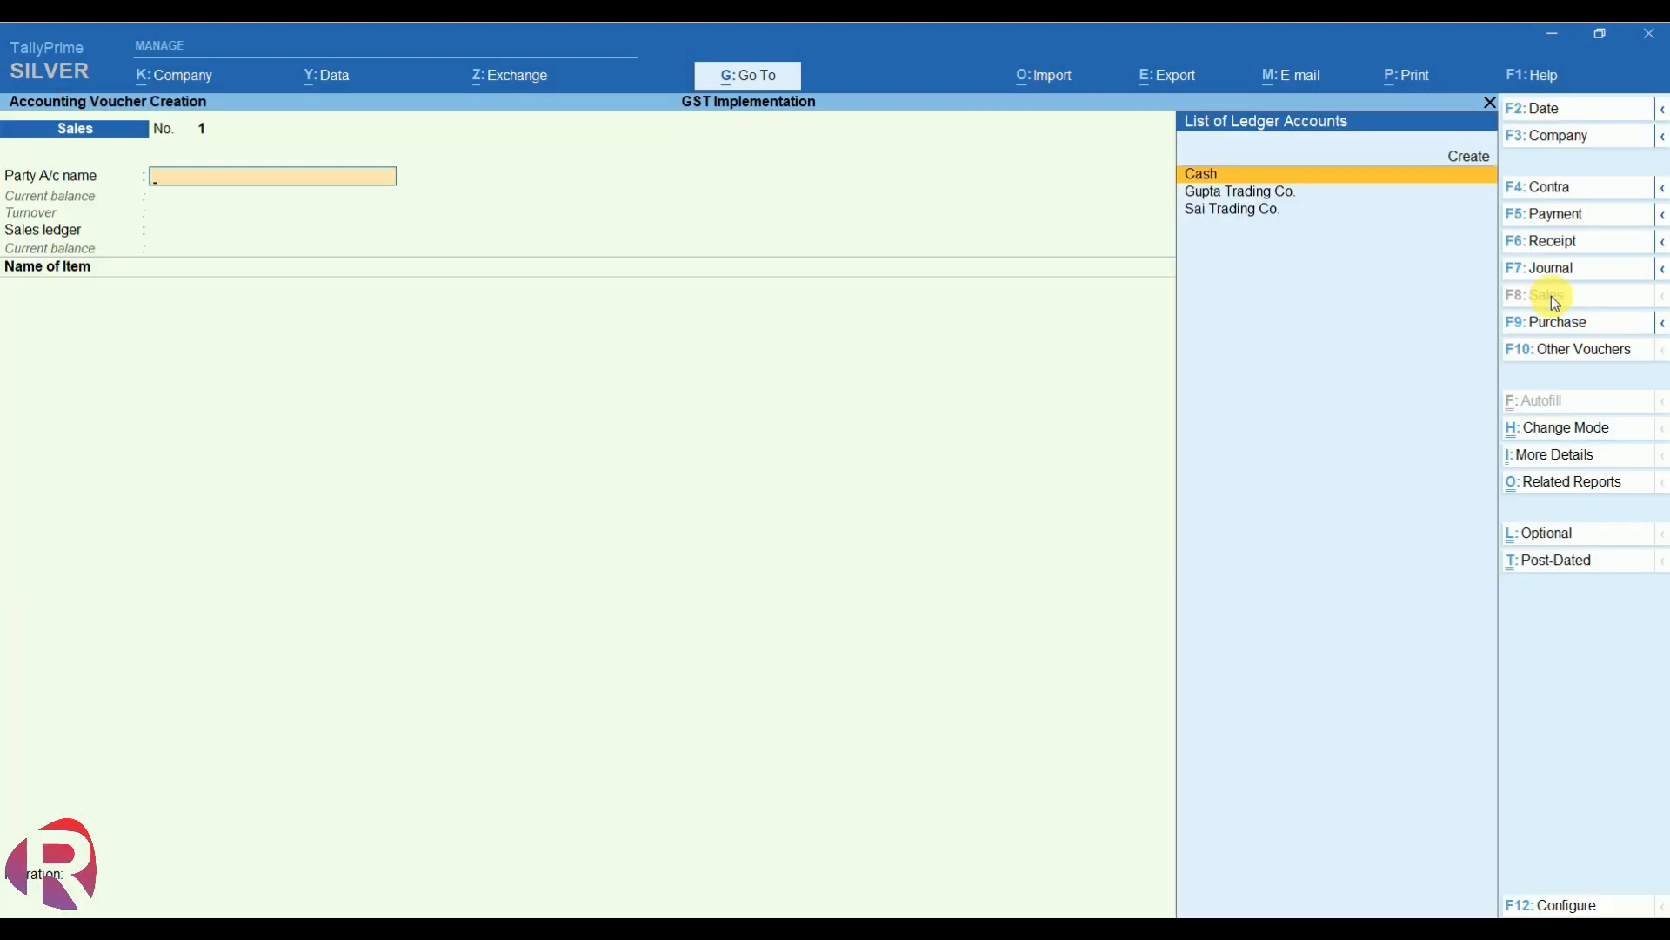
pyautogui.press('Down')
pyautogui.press('Down')
pyautogui.press('Return')
pyautogui.press('Return')
pyautogui.press('Return')
pyautogui.press('Return')
pyautogui.press('Return')
pyautogui.press('Return')
pyautogui.press('Return')
pyautogui.press('Return')
pyautogui.press('Return')
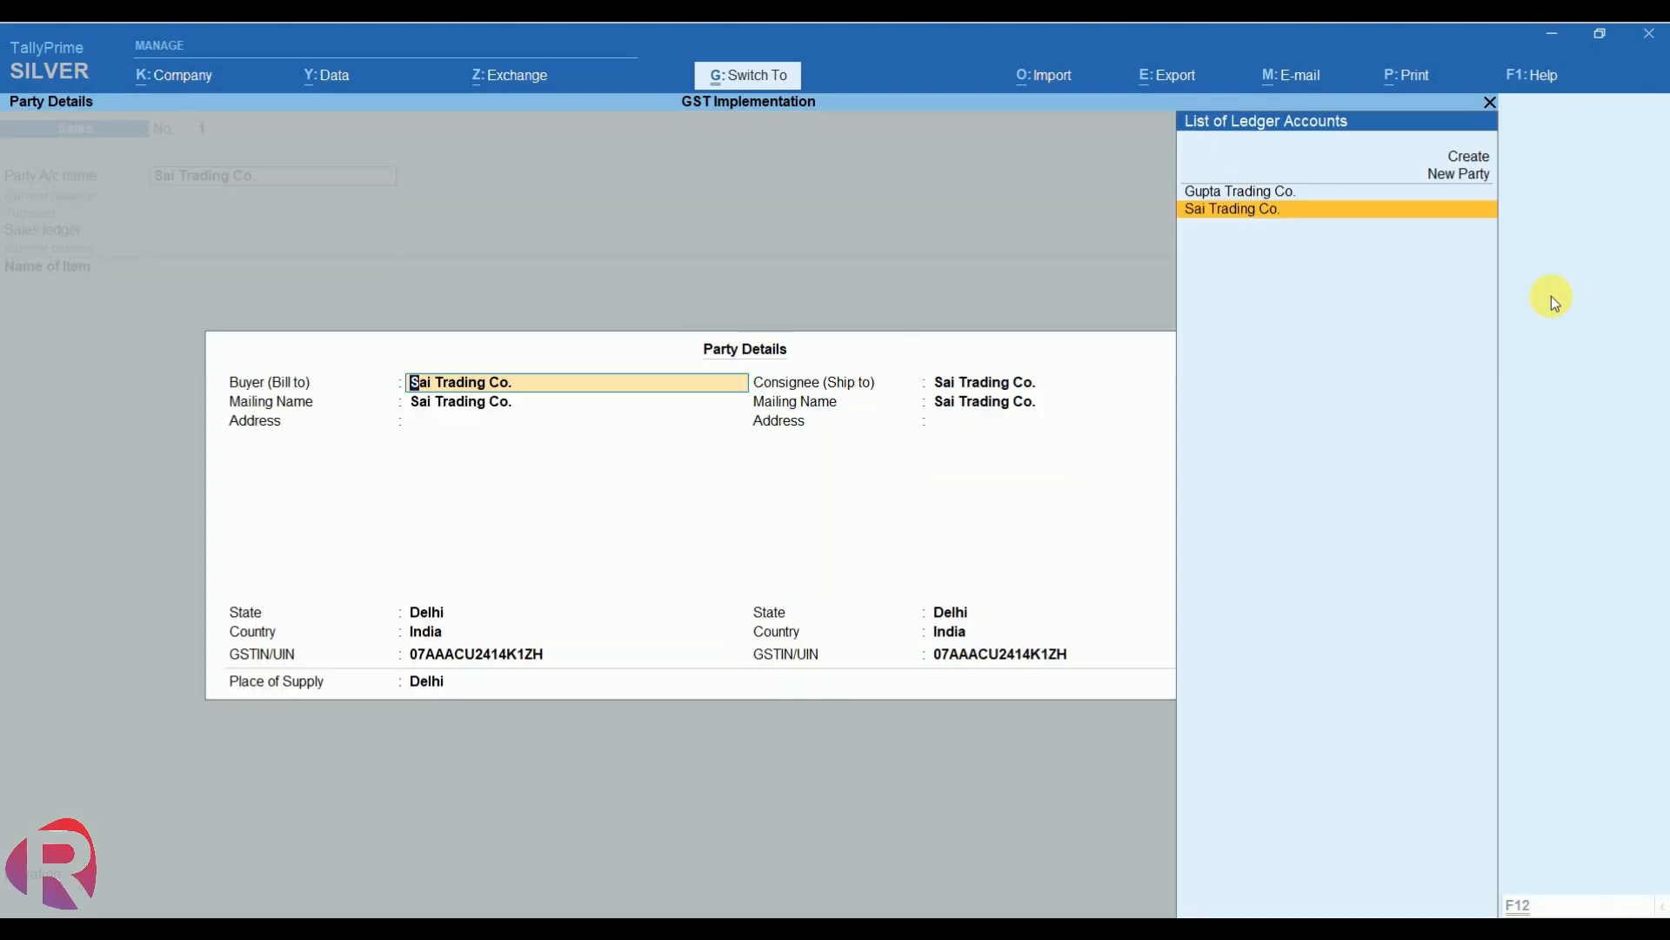
pyautogui.hotkey('ctrl', 'a')
pyautogui.press('Return')
pyautogui.press('Return')
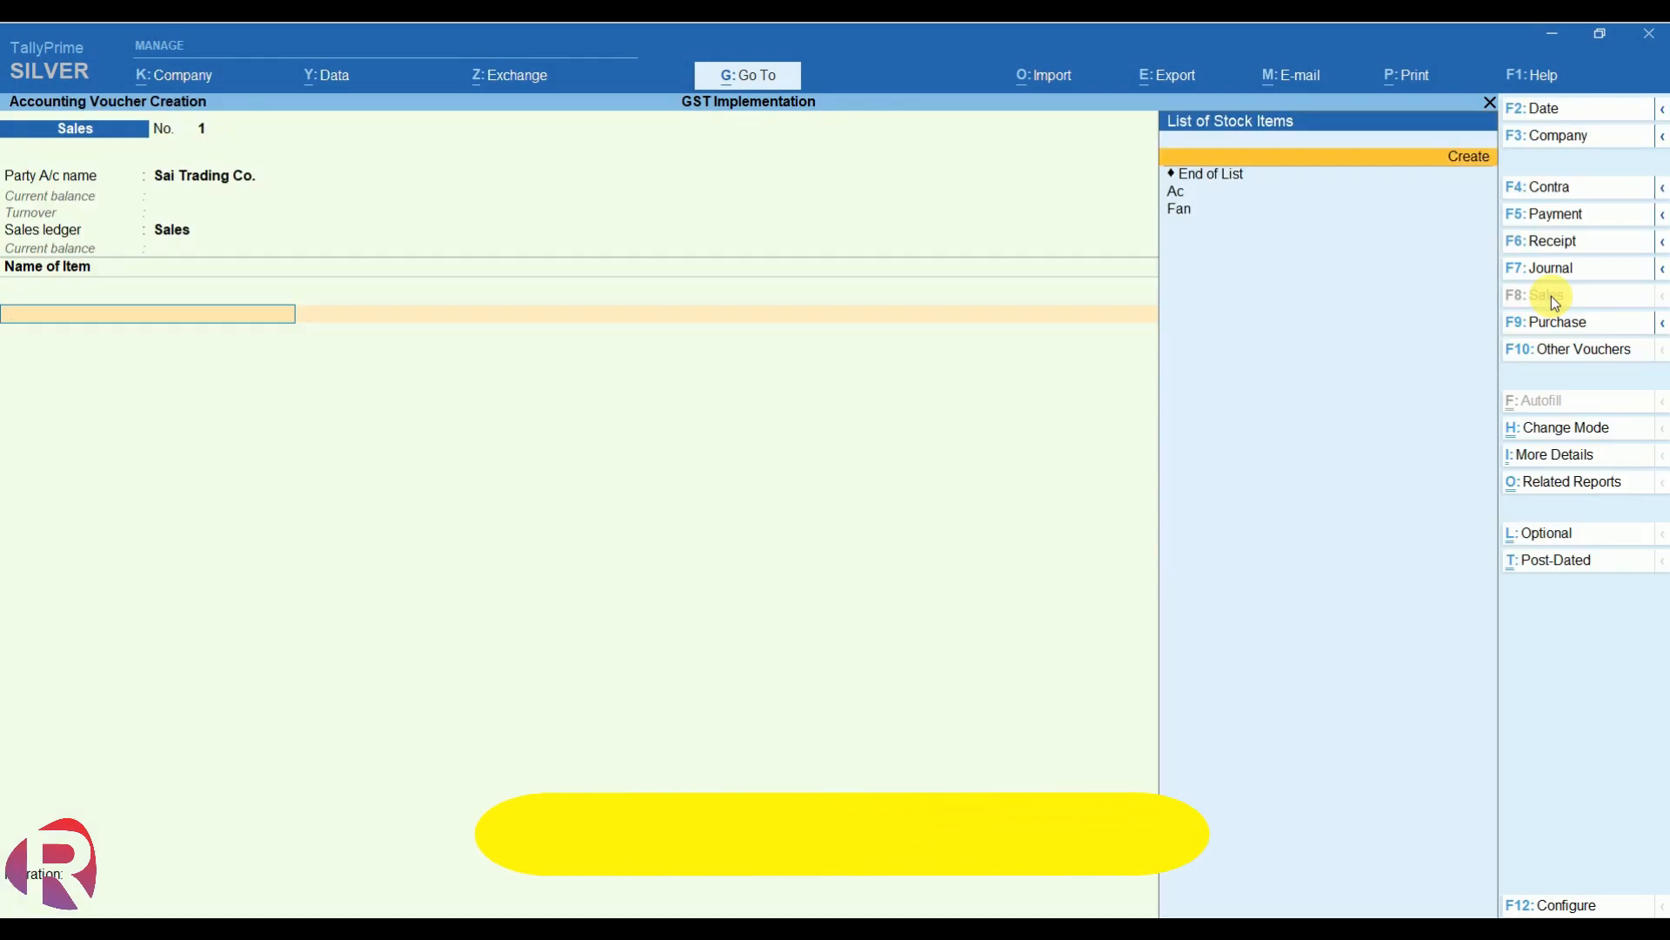
# - Add stock item Ac: 10 nos at rate 28,000
pyautogui.press('Return')
pyautogui.press('Return')
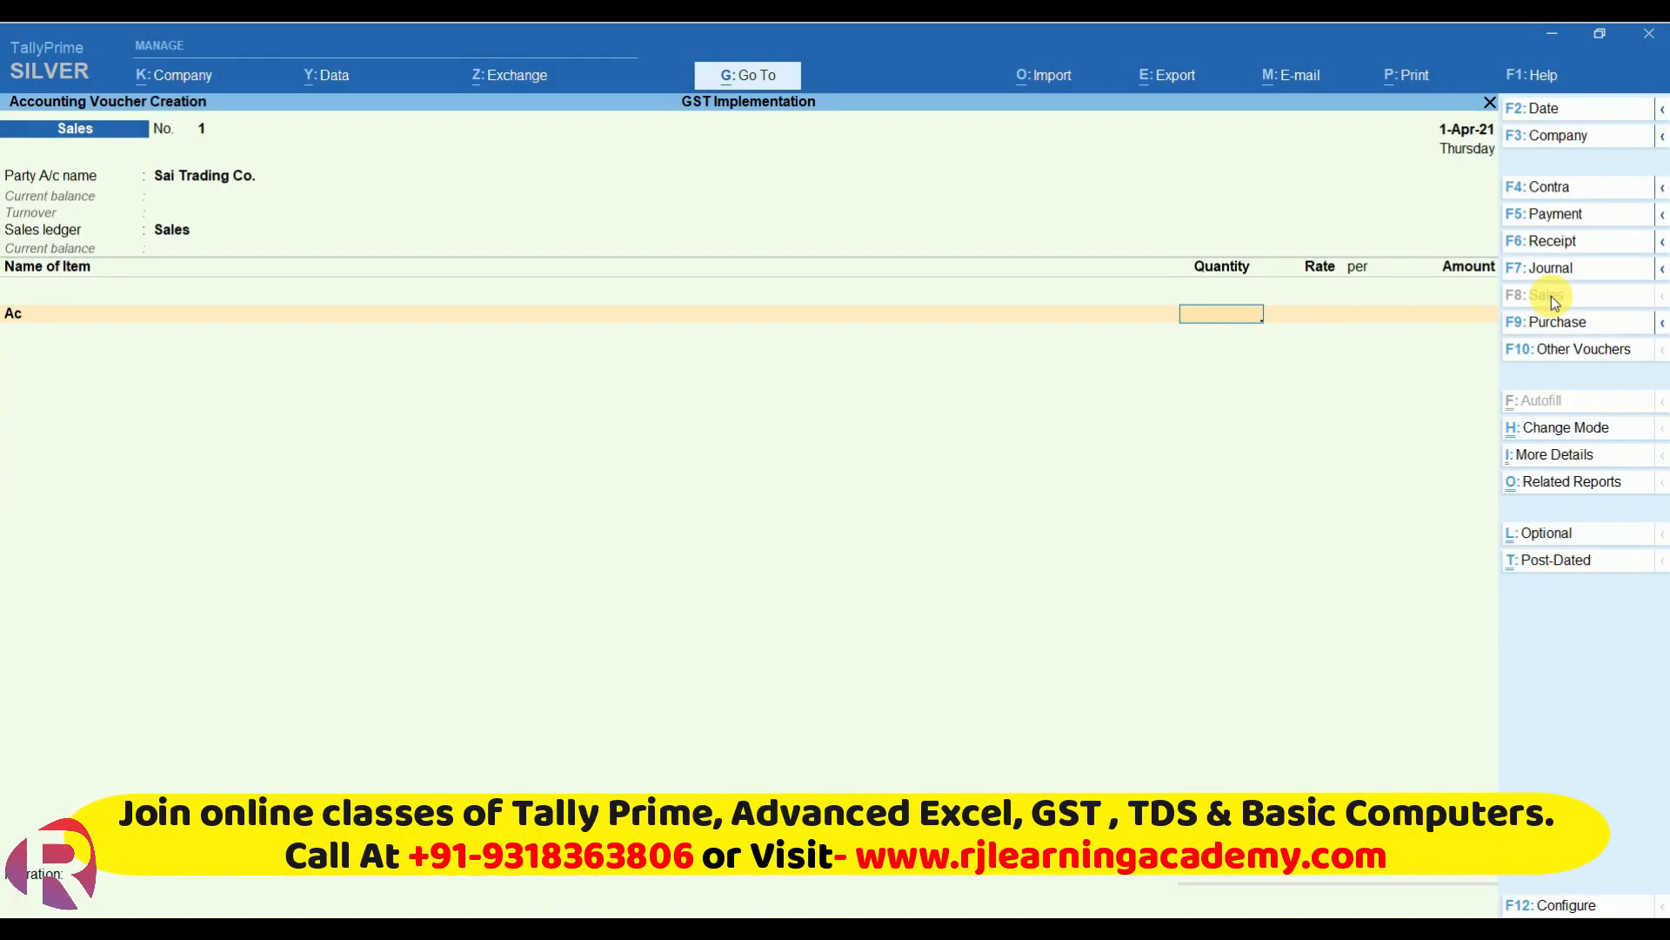
pyautogui.write('10')
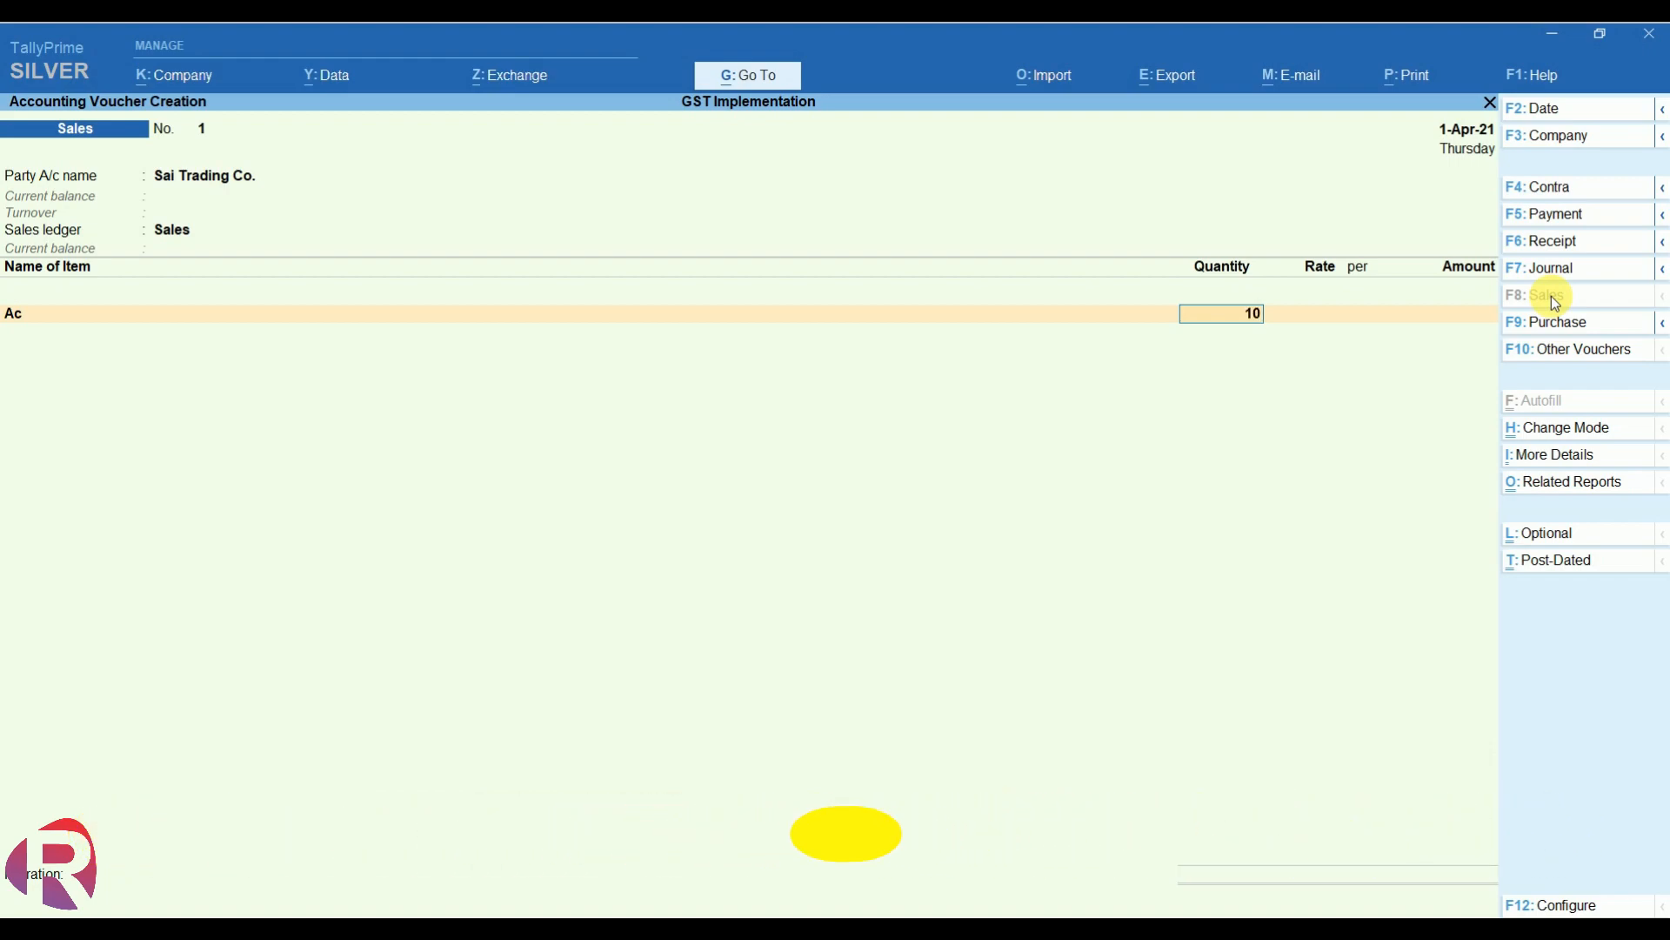
pyautogui.press('Return')
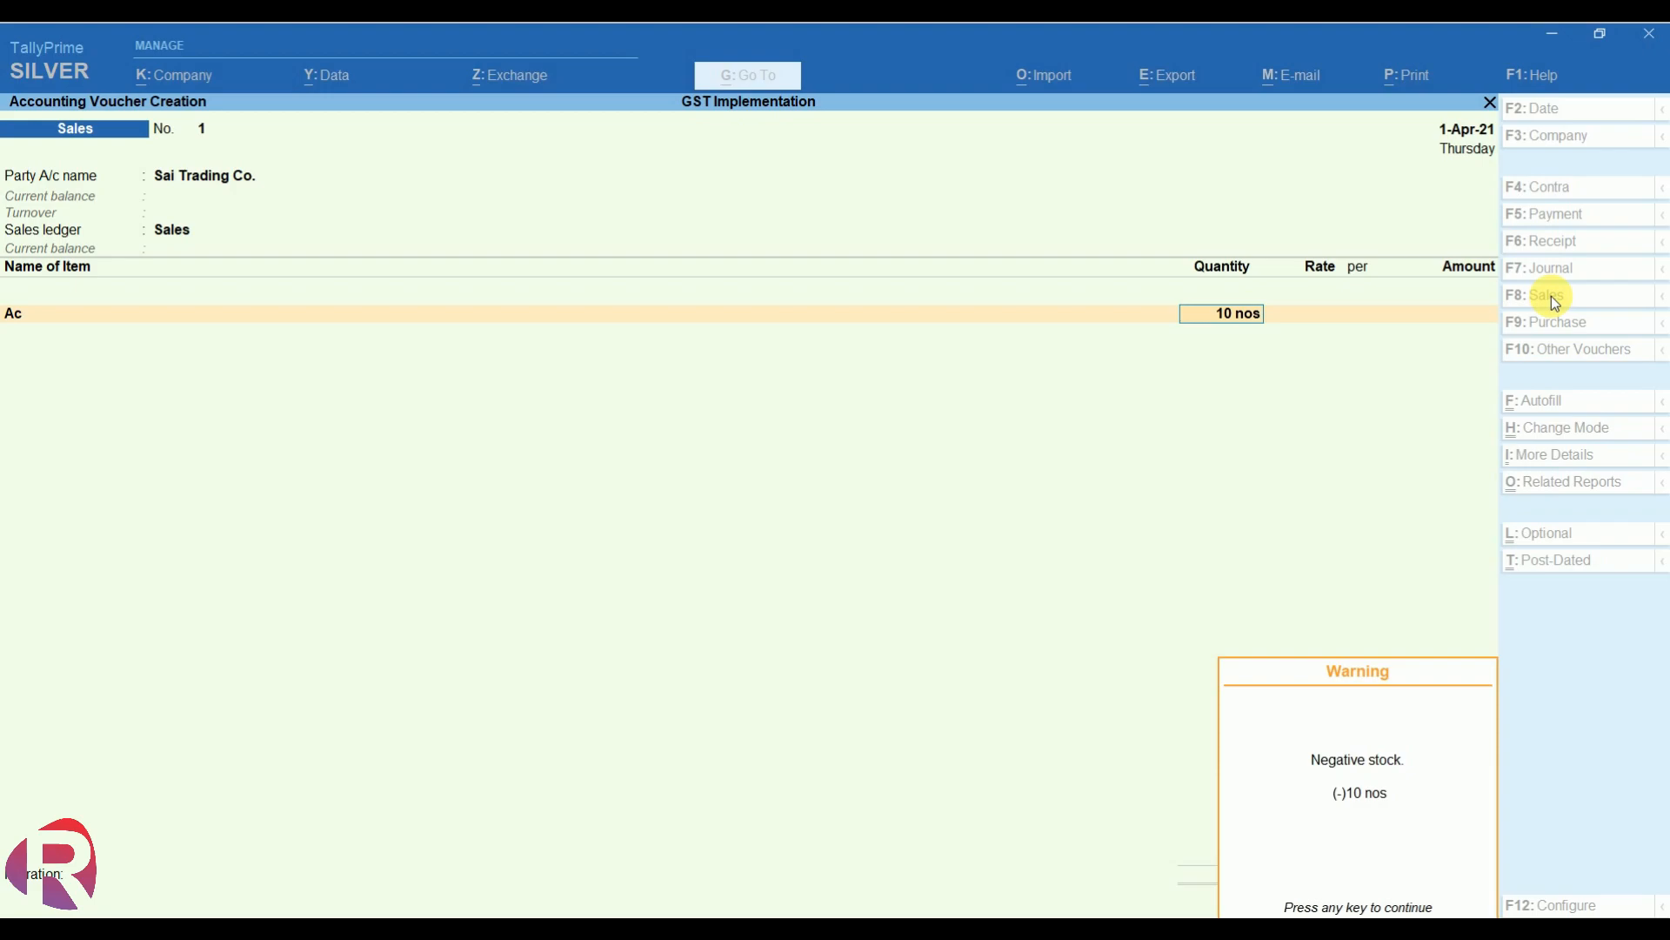
pyautogui.press('Return')
pyautogui.write('28000')
pyautogui.press('Return')
pyautogui.press('Return')
pyautogui.press('Return')
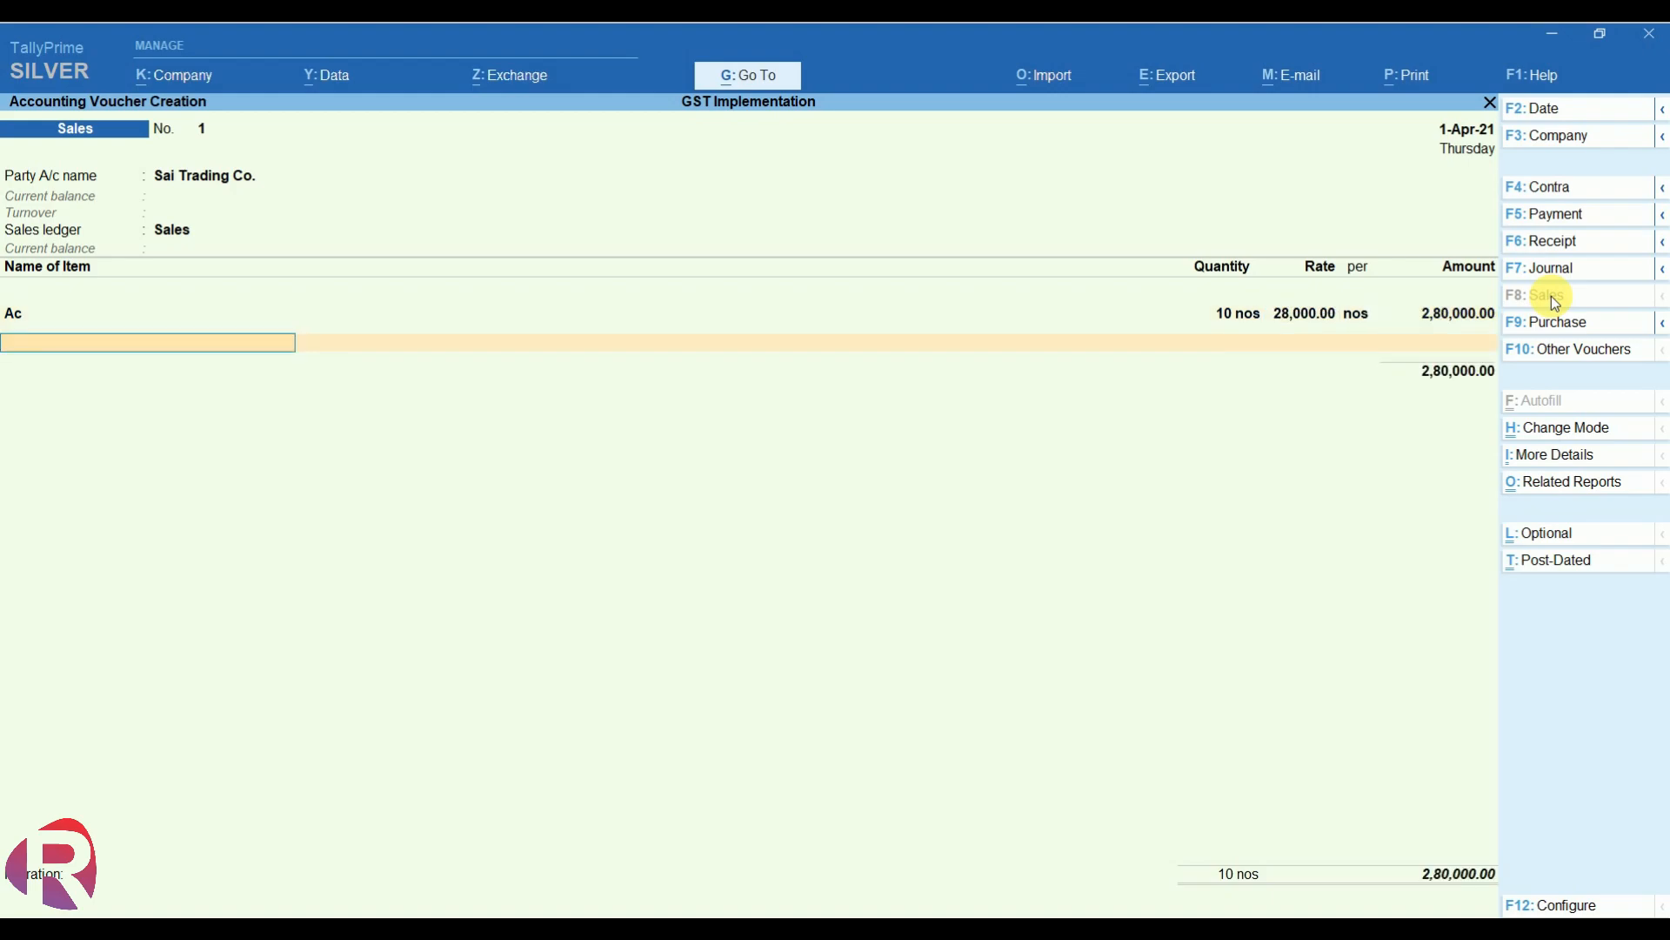
# - Add stock item Fan: 5 nos at rate 3,000
pyautogui.write('Fan')
pyautogui.press('Return')
pyautogui.press('Return')
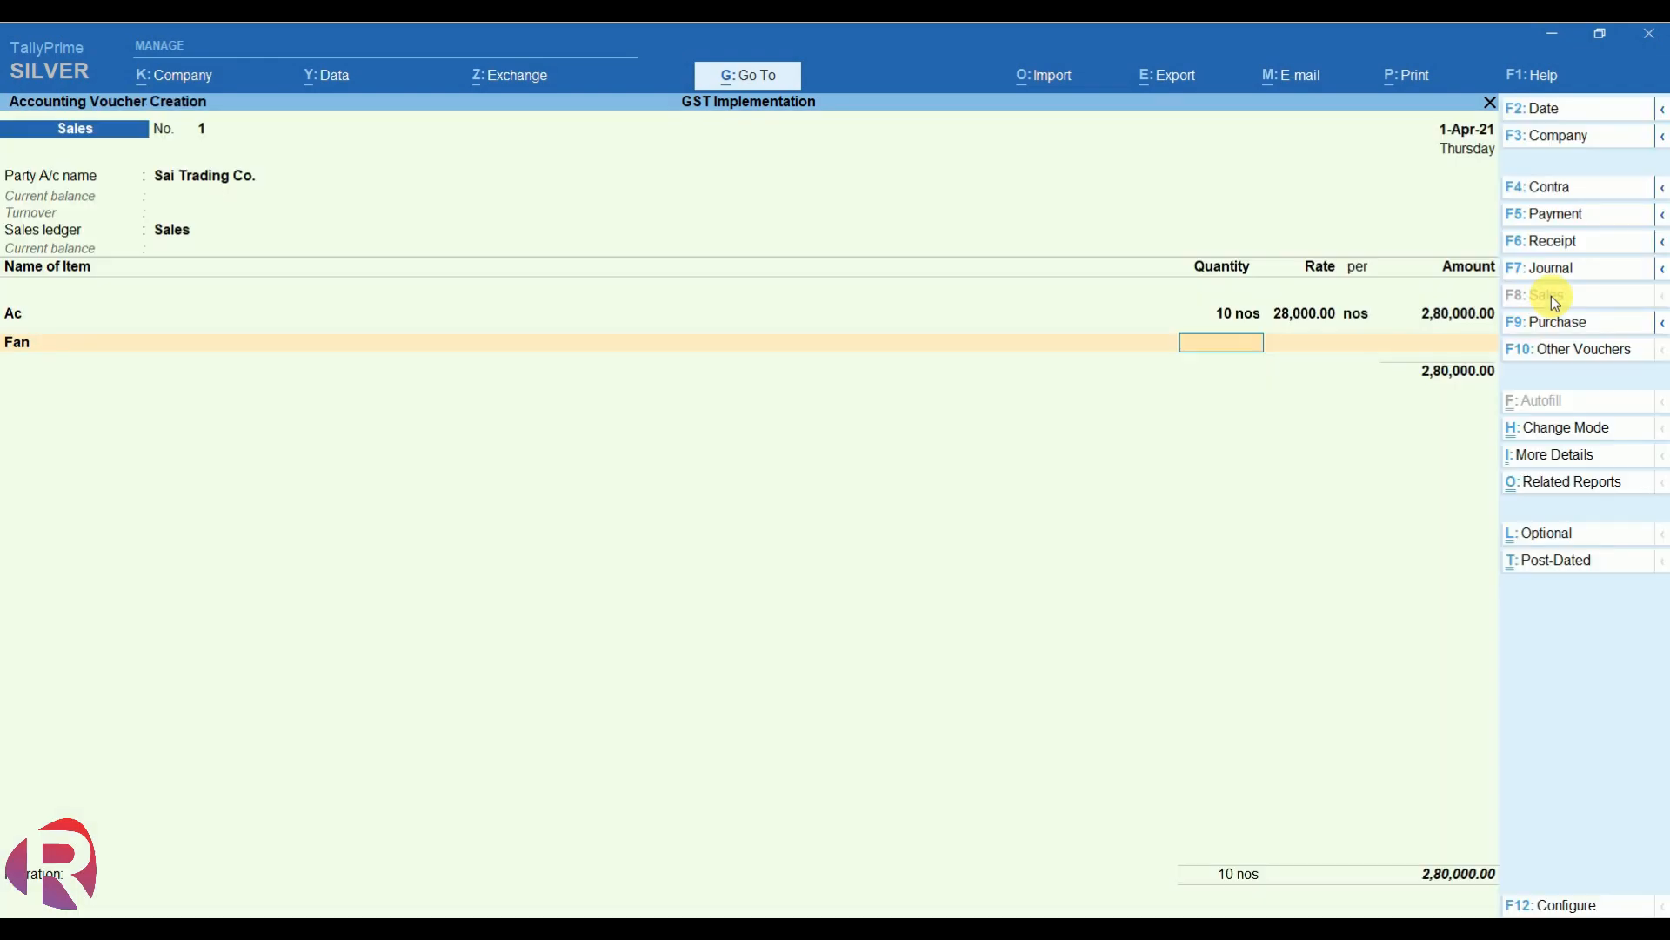
pyautogui.write('1')
pyautogui.write('5')
pyautogui.press('Return')
pyautogui.write('3000')
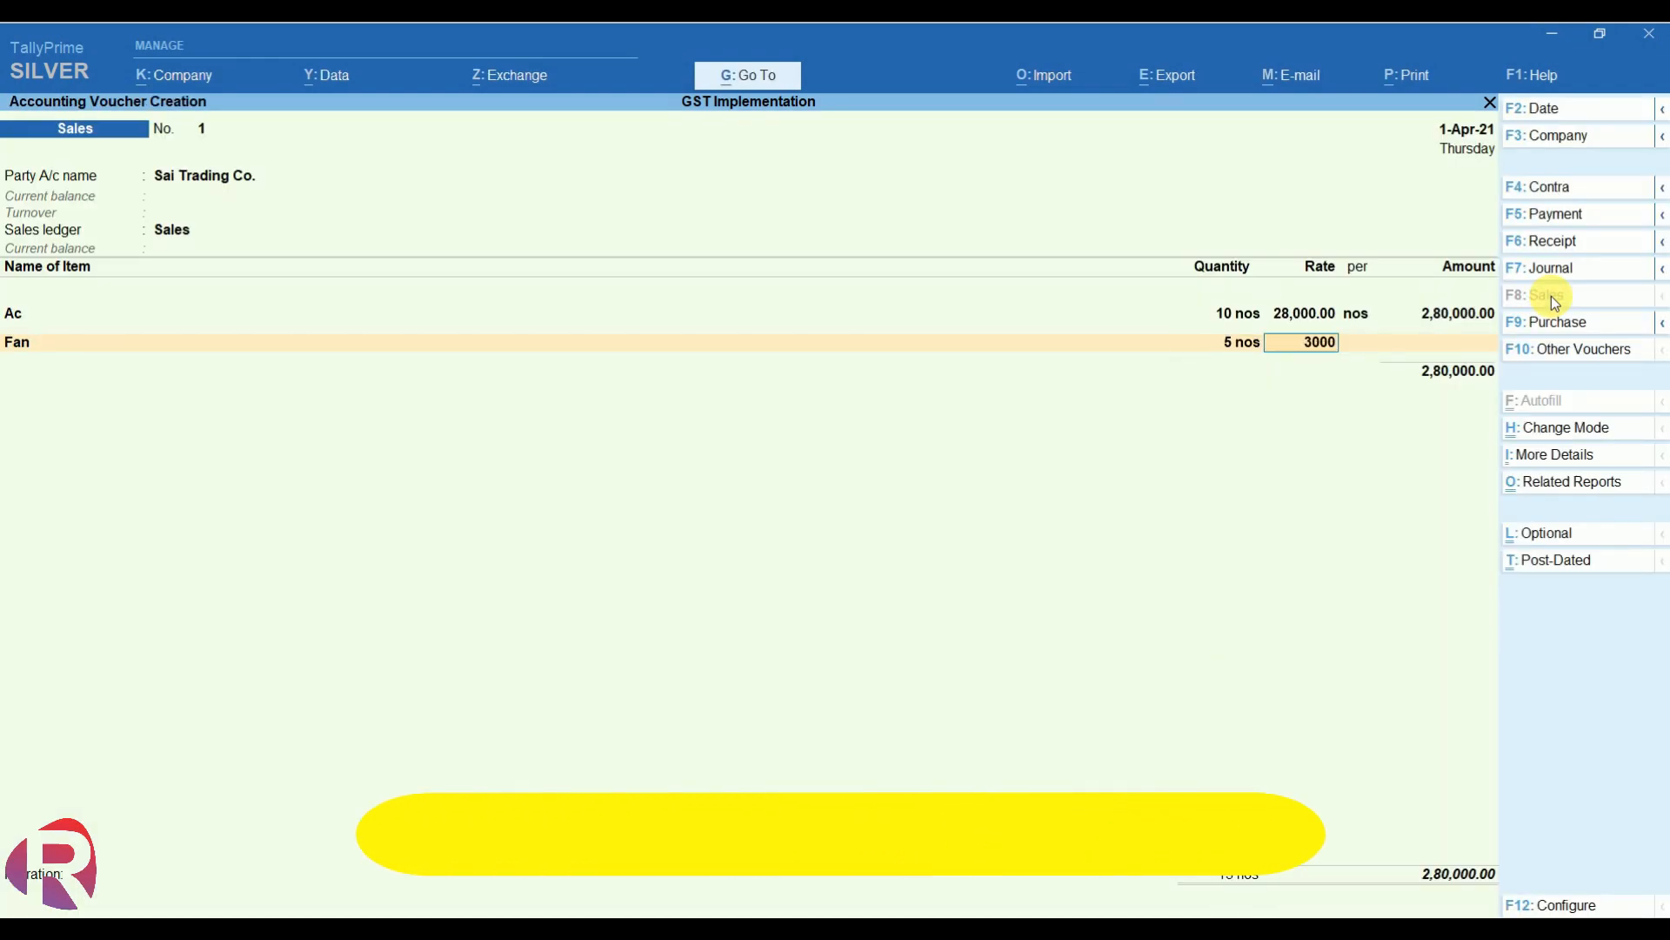
pyautogui.press('Return')
pyautogui.press('Return')
pyautogui.press('Return')
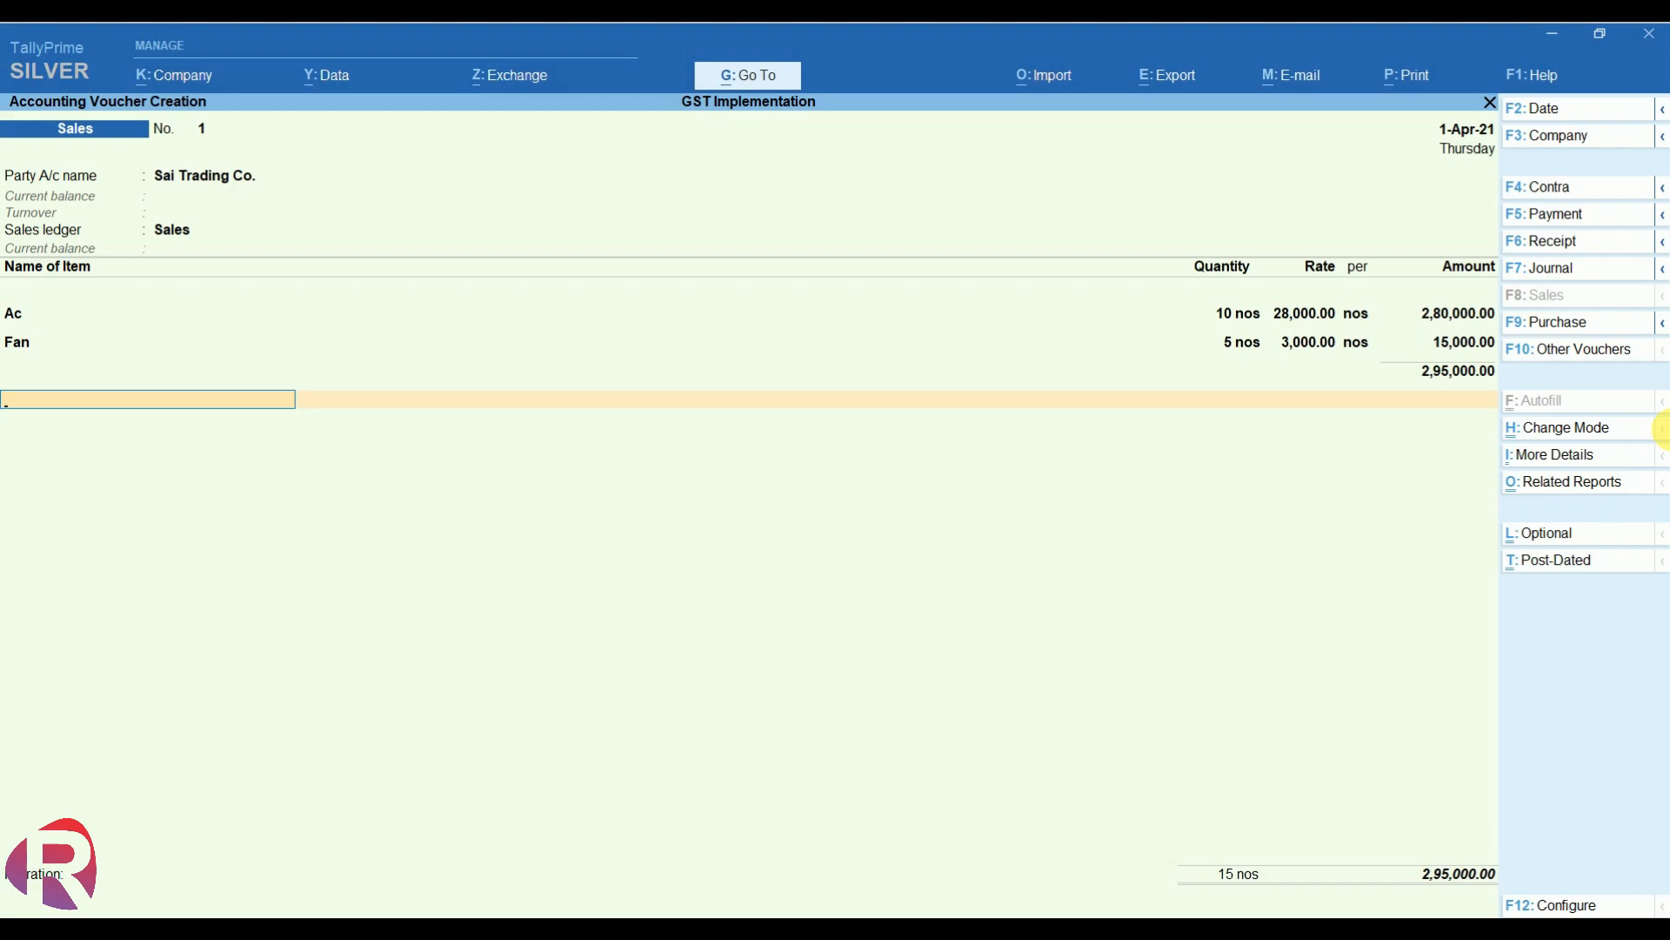
# - Add Cgst and Sgst ledger rows of 26,100.00 each below the items
pyautogui.write('Cg')
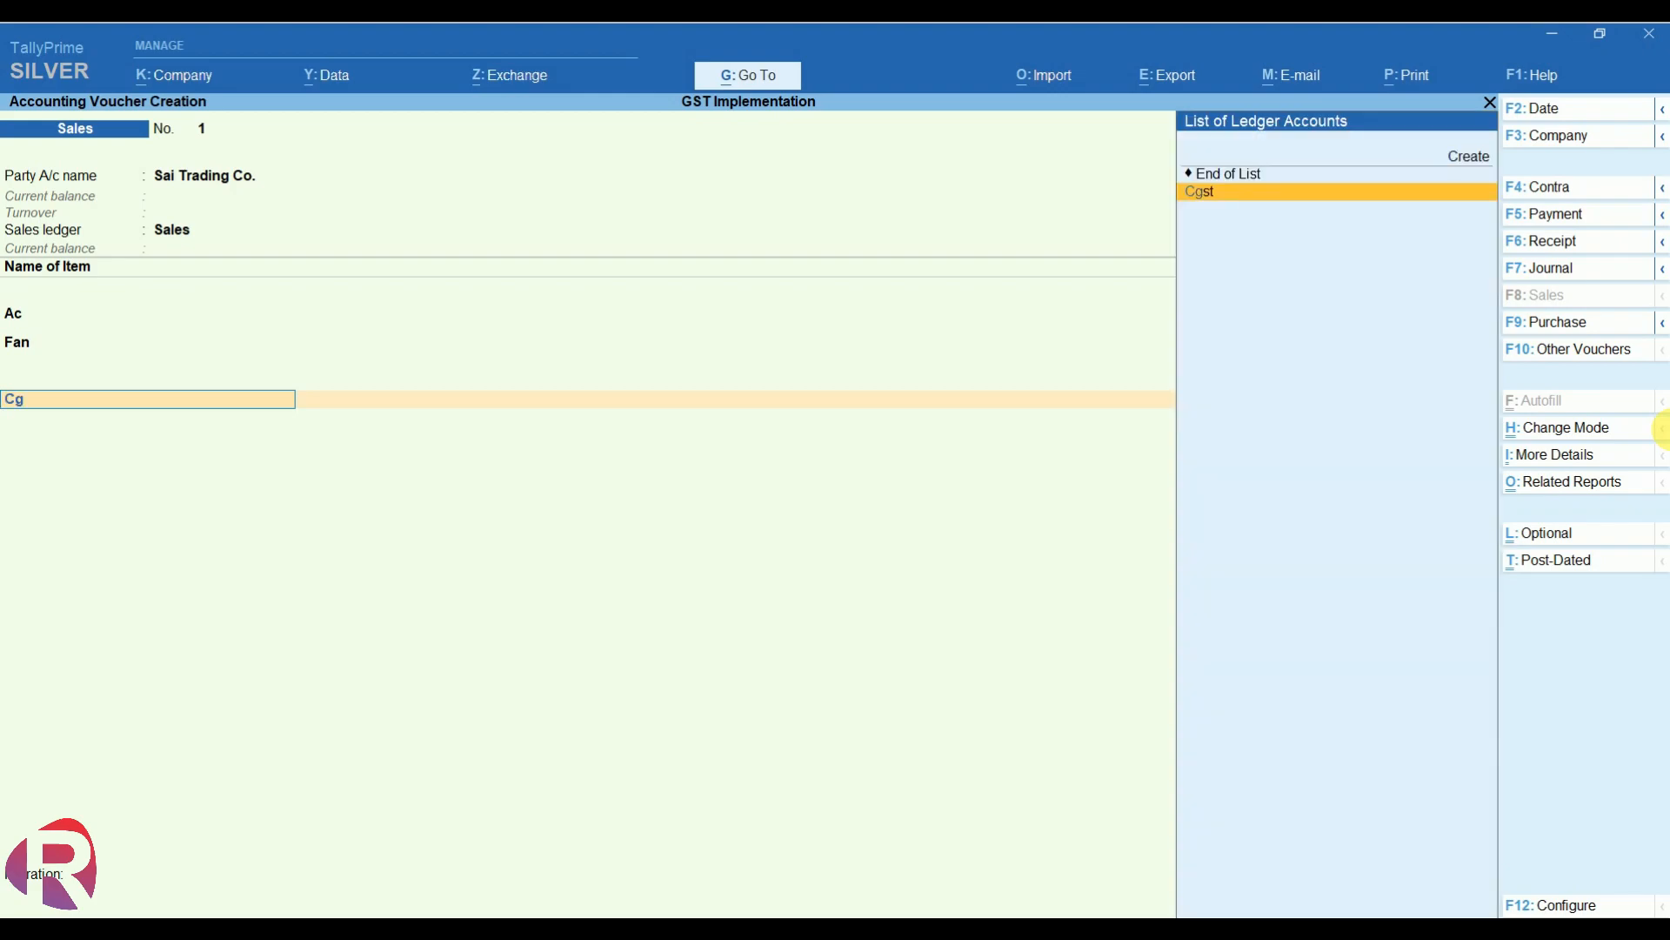
pyautogui.press('Return')
pyautogui.press('Return')
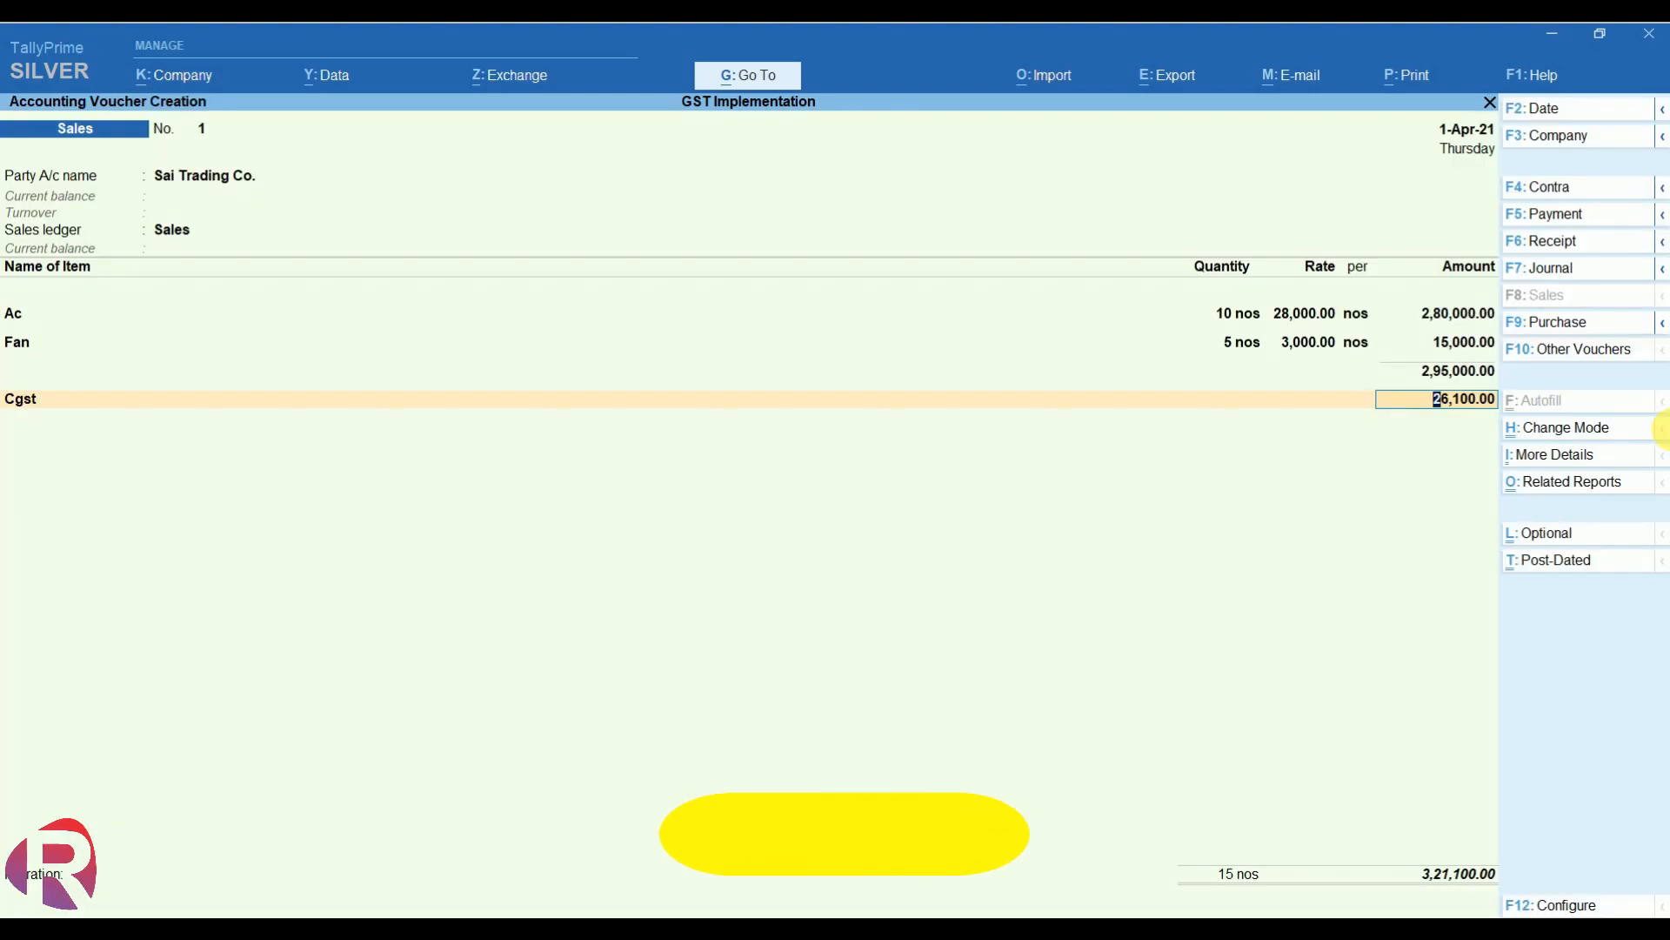
pyautogui.press('Return')
pyautogui.write('Sg')
pyautogui.press('Return')
pyautogui.press('Return')
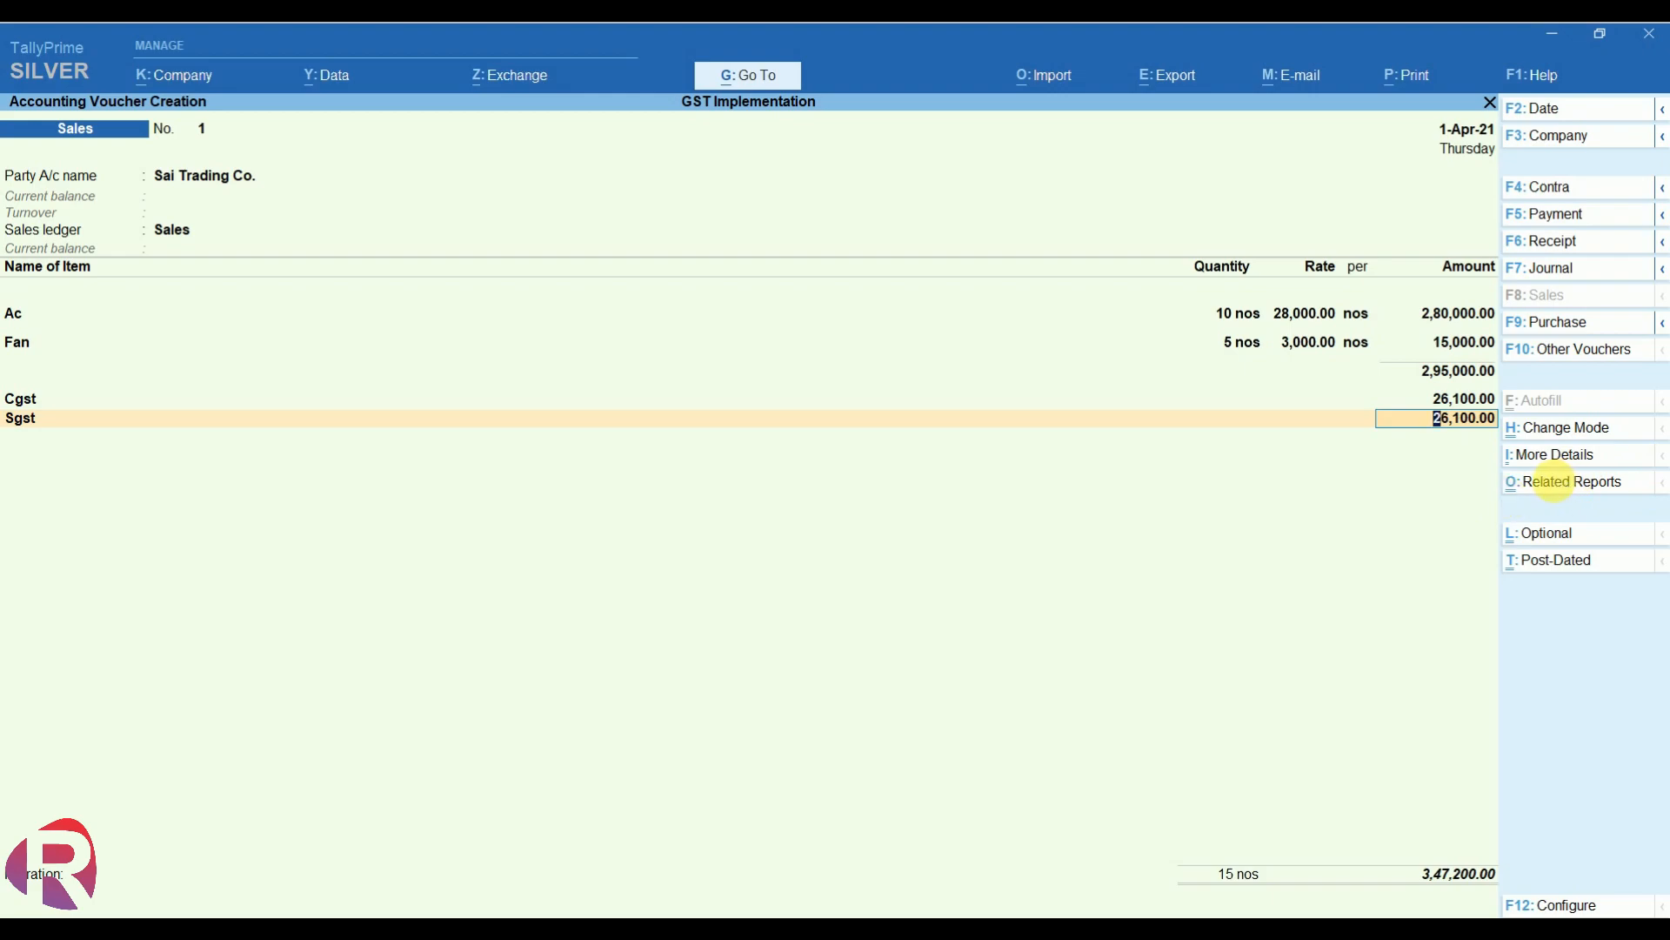
# - Show the voucher's Related Reports, listing GST - Tax Analysis and Stock Query
pyautogui.click(1581, 486)
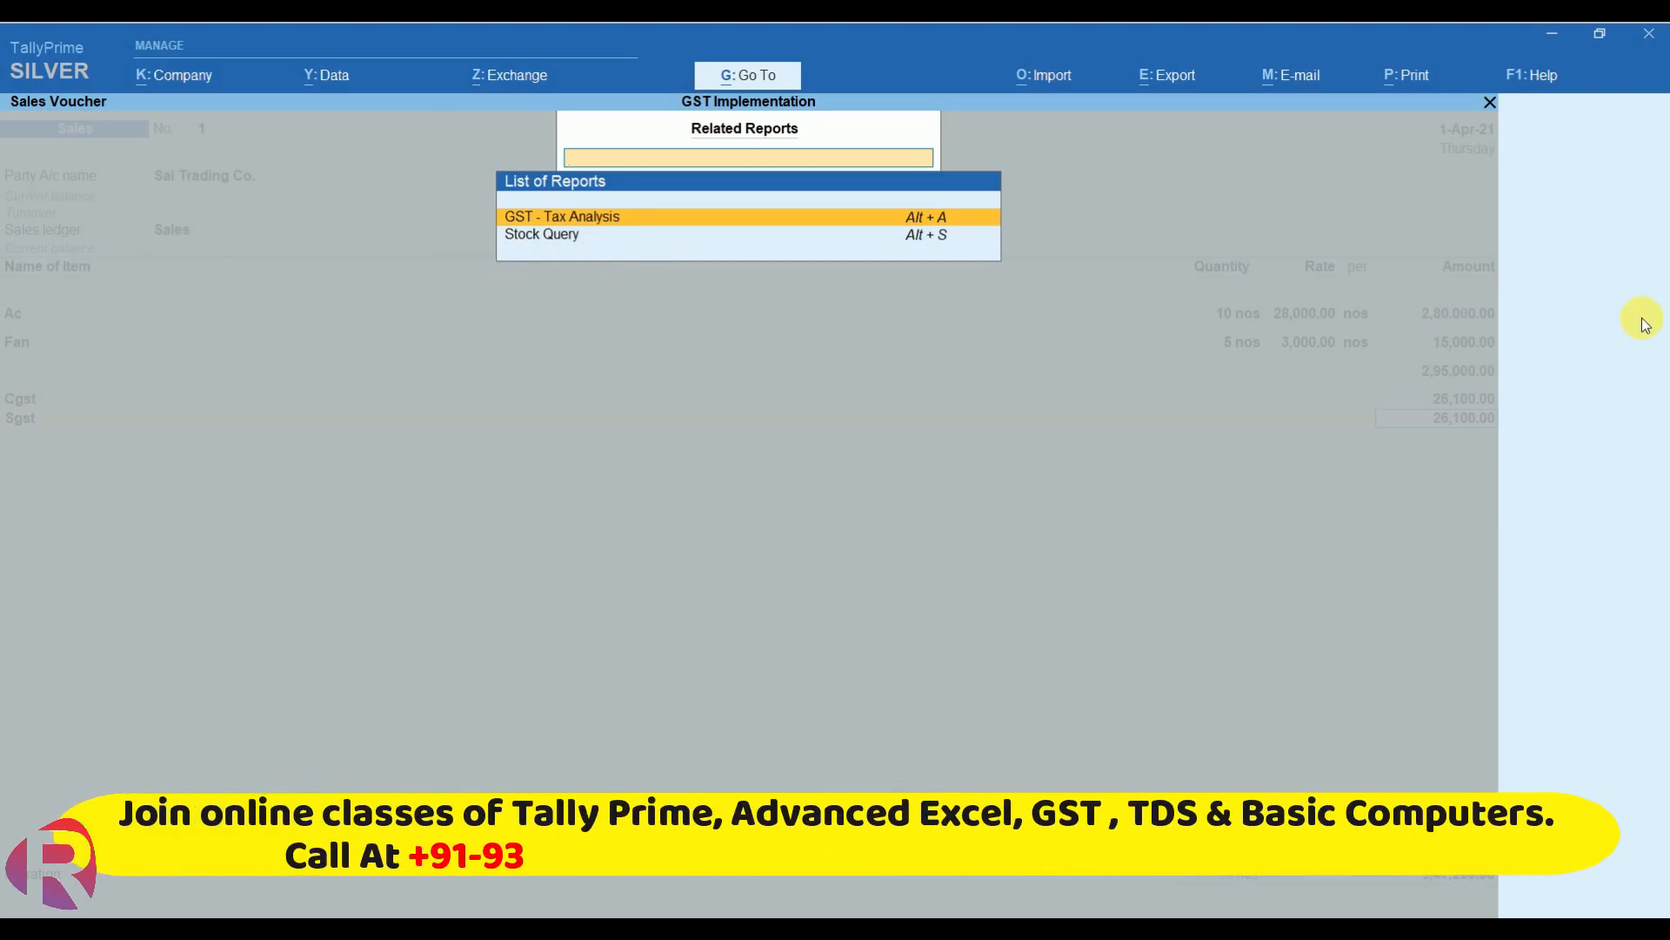
# - Open the GST - Tax Analysis in detailed view: 52,200.00 tax on 2,95,000.00 taxable value
pyautogui.press('Return')
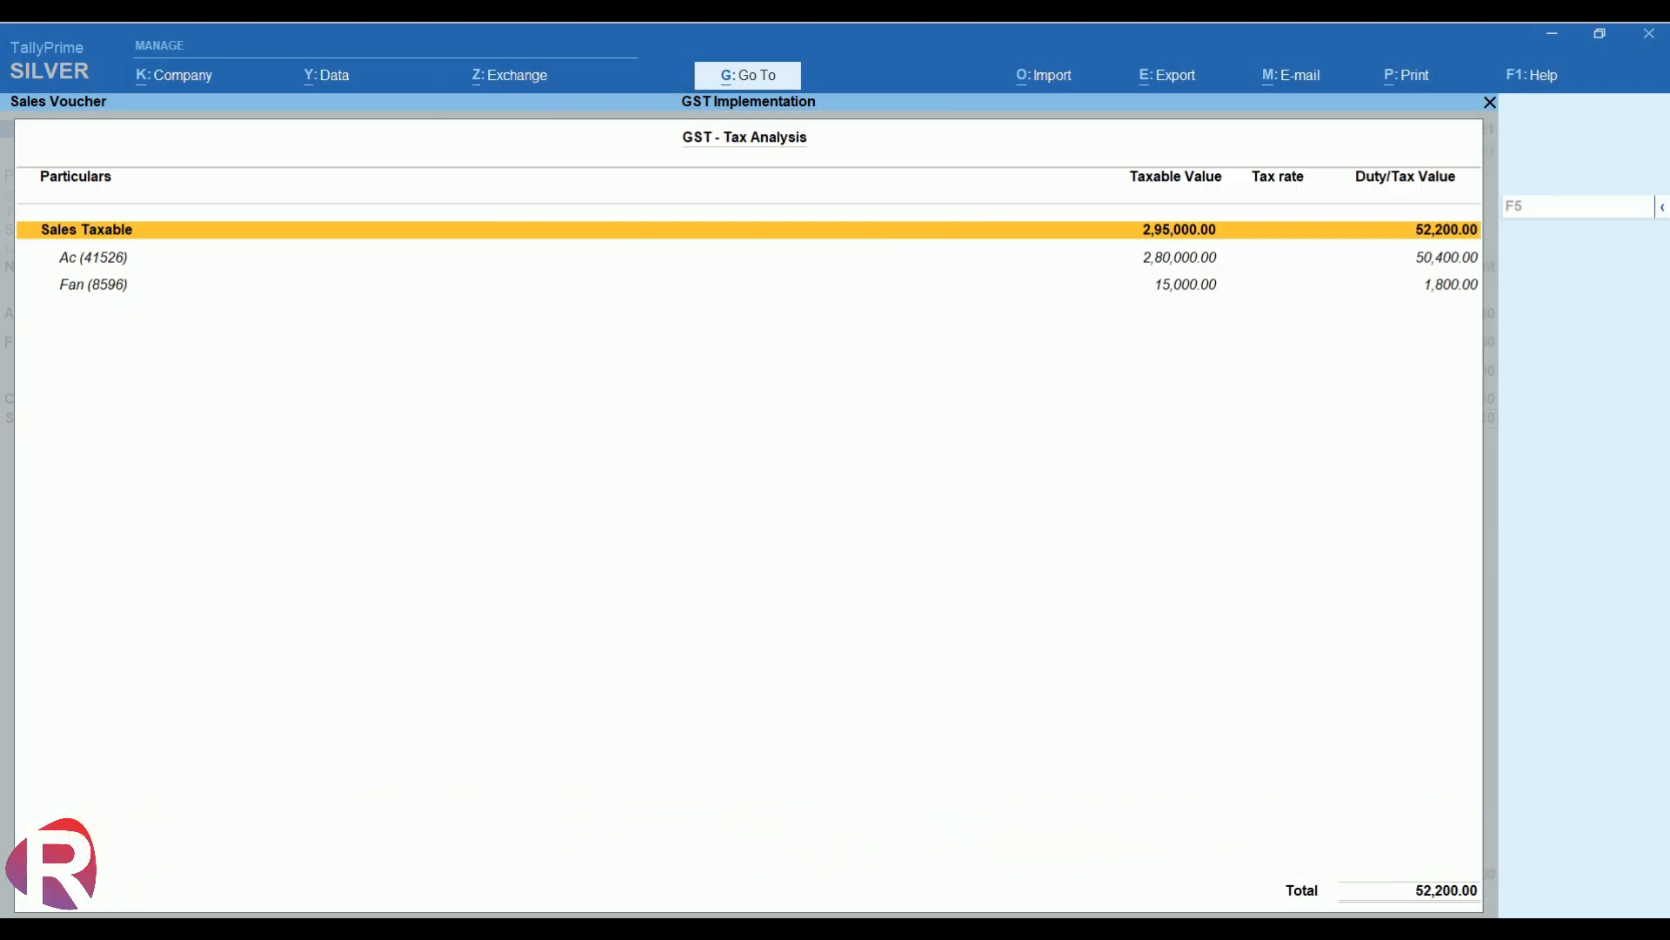
pyautogui.press('XF86AudioMute')
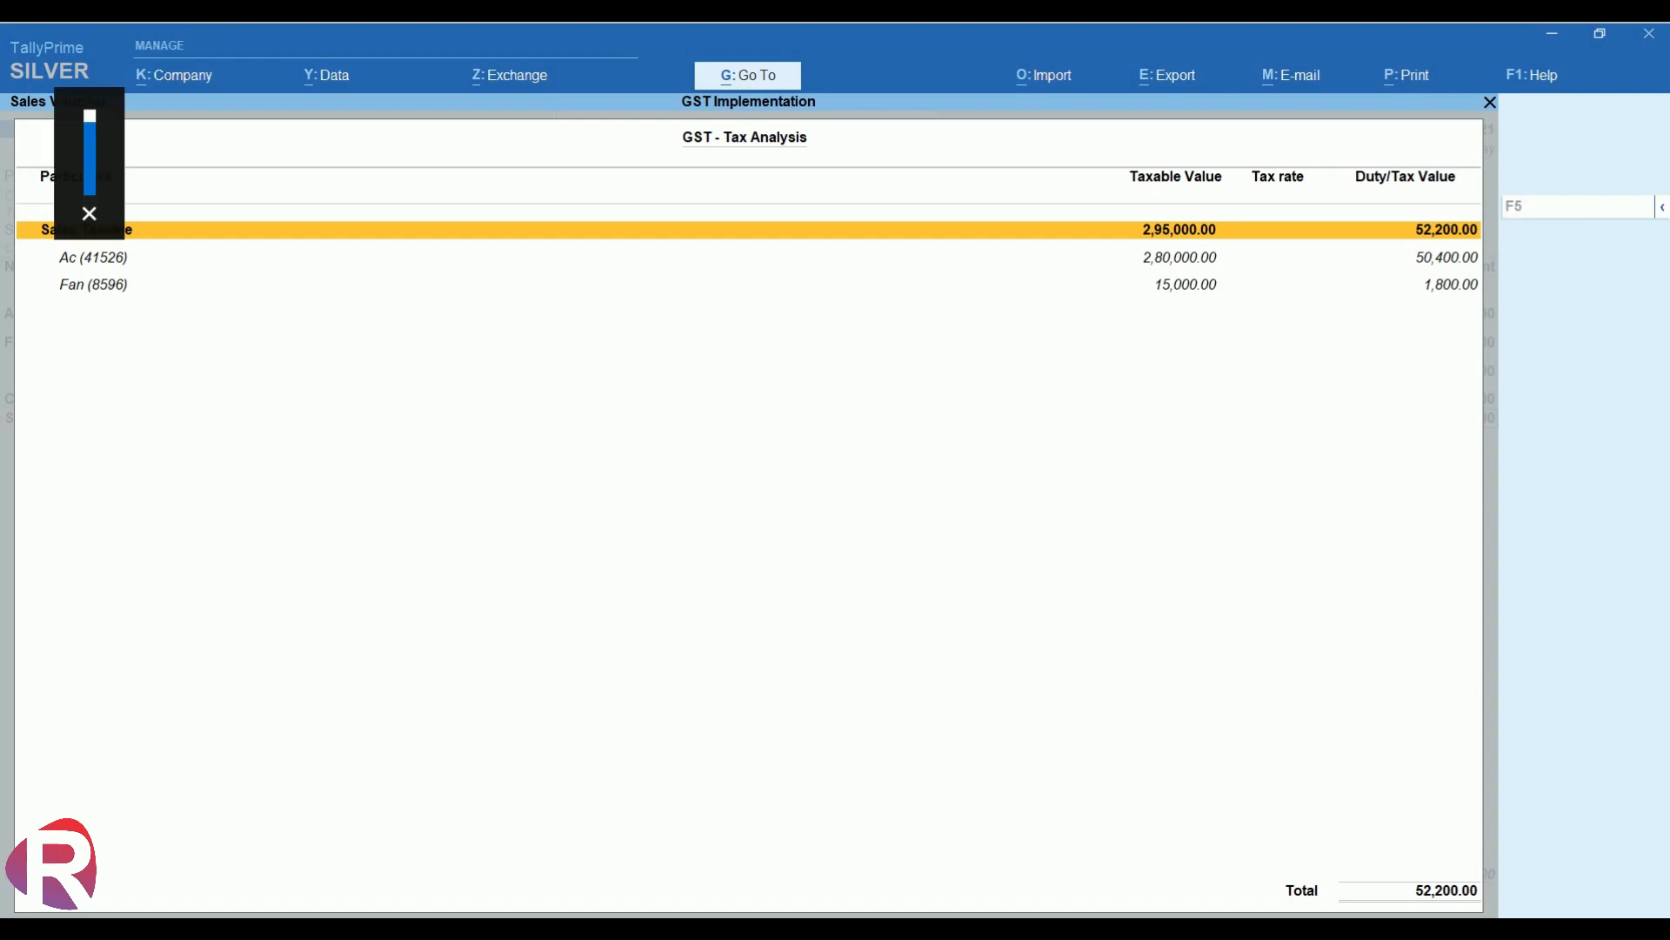
pyautogui.hotkey('alt', 'F5')
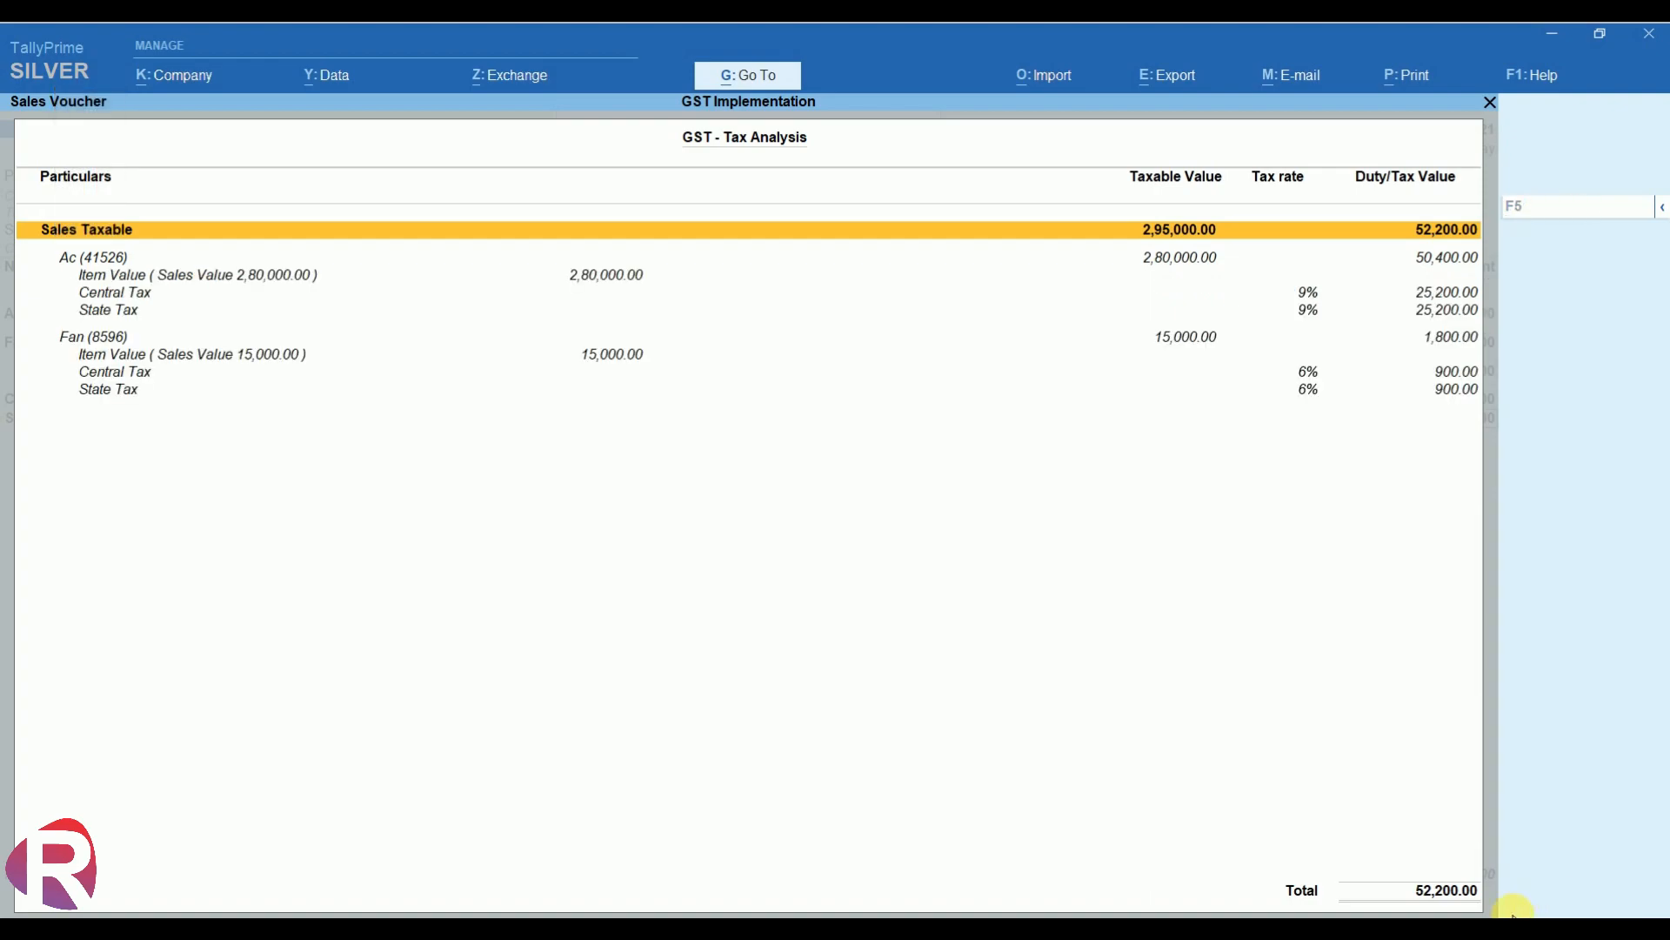
# - Unmute the system sound, then close the tax analysis to return to the sales voucher
pyautogui.click(1466, 933)
pyautogui.click(1323, 891)
pyautogui.click(1663, 576)
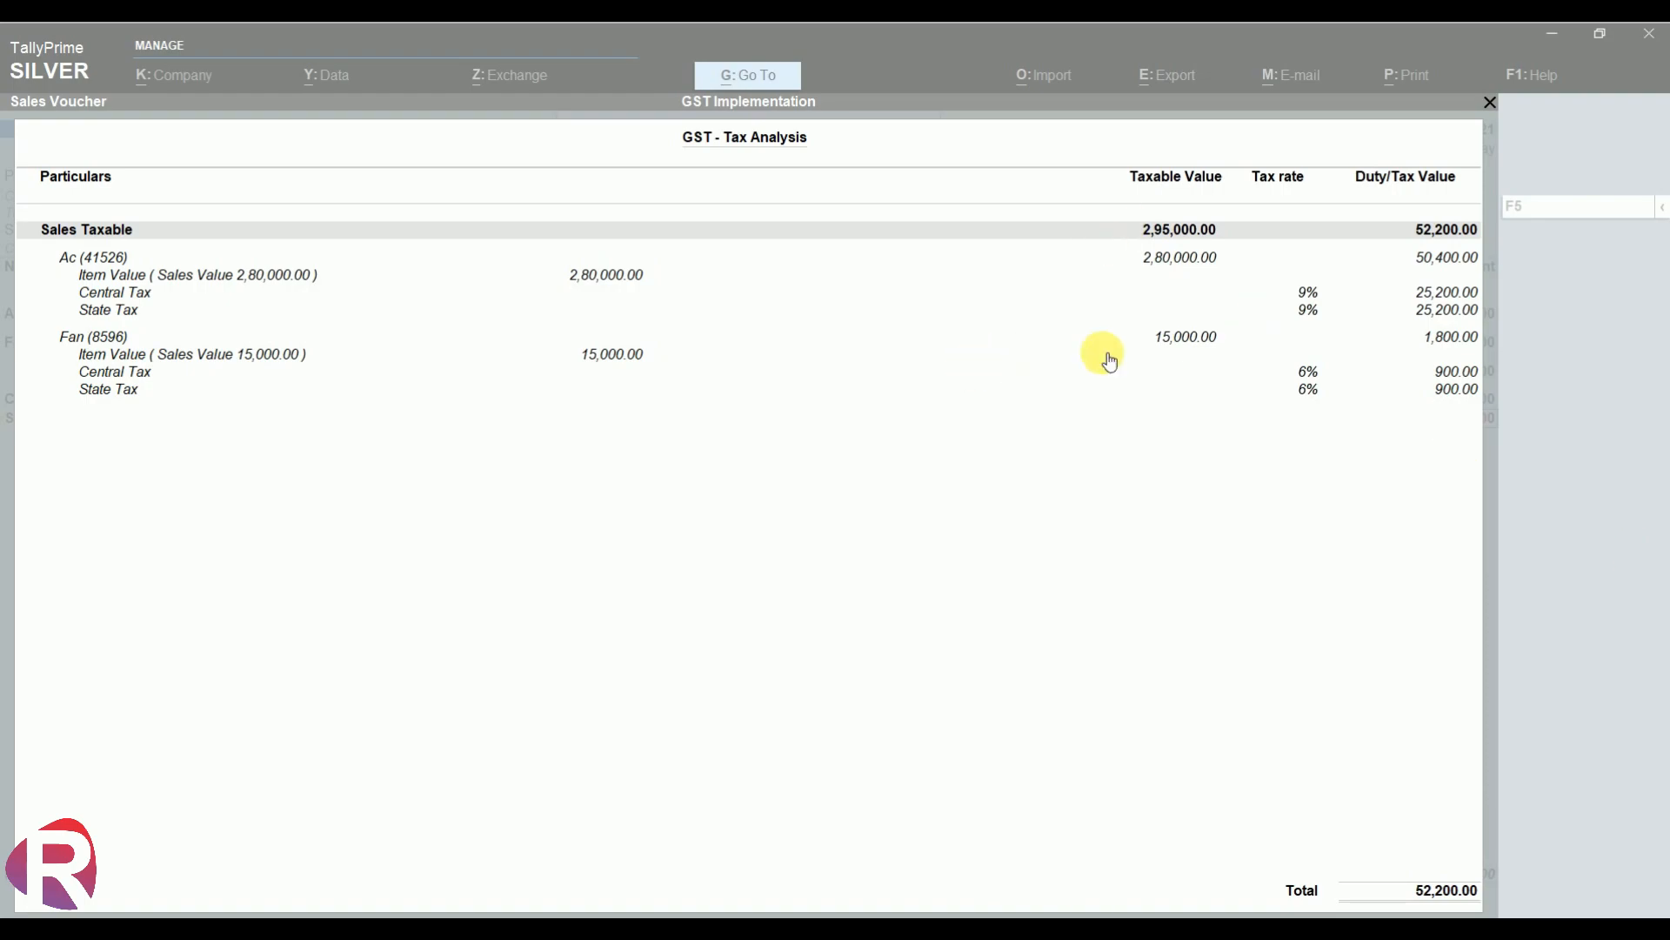
pyautogui.click(1023, 485)
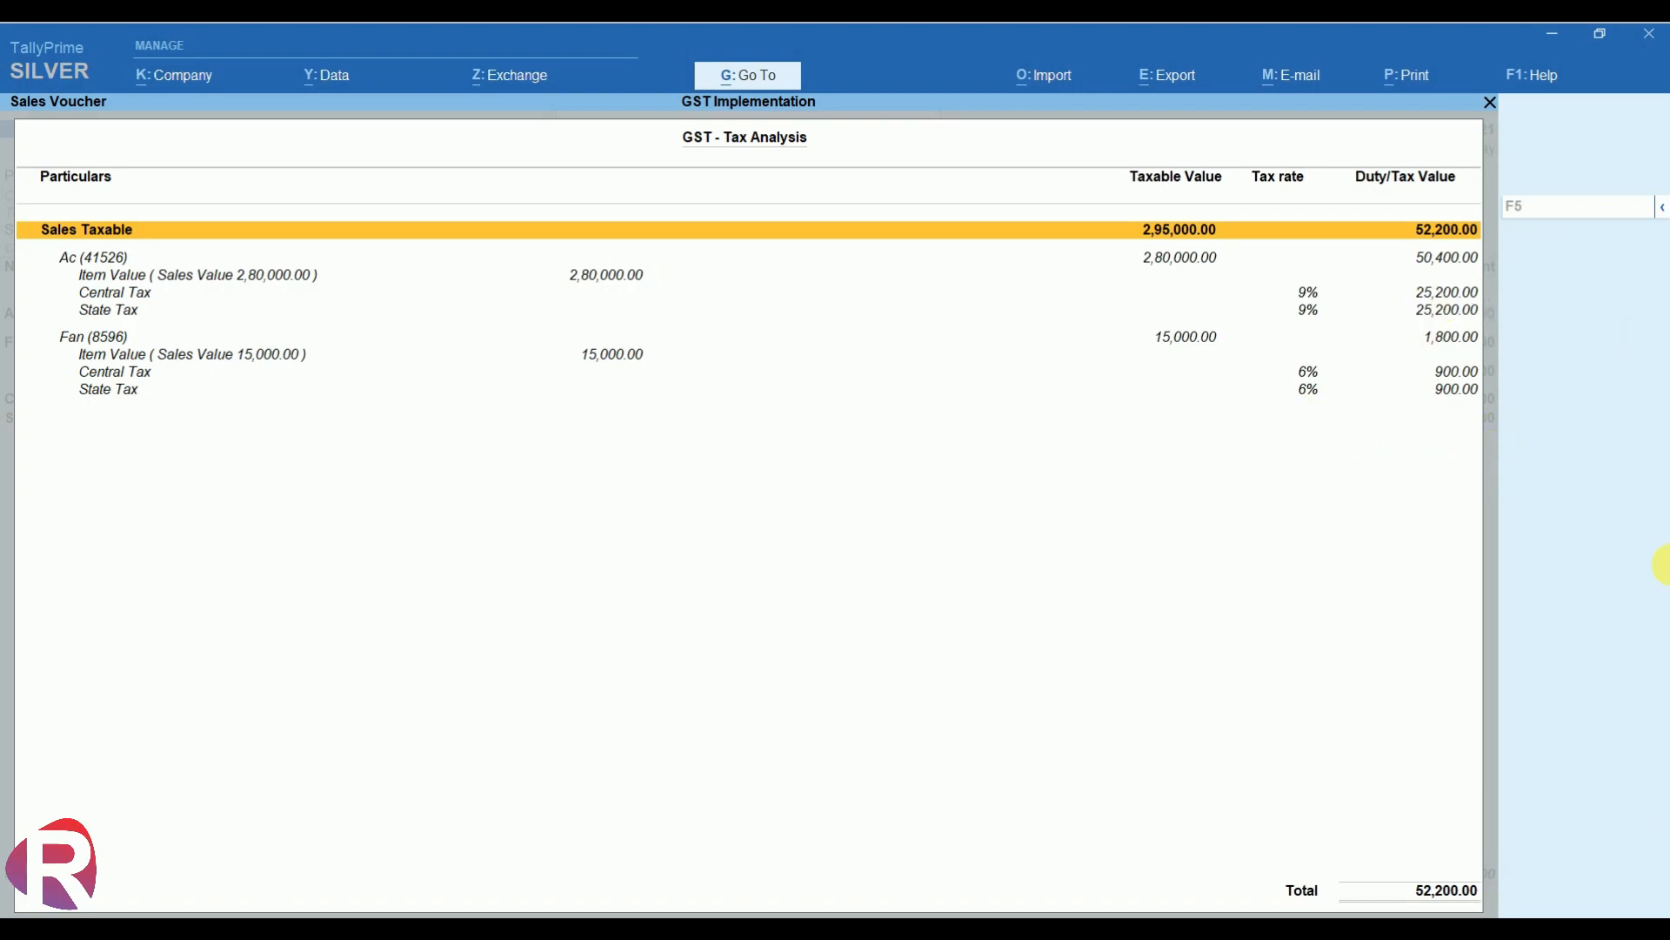
pyautogui.press('Escape')
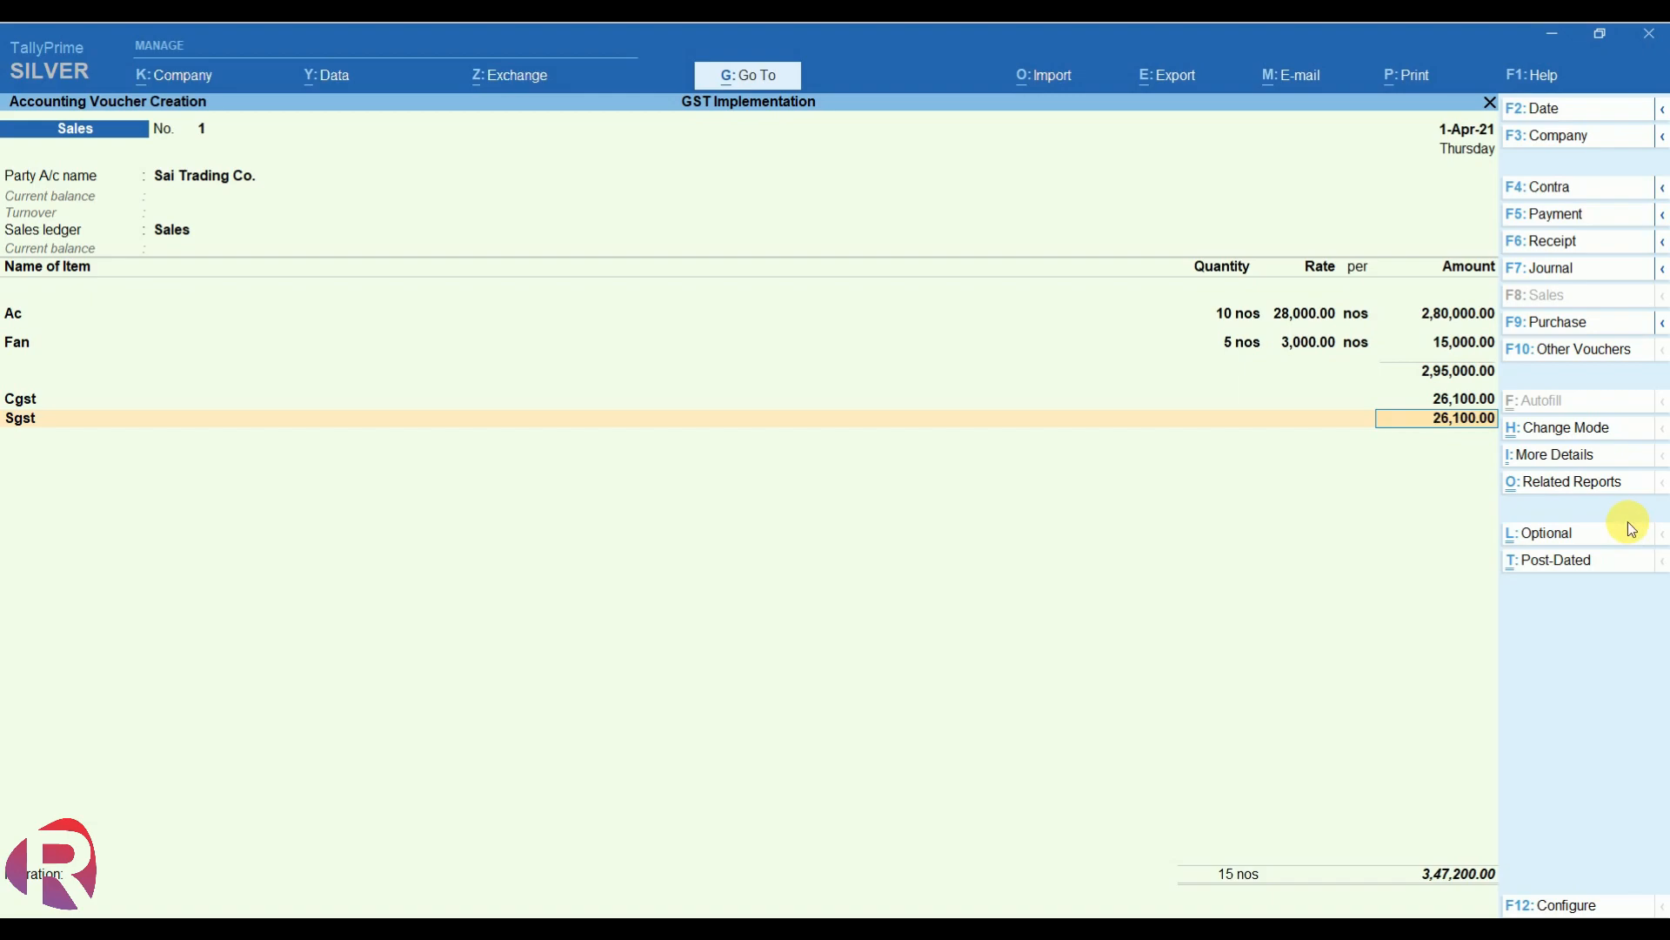
# - Bring up a print preview of the tax invoice for voucher No. 1
pyautogui.click(1437, 78)
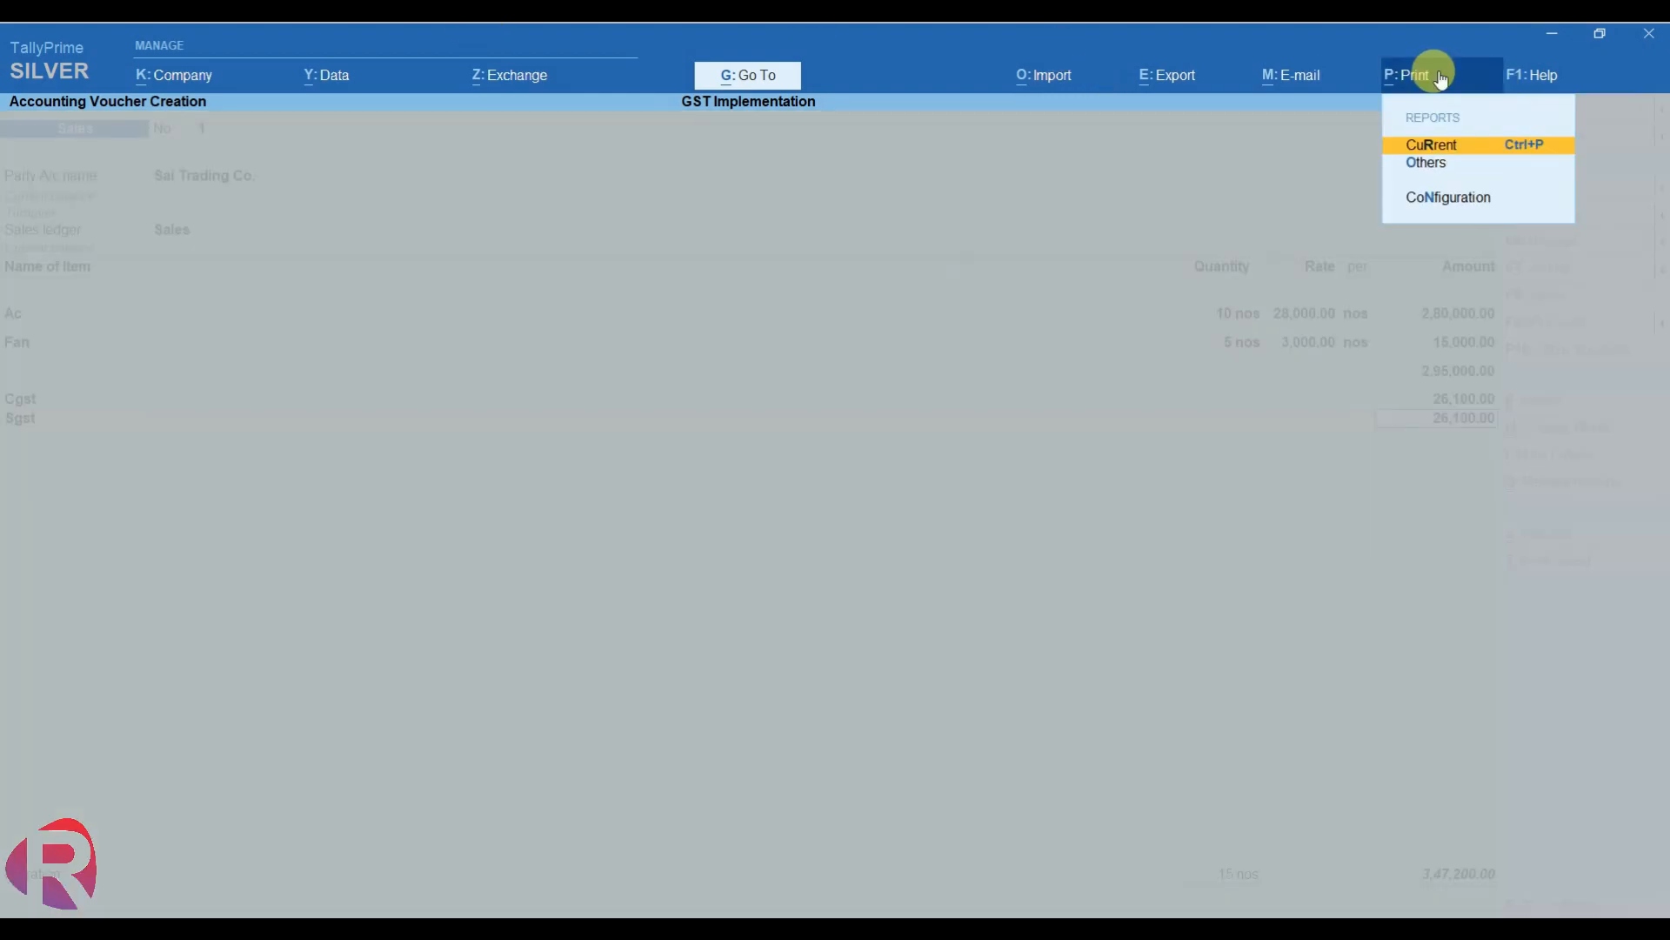
pyautogui.click(1465, 154)
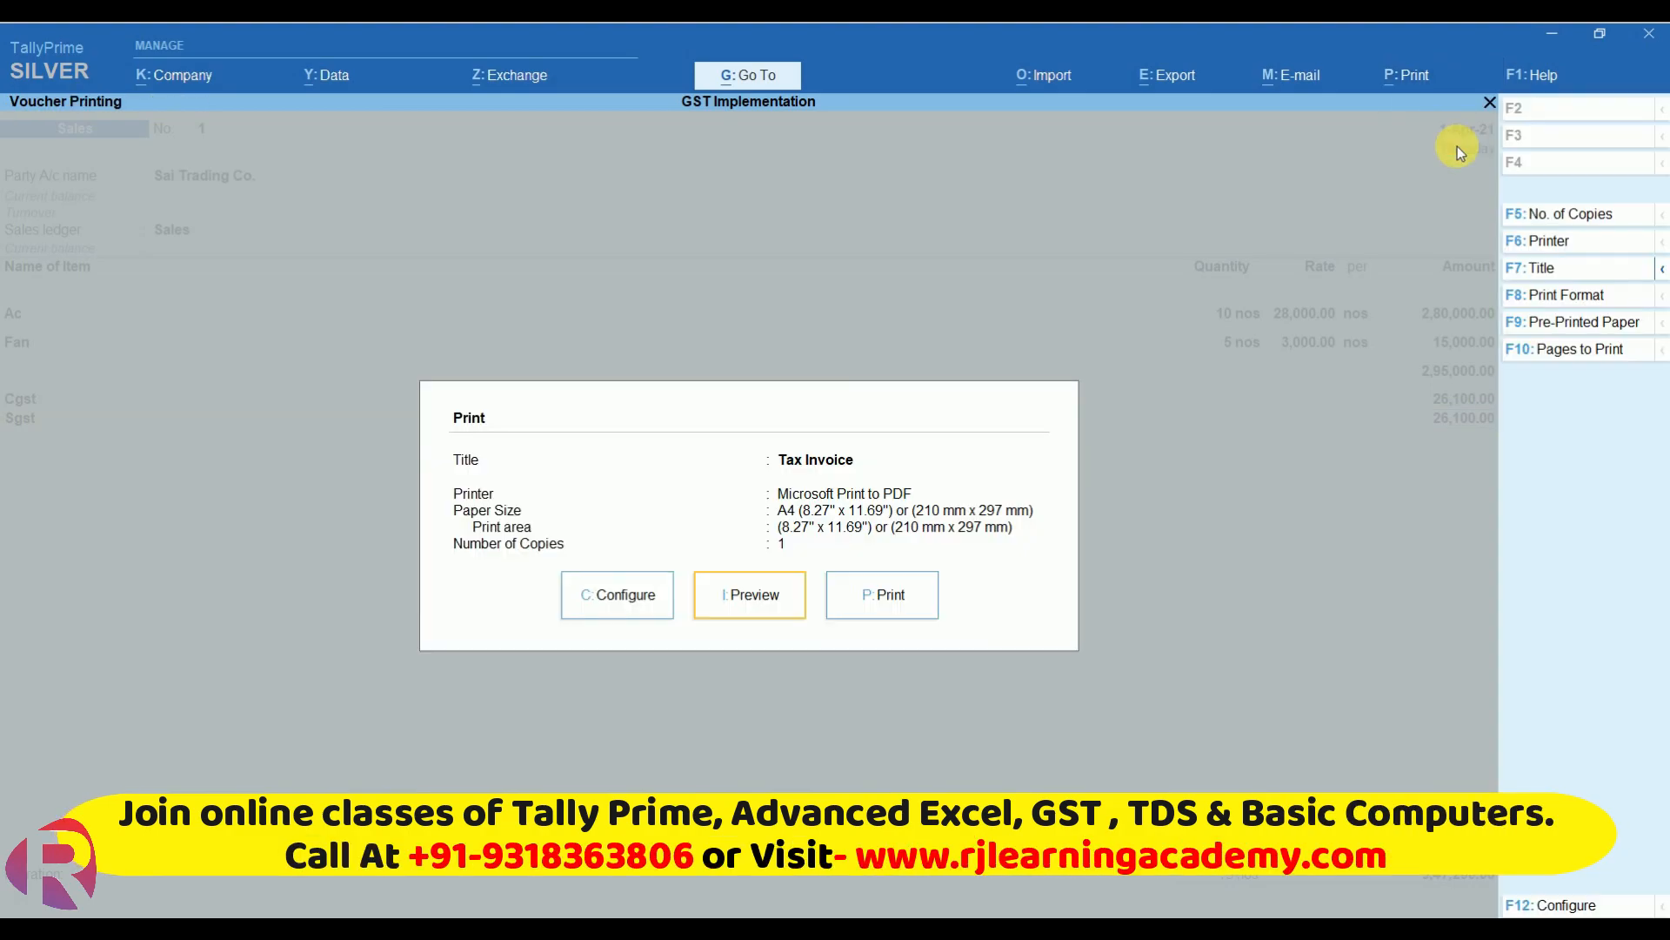
pyautogui.click(766, 606)
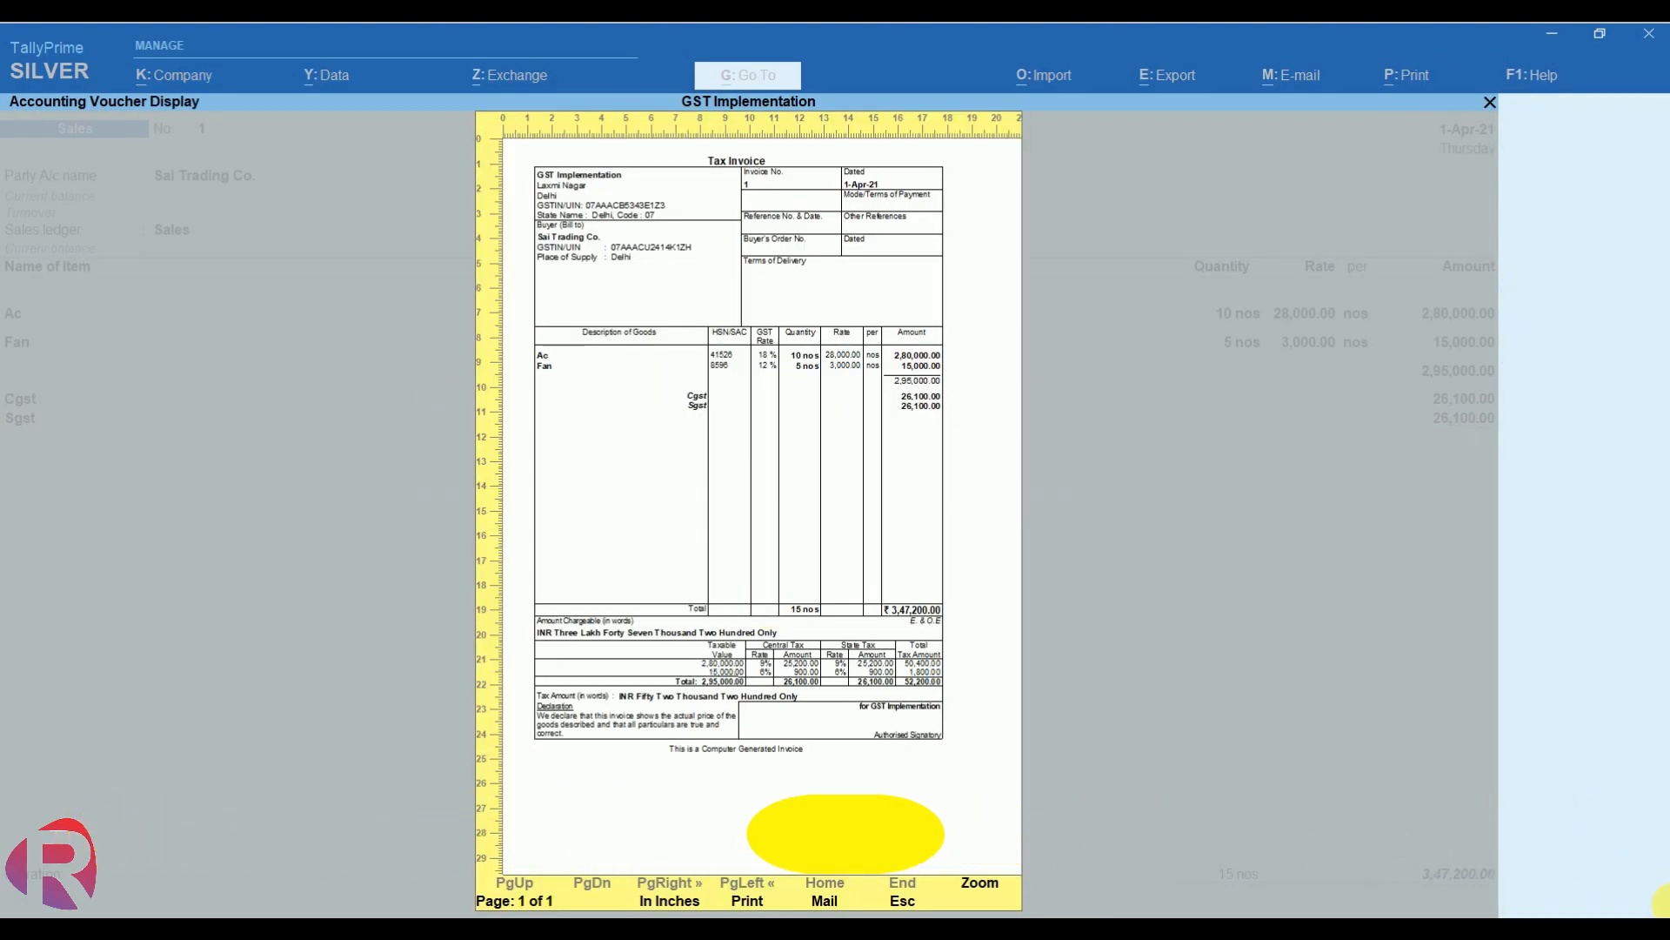
# - Review the enlarged invoice totalling 3,47,200.00 with 52,200.00 GST, then close the preview
pyautogui.hotkey('alt', 'z')
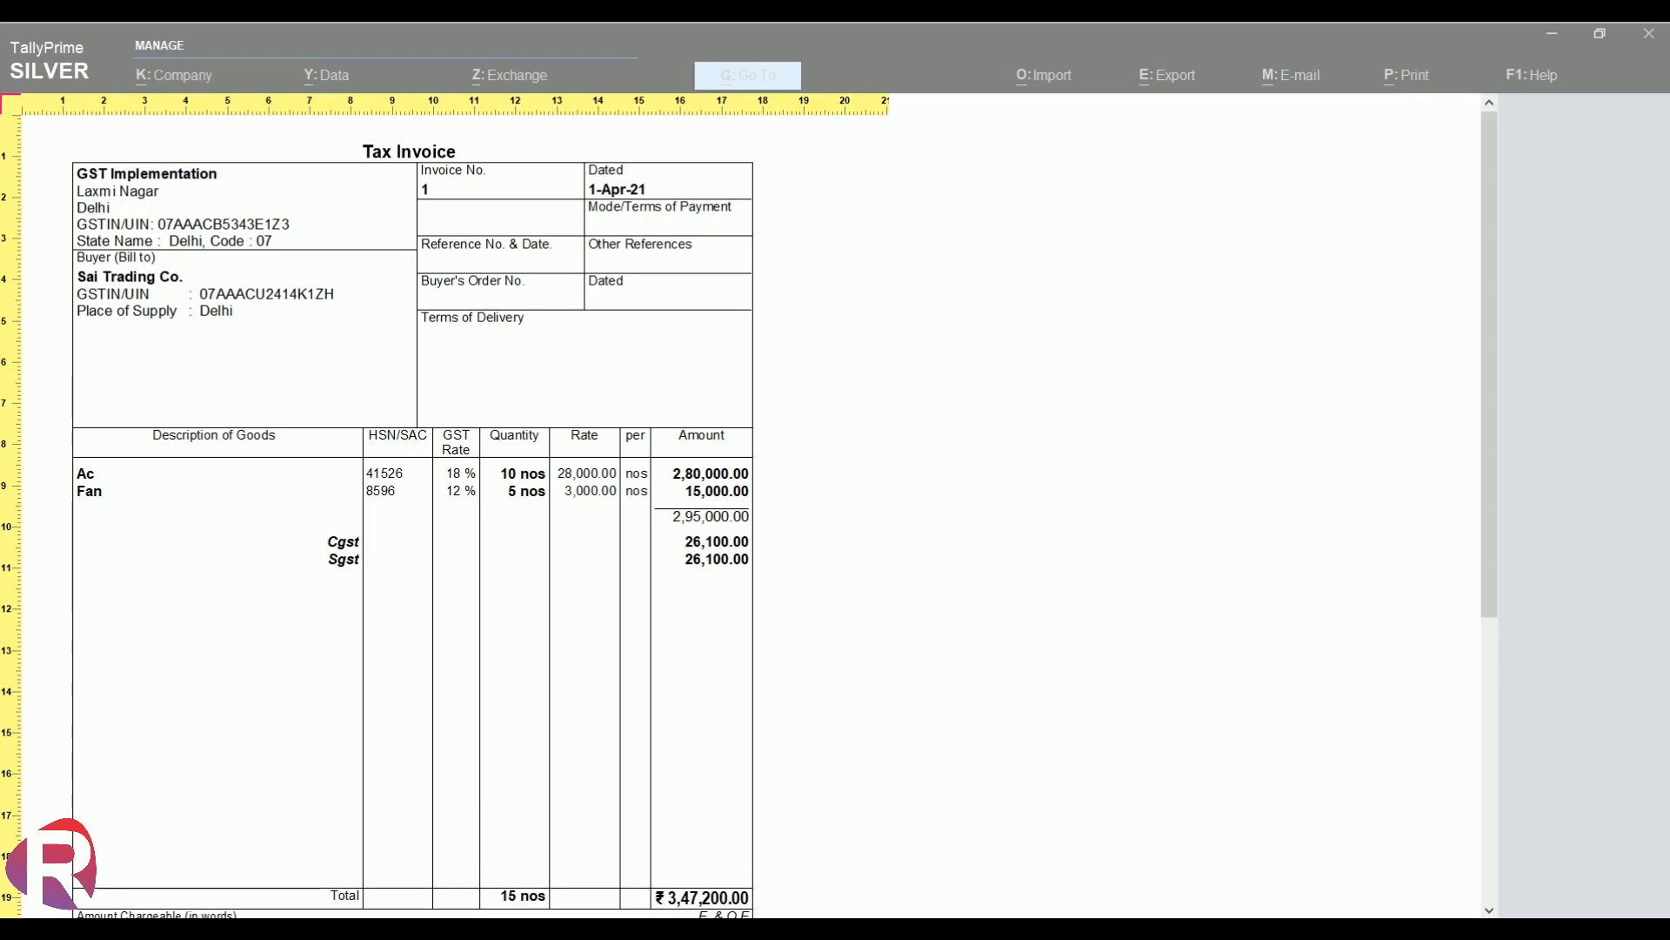
pyautogui.scroll(-2, 413, 522)
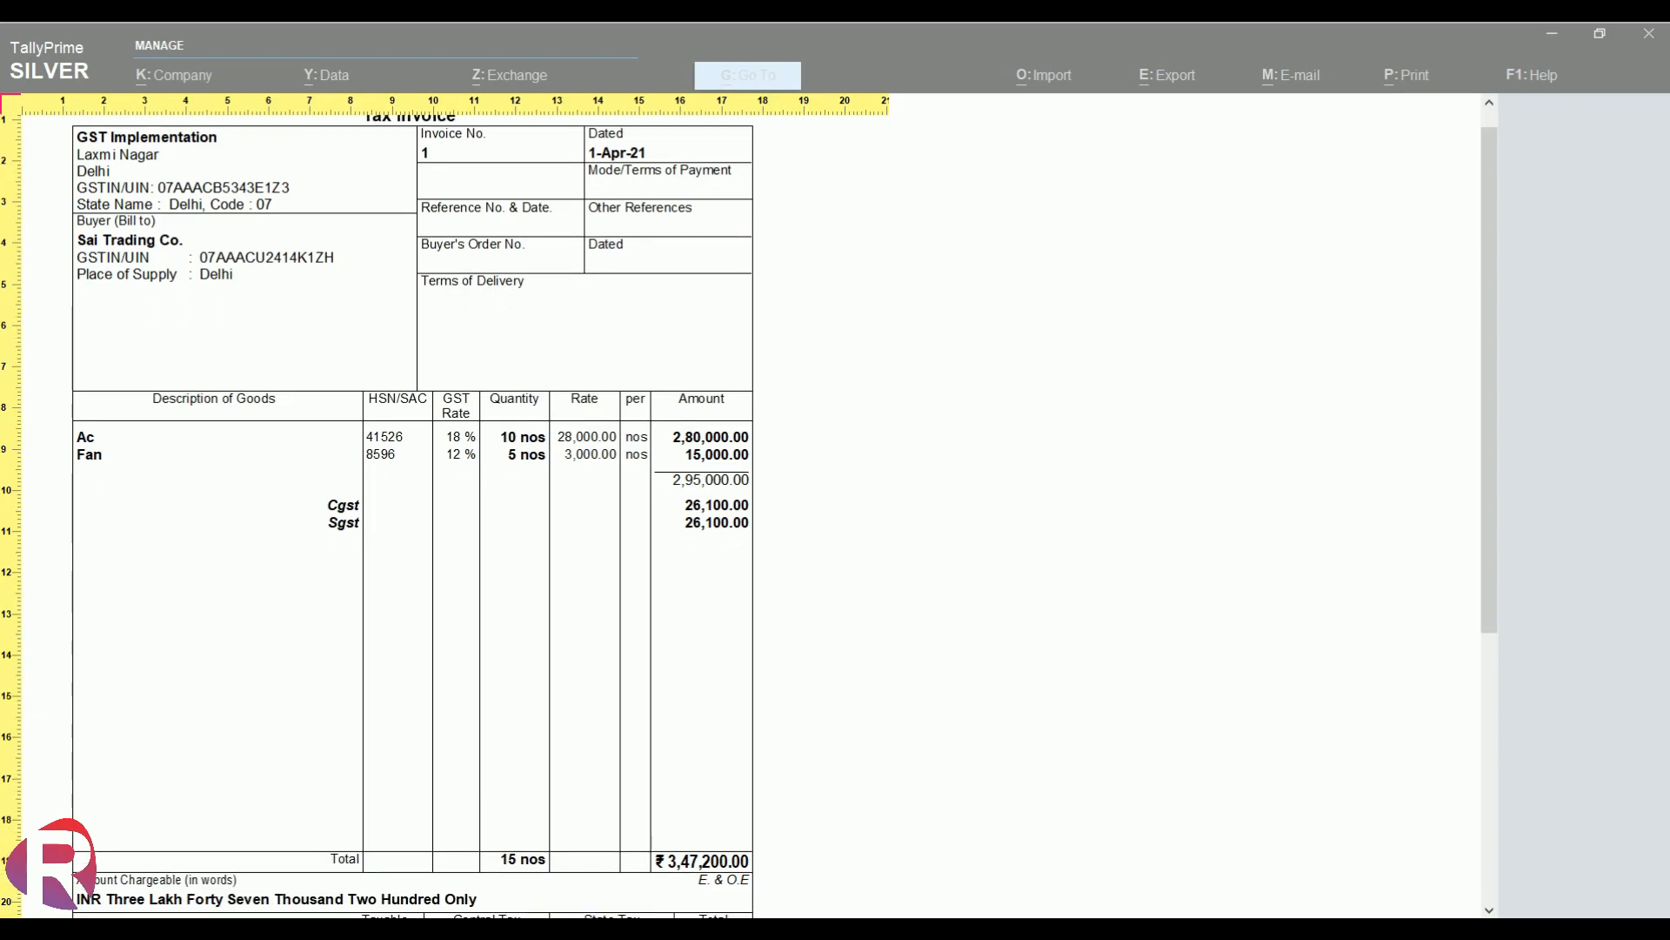
pyautogui.scroll(-6, 412, 522)
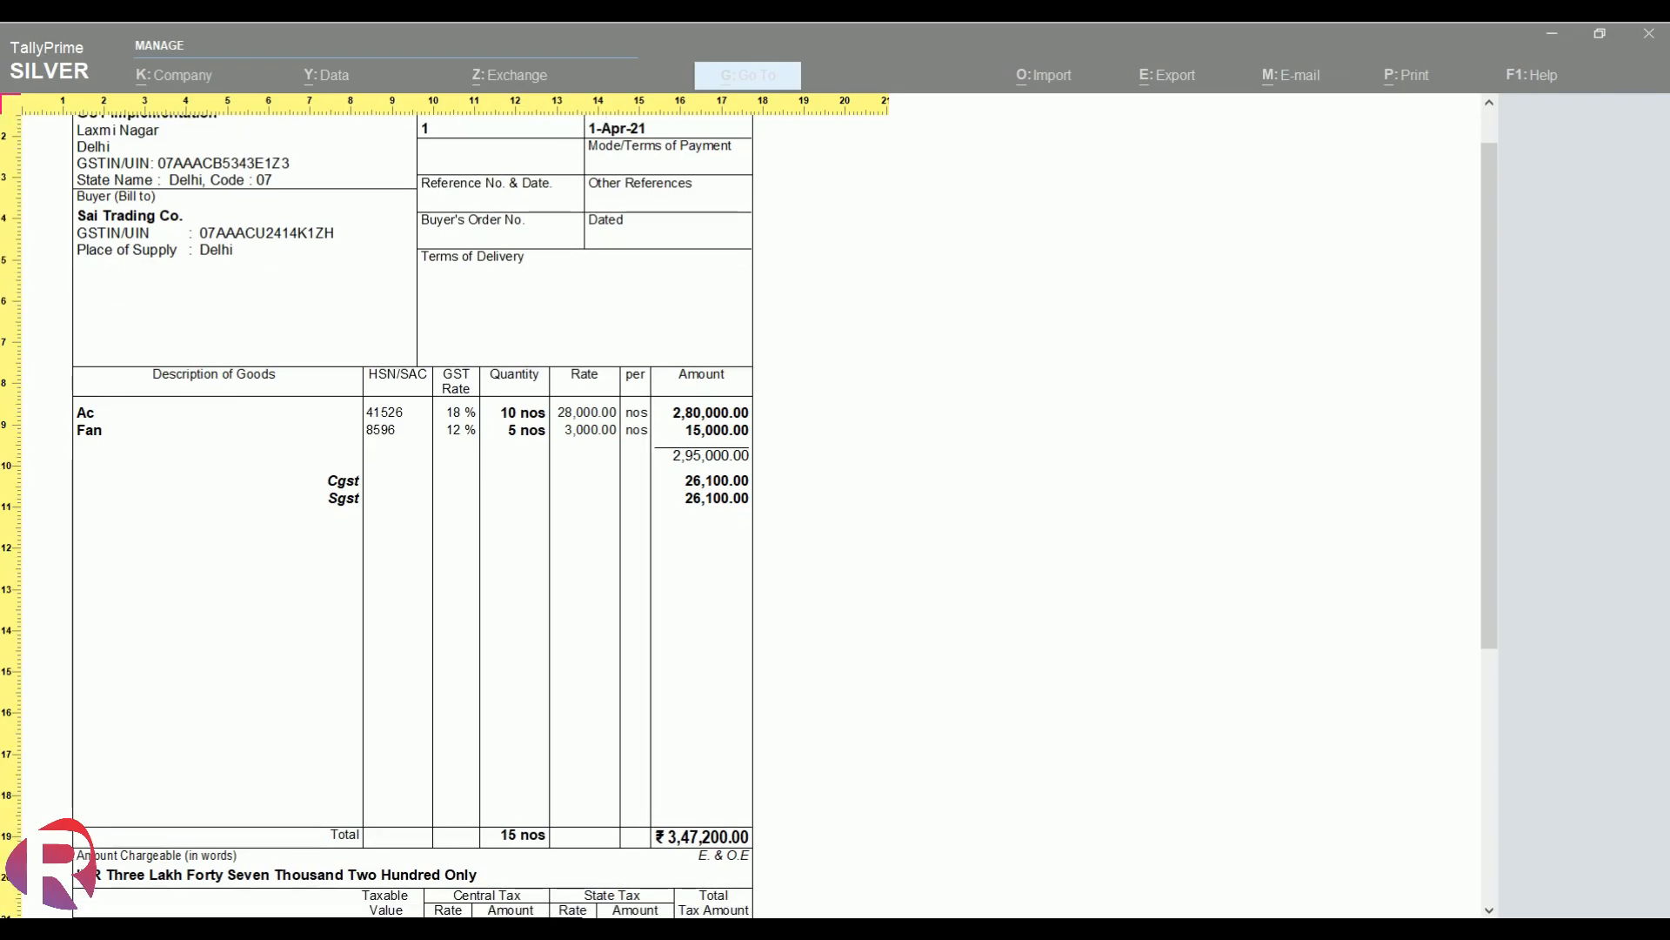
pyautogui.scroll(-5, 413, 522)
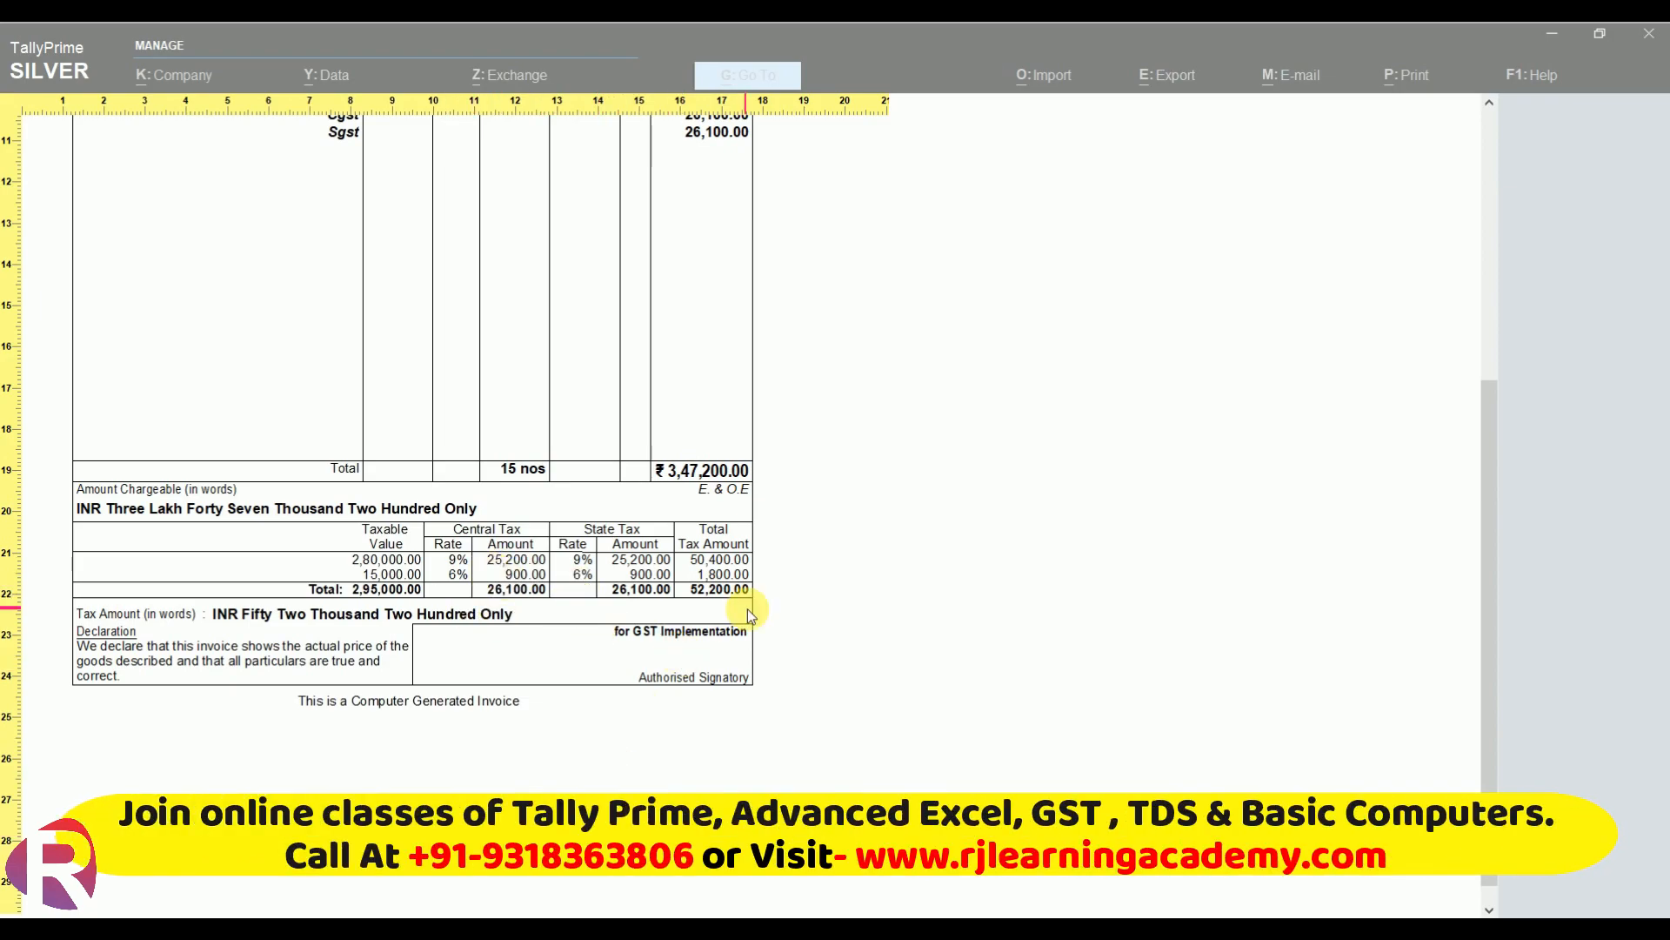
pyautogui.scroll(1, 736, 610)
pyautogui.scroll(7, 736, 610)
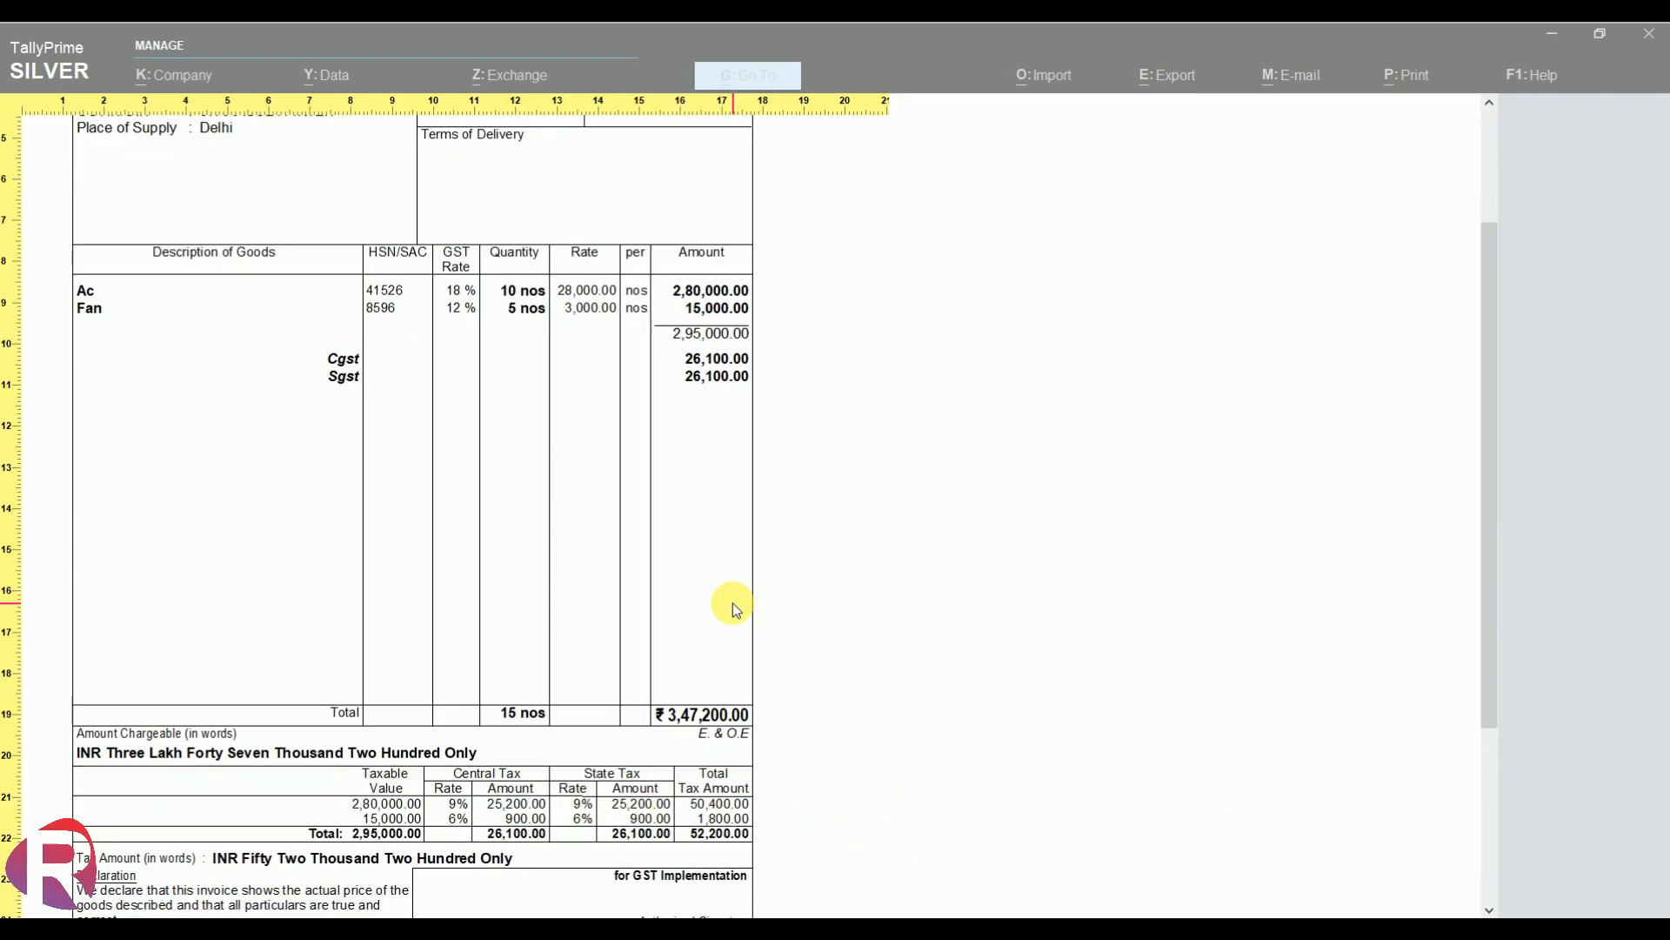
pyautogui.scroll(4, 732, 603)
pyautogui.press('Escape')
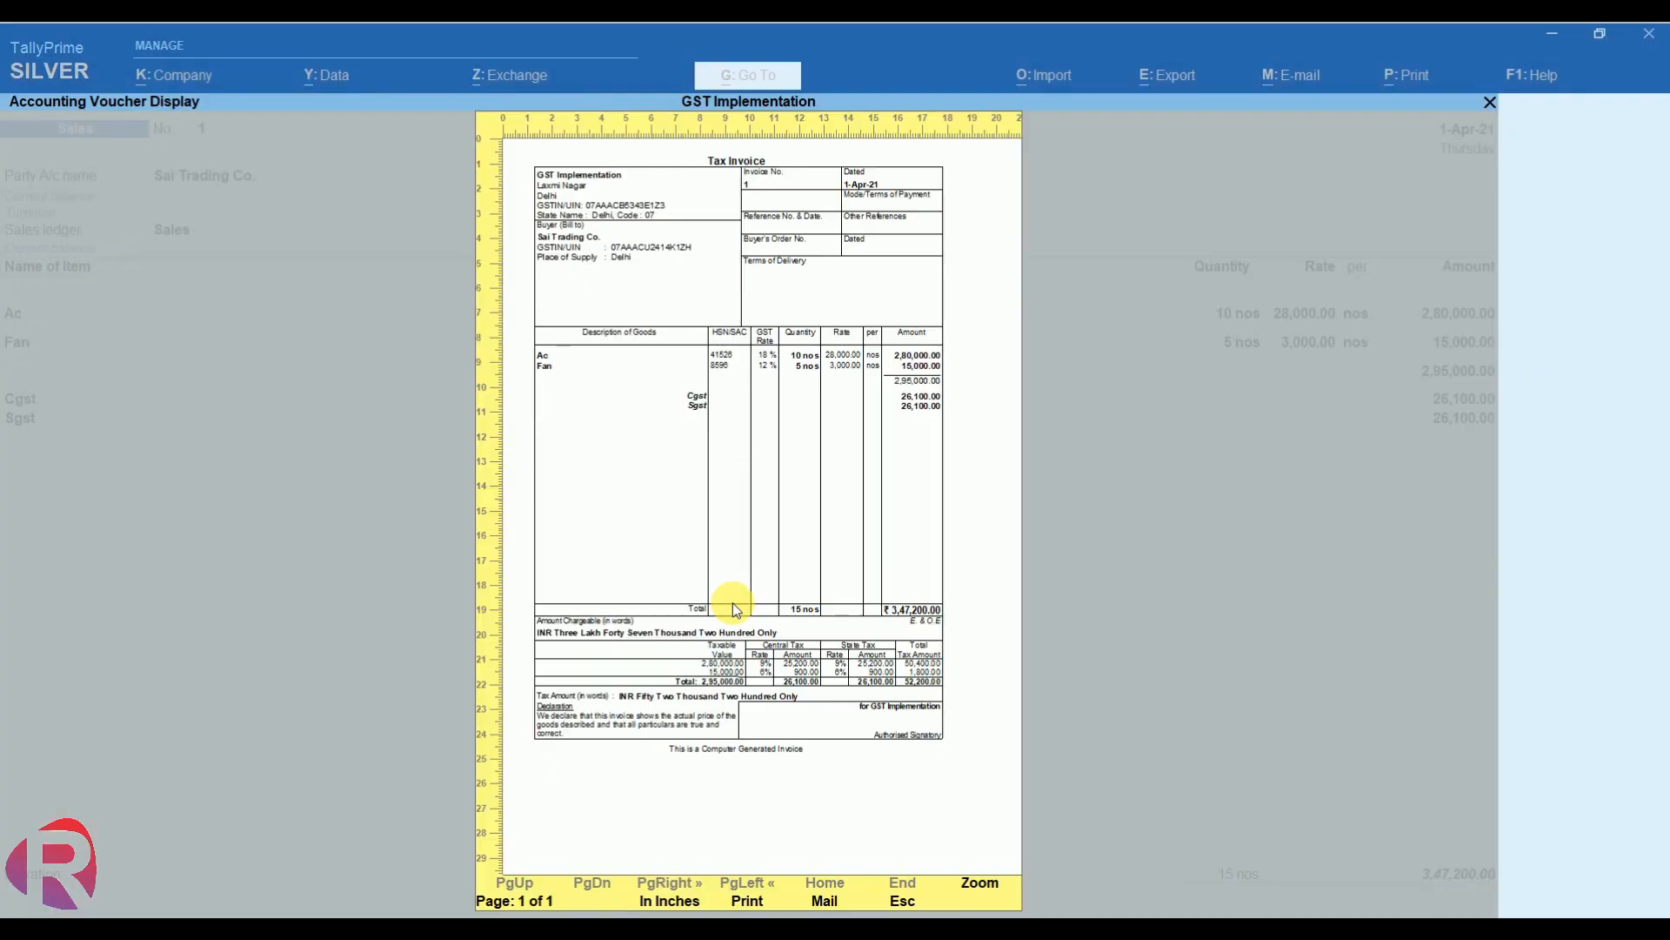
pyautogui.press('Escape')
pyautogui.press('Escape')
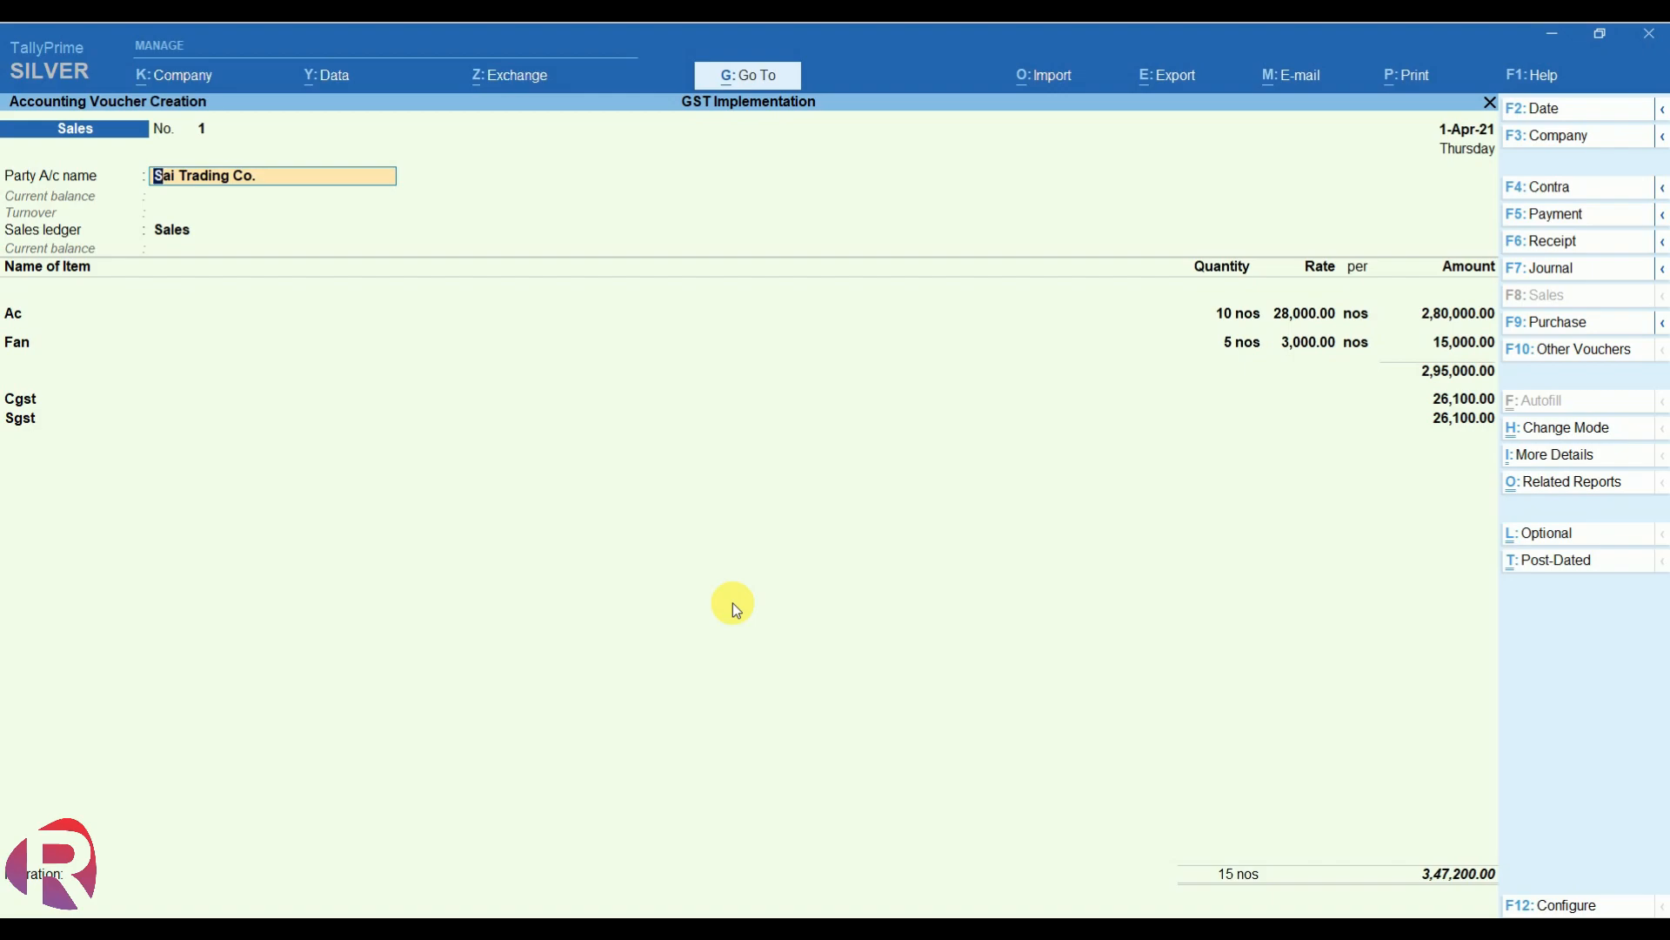
# - Save sales voucher No. 1 and bring up the Go To list of reports
pyautogui.hotkey('ctrl', 'a')
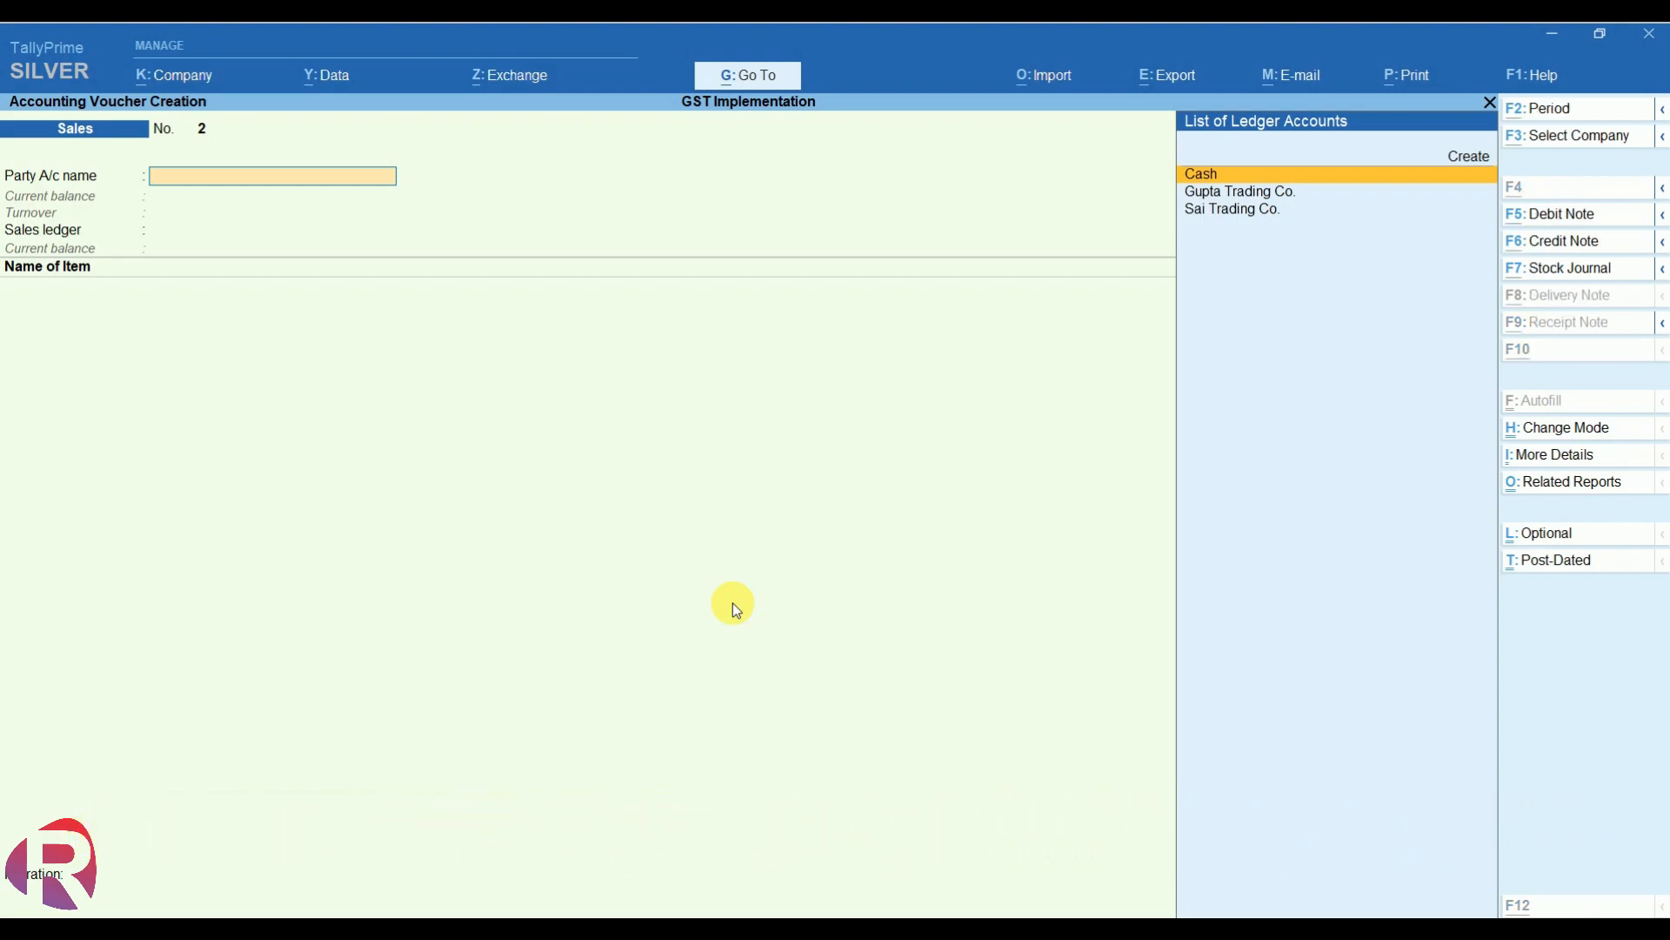
pyautogui.hotkey('alt', 'g')
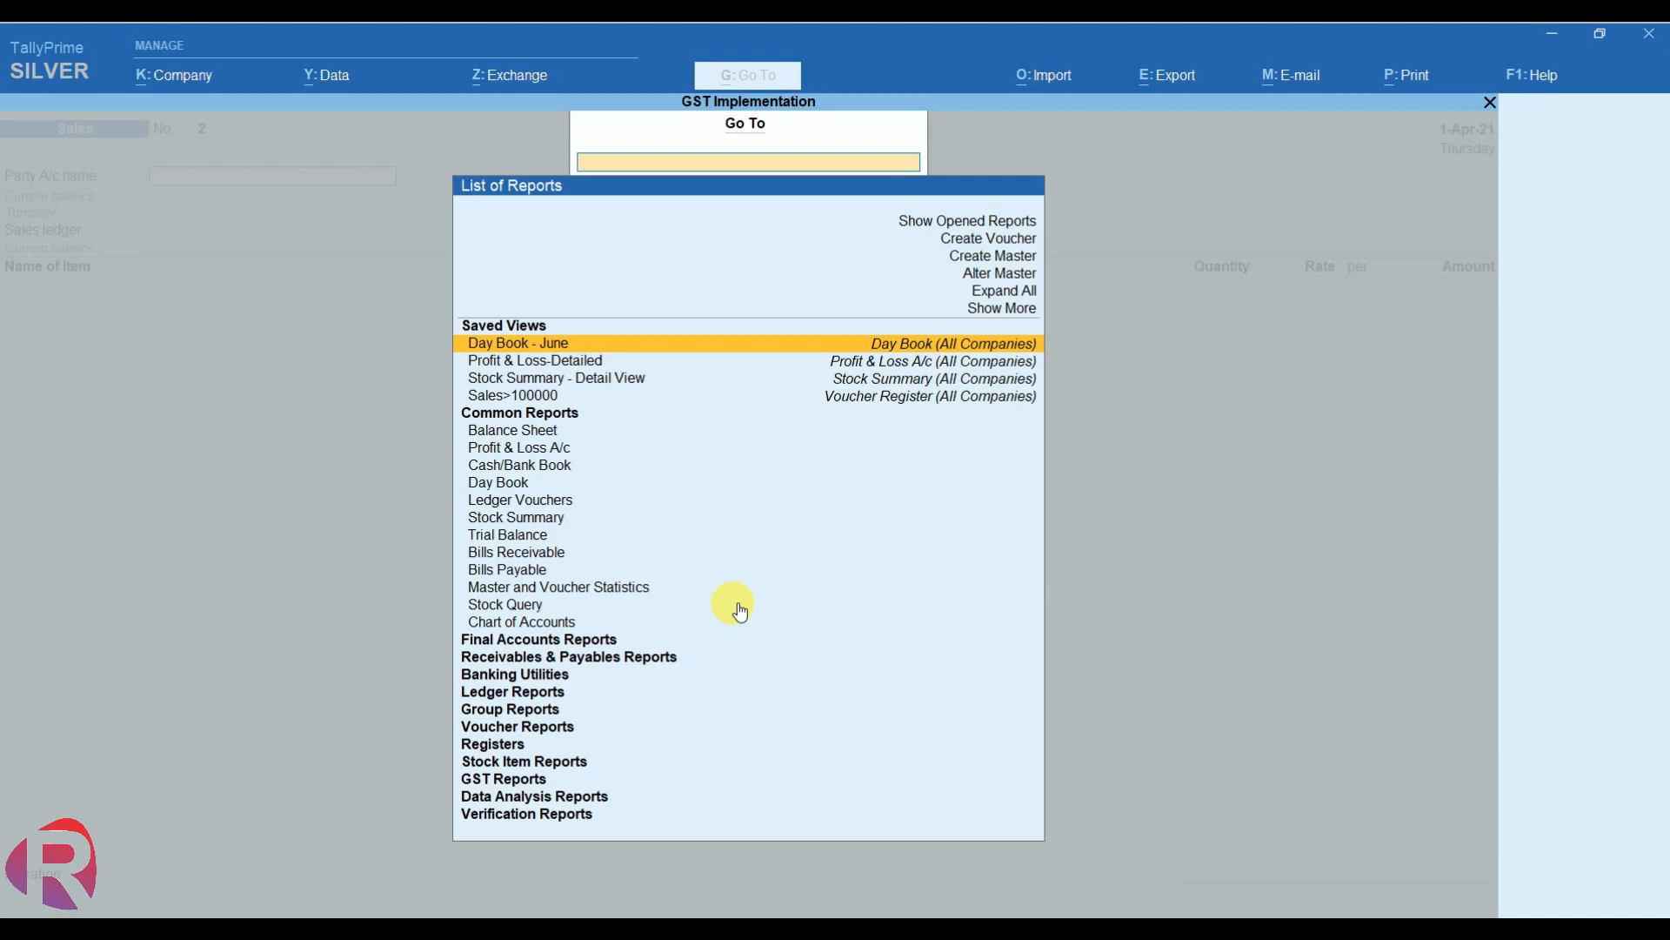
# - Check GSTR-1's B2B Invoices, showing Sai Trading Co.'s 3,47,200.00 invoice, then return to voucher No. 2
pyautogui.write('Gst')
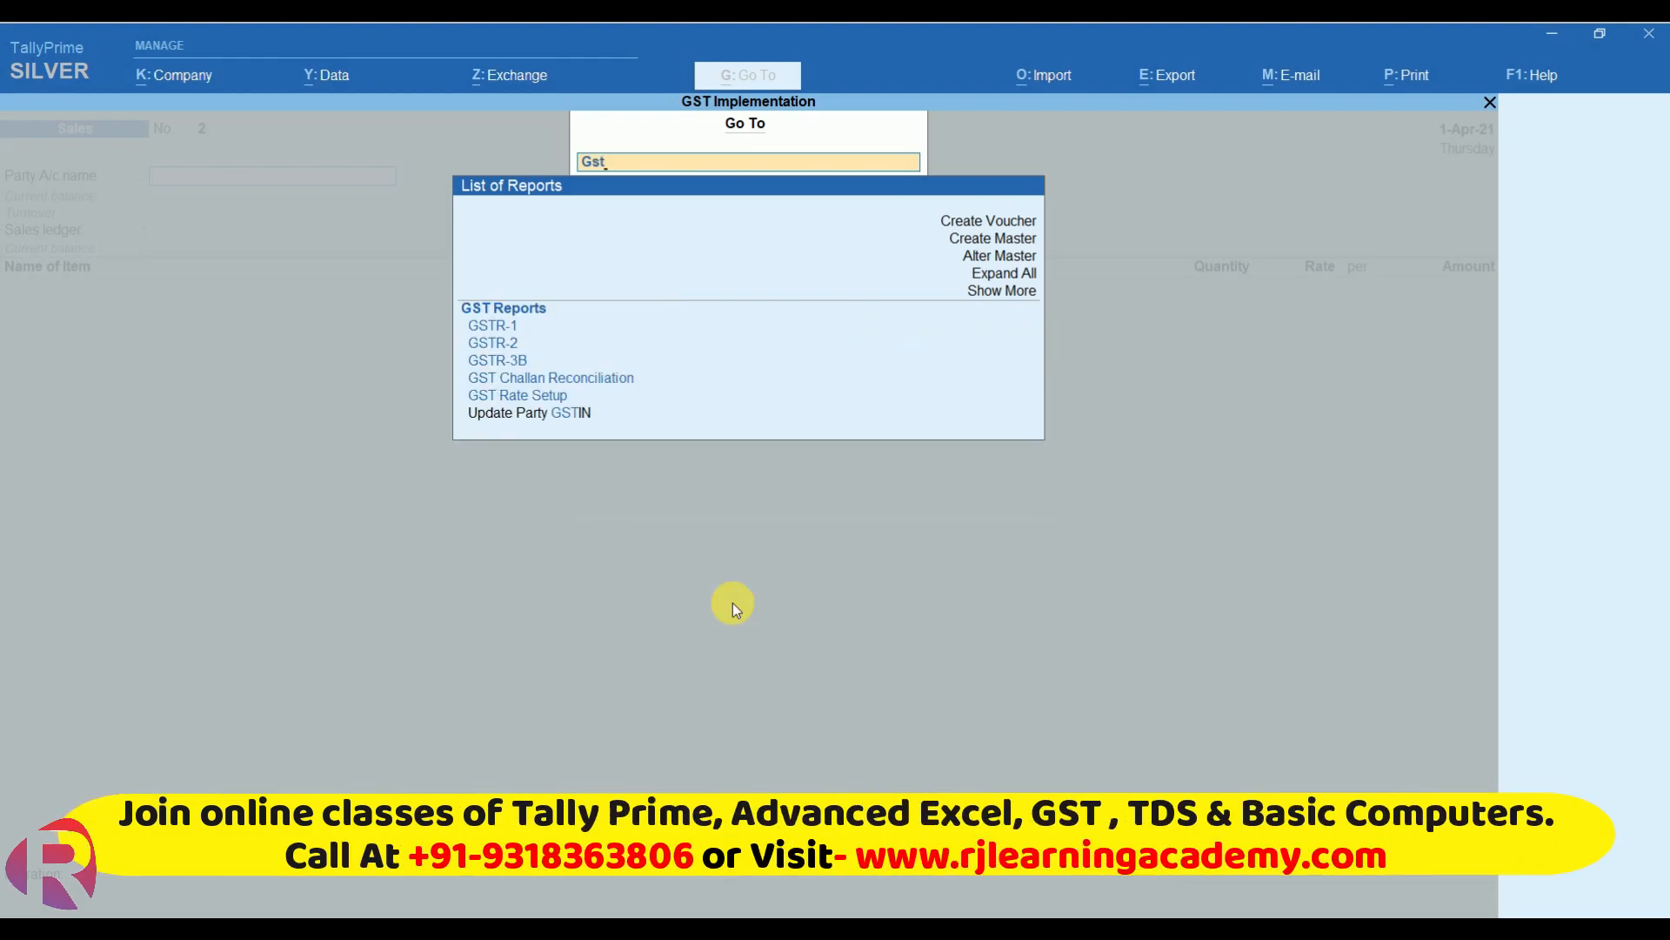
pyautogui.press('Down')
pyautogui.press('Down')
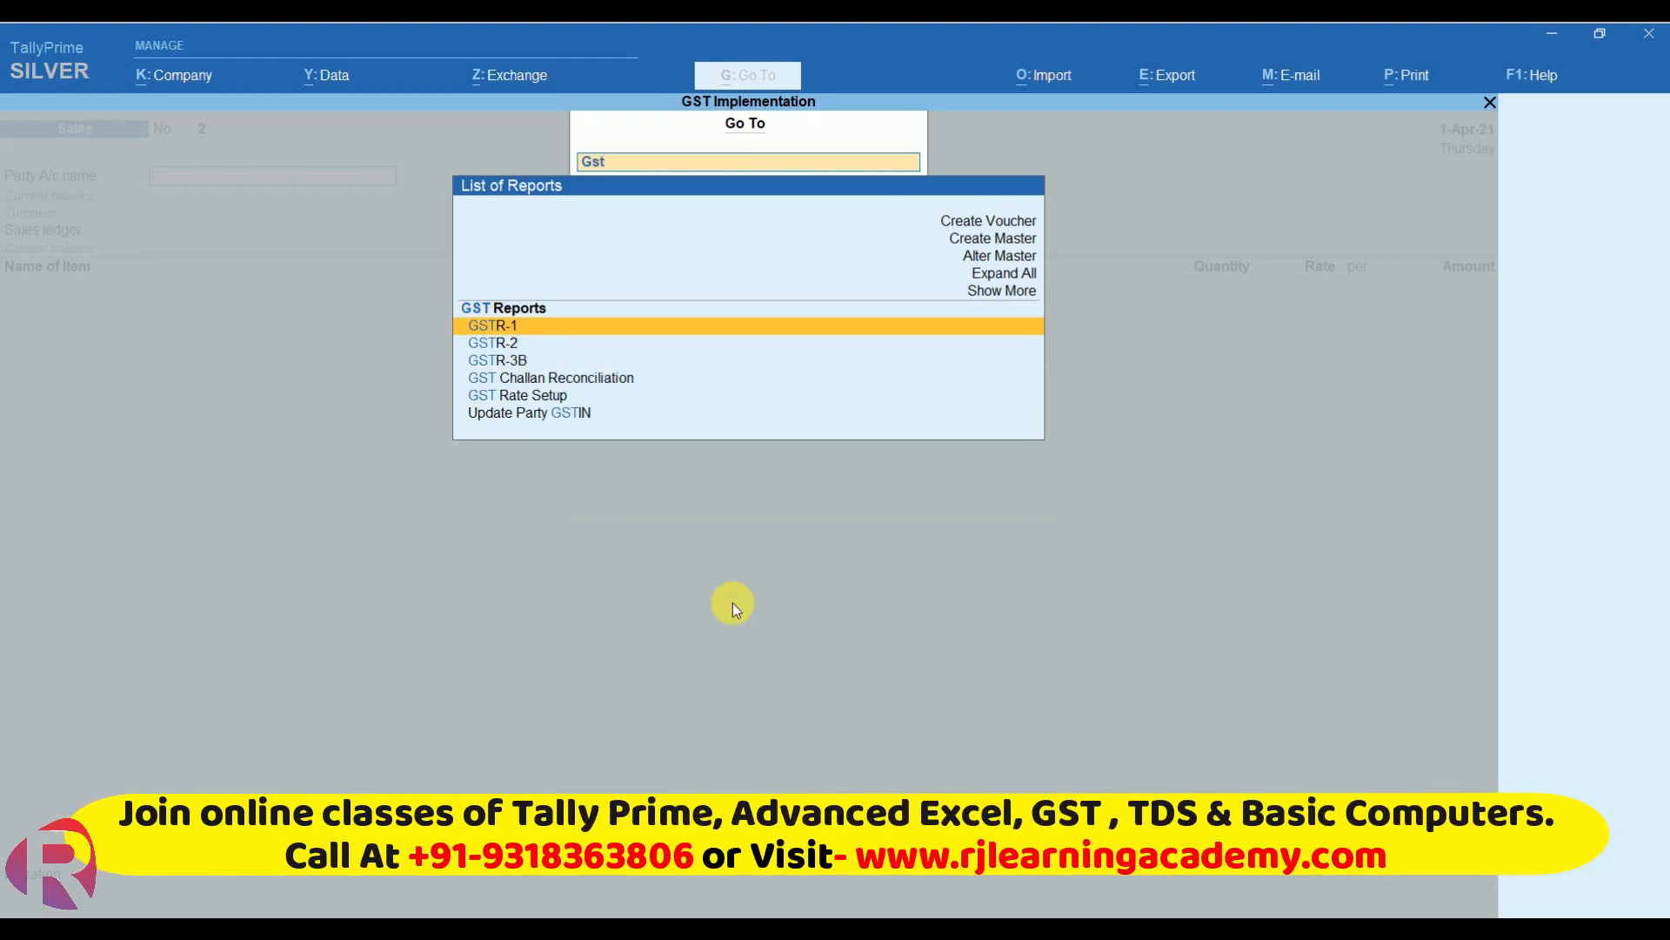
pyautogui.press('Return')
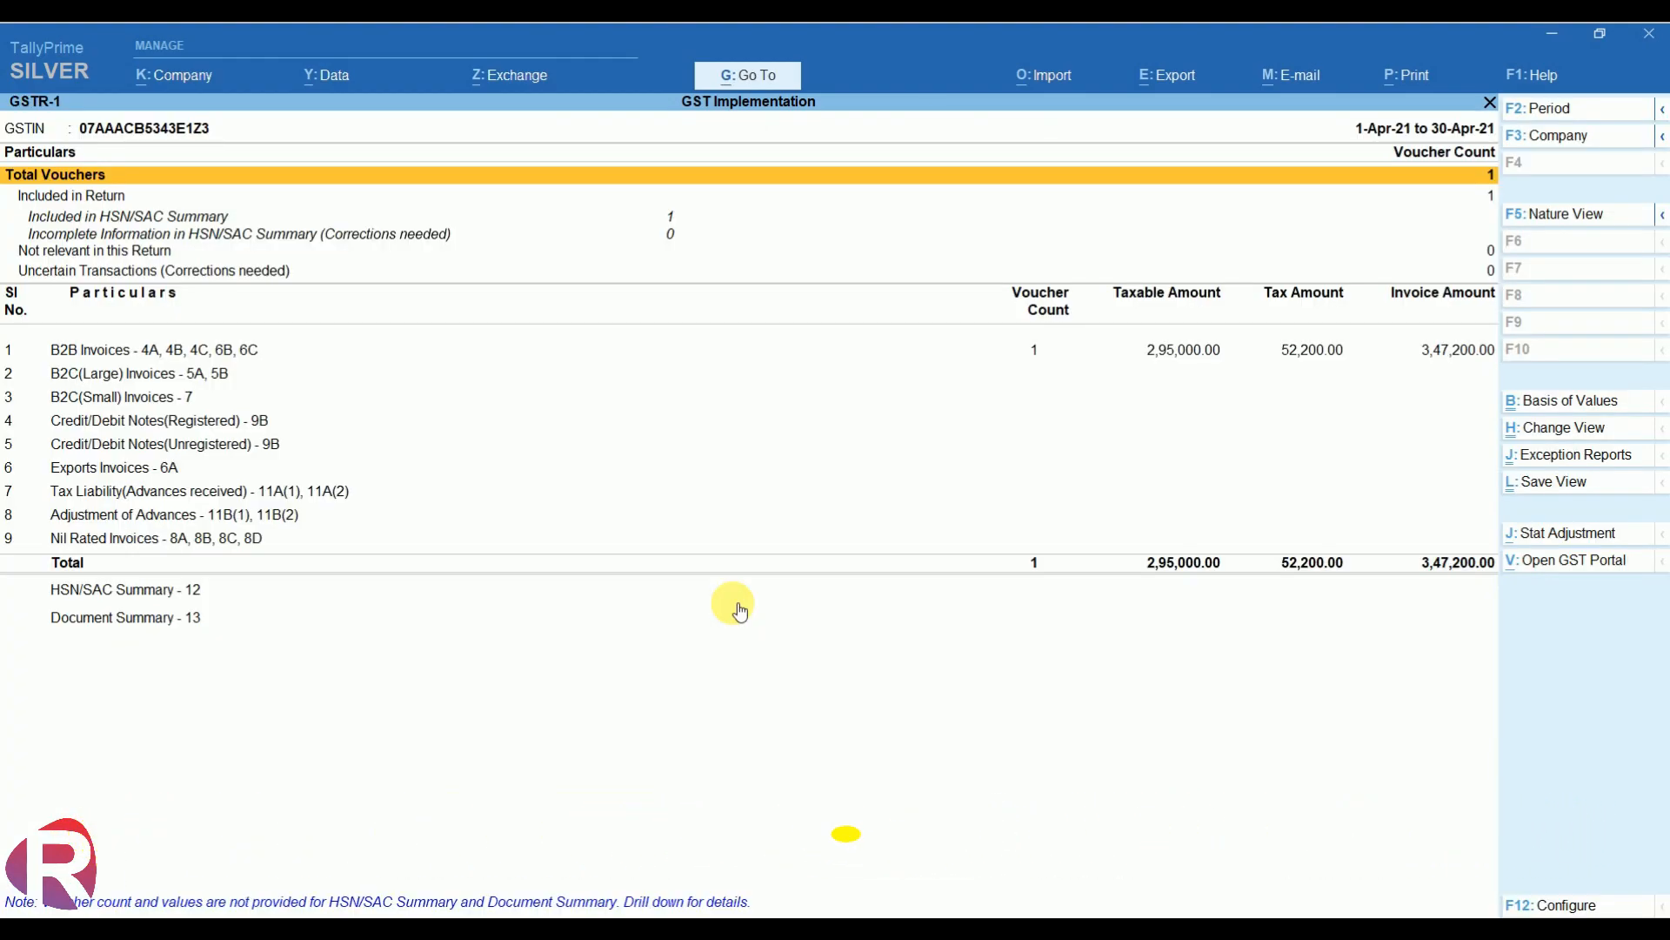
pyautogui.press('Down')
pyautogui.press('Down')
pyautogui.press('Down')
pyautogui.press('Down')
pyautogui.press('Down')
pyautogui.press('Down')
pyautogui.press('Down')
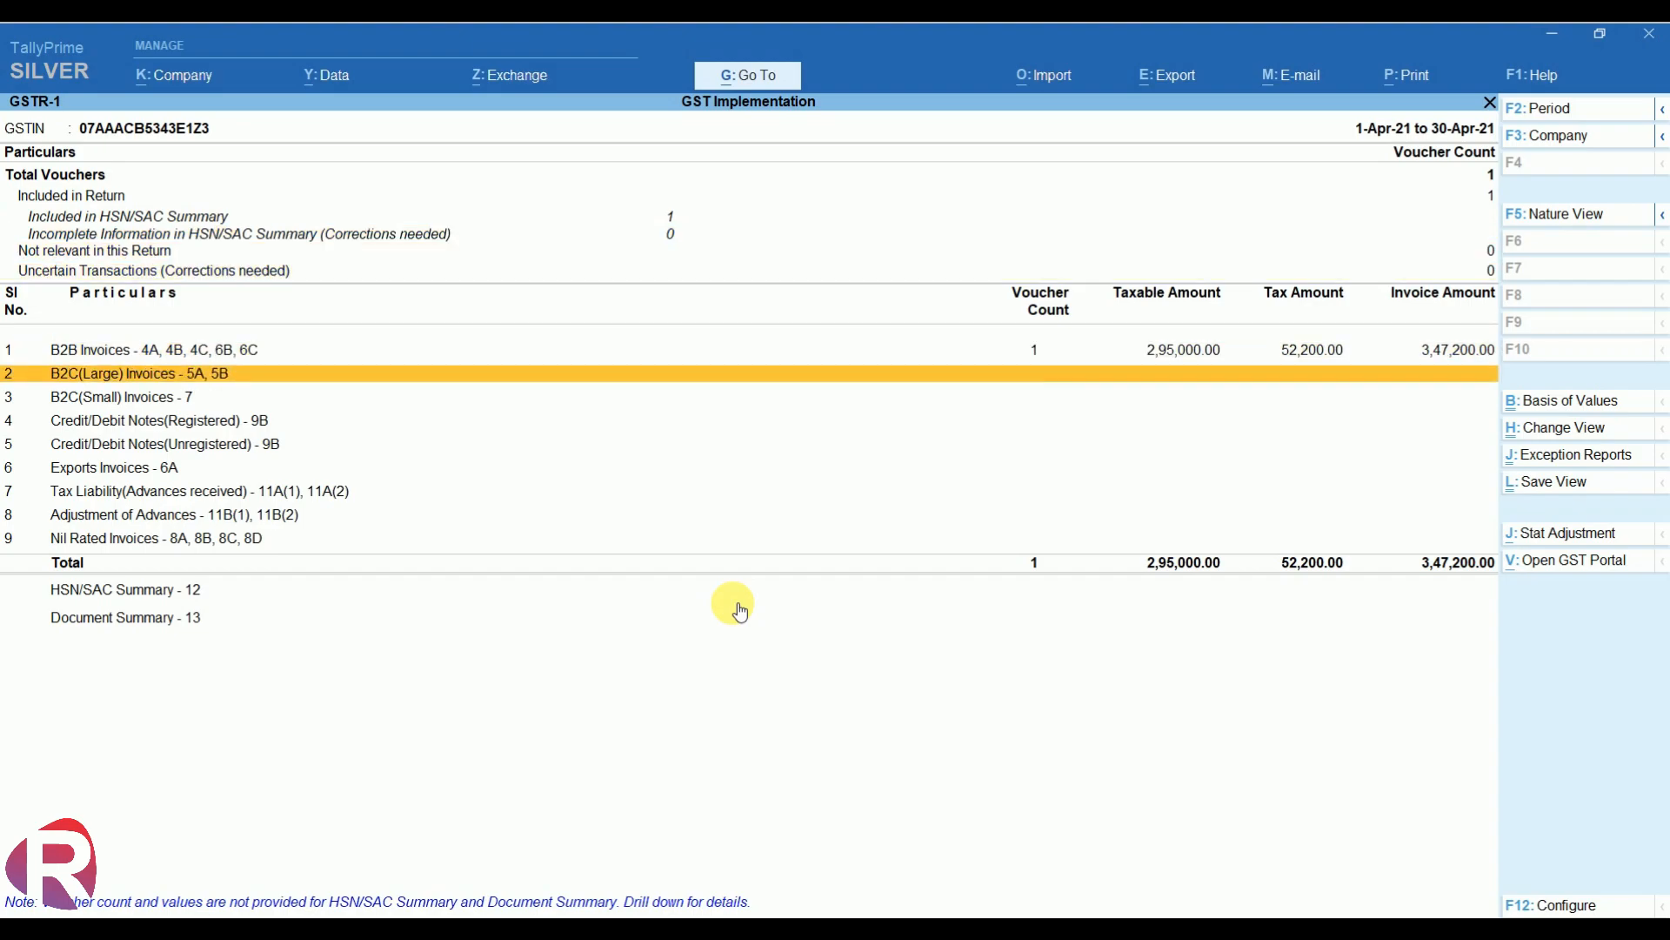
pyautogui.press('Up')
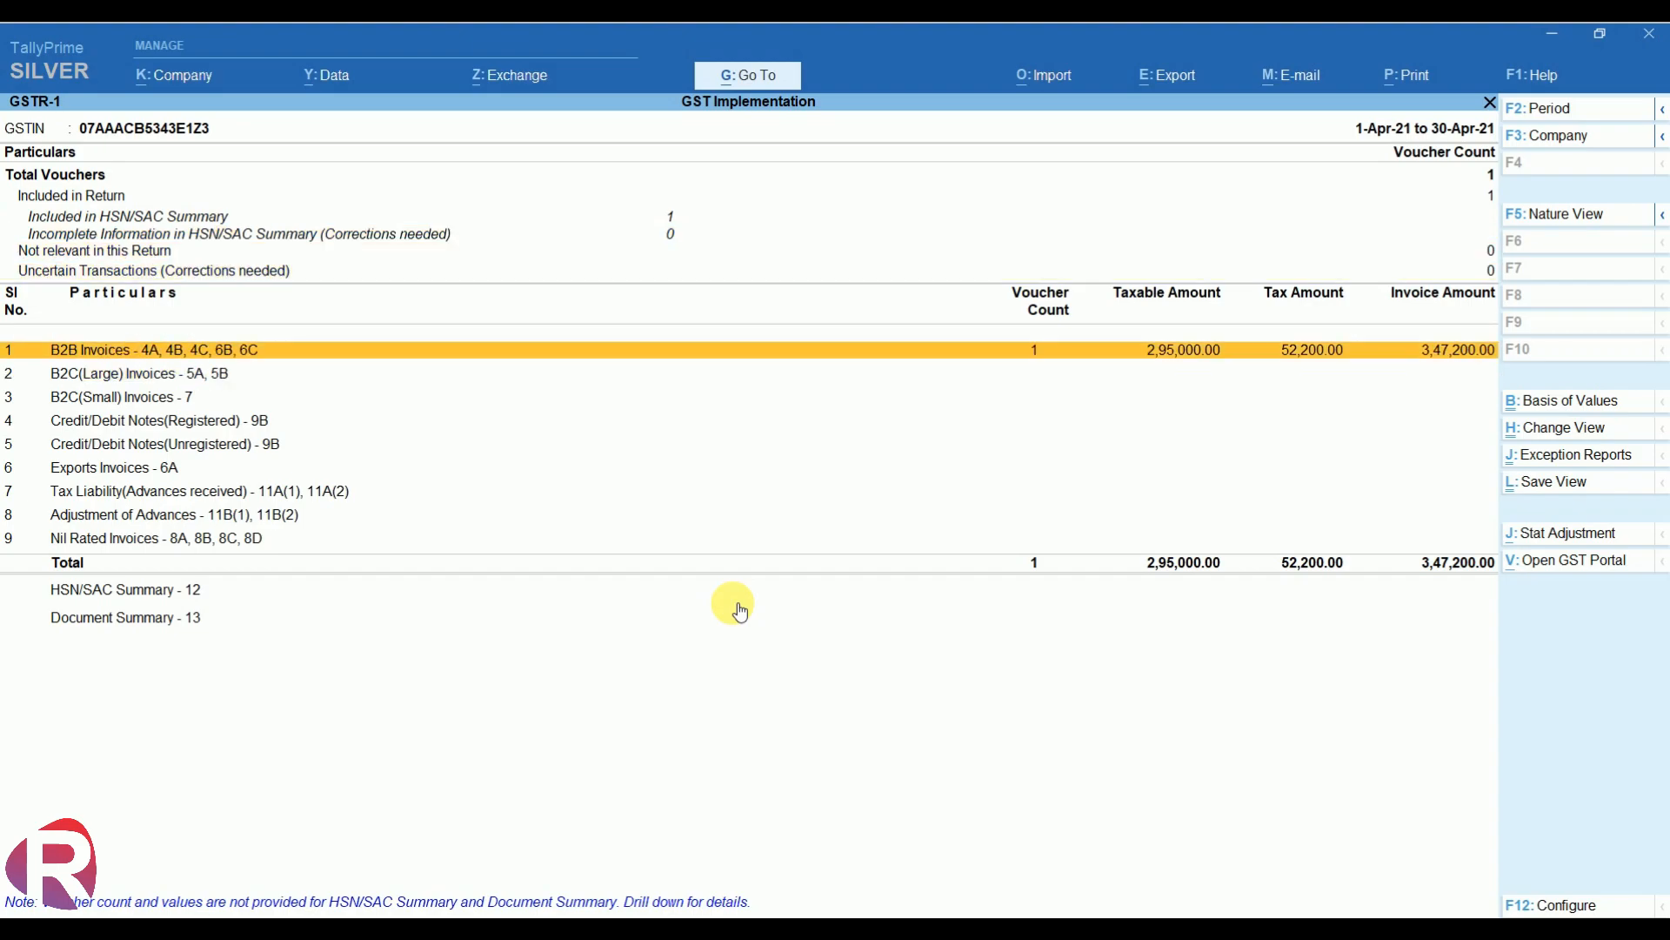
pyautogui.press('Return')
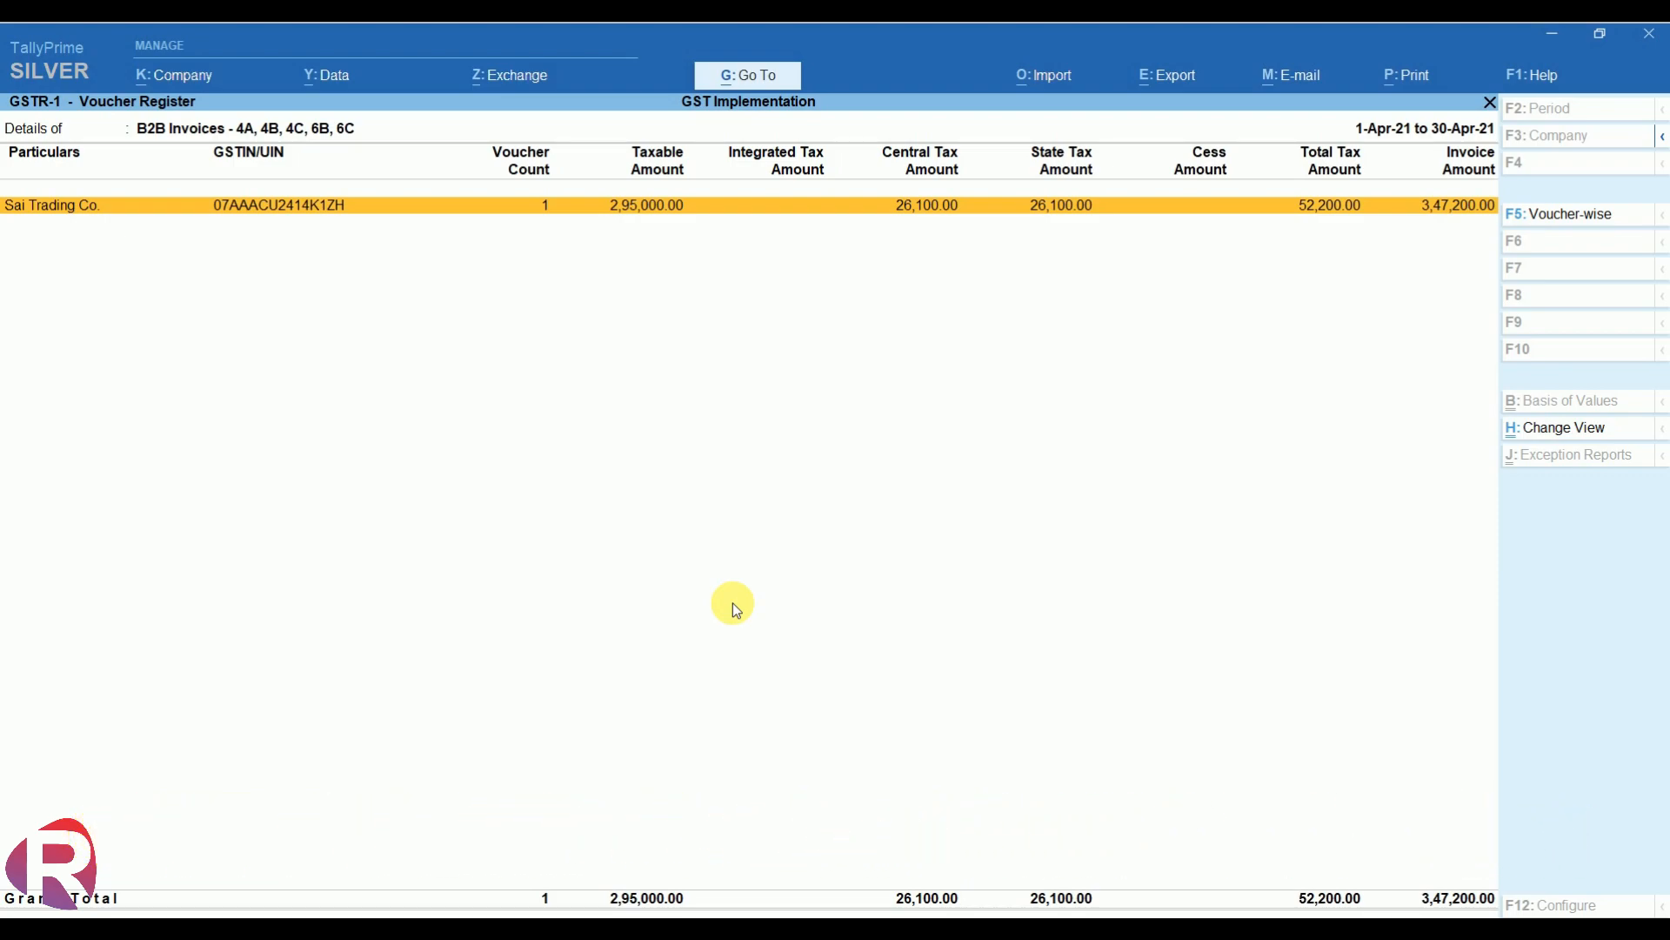
pyautogui.press('Escape')
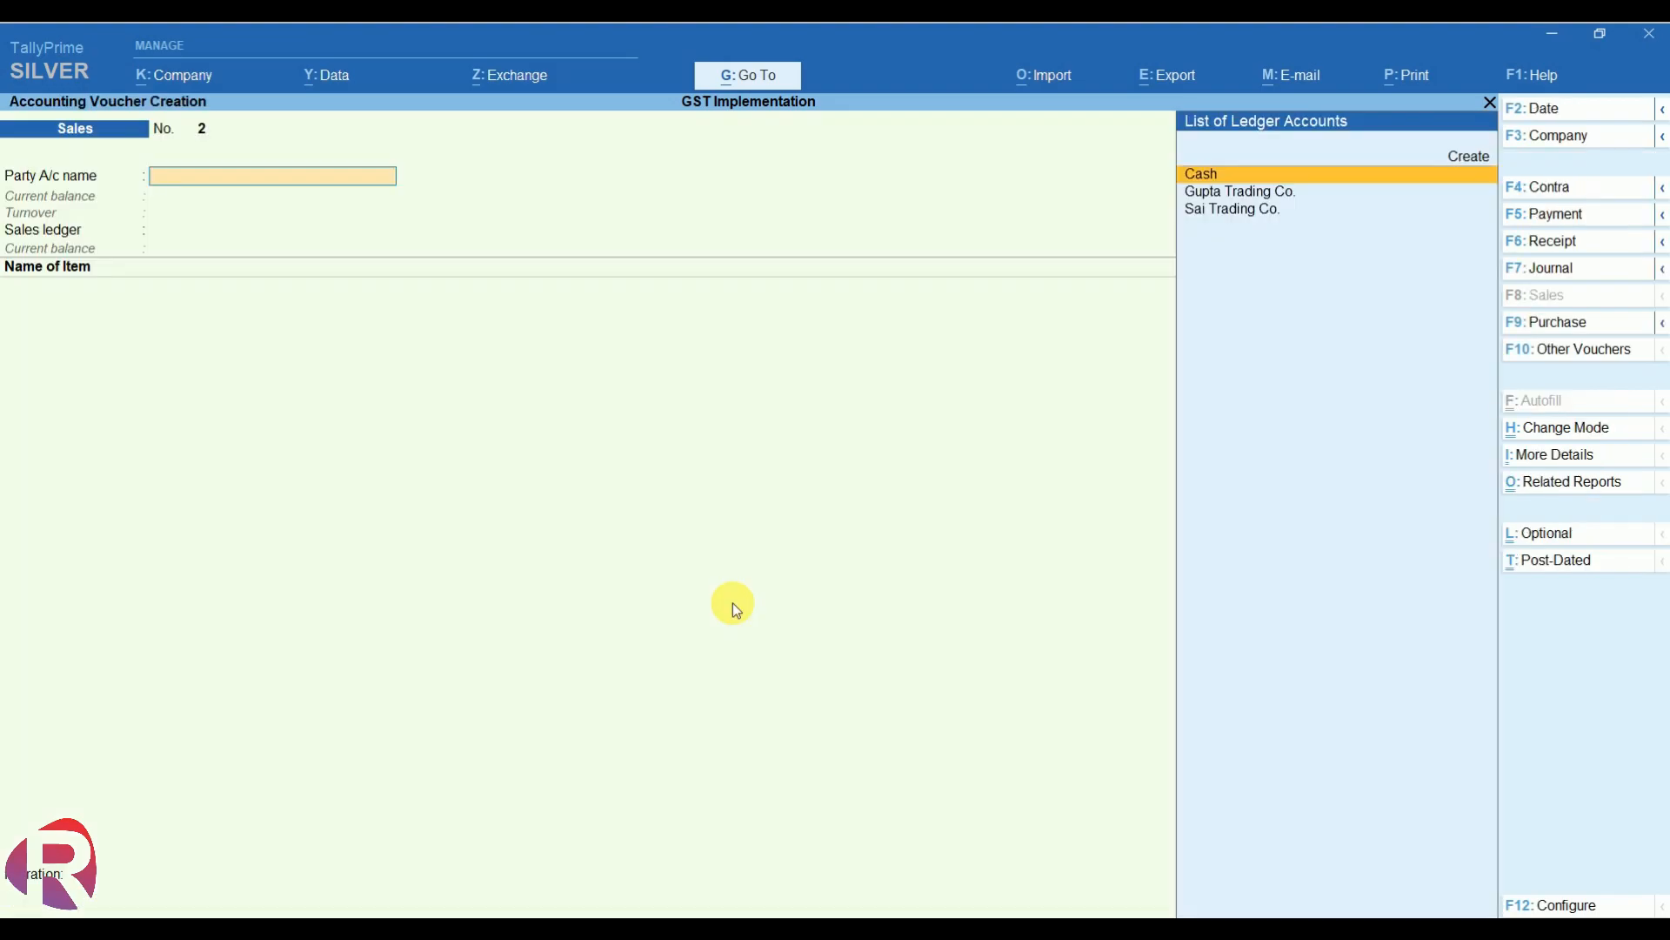
# - Set Gupta Trading Co. as the party and Sales as the sales ledger on voucher No. 2
pyautogui.press('Down')
pyautogui.press('Return')
pyautogui.press('Return')
pyautogui.press('Return')
pyautogui.hotkey('ctrl', 'a')
pyautogui.hotkey('ctrl', 'a')
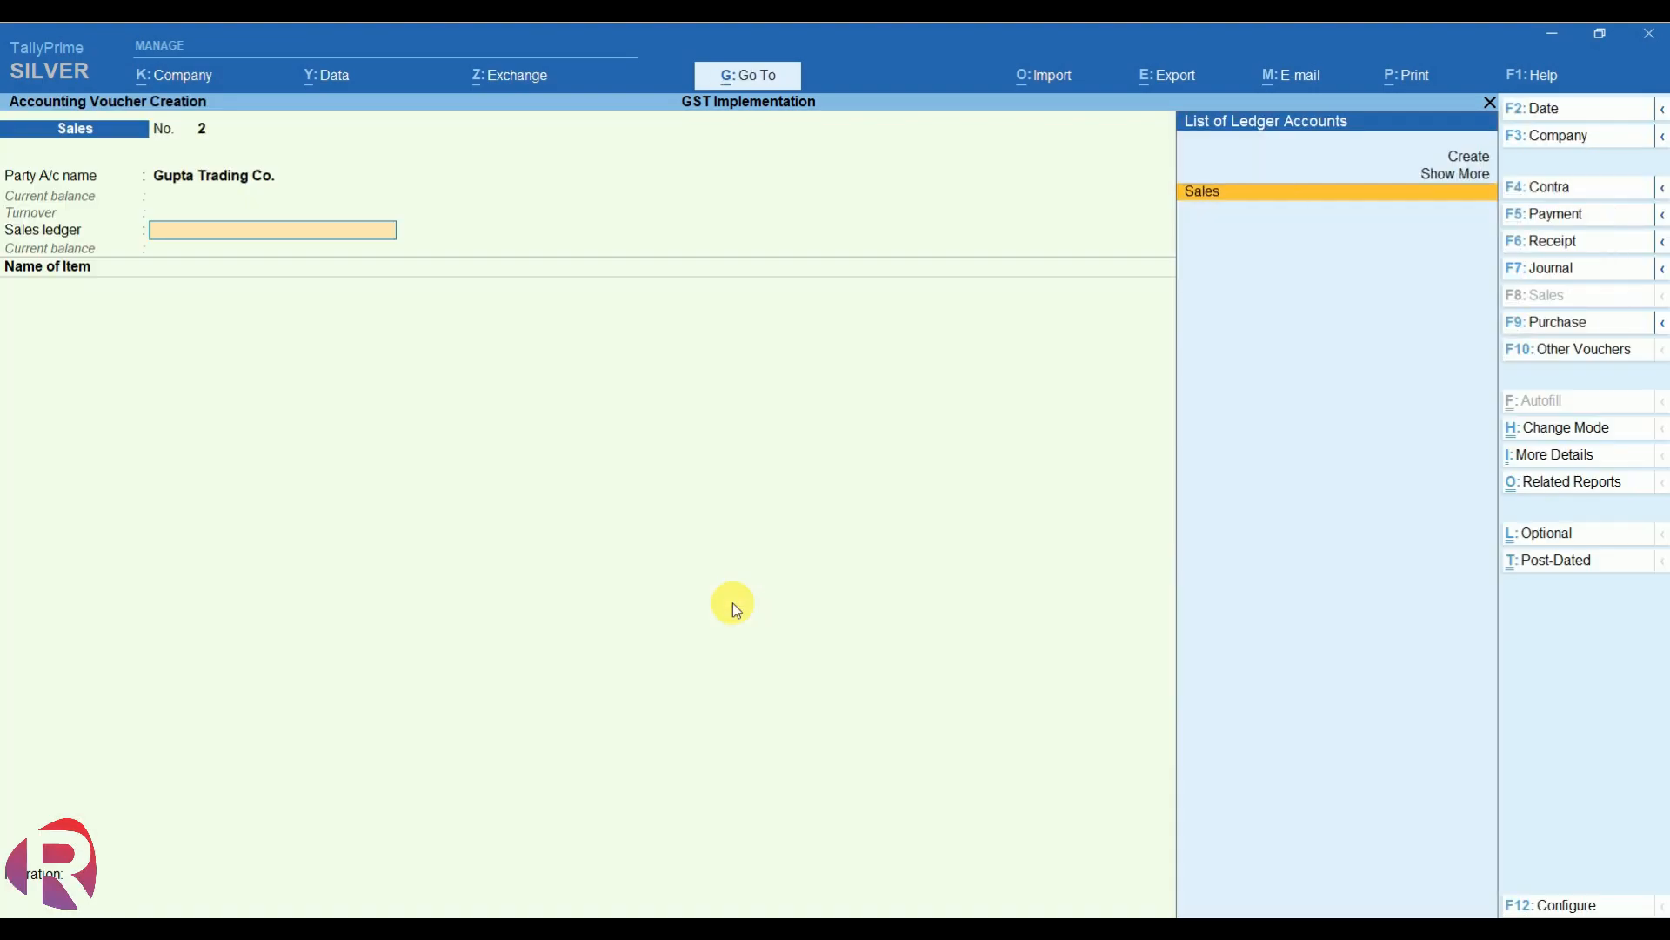
pyautogui.press('Return')
# - Add stock item Ac, 12 nos at 28,000.00, accepting the negative stock warning
pyautogui.press('Return')
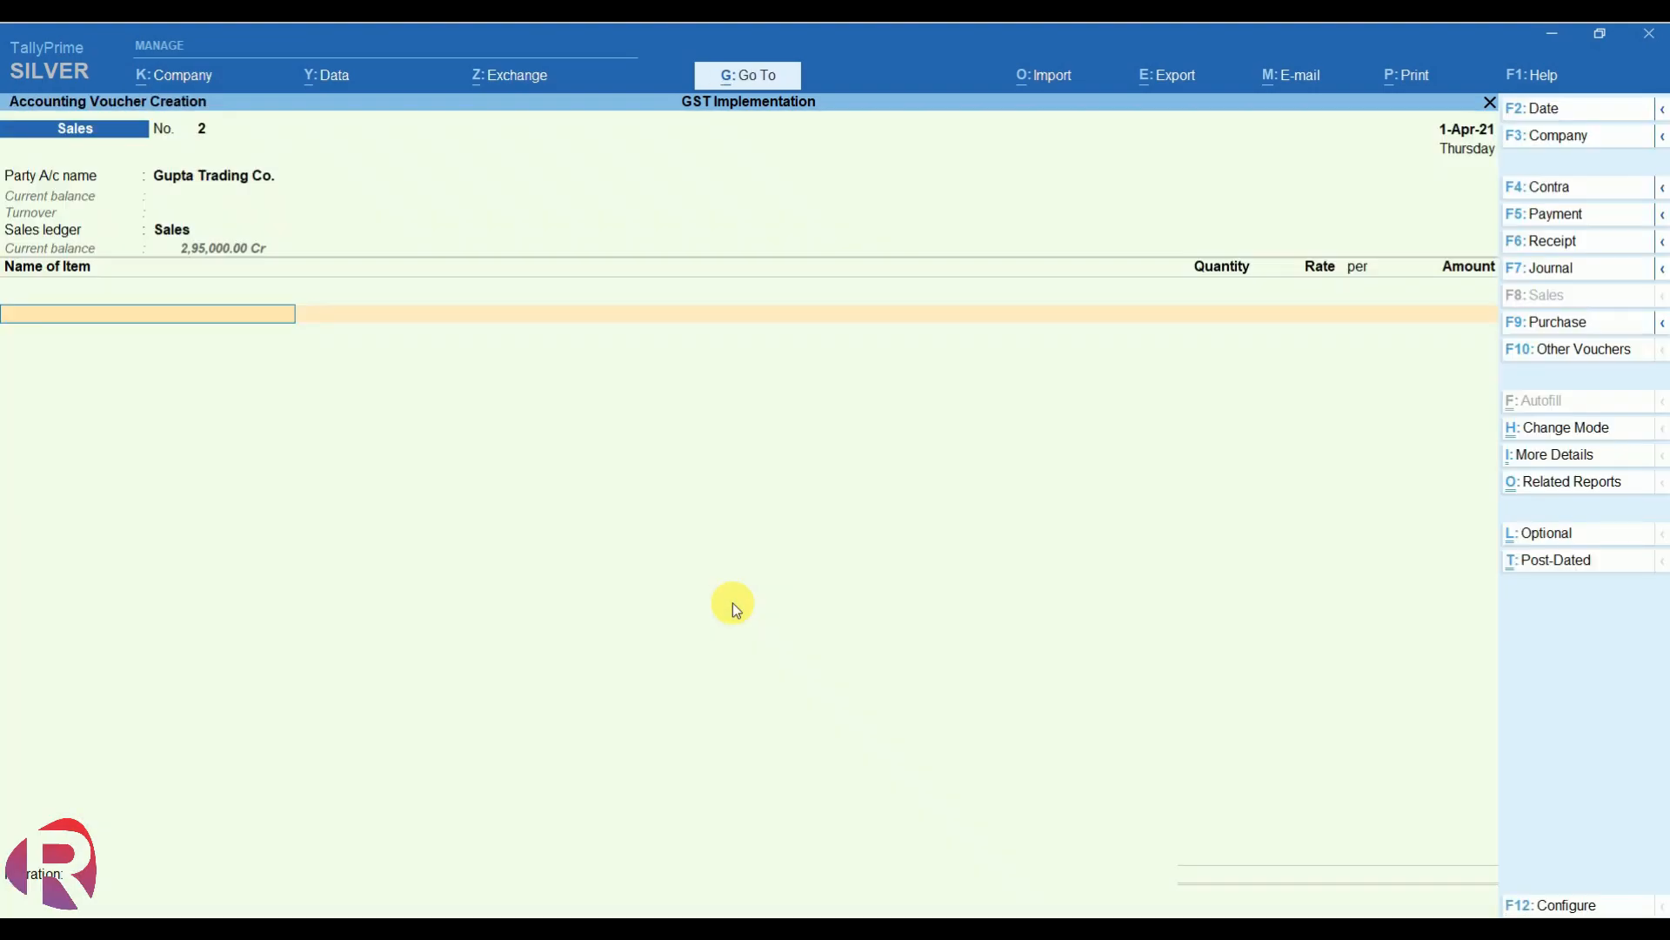
pyautogui.write('Ac')
pyautogui.press('Return')
pyautogui.press('Return')
pyautogui.write('12')
pyautogui.press('Return')
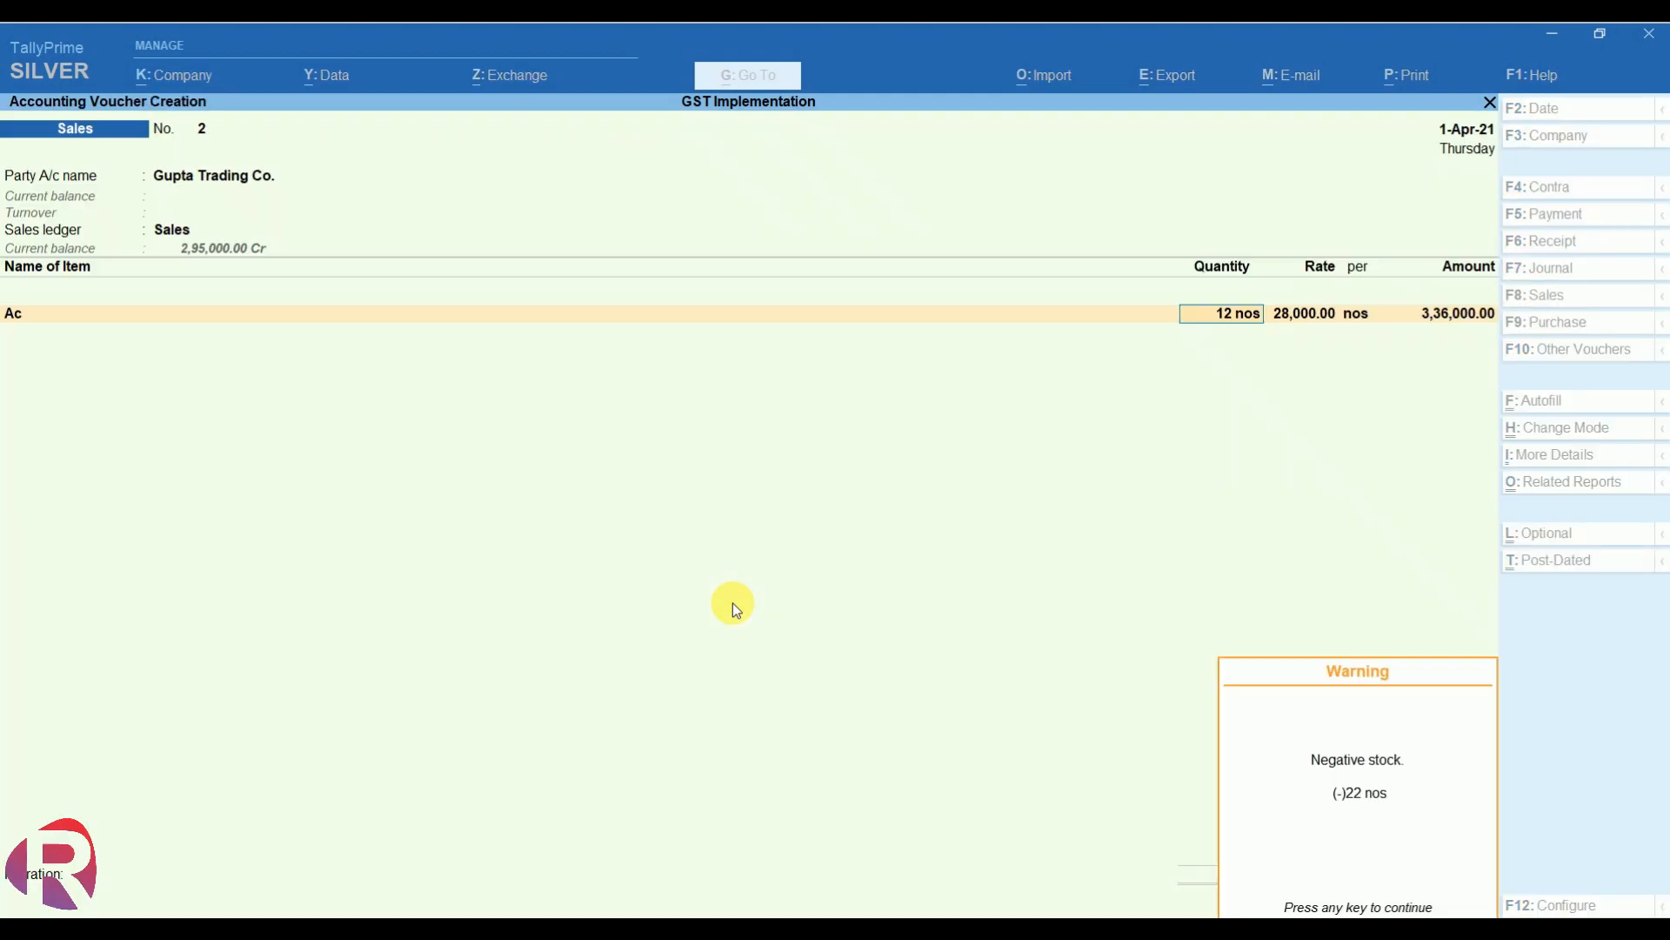
pyautogui.press('Return')
pyautogui.press('Return')
pyautogui.press('Return')
pyautogui.press('Return')
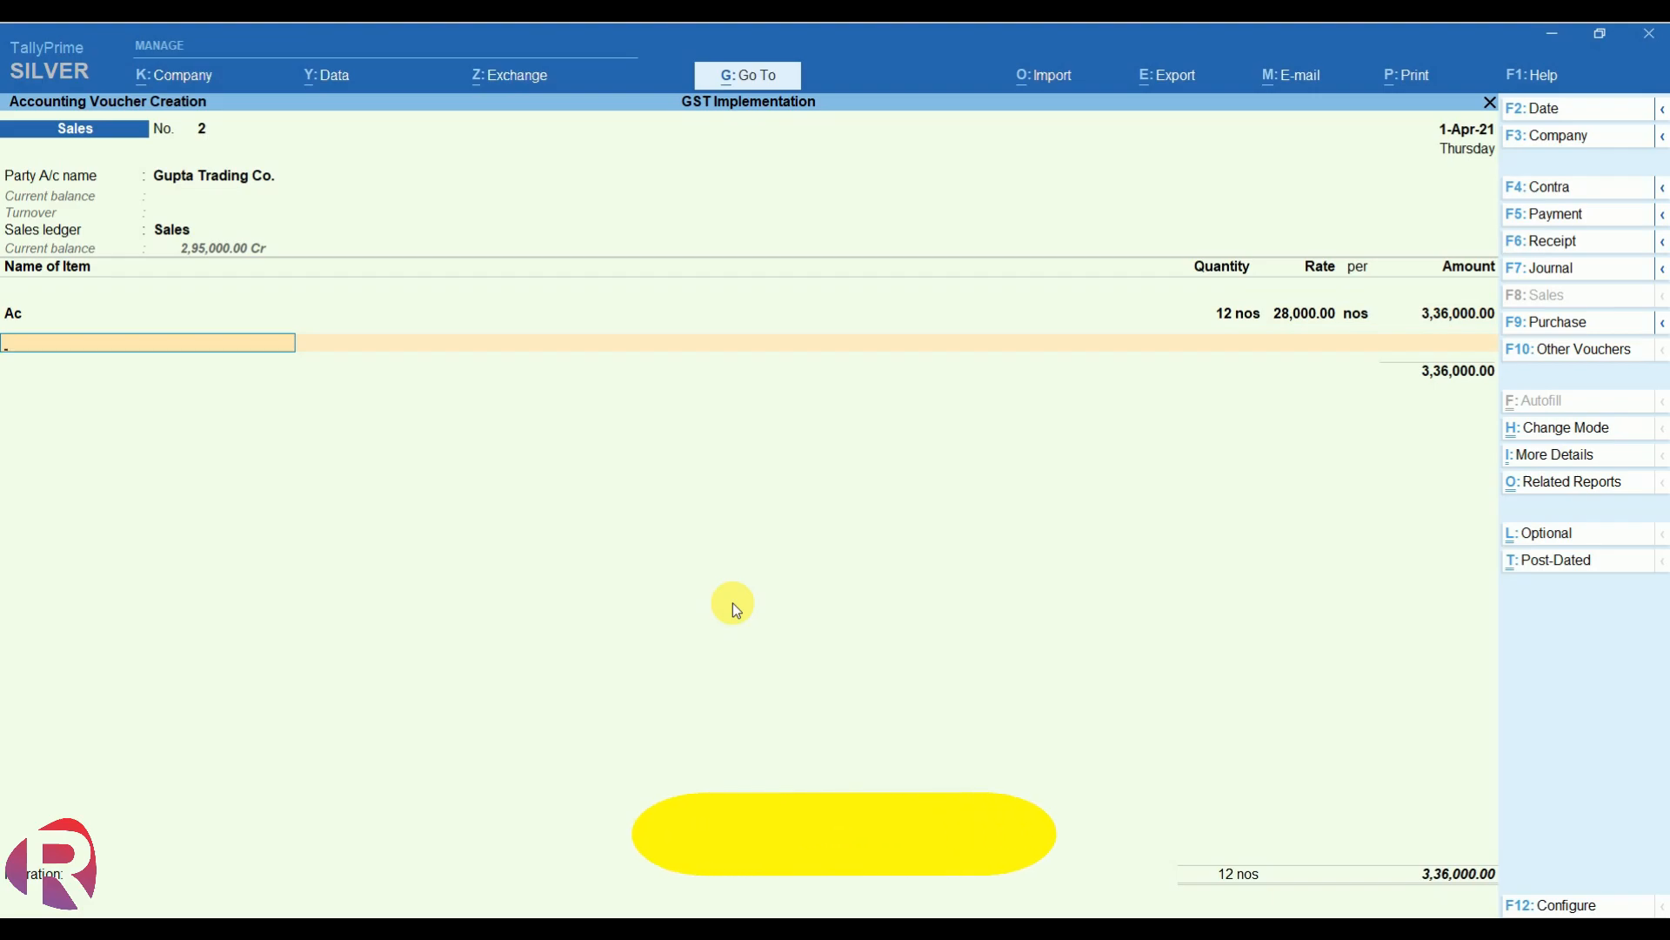
# - Add the Igst ledger for 60,480.00 and date the voucher 2-Apr-21
pyautogui.press('Return')
pyautogui.write('Ig')
pyautogui.press('Return')
pyautogui.press('Return')
pyautogui.press('Return')
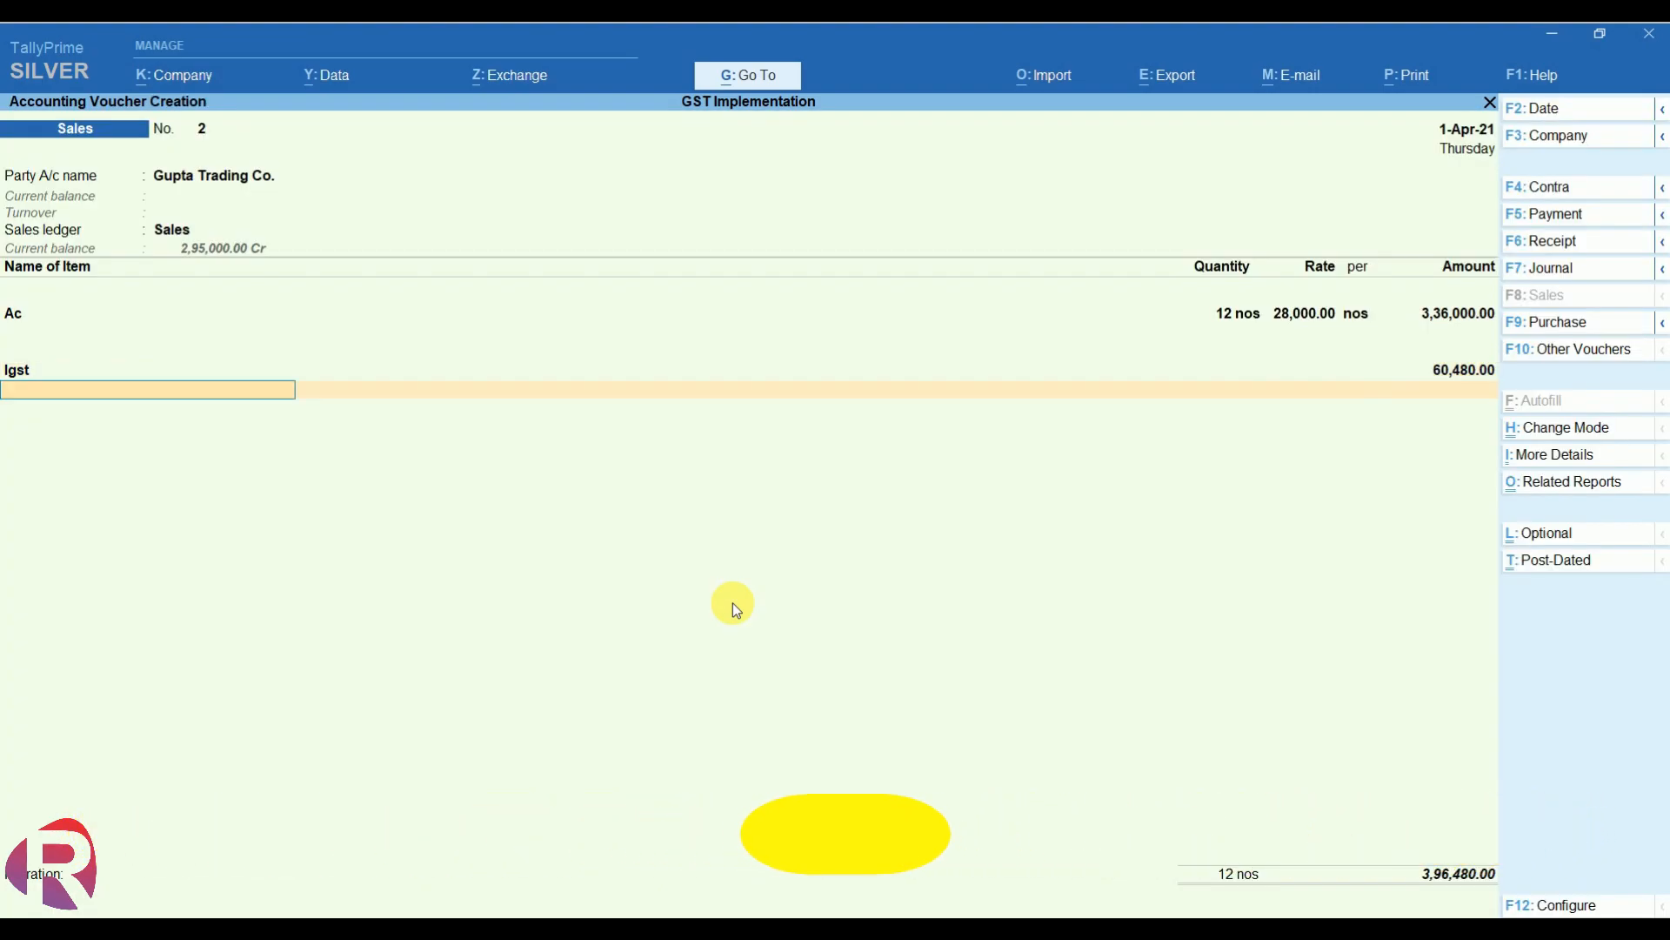
pyautogui.press('F2')
pyautogui.press('Return')
pyautogui.press('Return')
pyautogui.press('Return')
pyautogui.press('Return')
pyautogui.press('Return')
pyautogui.press('Return')
pyautogui.press('Return')
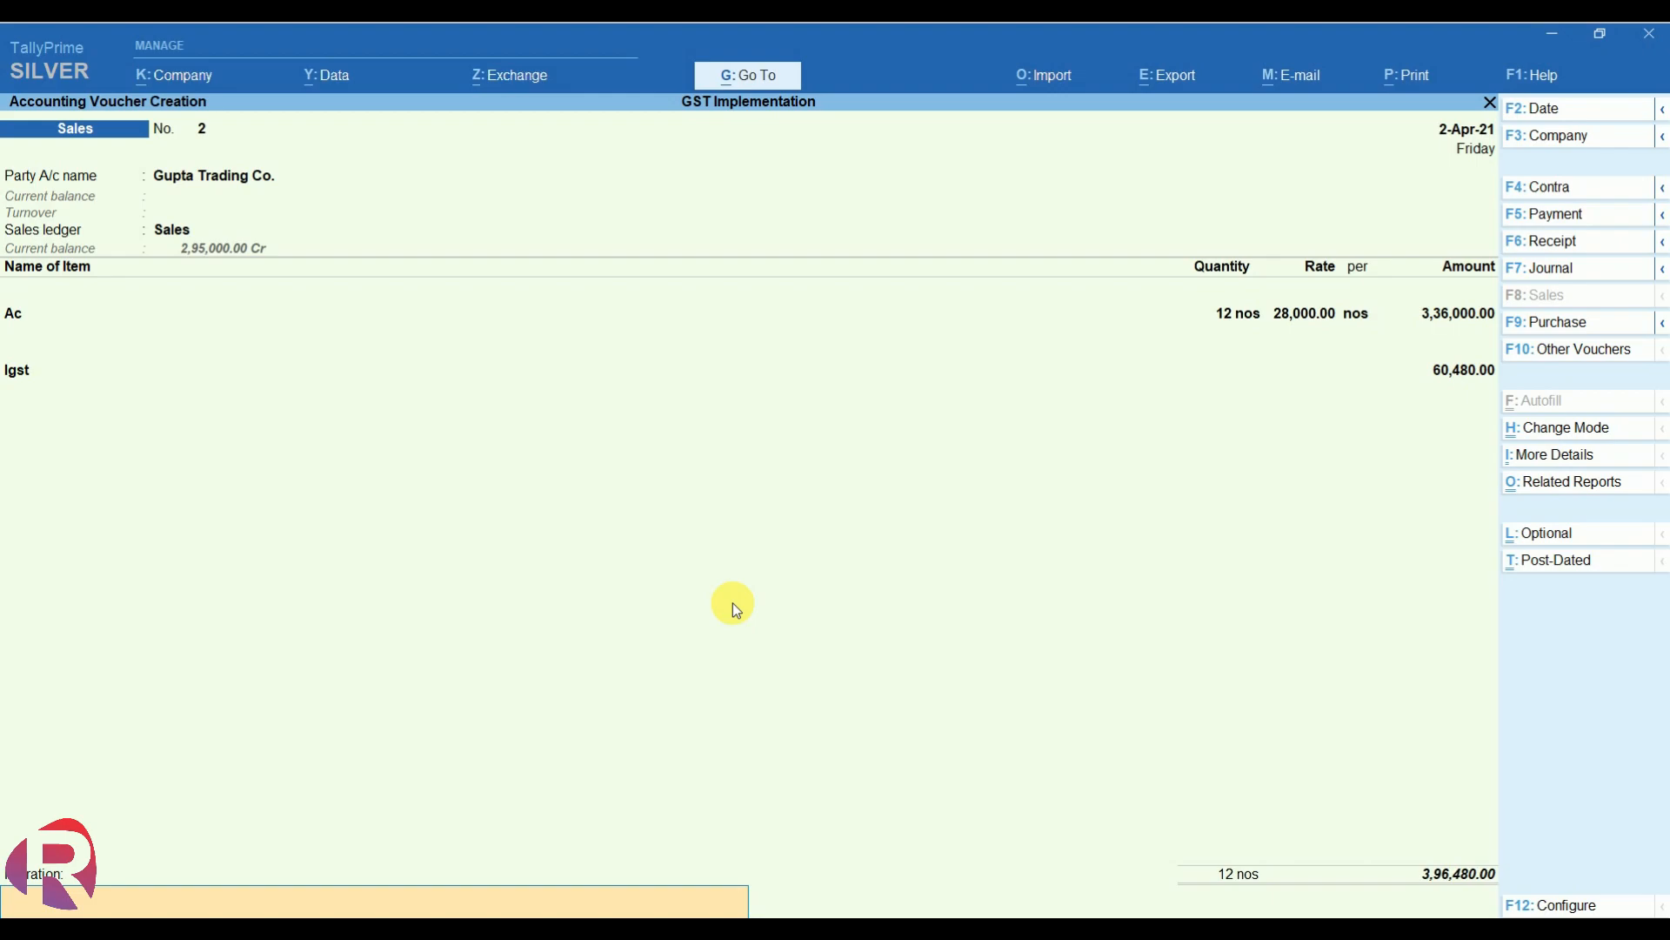
# - Check the detailed GST tax analysis showing 18% integrated tax of 60,480, then save voucher No. 2
pyautogui.click(1583, 484)
pyautogui.press('Return')
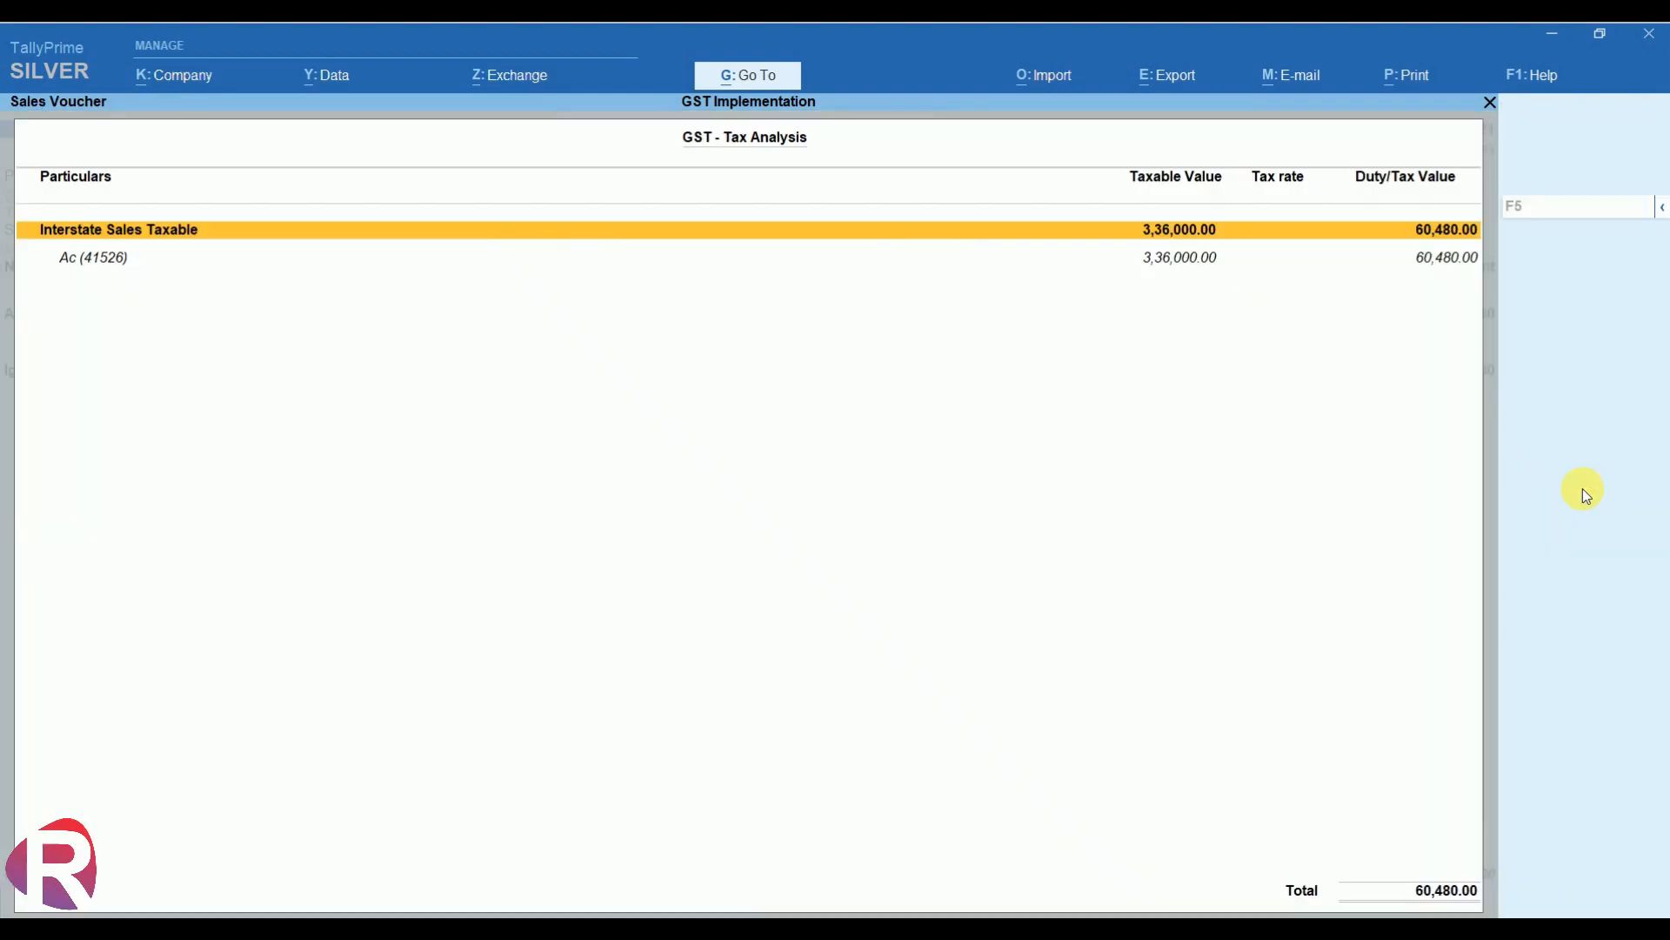
pyautogui.hotkey('alt', 'F5')
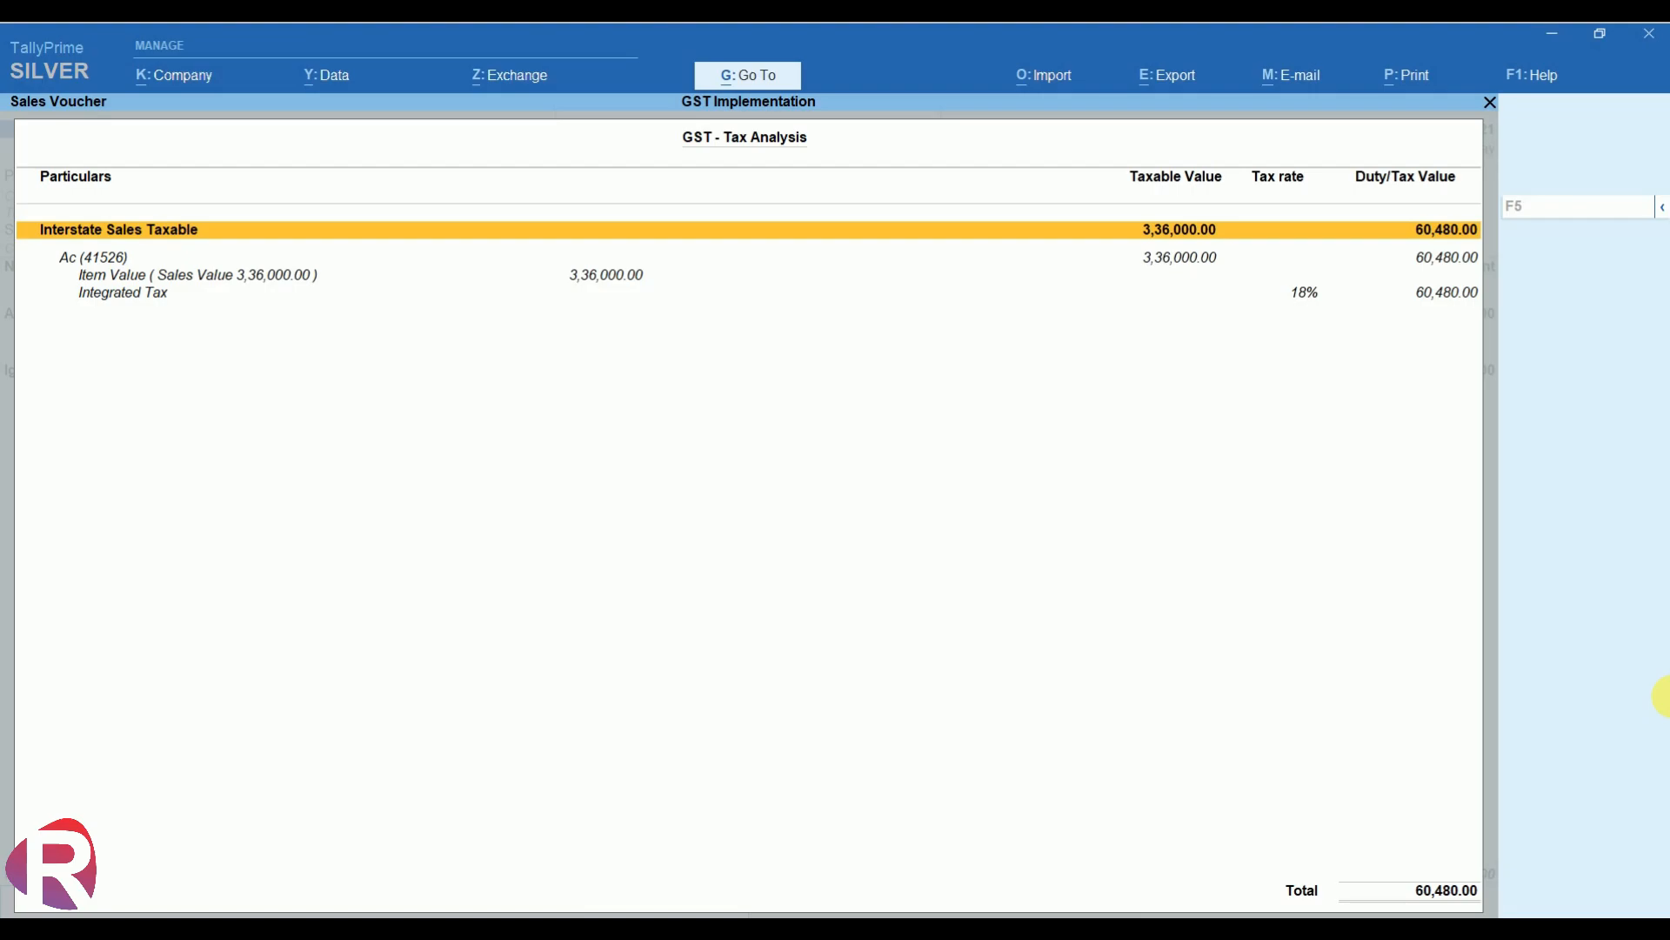
pyautogui.press('Escape')
pyautogui.press('Return')
pyautogui.press('Return')
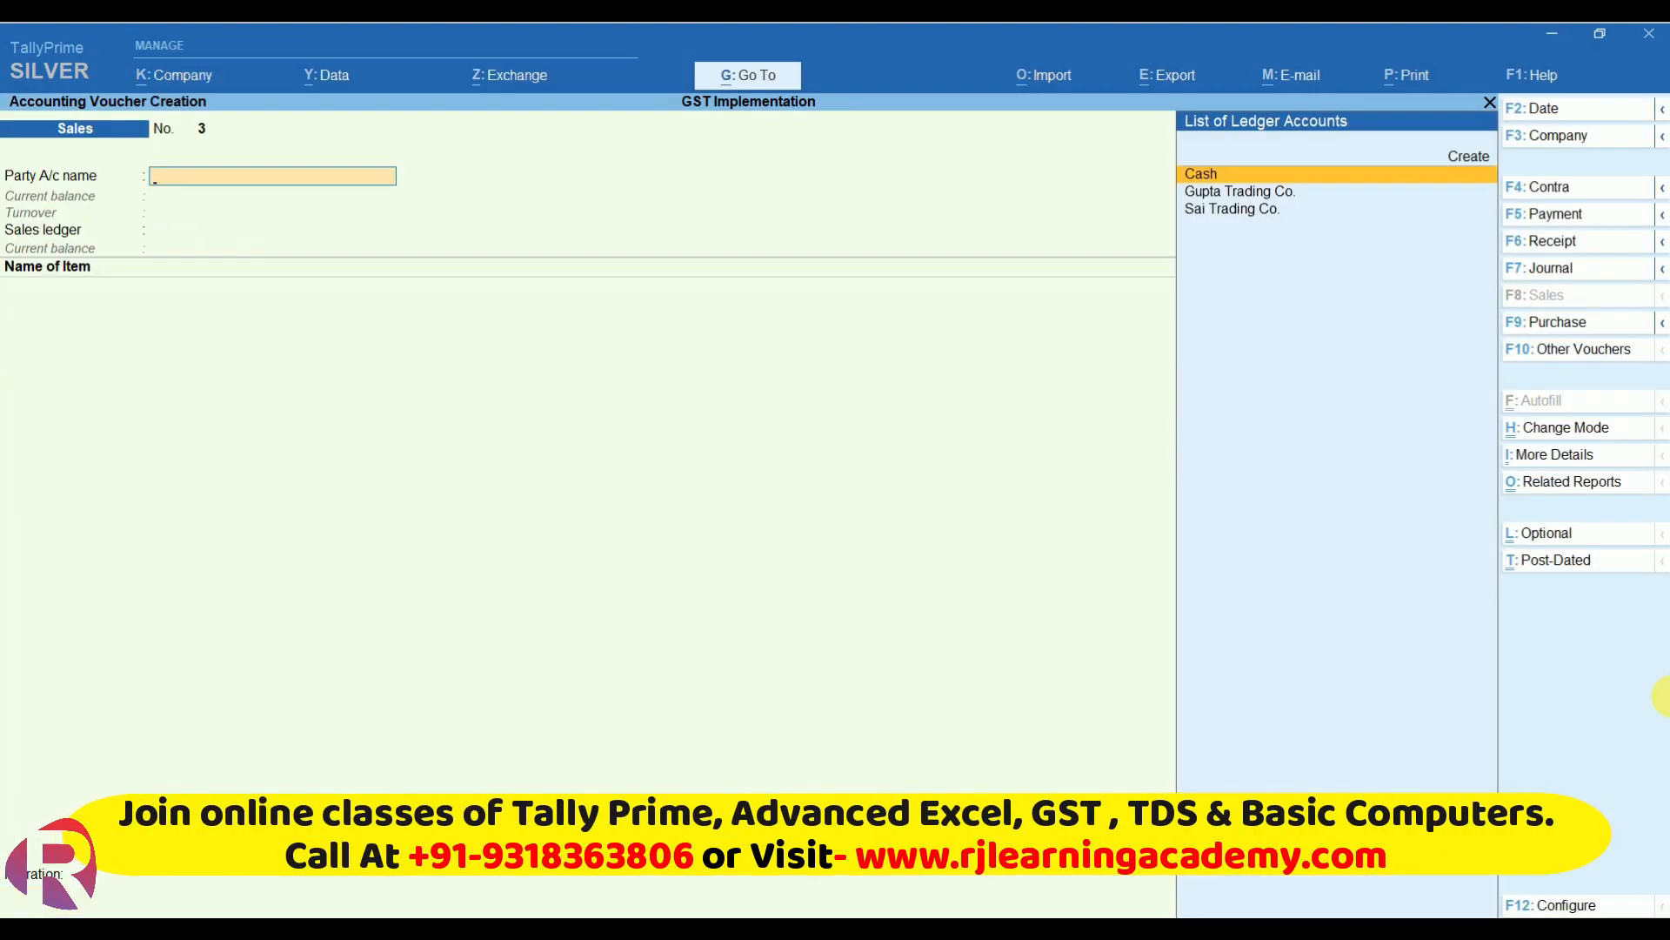
# - Open GSTR-1 via Go To and drill into its B2B Invoices row
pyautogui.hotkey('alt', 'g')
pyautogui.write('Gs')
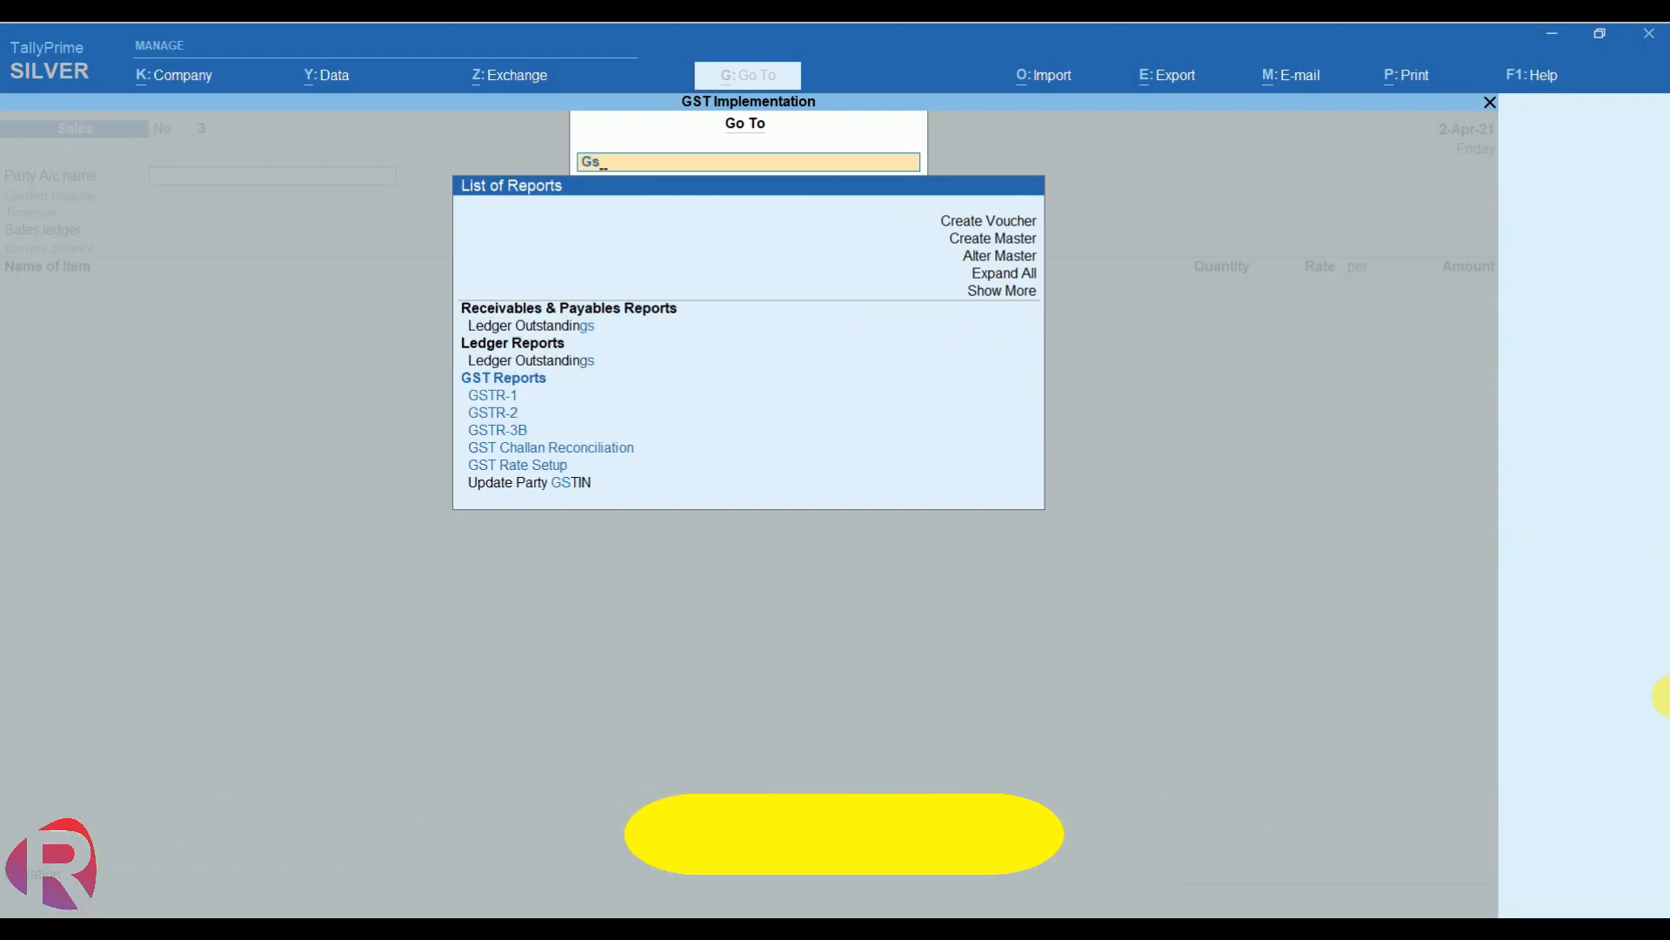
pyautogui.write('t')
pyautogui.press('Return')
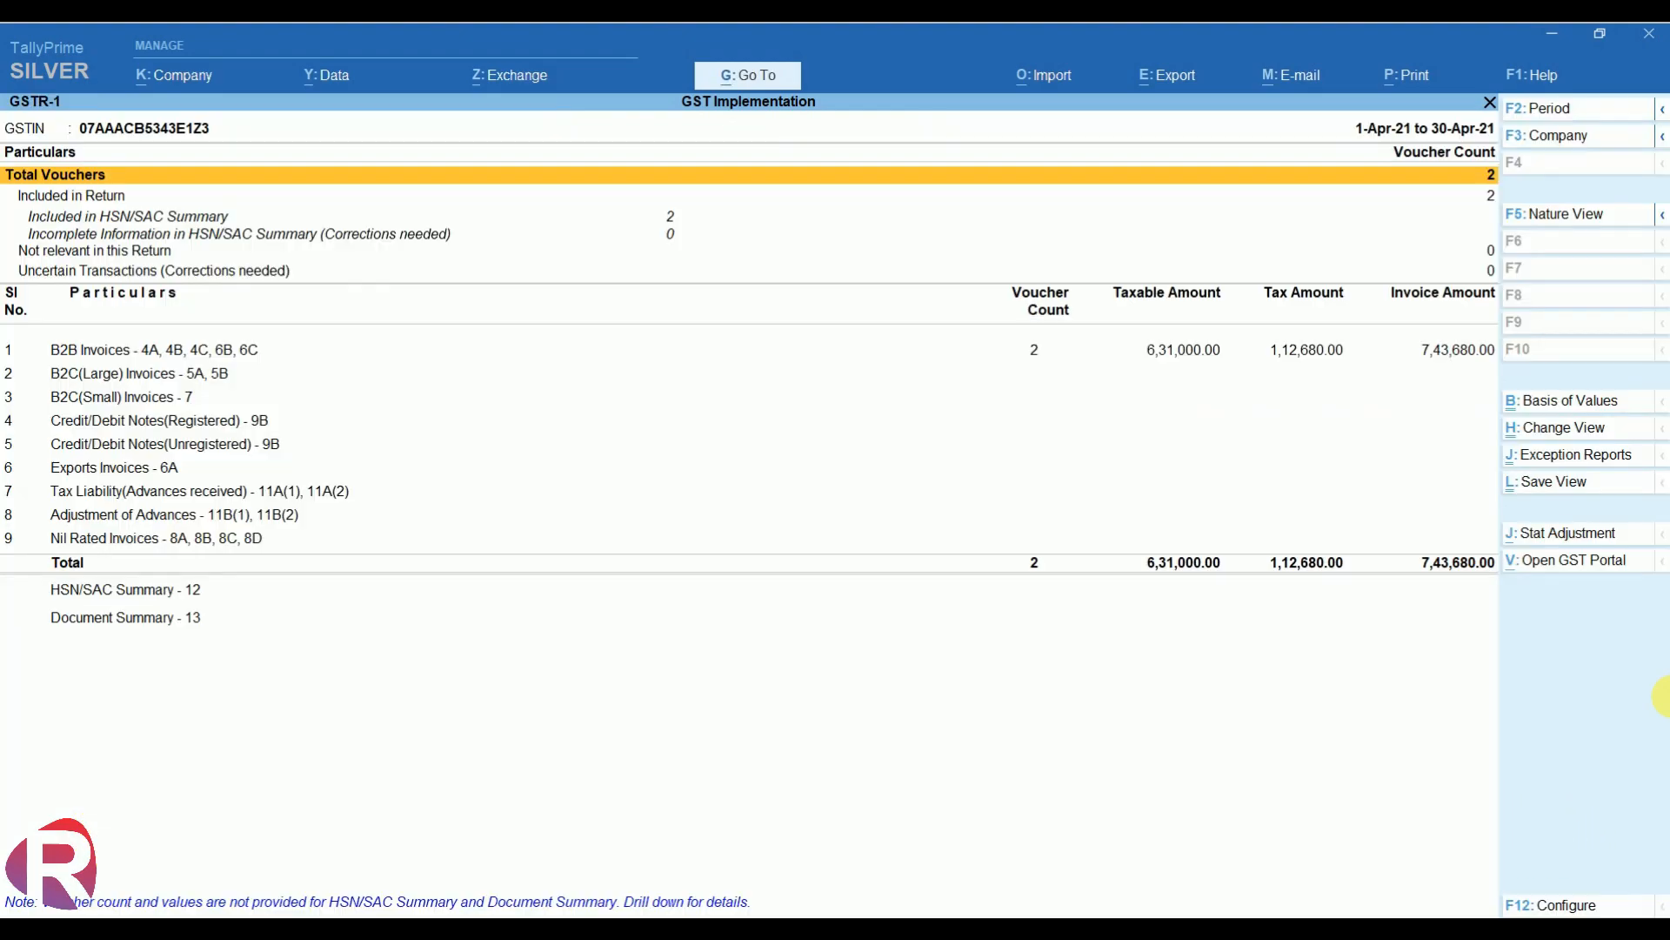
pyautogui.press('Down')
pyautogui.press('Down')
pyautogui.press('Down')
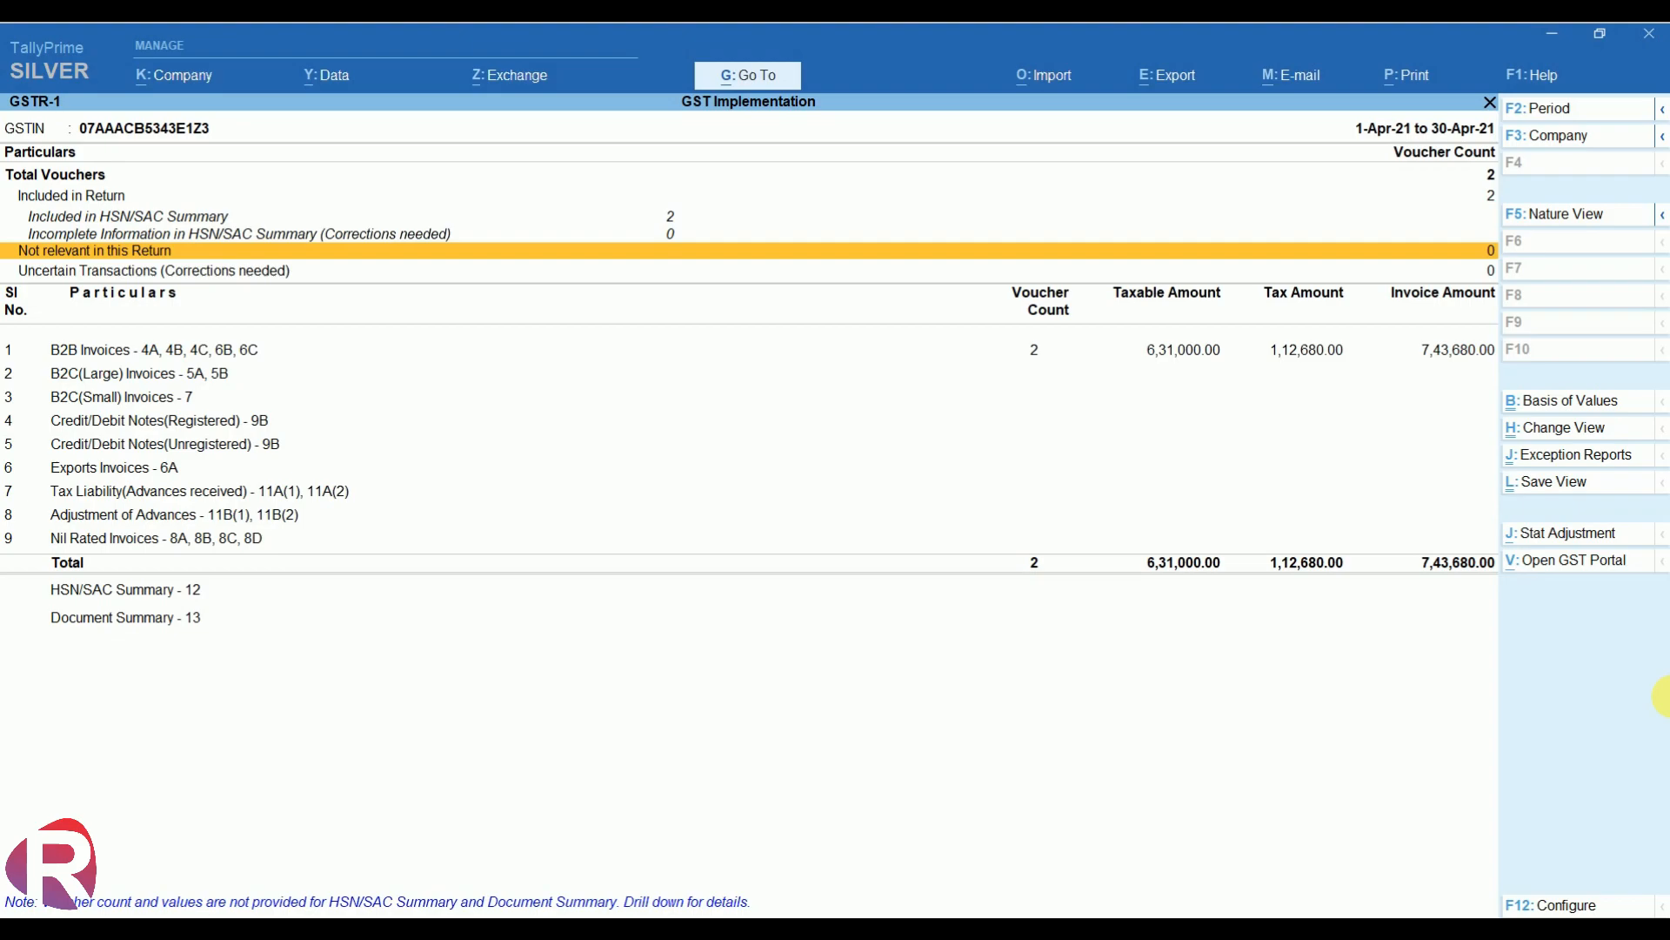
pyautogui.press('Down')
pyautogui.press('Down')
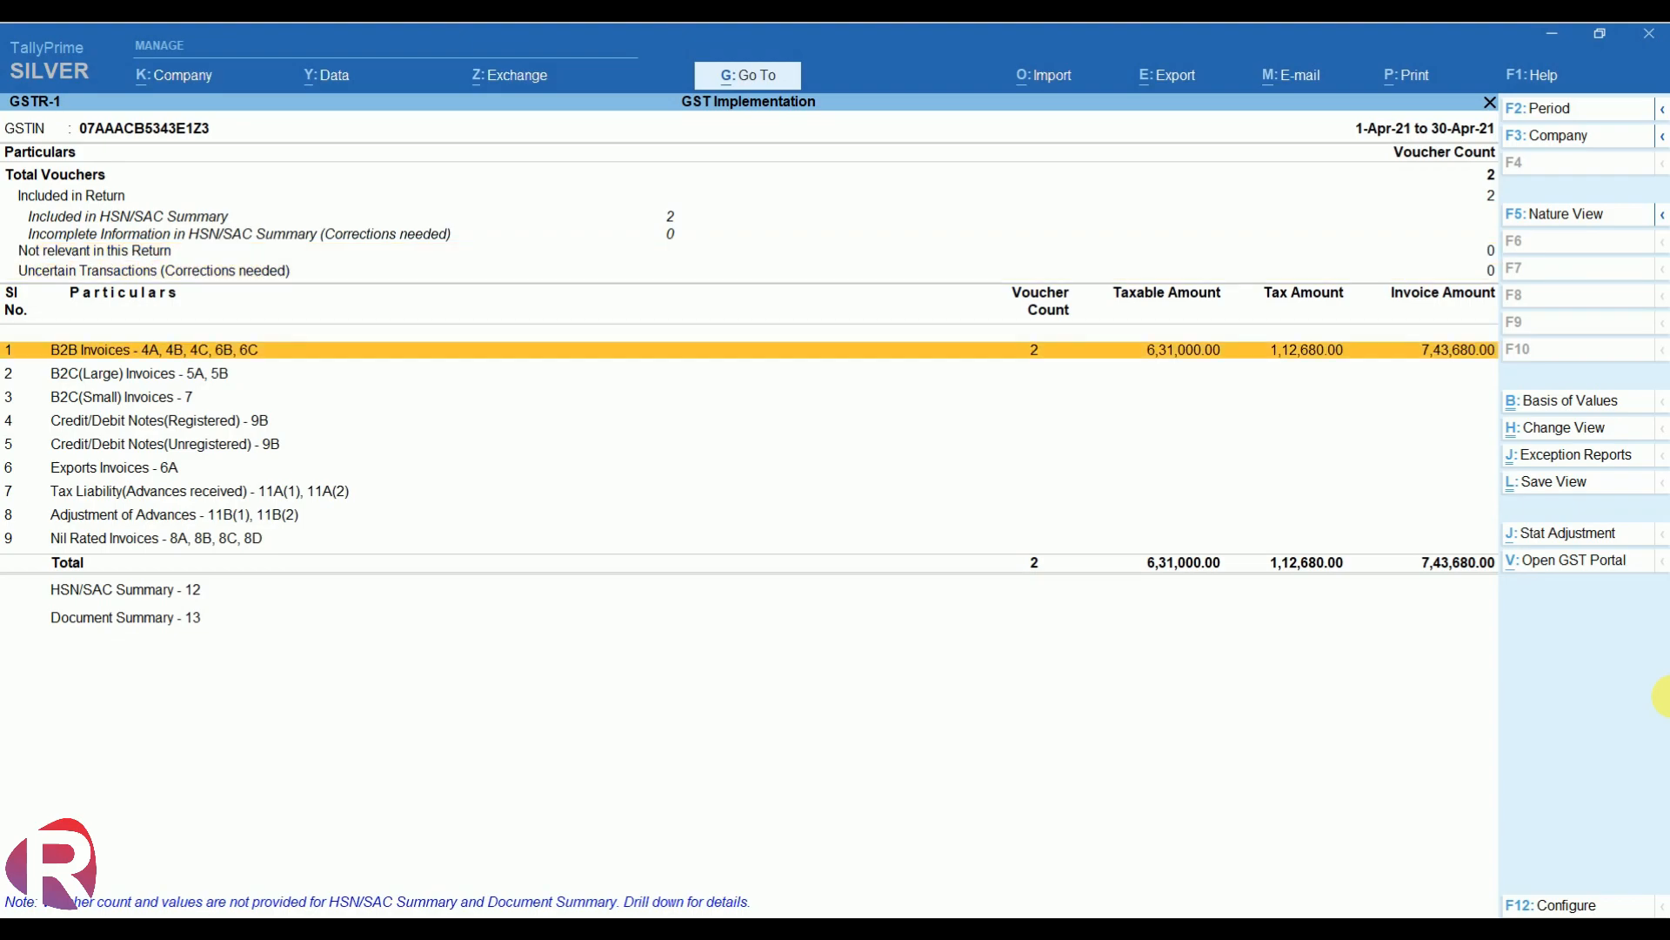
pyautogui.press('Return')
# - Review both B2B party invoices, Sai Trading Co. and Gupta Trading Co., then return to the summary
pyautogui.press('Down')
pyautogui.press('Up')
pyautogui.press('Down')
pyautogui.press('Up')
pyautogui.press('Down')
pyautogui.press('Up')
pyautogui.press('Down')
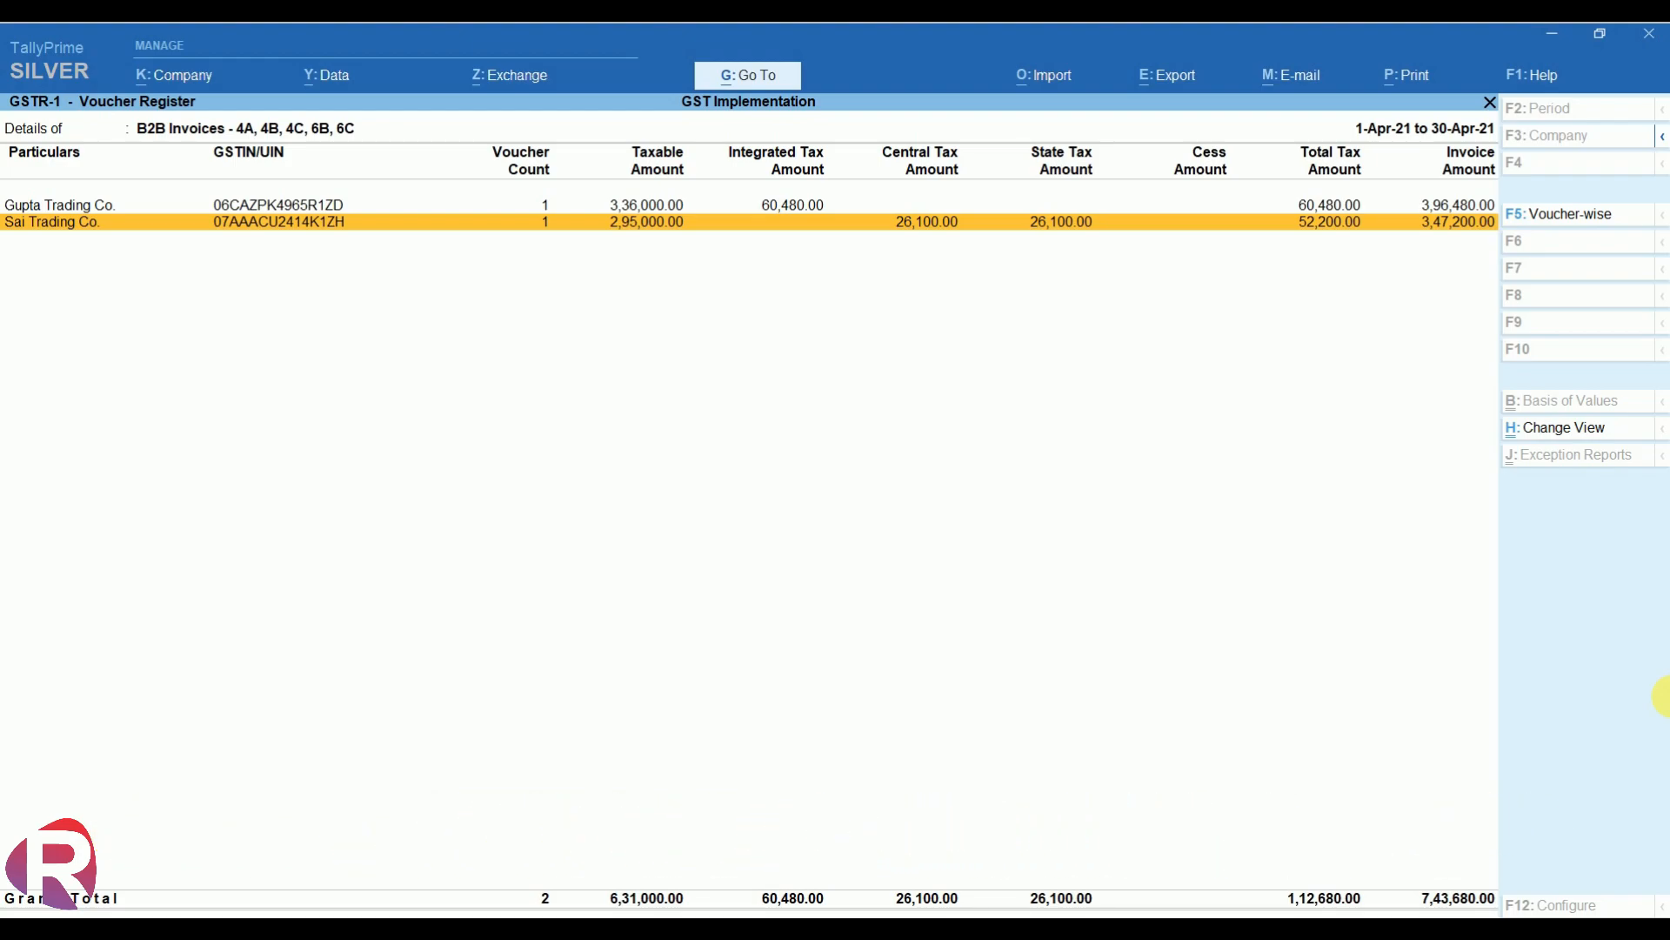
pyautogui.press('Escape')
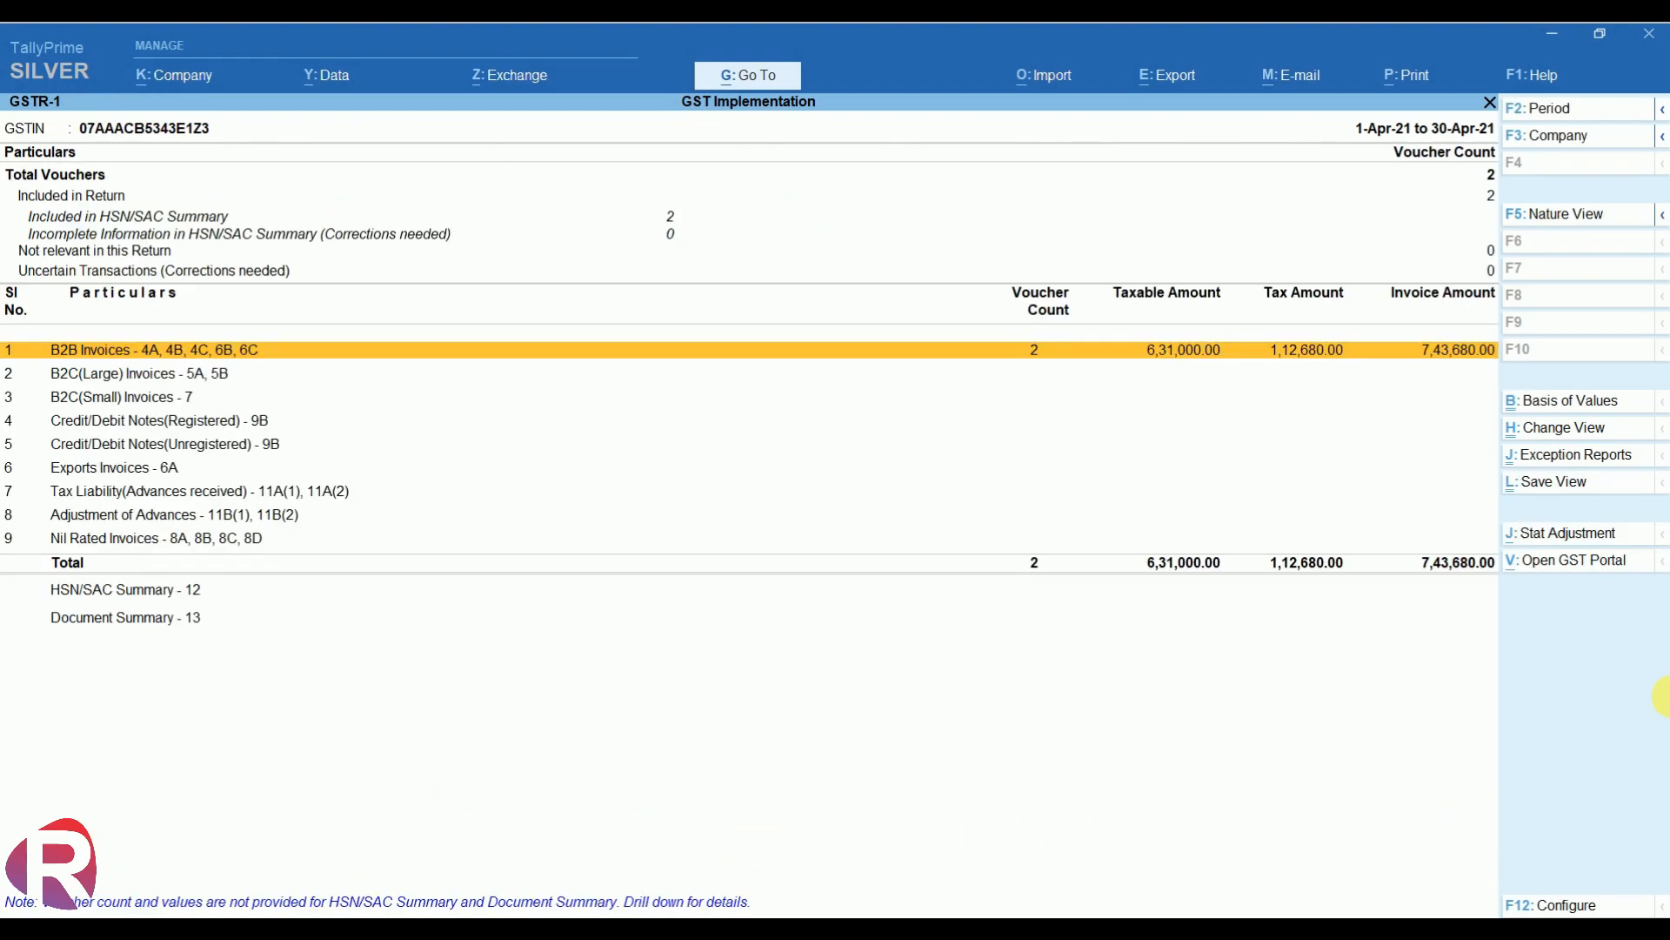